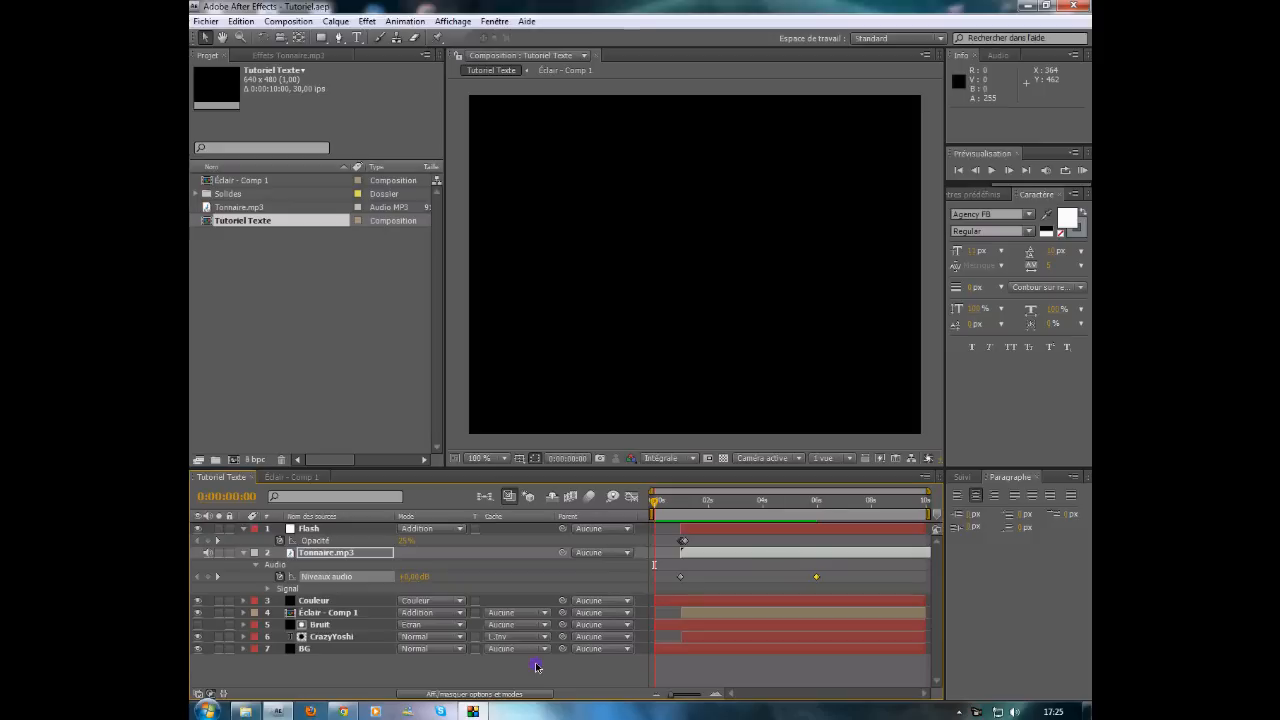
Step: Preview the finished lightning text animation in the Tutoriel Texte composition
{"action": "key", "text": "KP_0"}
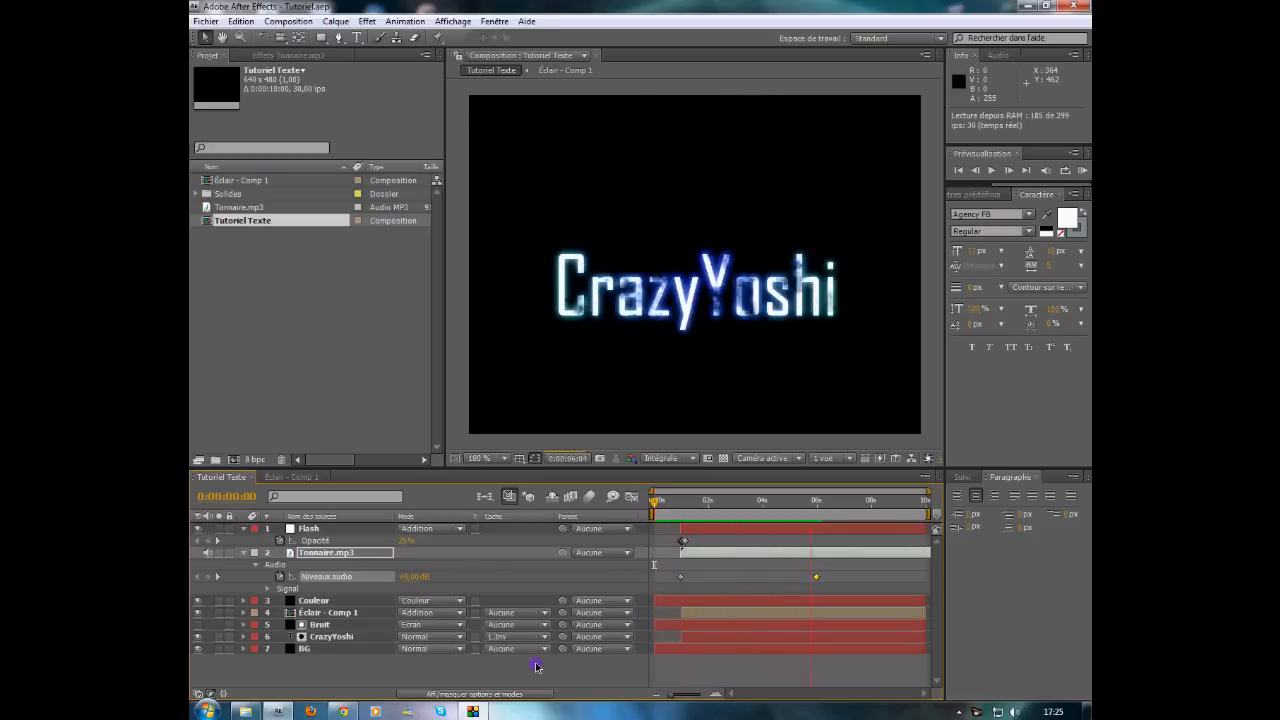
{"action": "key", "text": "space"}
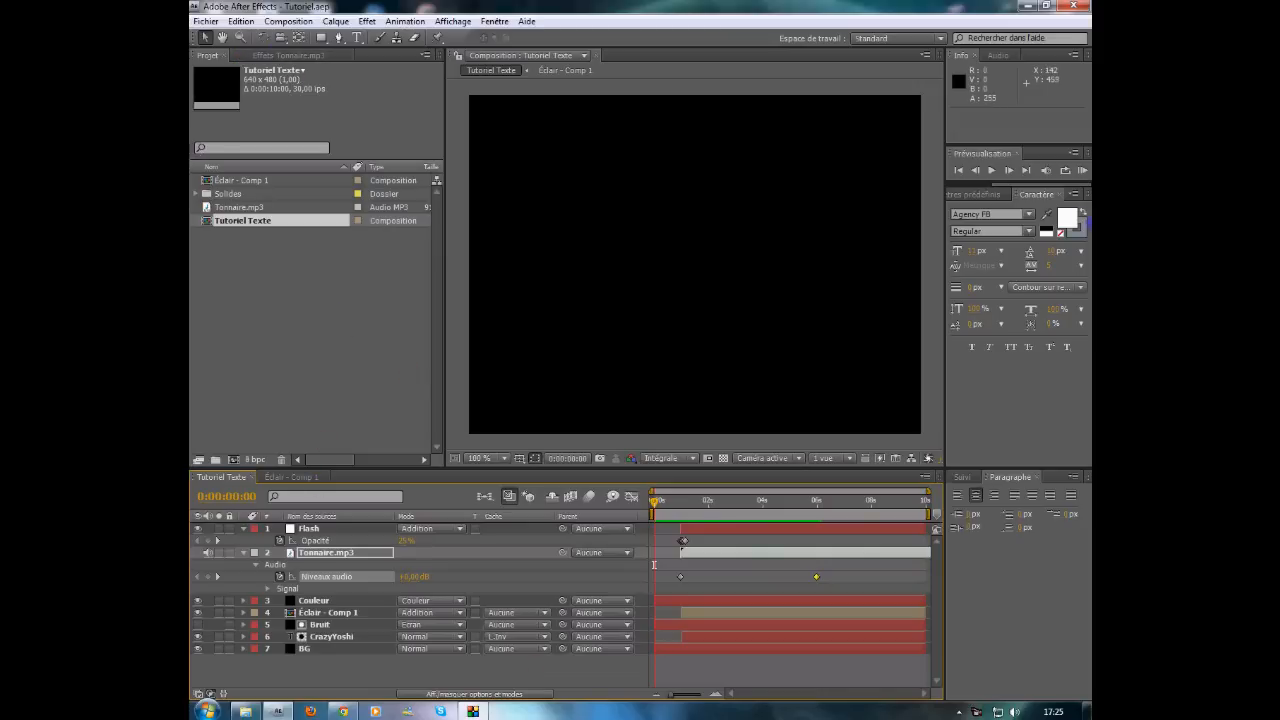
Step: Create a new composition named Tutoriel at 640 × 480 px with a duration of 10 seconds
{"action": "left_click", "coordinate": [293, 22]}
{"action": "left_click", "coordinate": [292, 37]}
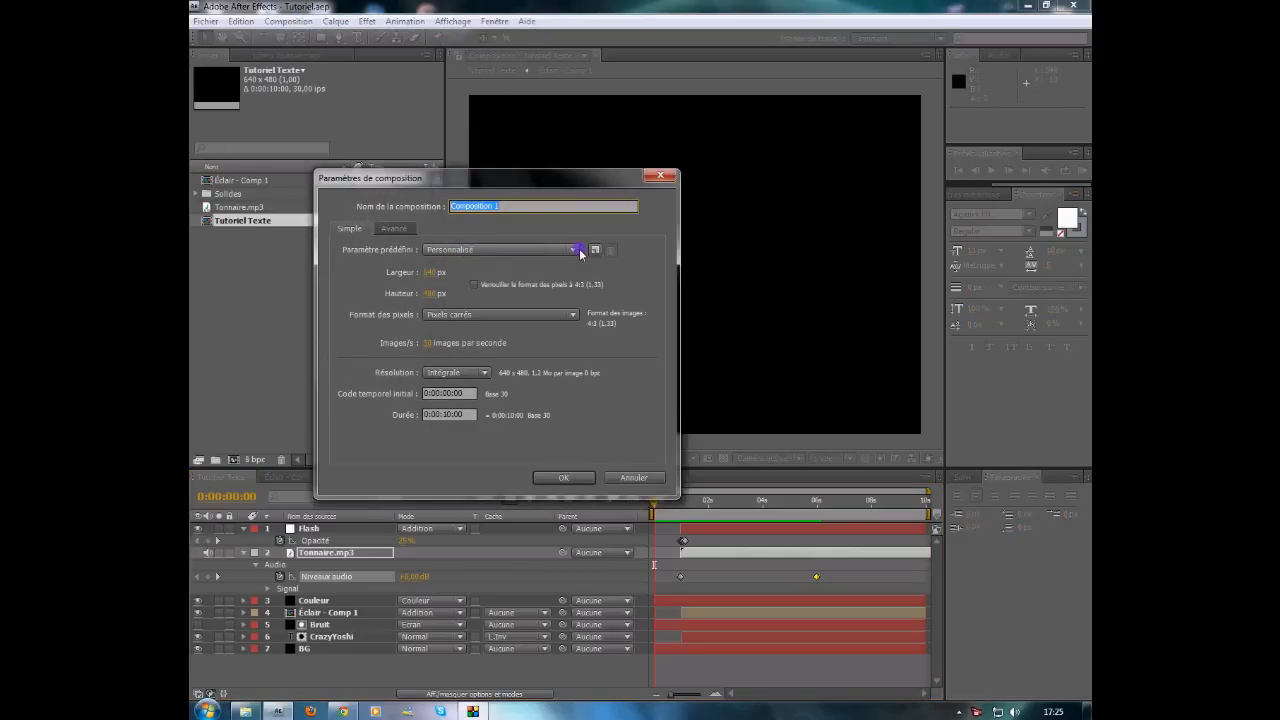
{"action": "type", "text": "Tutoriel"}
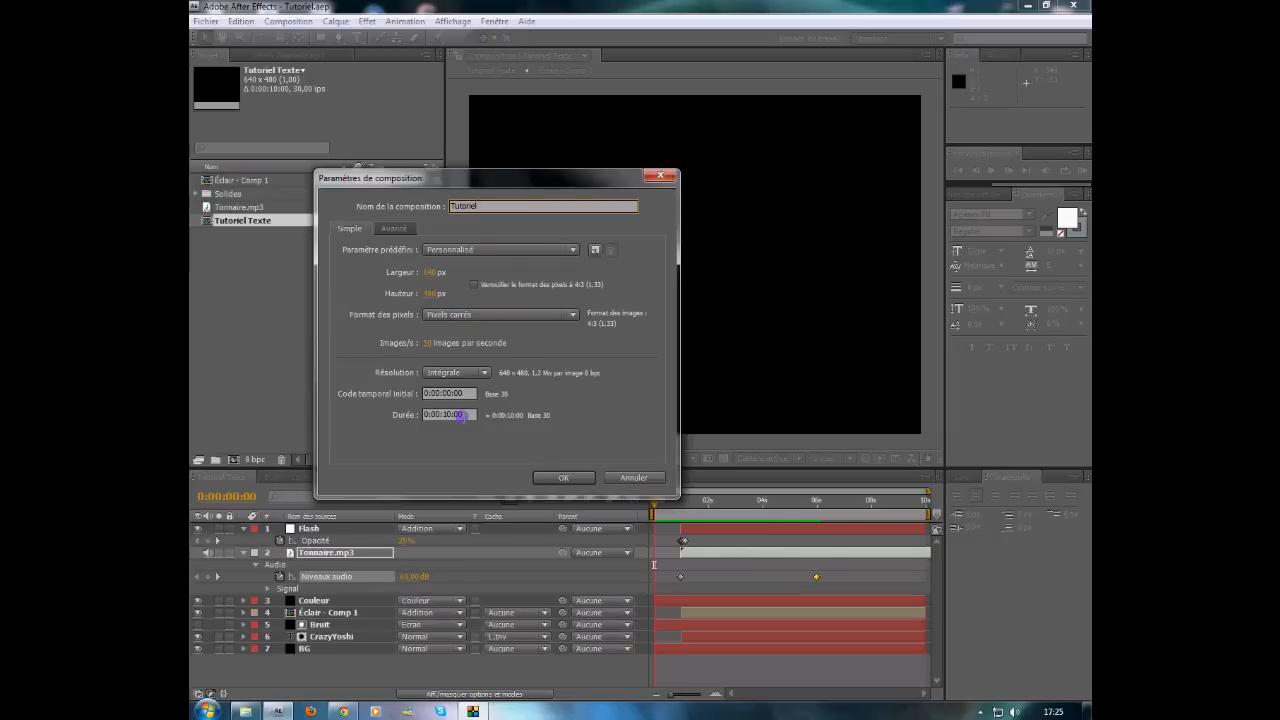
{"action": "left_click", "coordinate": [578, 477]}
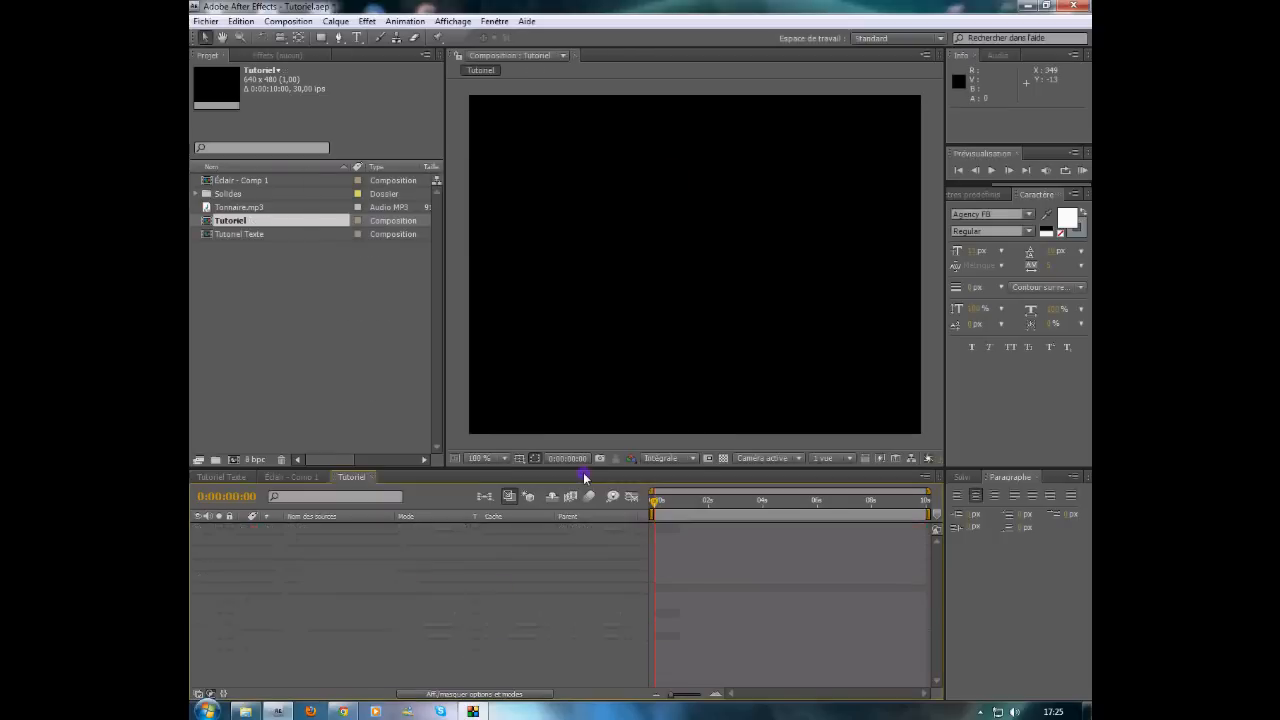
Step: Add a black solid layer named Fond at the full composition size
{"action": "left_click", "coordinate": [334, 21]}
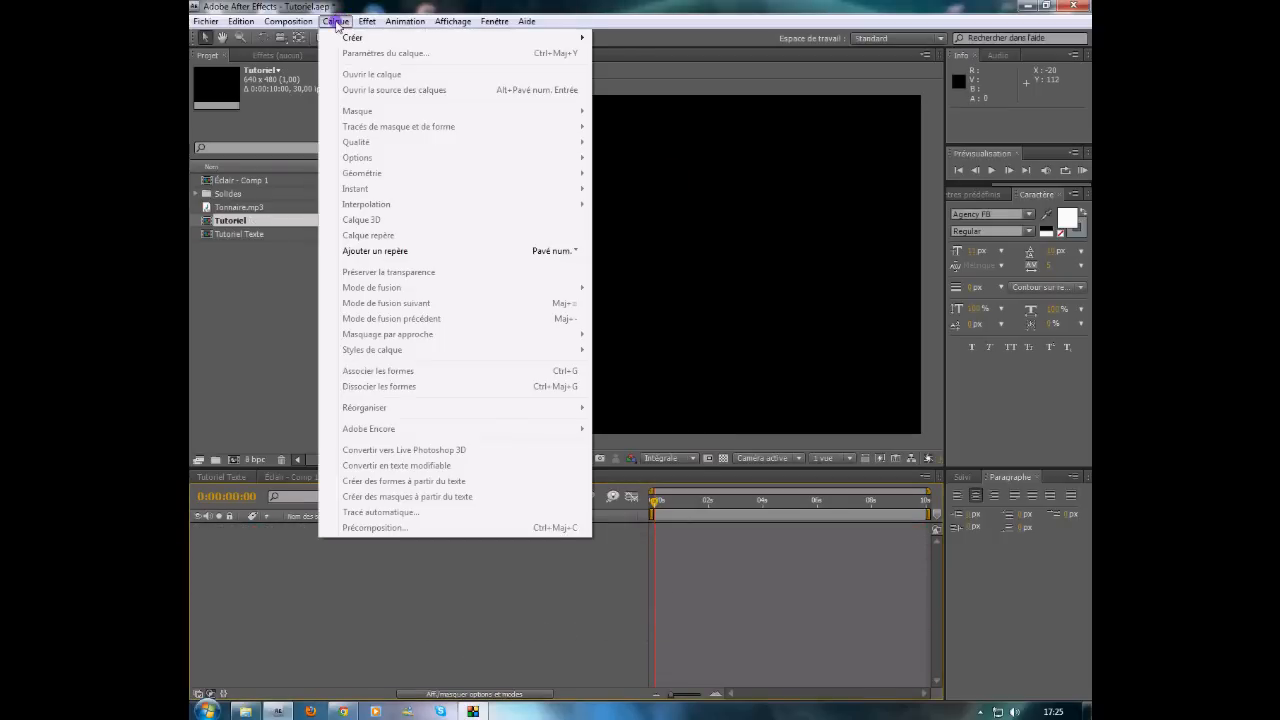
{"action": "mouse_move", "coordinate": [366, 37]}
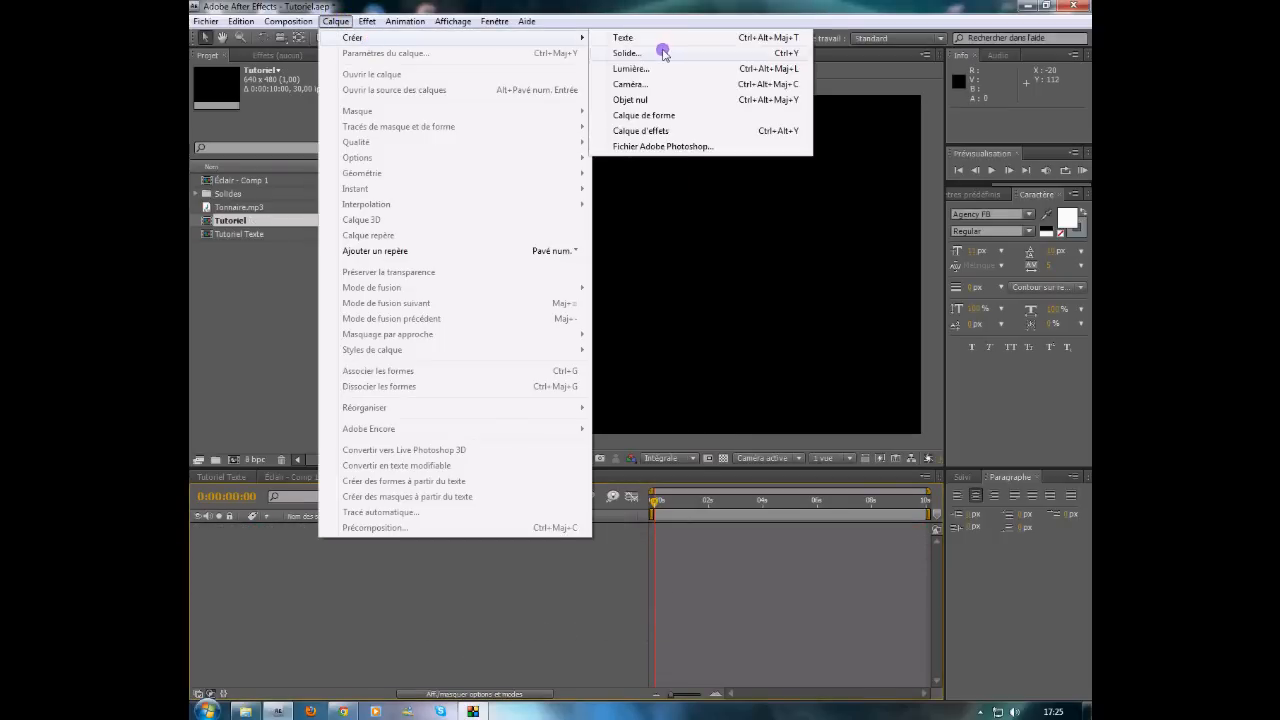
{"action": "left_click", "coordinate": [624, 53]}
{"action": "type", "text": "BG"}
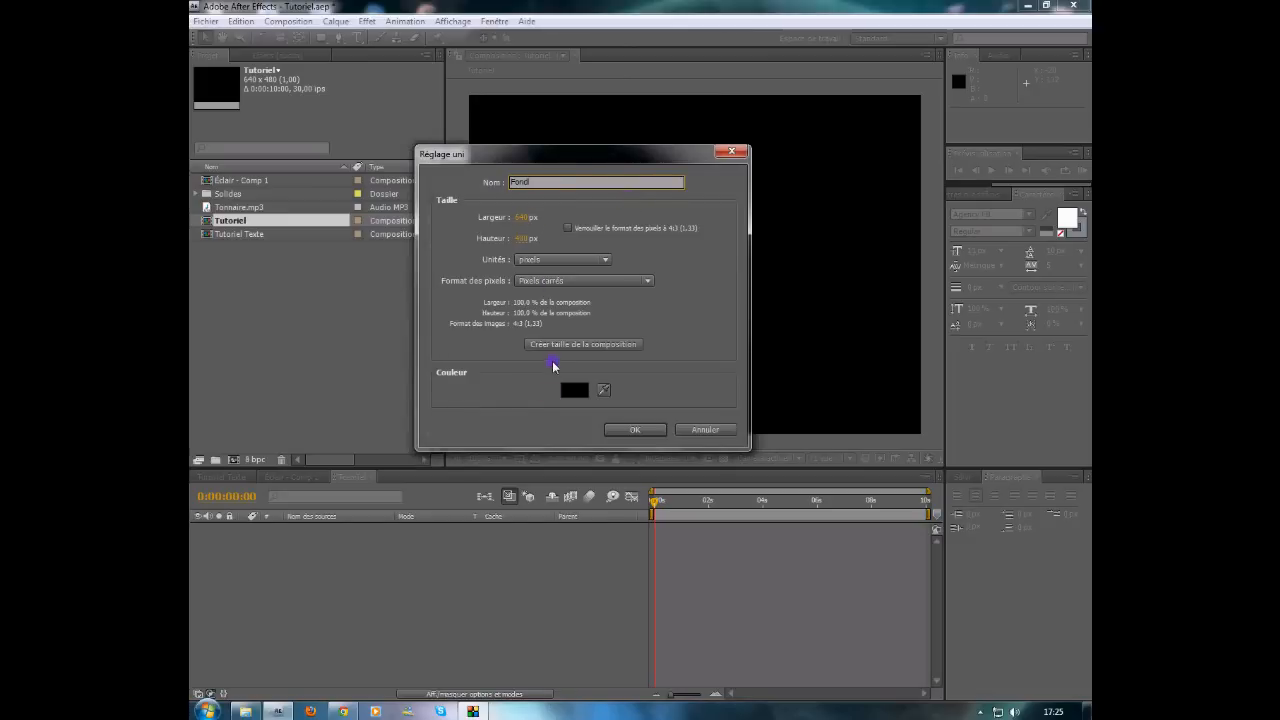
{"action": "left_click", "coordinate": [575, 390]}
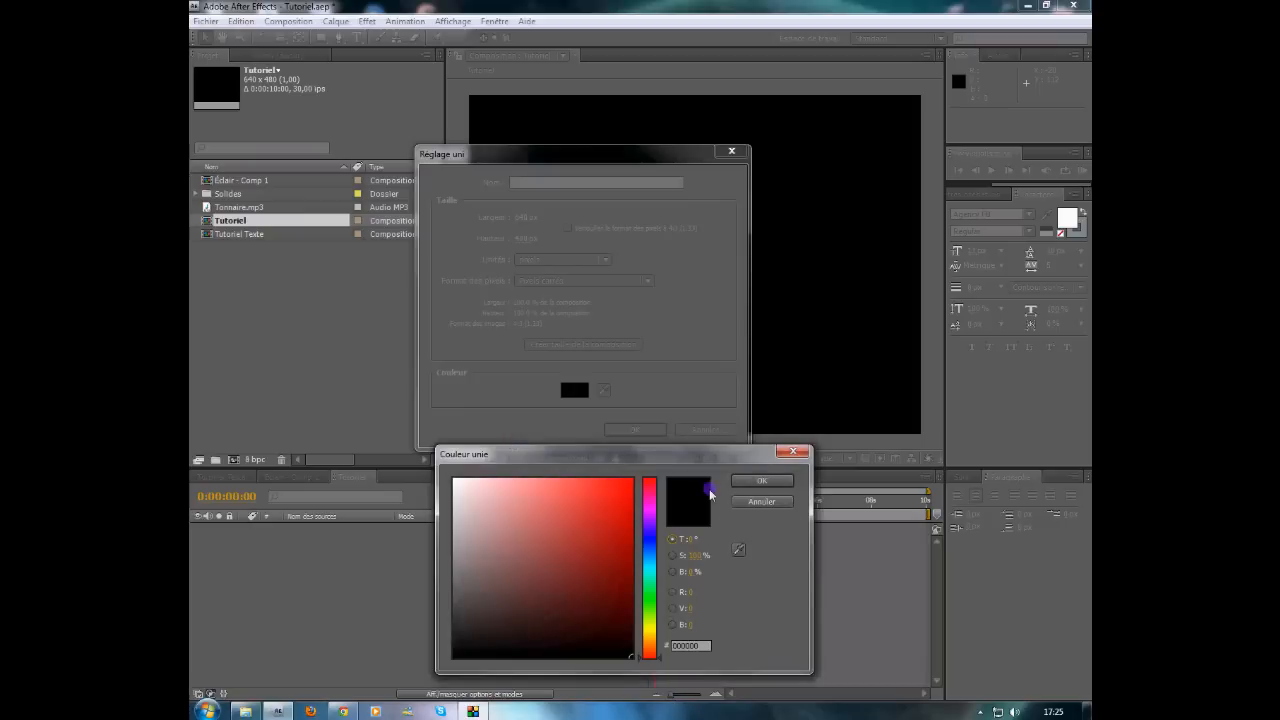
{"action": "left_click", "coordinate": [769, 482]}
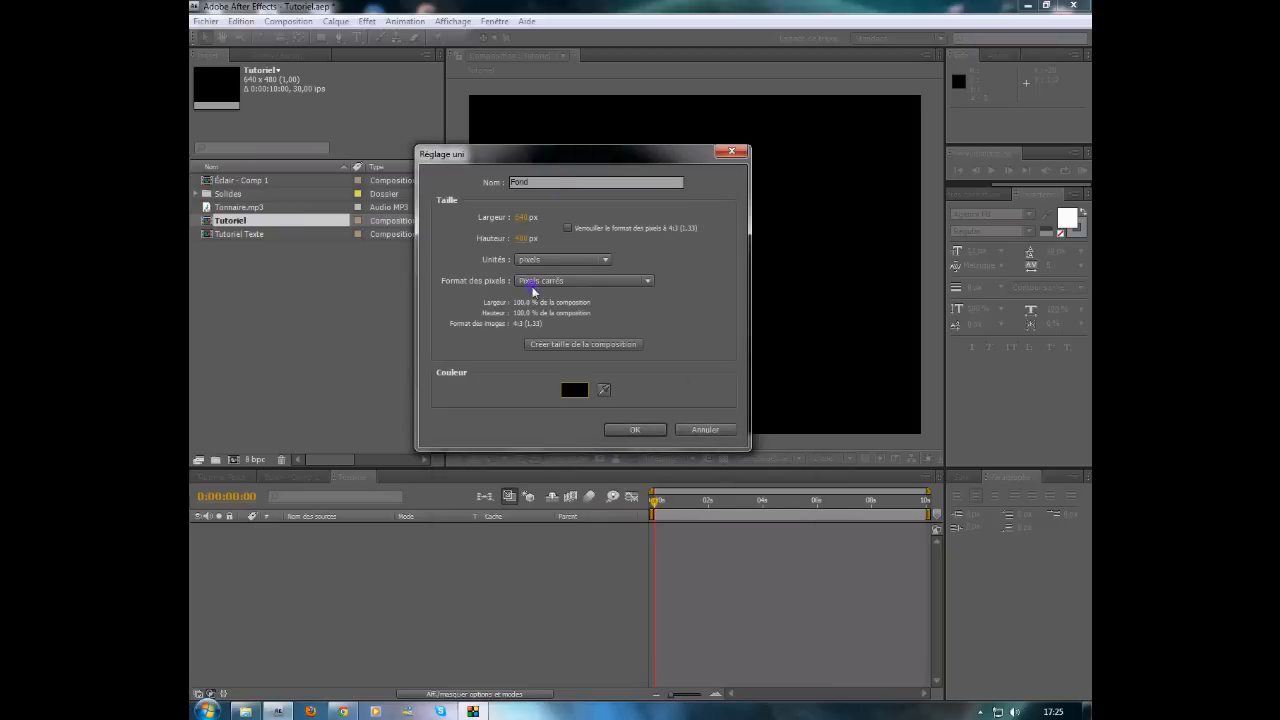
{"action": "left_click", "coordinate": [634, 430]}
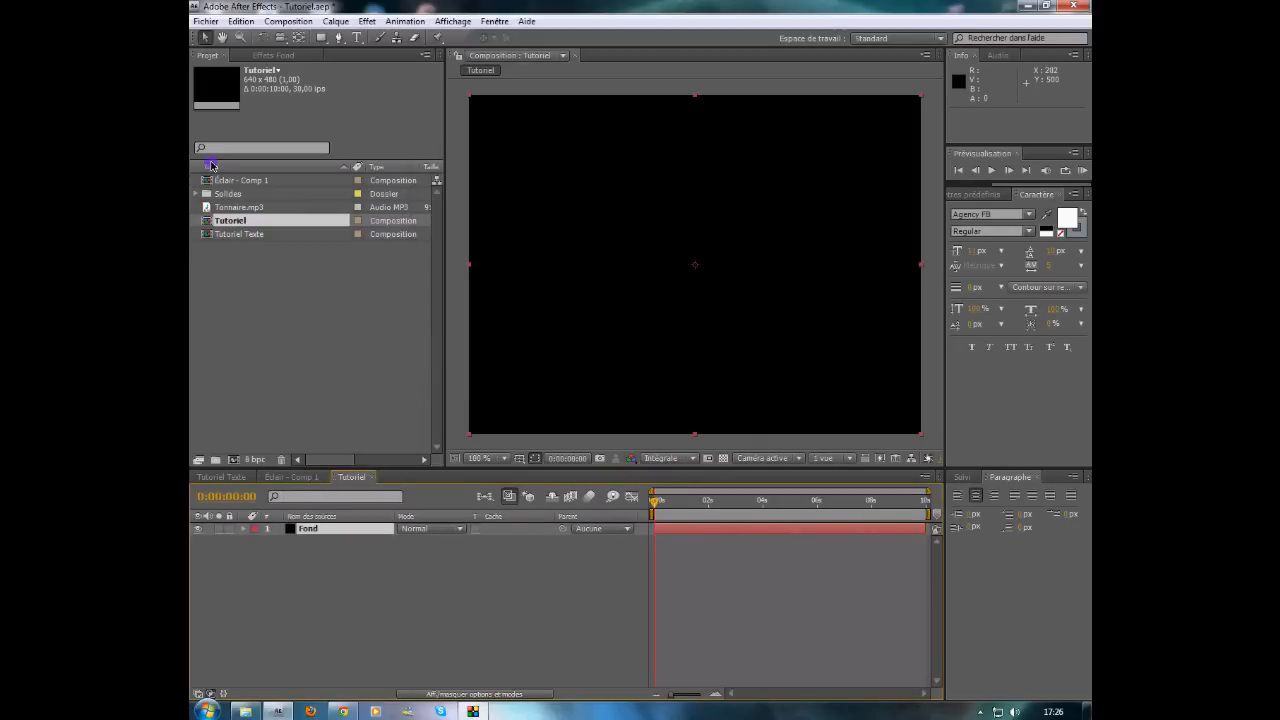
Step: Add the text CrazyYoshi near the middle of the composition and scale it up to about 730%
{"action": "left_click", "coordinate": [354, 40]}
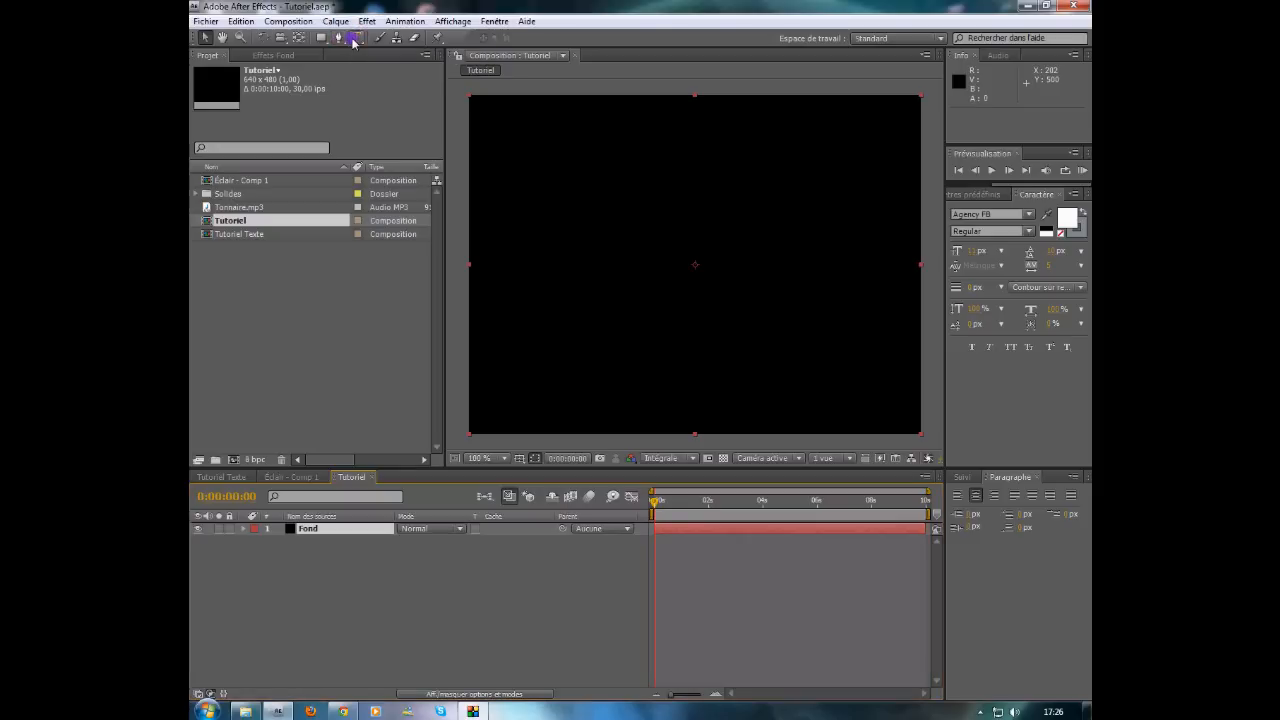
{"action": "left_click", "coordinate": [652, 263]}
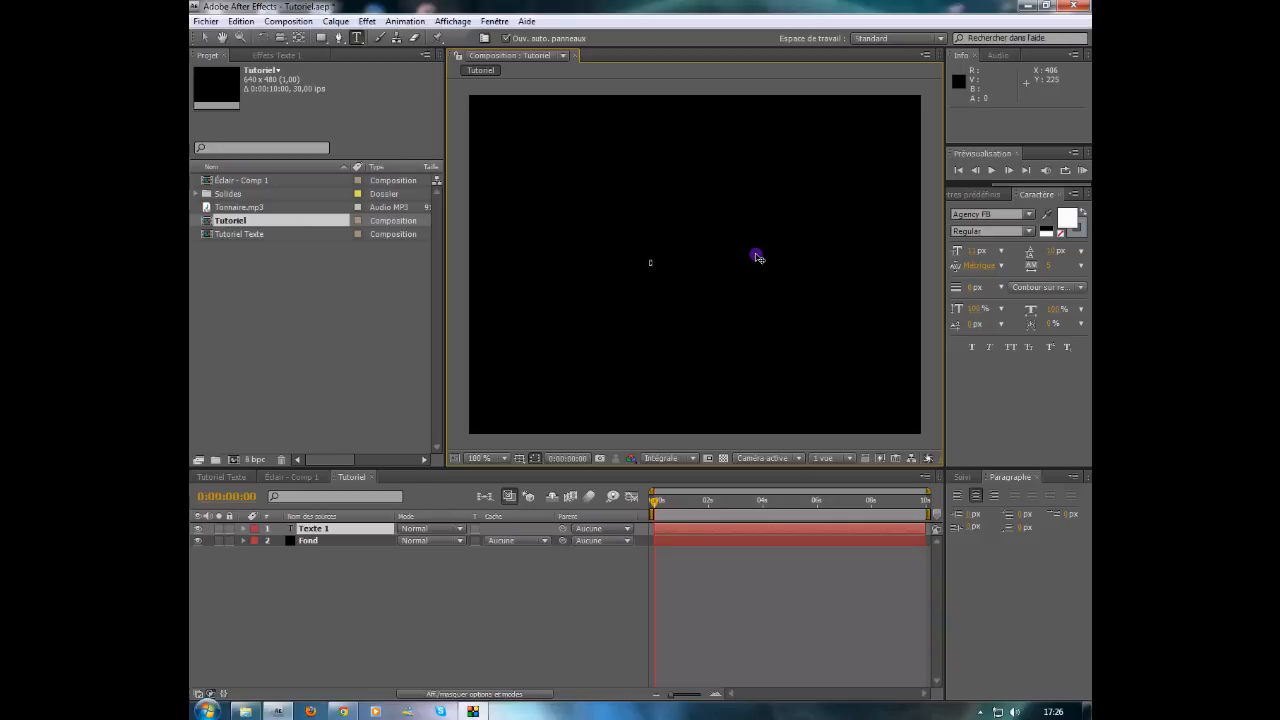
{"action": "type", "text": "CrazyYoshi"}
{"action": "left_click", "coordinate": [201, 38]}
{"action": "left_click", "coordinate": [201, 38]}
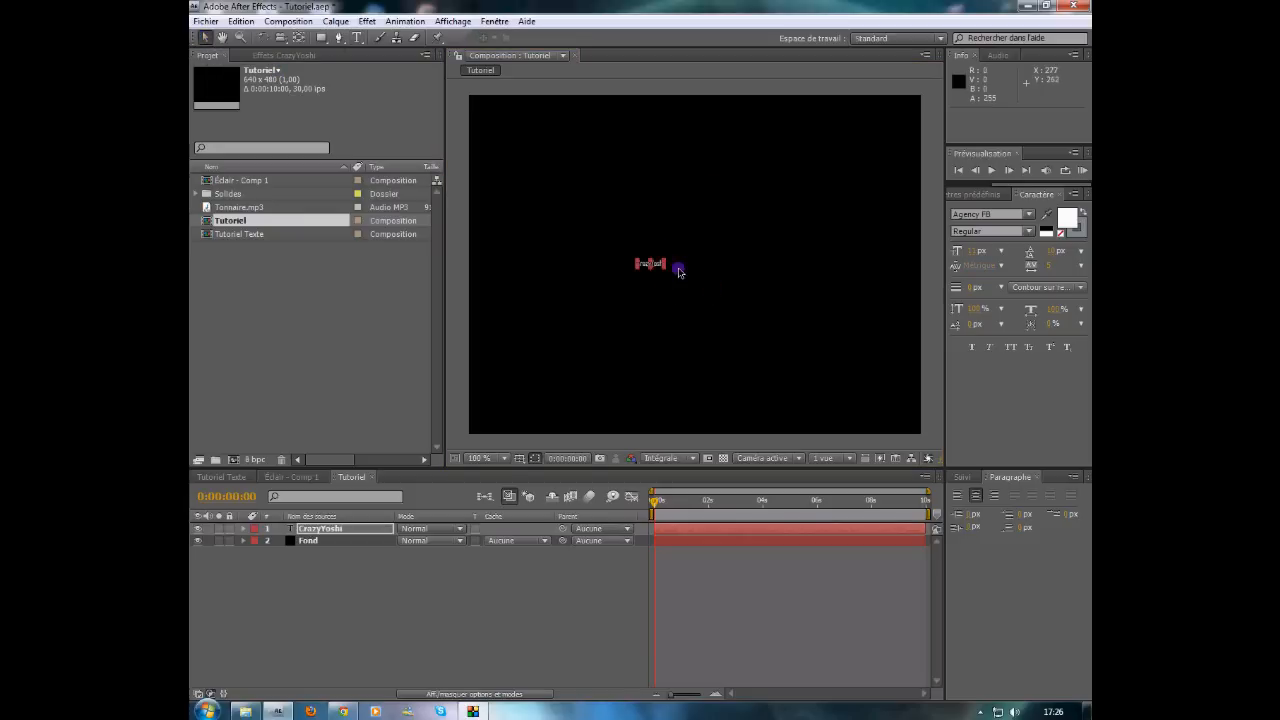
{"action": "left_click_drag", "start_coordinate": [668, 263], "coordinate": [751, 222]}
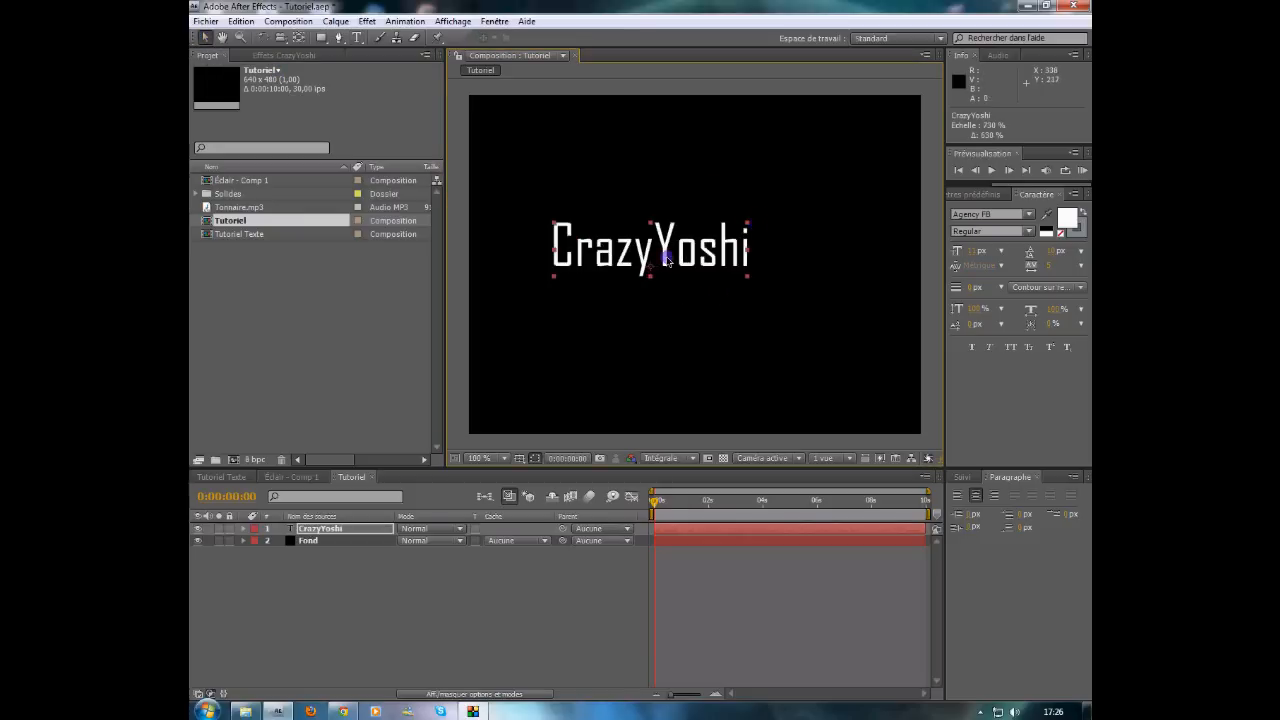
Step: Show the title/action safe guides and move the CrazyYoshi text to the frame's centre, at position 320, 262
{"action": "left_click", "coordinate": [519, 458]}
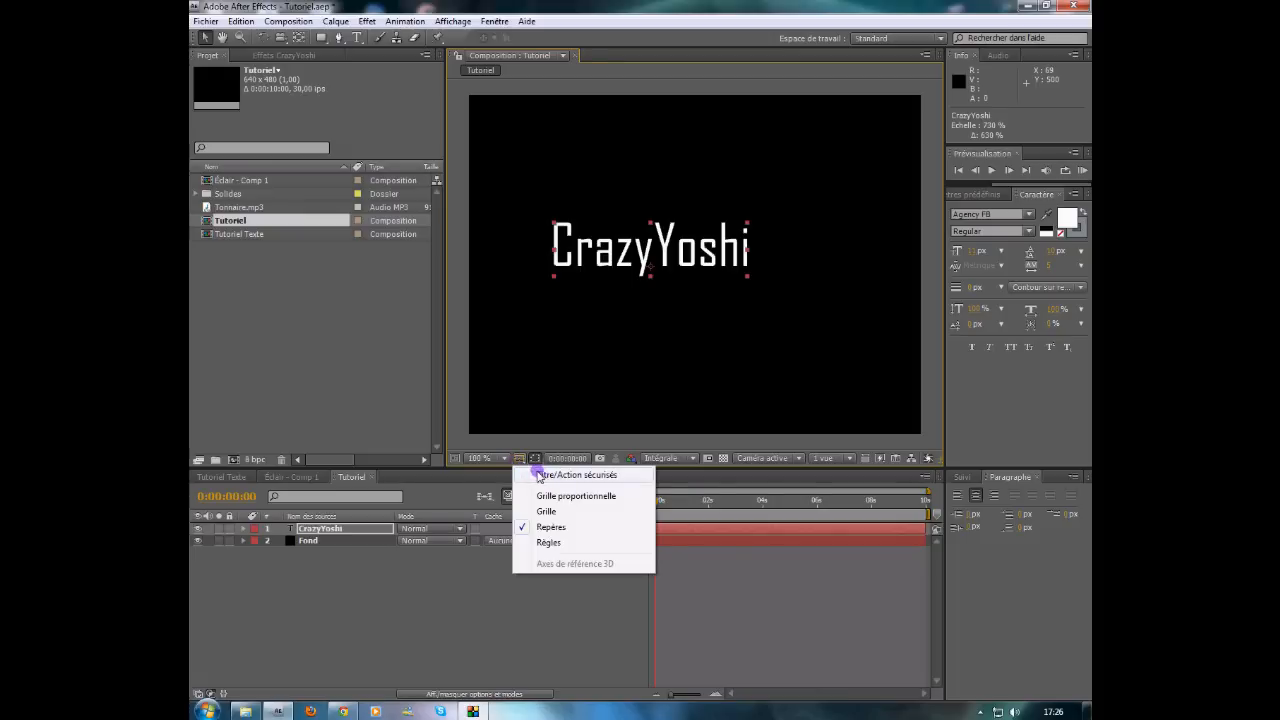
{"action": "left_click", "coordinate": [544, 476]}
{"action": "left_click_drag", "start_coordinate": [651, 255], "coordinate": [709, 259]}
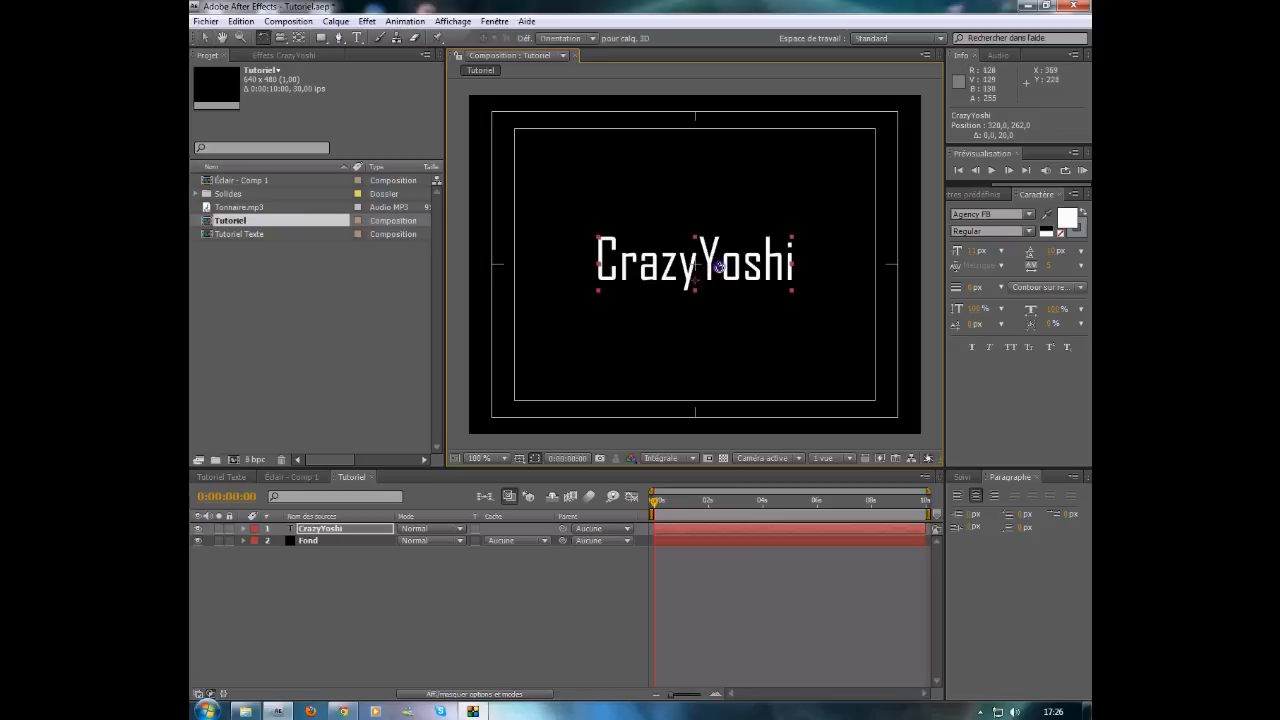
Step: Try rotating the CrazyYoshi text around its current anchor point
{"action": "key", "text": "w"}
{"action": "key", "text": "F2"}
{"action": "key", "text": "v"}
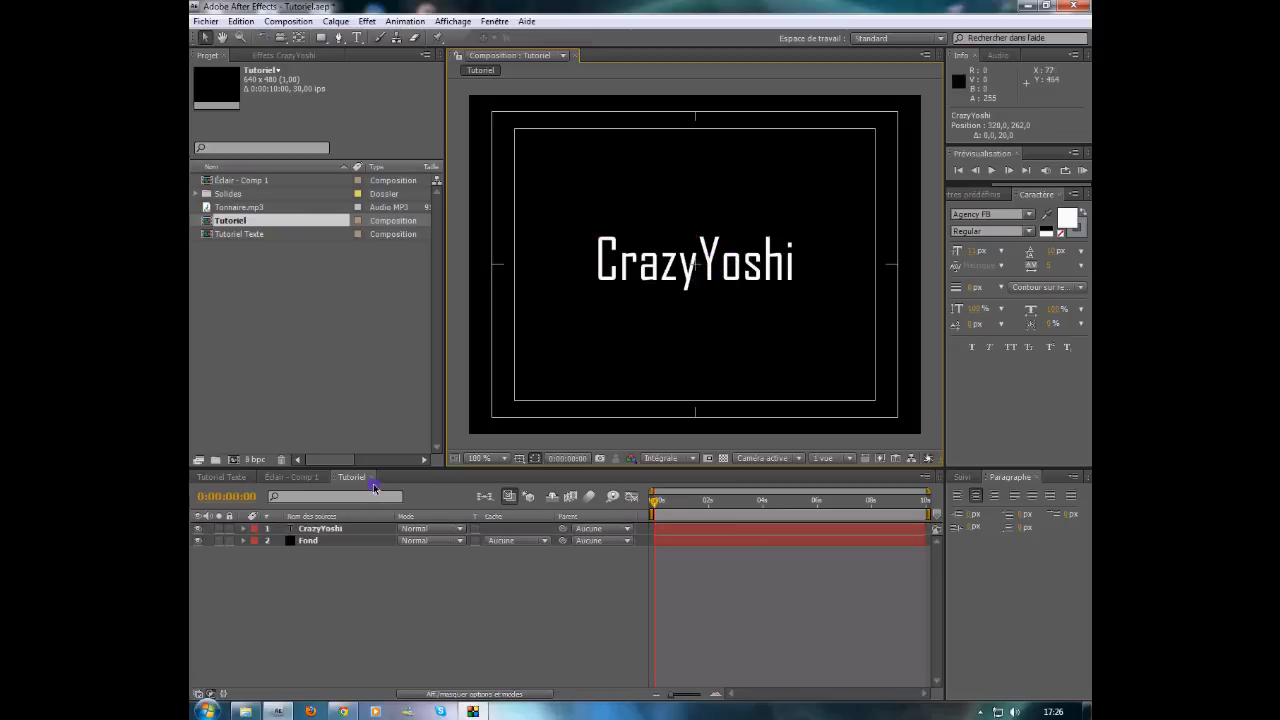
{"action": "left_click", "coordinate": [350, 529]}
{"action": "key", "text": "w"}
{"action": "mouse_move", "coordinate": [713, 242]}
{"action": "left_mouse_down"}
{"action": "mouse_move", "coordinate": [698, 235]}
{"action": "mouse_move", "coordinate": [713, 242]}
{"action": "left_mouse_up"}
{"action": "key", "text": "v"}
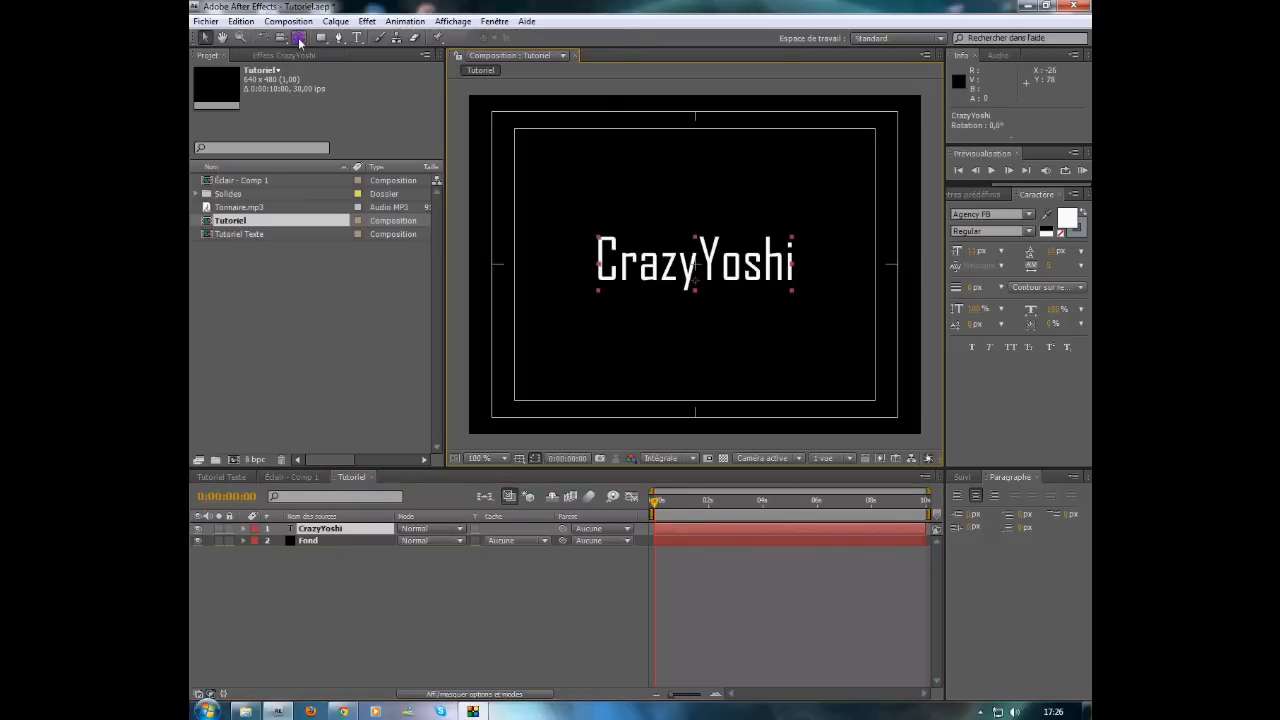
Step: Move the CrazyYoshi layer's anchor point to the centre of the text
{"action": "left_click", "coordinate": [299, 38]}
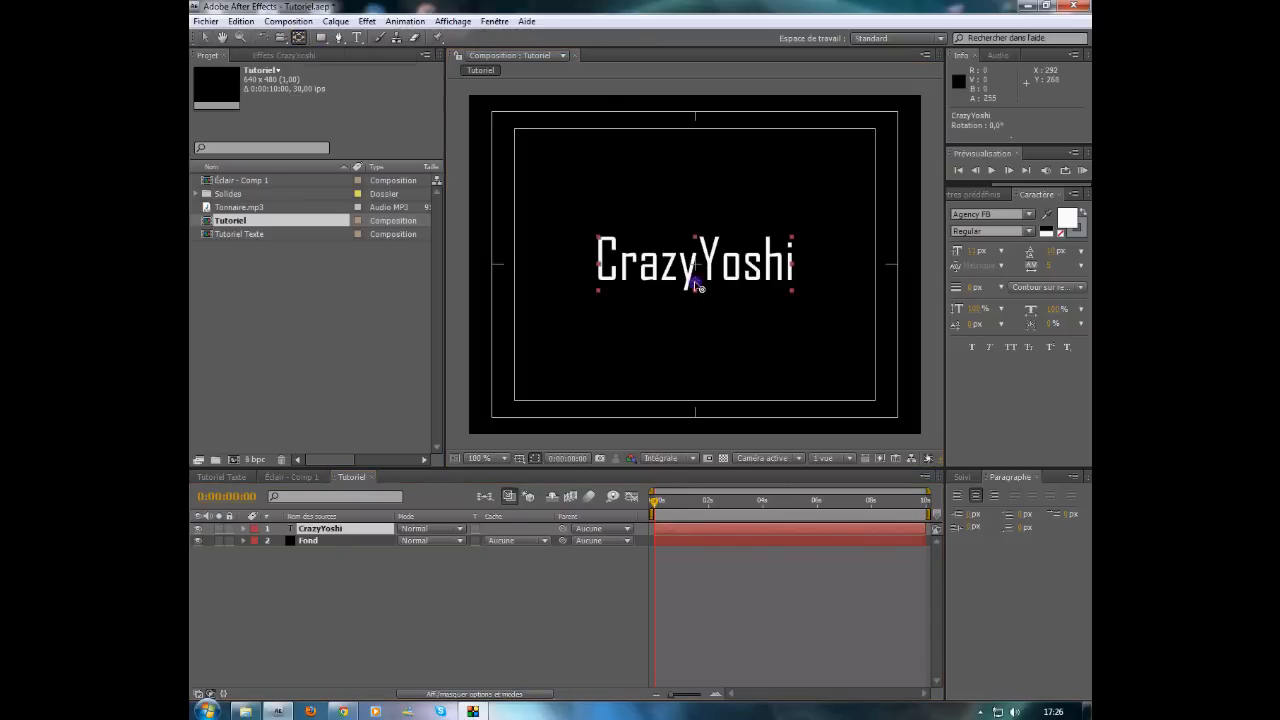
{"action": "left_click_drag", "start_coordinate": [697, 285], "coordinate": [703, 275]}
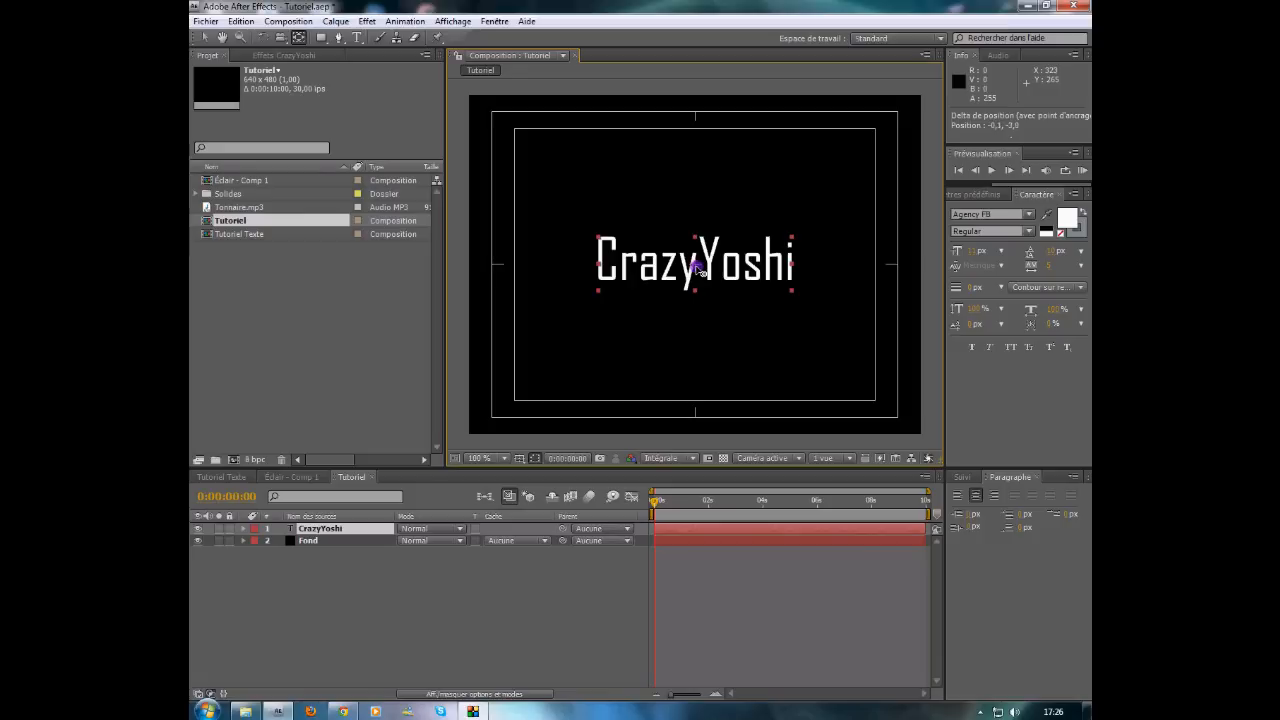
{"action": "left_click_drag", "start_coordinate": [700, 268], "coordinate": [700, 268]}
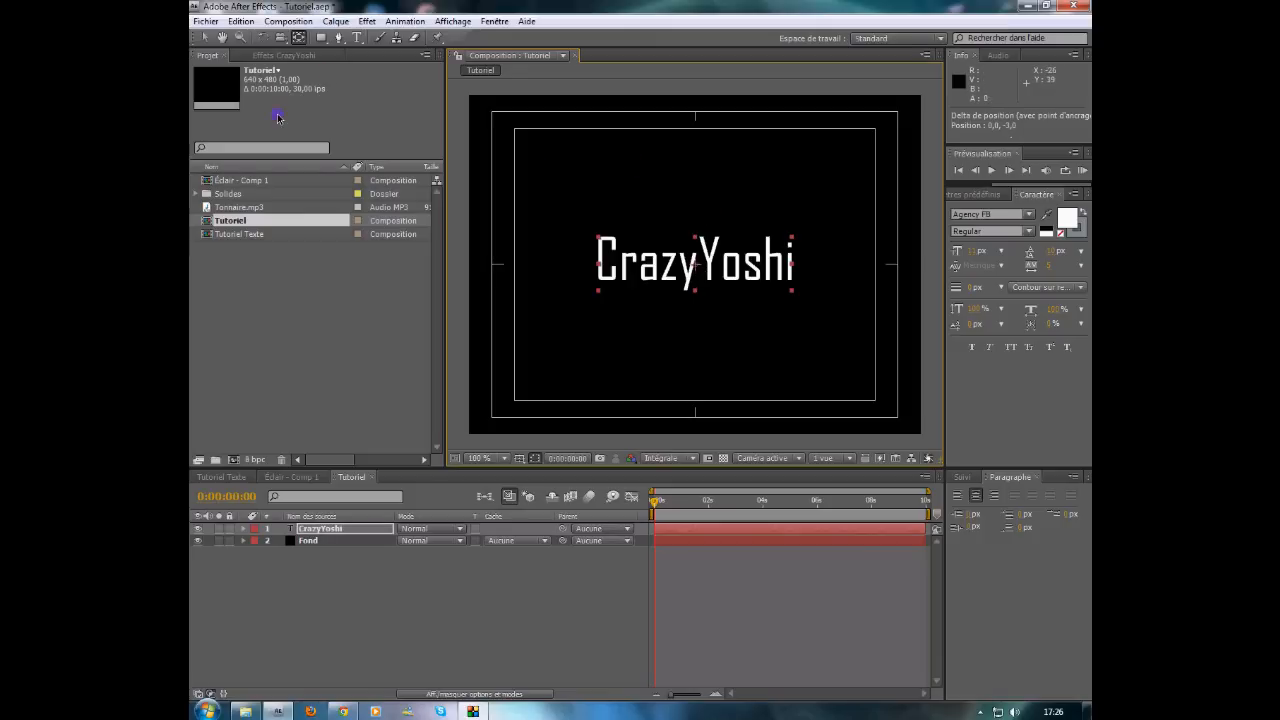
Step: Hide the title/action safe guides and deselect the text layer
{"action": "left_click", "coordinate": [517, 460]}
{"action": "left_click", "coordinate": [535, 471]}
{"action": "left_click", "coordinate": [543, 614]}
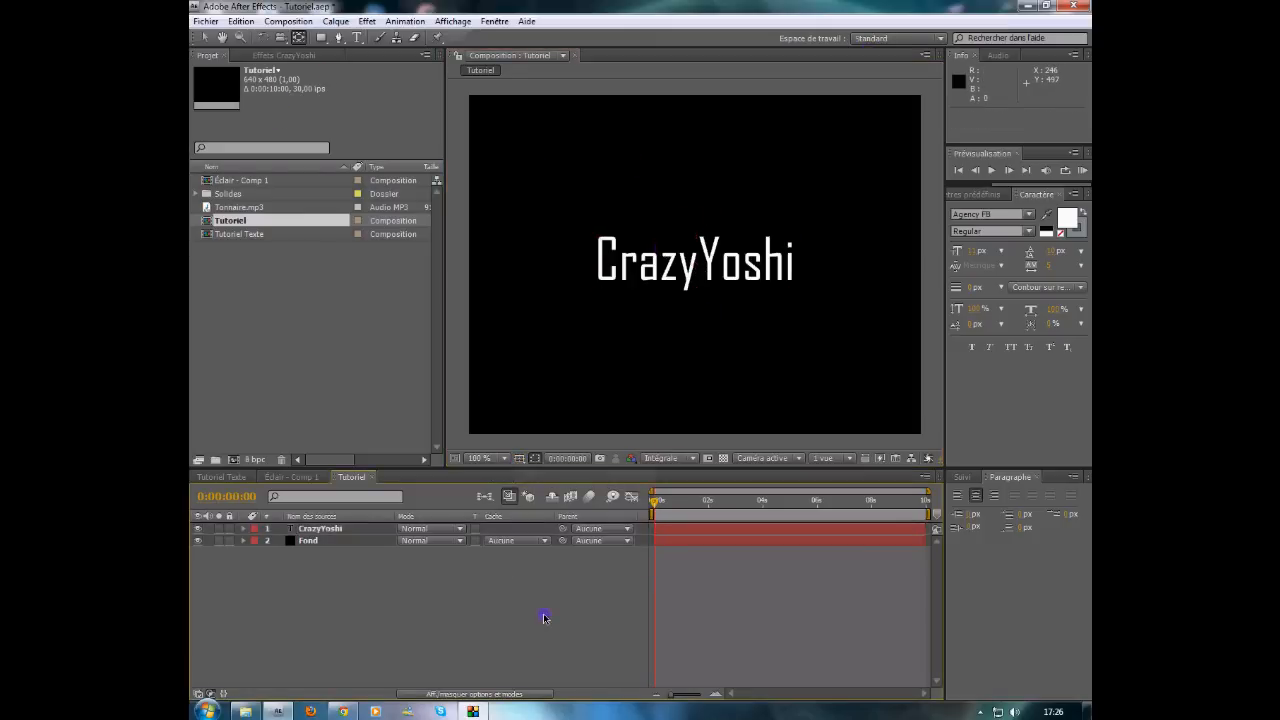
Step: Add a black solid layer named Éclair above the CrazyYoshi text
{"action": "left_click", "coordinate": [330, 532]}
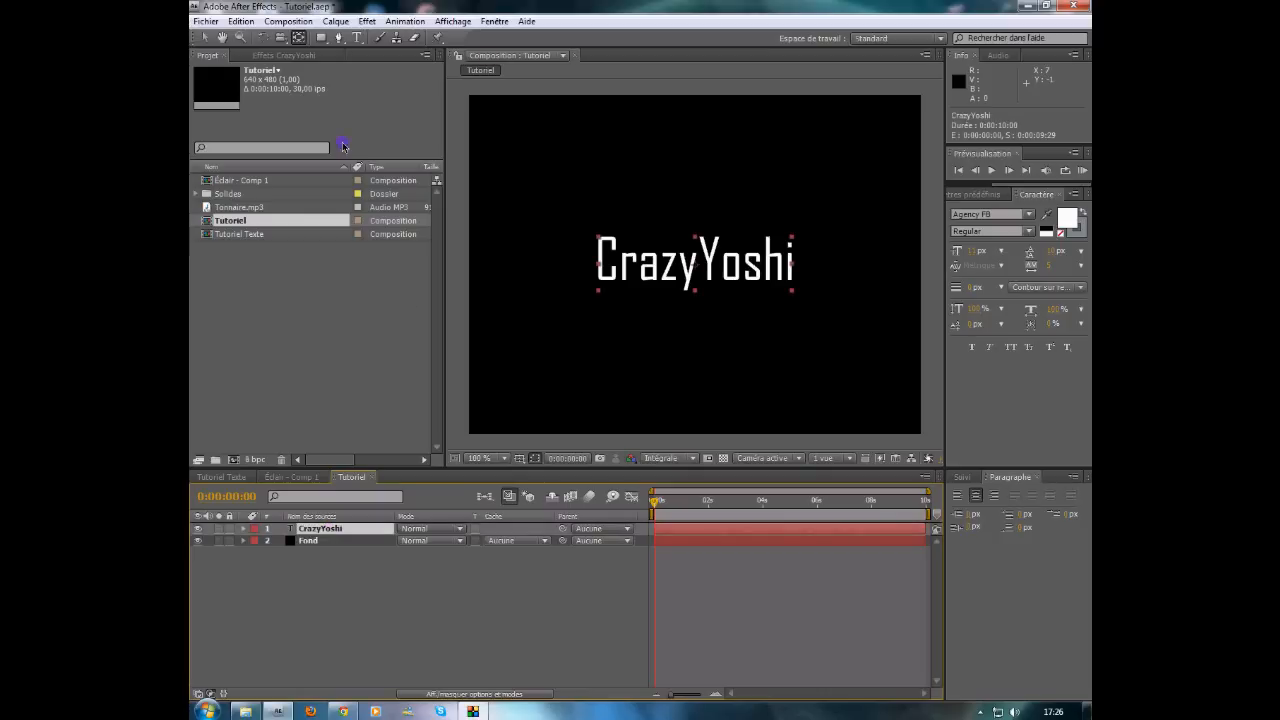
{"action": "left_click", "coordinate": [335, 21]}
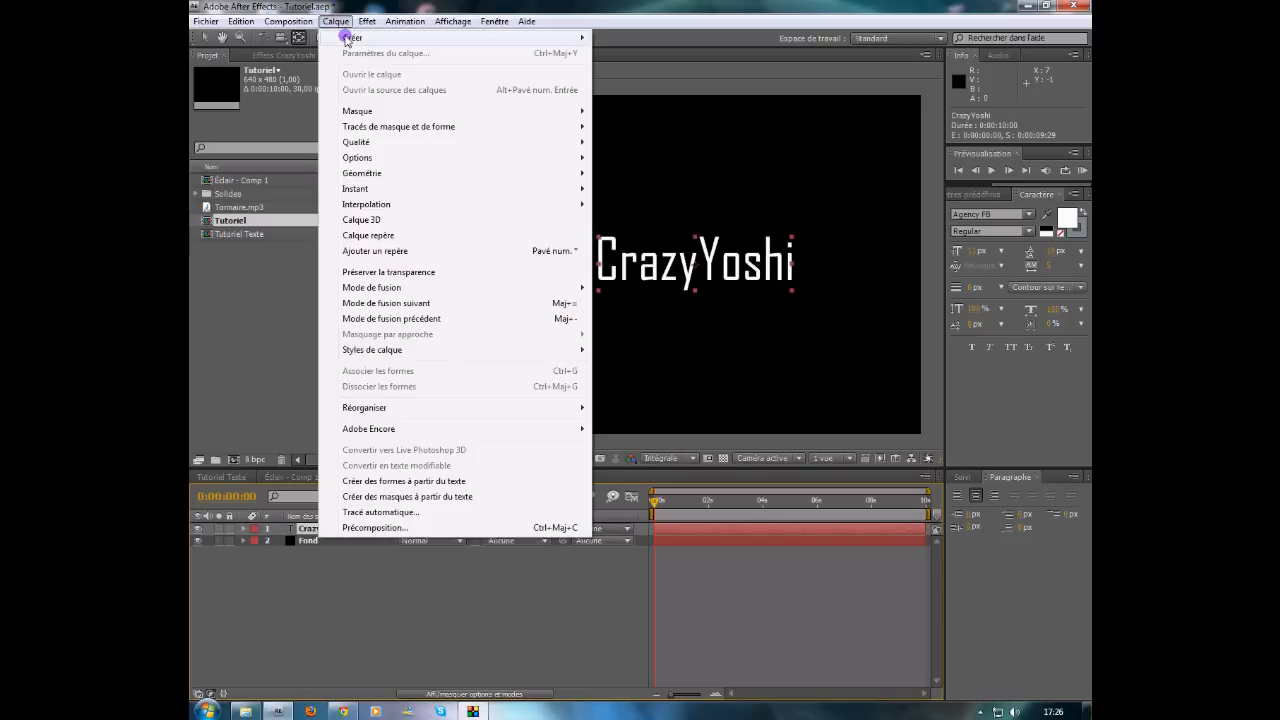
{"action": "mouse_move", "coordinate": [347, 40]}
{"action": "left_click", "coordinate": [627, 53]}
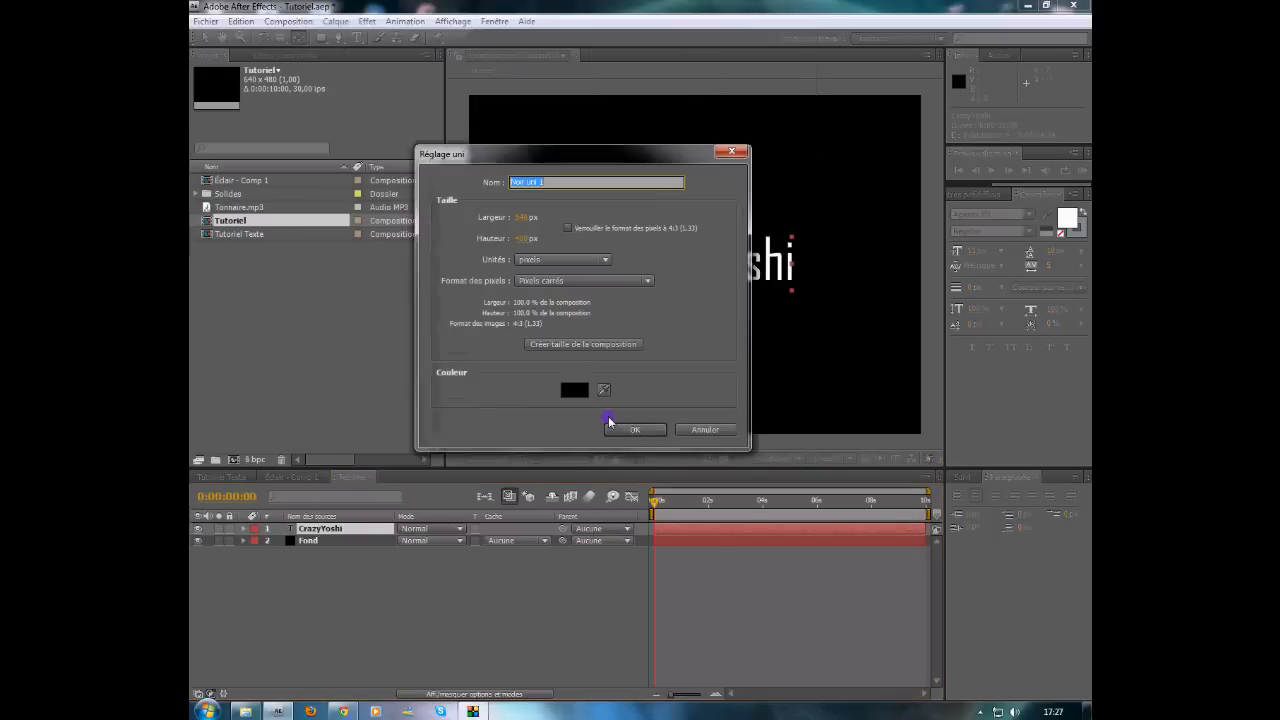
{"action": "type", "text": "f"}
{"action": "type", "text": "T"}
{"action": "key", "text": "Return"}
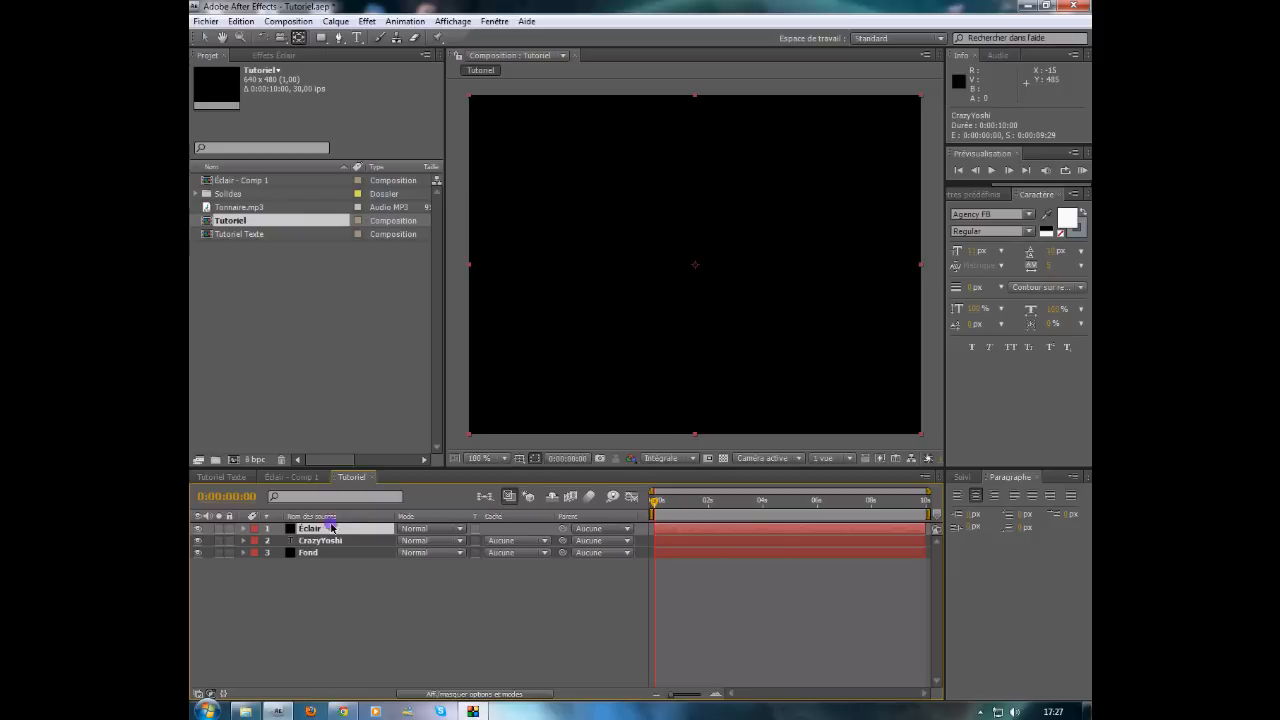
Step: Apply the Eclairs élaborés effect to the Éclair layer, placing its origin at about 322, -5 and its axis at about 321, 440
{"action": "left_click", "coordinate": [330, 528]}
{"action": "left_click", "coordinate": [368, 21]}
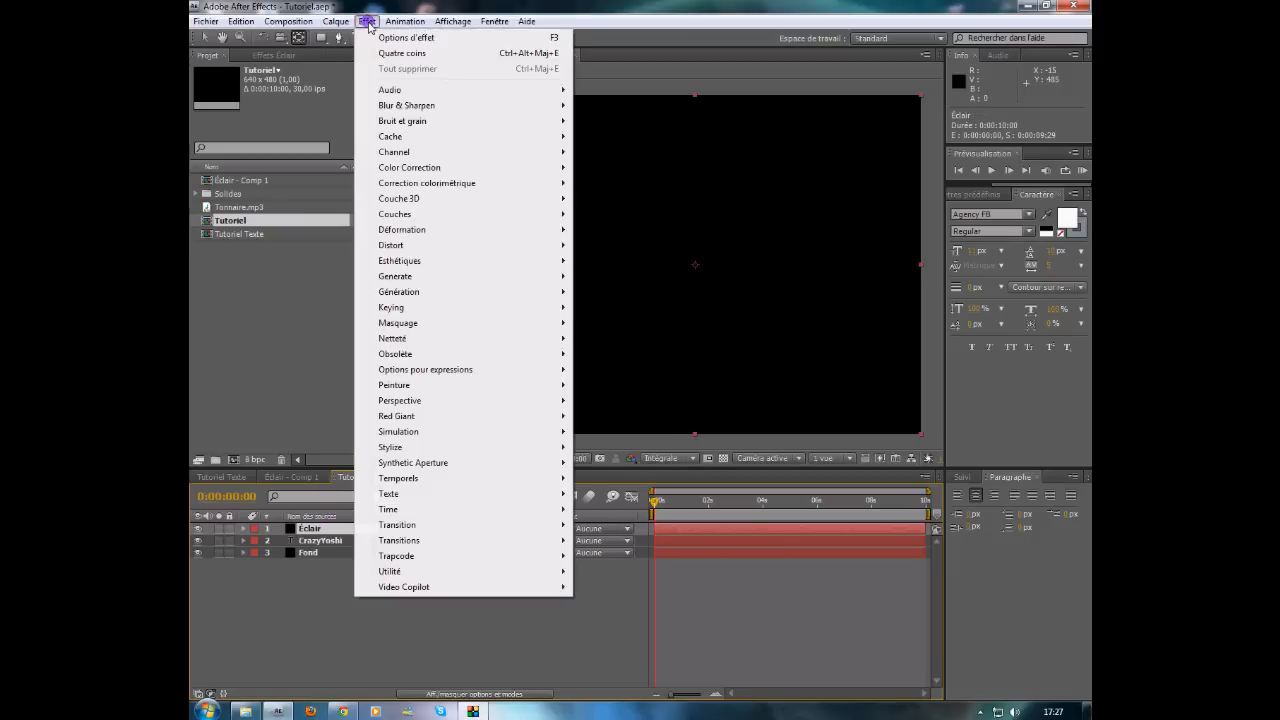
{"action": "mouse_move", "coordinate": [432, 296]}
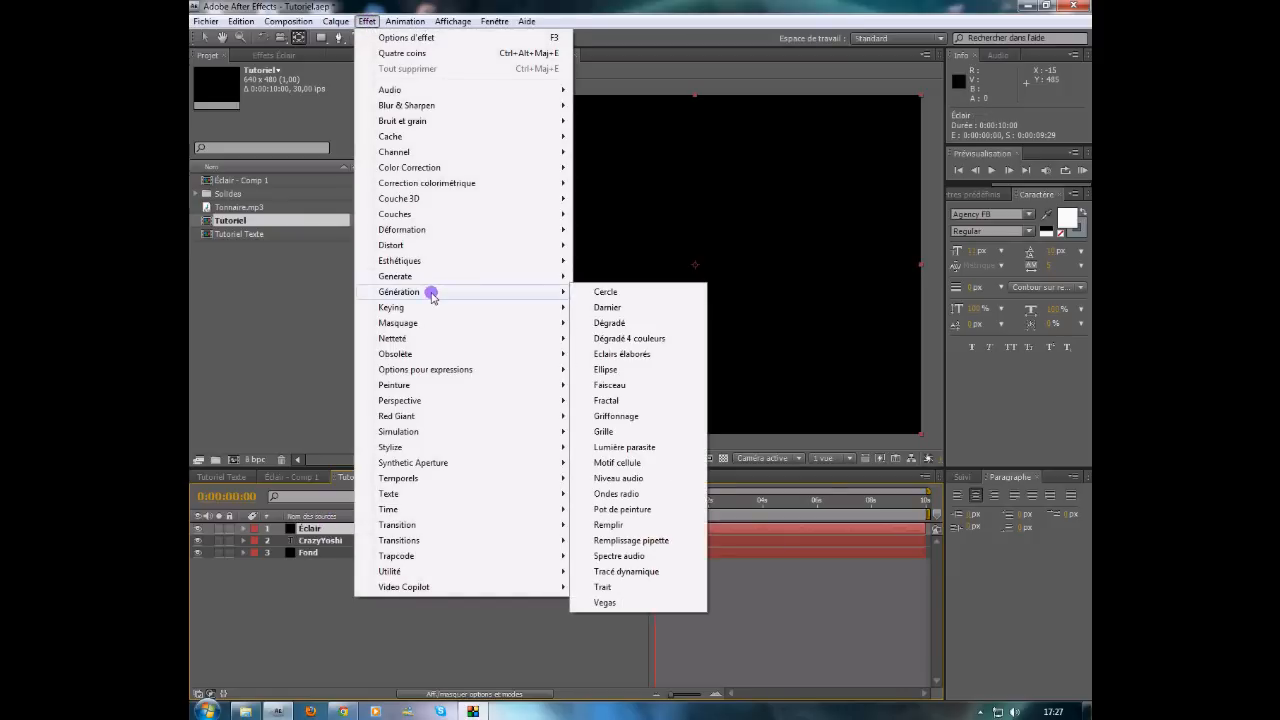
{"action": "left_click", "coordinate": [628, 356]}
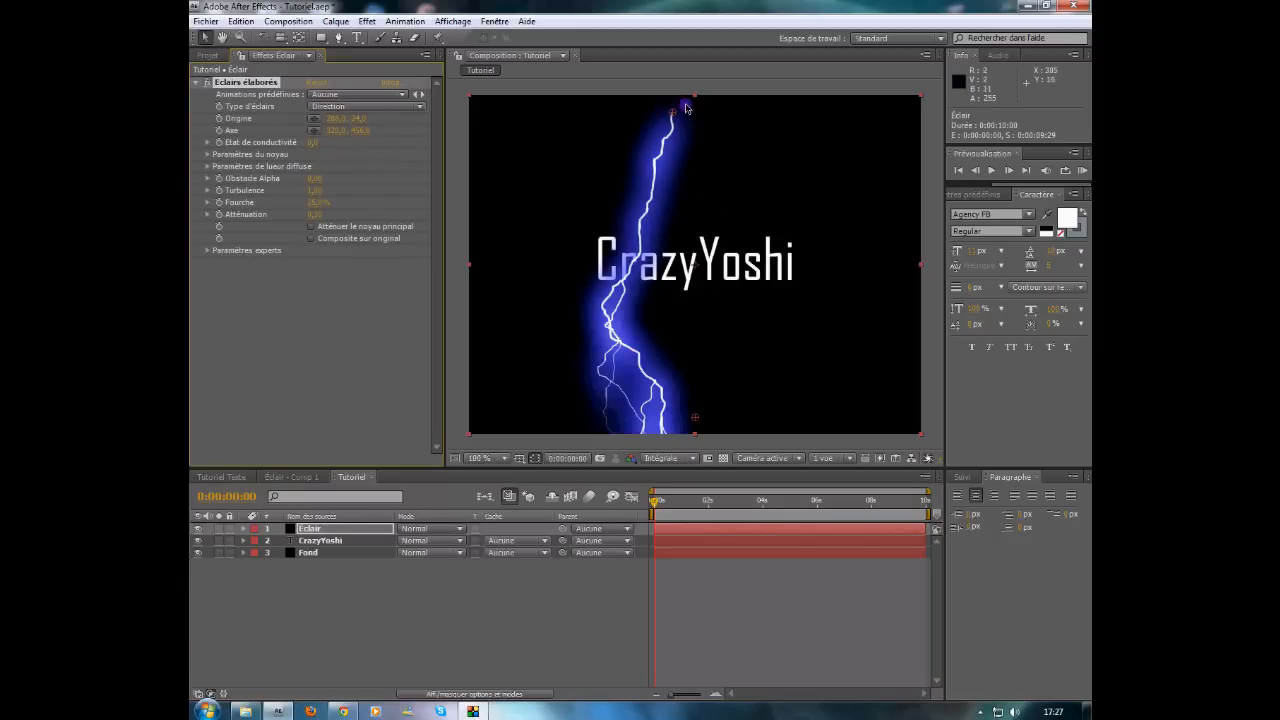
{"action": "left_click_drag", "start_coordinate": [672, 112], "coordinate": [695, 93]}
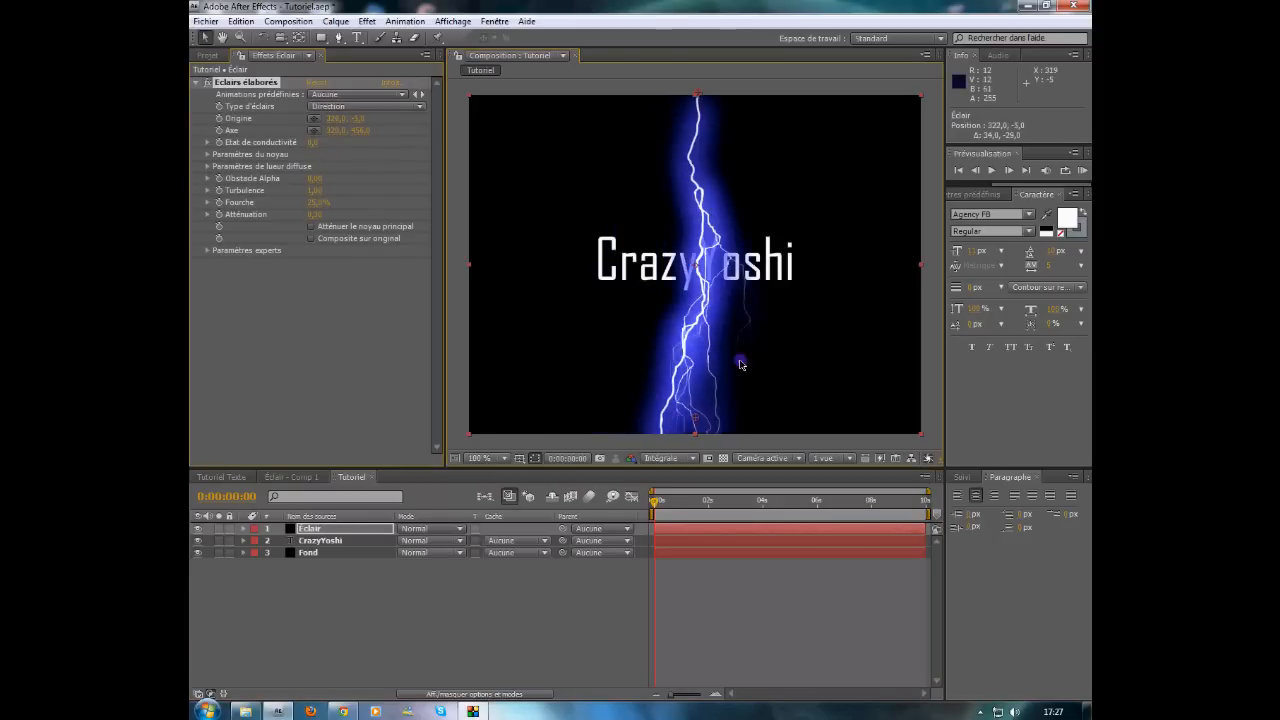
{"action": "mouse_move", "coordinate": [695, 417]}
{"action": "left_mouse_down"}
{"action": "mouse_move", "coordinate": [697, 378]}
{"action": "mouse_move", "coordinate": [695, 409]}
{"action": "left_mouse_up"}
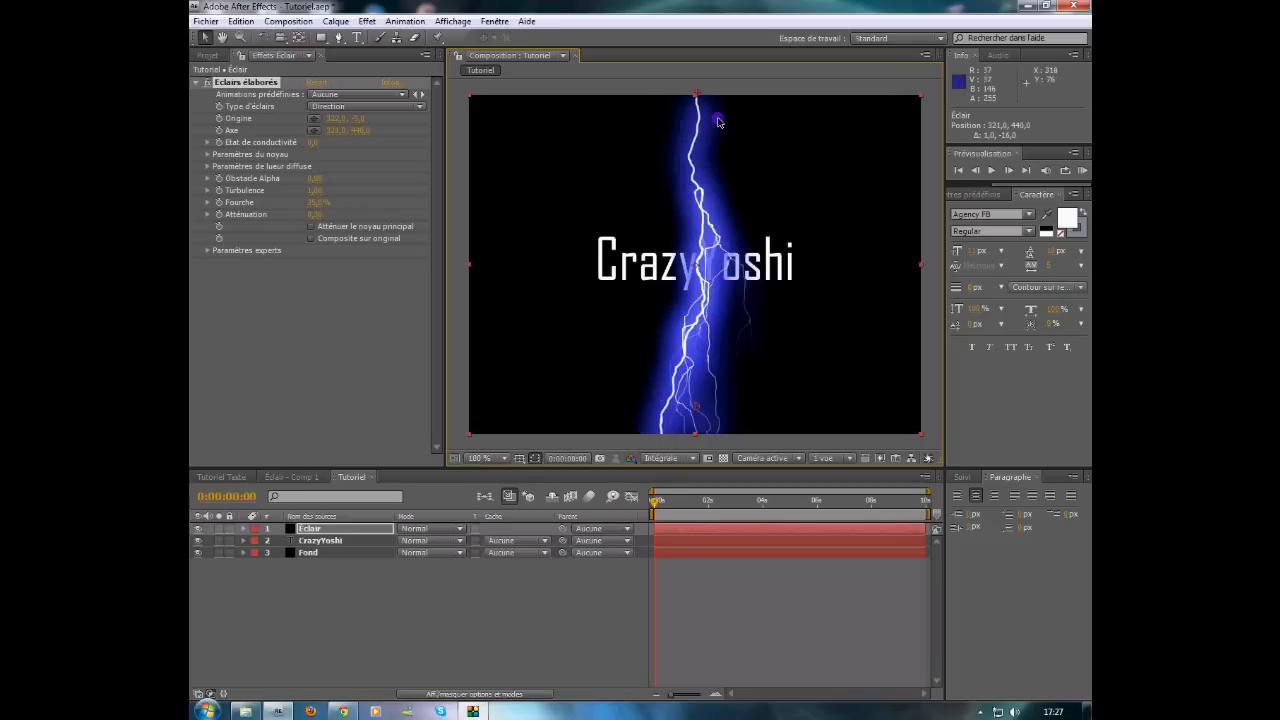
Step: Set the lightning's diffuse glow radius (Rayon) to 1 and enable Atténuer le noyau principal
{"action": "left_click", "coordinate": [207, 167]}
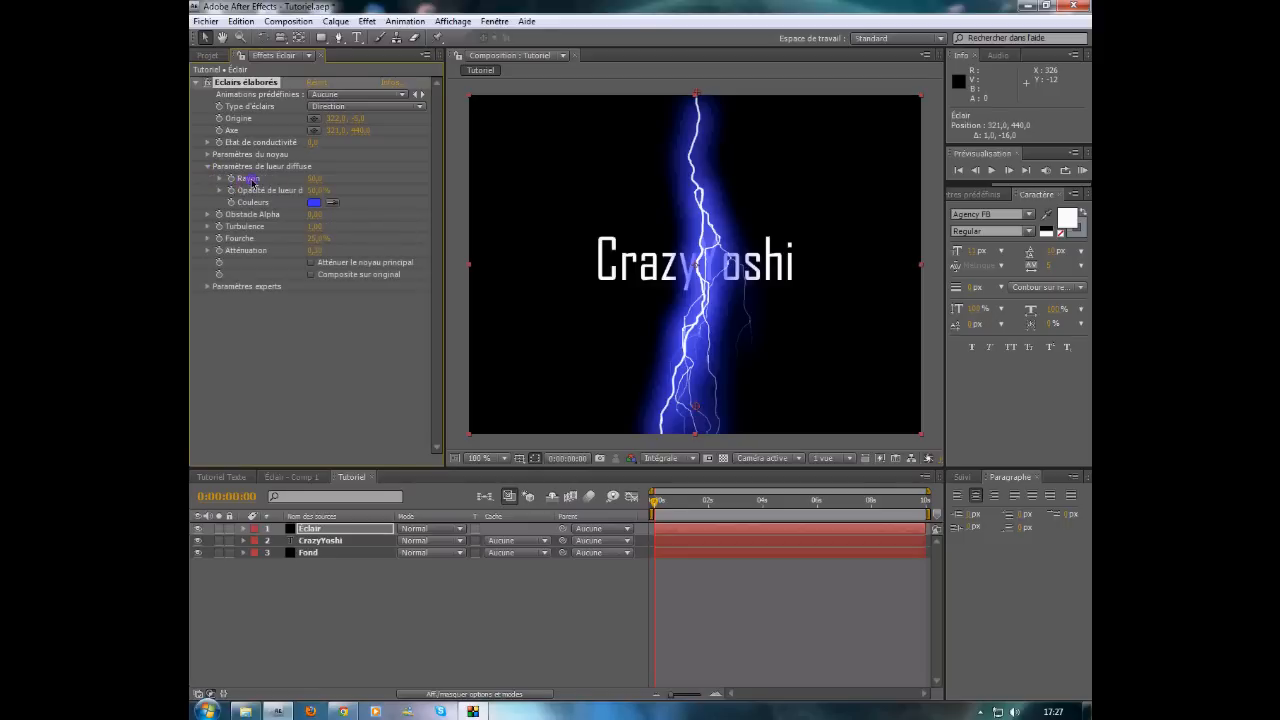
{"action": "left_click", "coordinate": [315, 178]}
{"action": "type", "text": "1"}
{"action": "key", "text": "Return"}
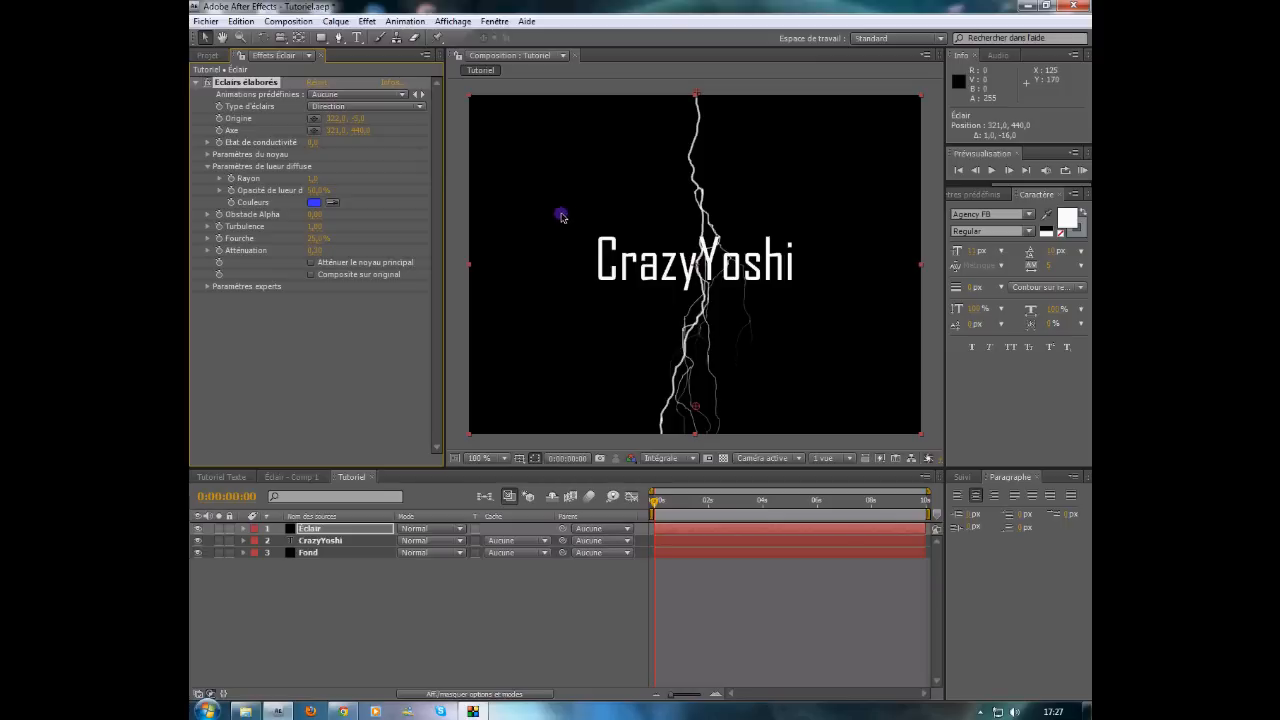
{"action": "left_click", "coordinate": [311, 265]}
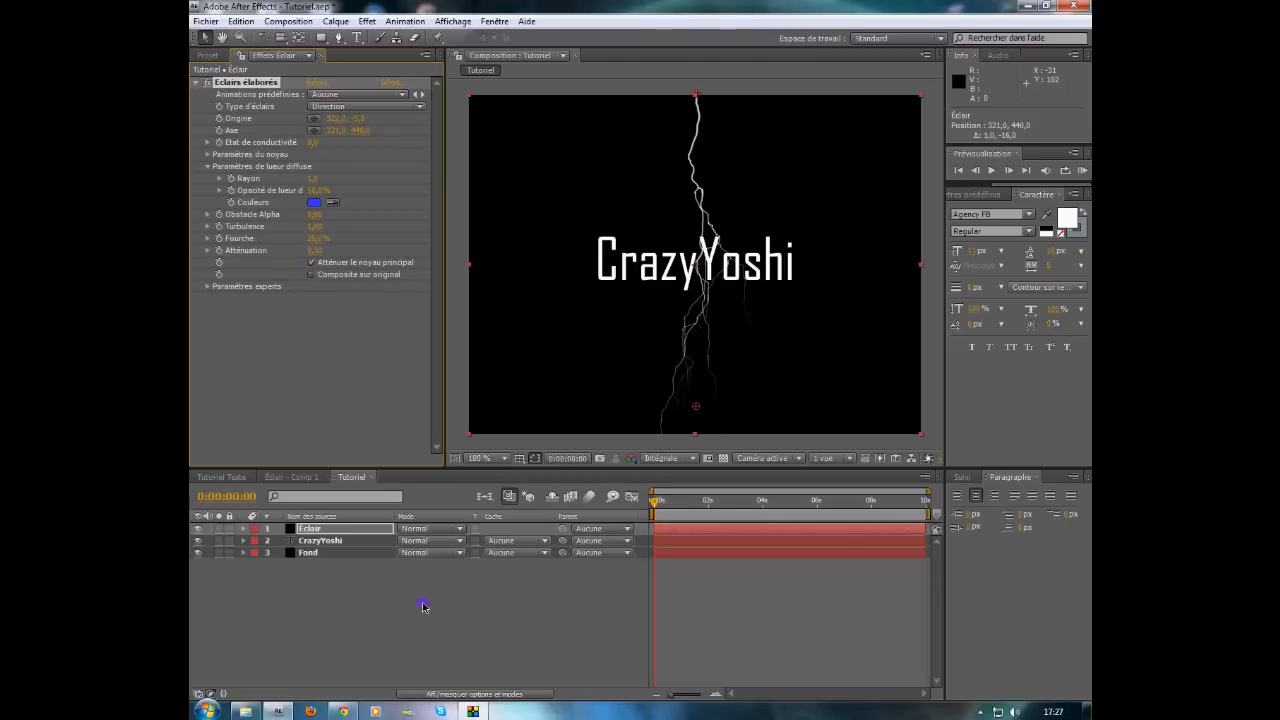
Step: Set the Éclair layer's blending mode to Addition
{"action": "left_click", "coordinate": [452, 529]}
{"action": "left_click", "coordinate": [441, 258]}
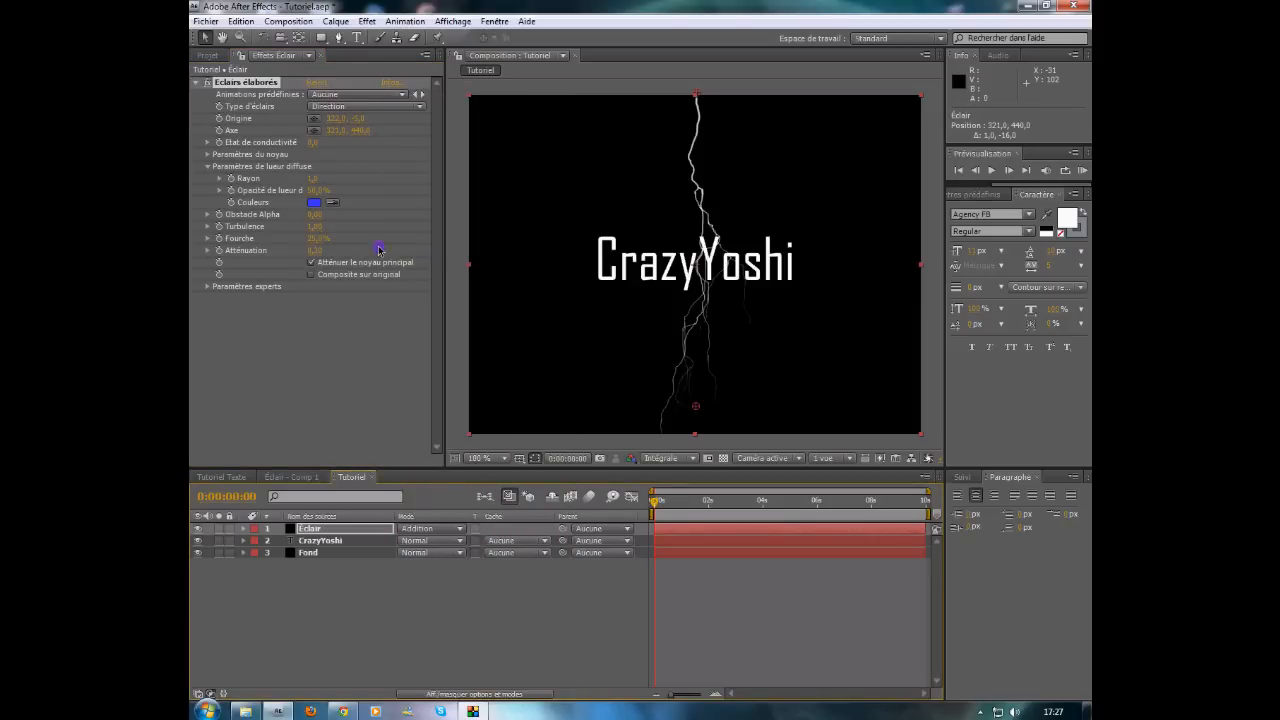
{"action": "left_click", "coordinate": [452, 528]}
{"action": "left_click", "coordinate": [448, 257]}
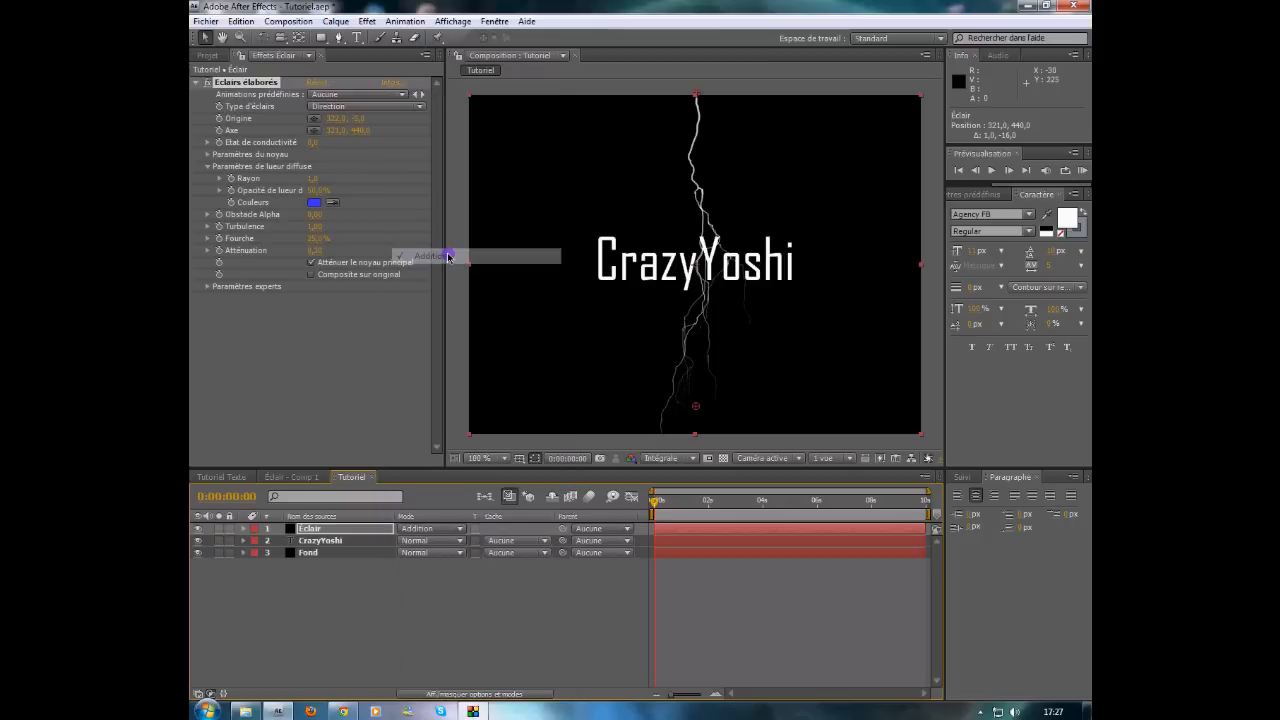
{"action": "left_click", "coordinate": [466, 694]}
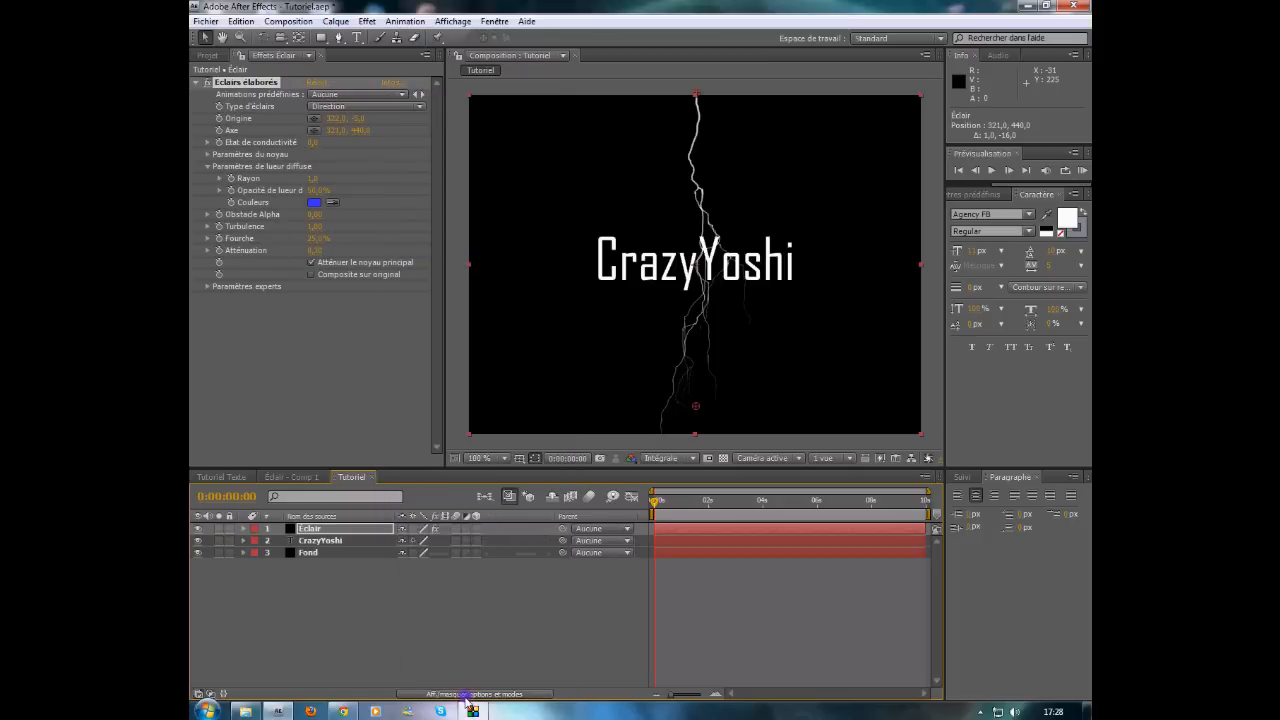
{"action": "left_click", "coordinate": [523, 694]}
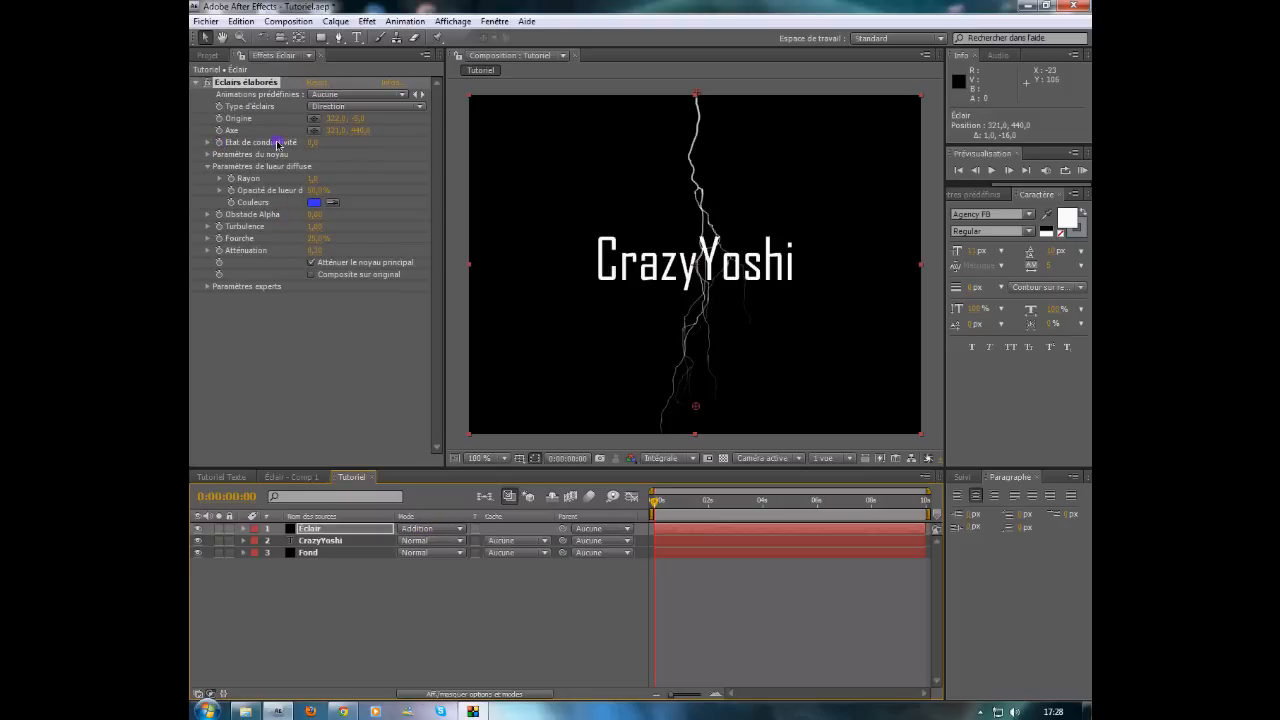
Step: Animate the lightning's Etat de conductivité with the expression time*25 and preview the motion up to 0:00:00:19
{"action": "left_click", "coordinate": [218, 146], "text": "alt"}
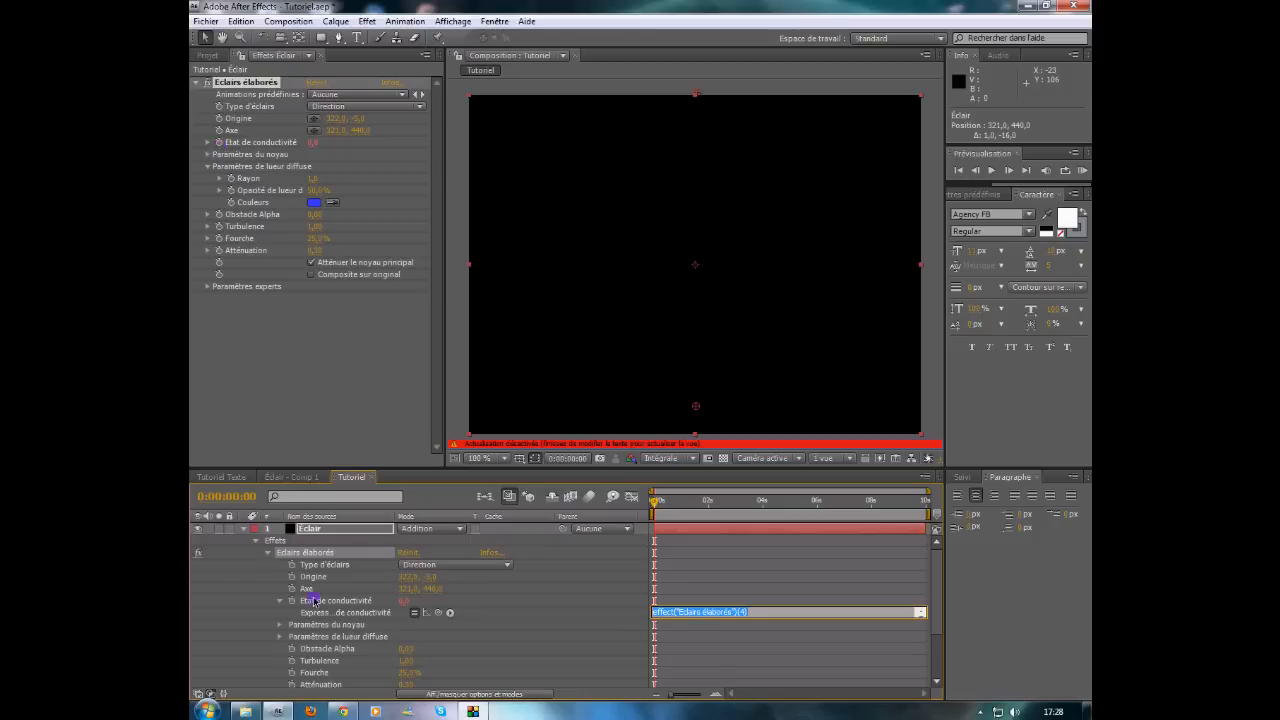
{"action": "key", "text": "BackSpace"}
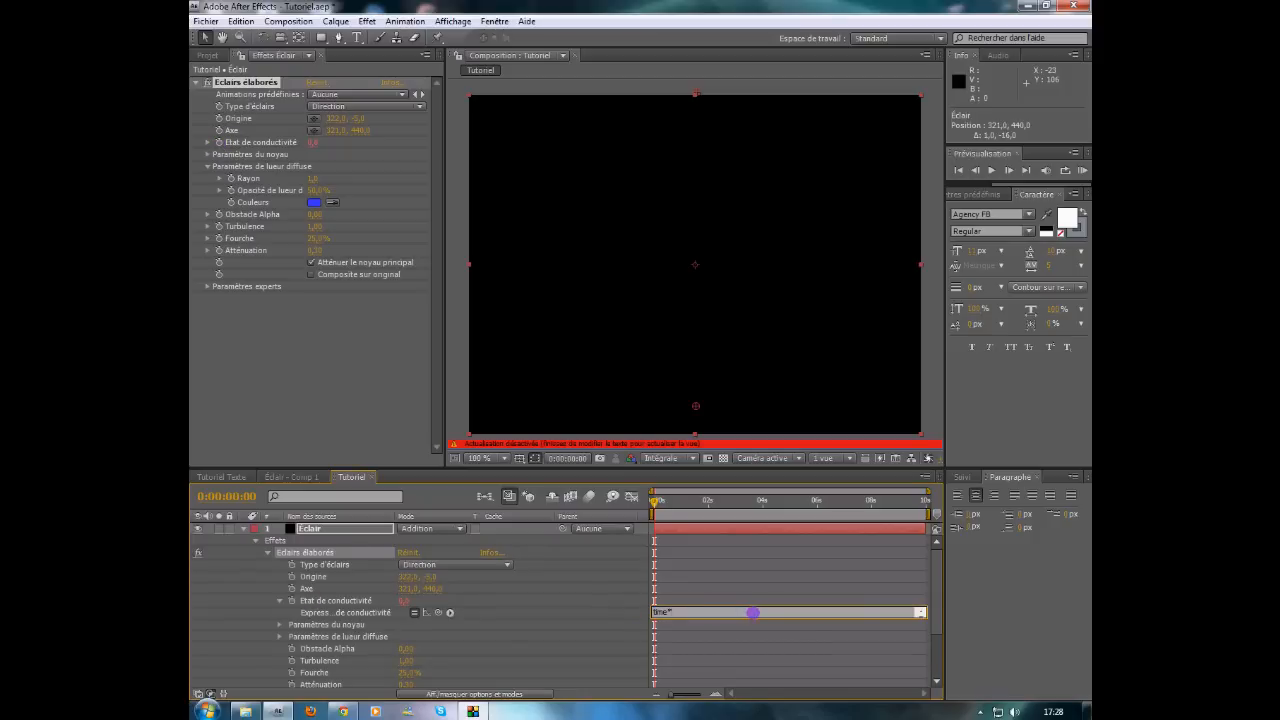
{"action": "type", "text": "25"}
{"action": "key", "text": "KP_Enter"}
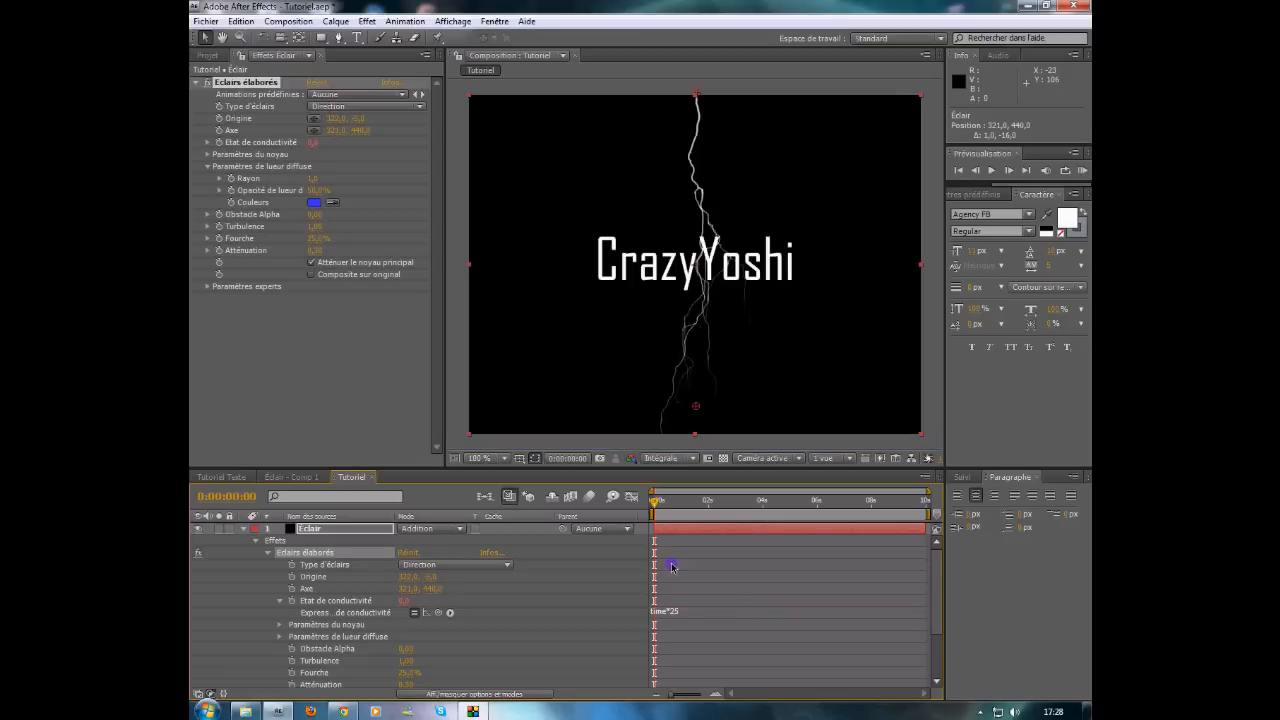
{"action": "mouse_move", "coordinate": [662, 503]}
{"action": "left_mouse_down"}
{"action": "mouse_move", "coordinate": [781, 517]}
{"action": "mouse_move", "coordinate": [676, 518]}
{"action": "left_mouse_up"}
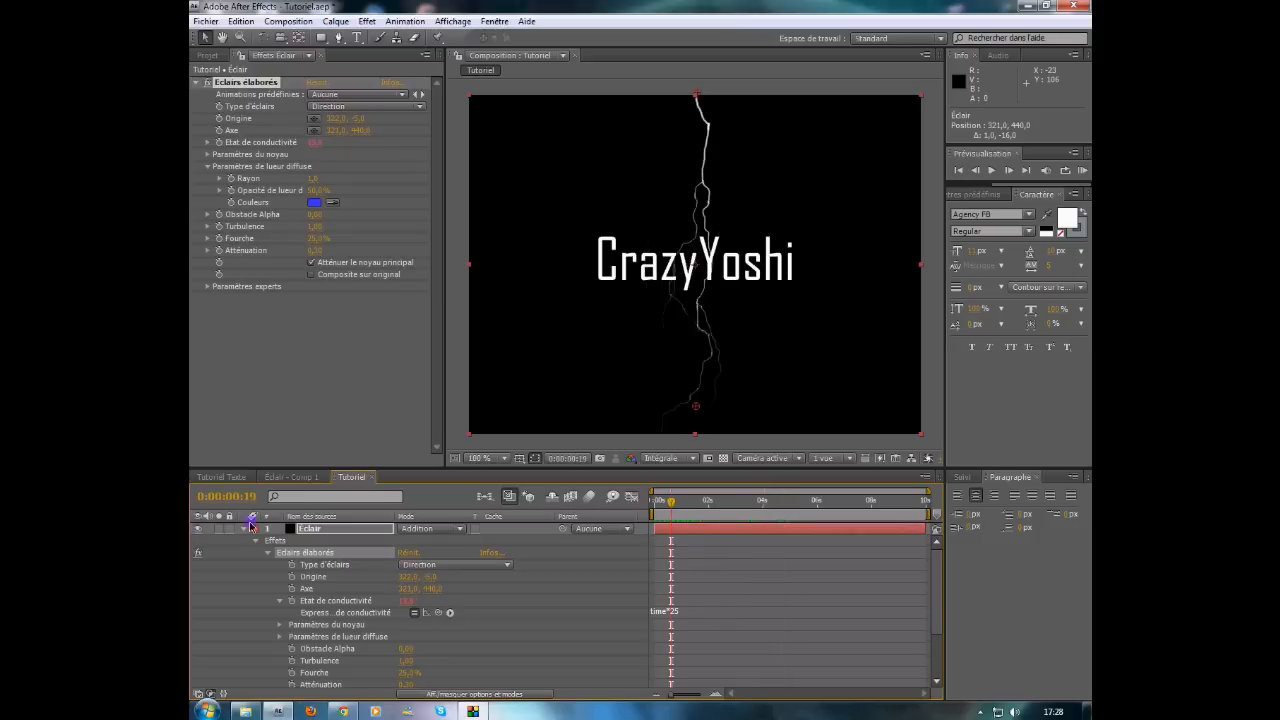
{"action": "left_click", "coordinate": [243, 528]}
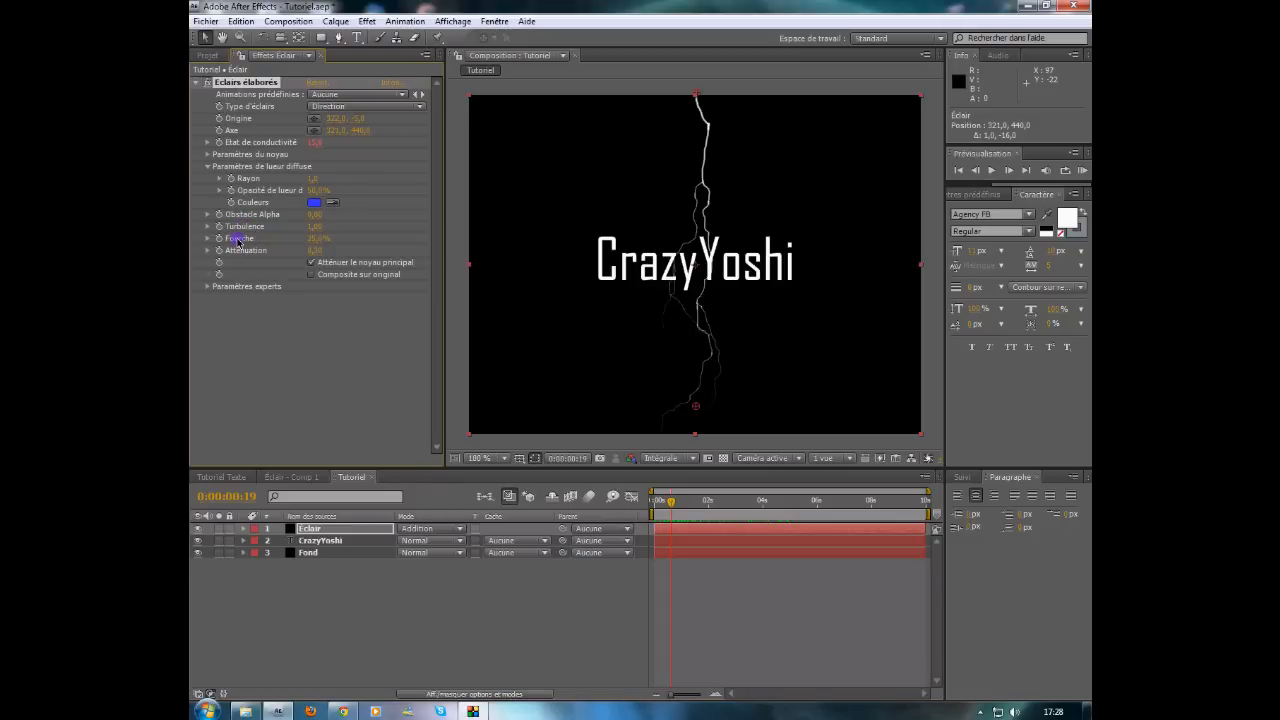
Step: Set the lightning's Atténuation to 0,15 and Turbulence to 1,25, keeping its type as Direction
{"action": "left_click", "coordinate": [317, 251]}
{"action": "type", "text": "0,15"}
{"action": "key", "text": "Return"}
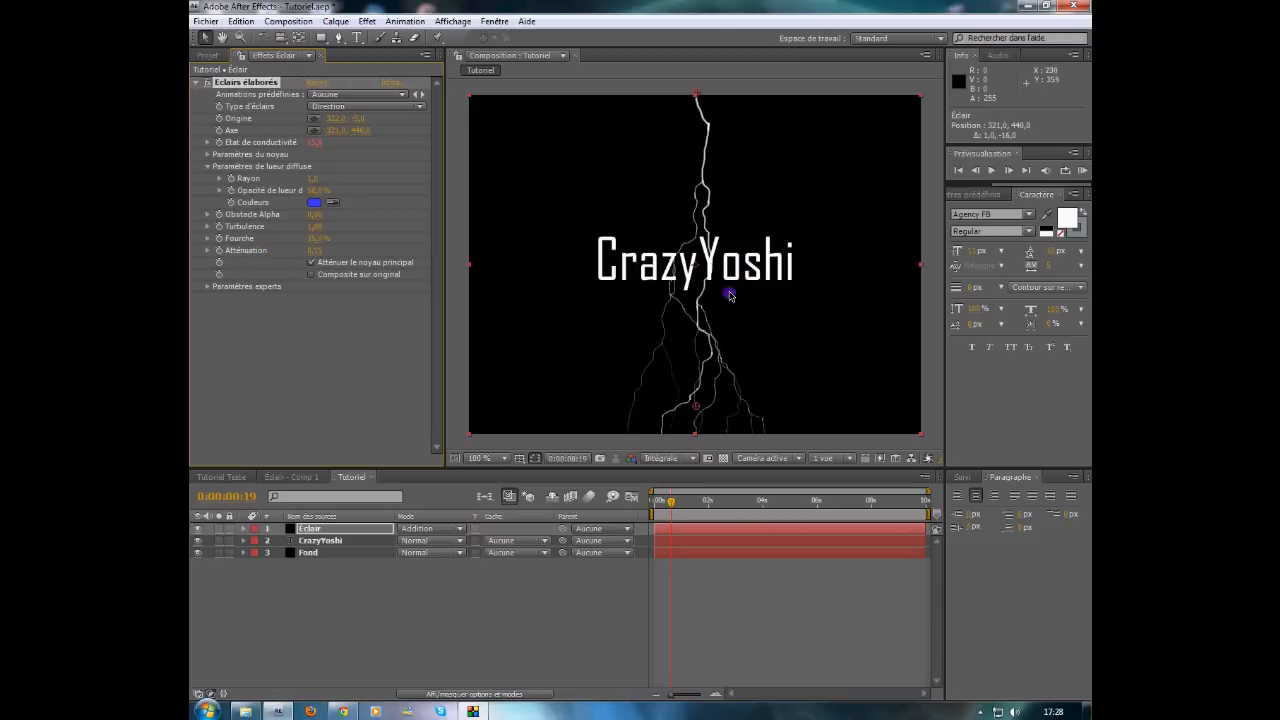
{"action": "left_click_drag", "start_coordinate": [316, 224], "coordinate": [378, 240]}
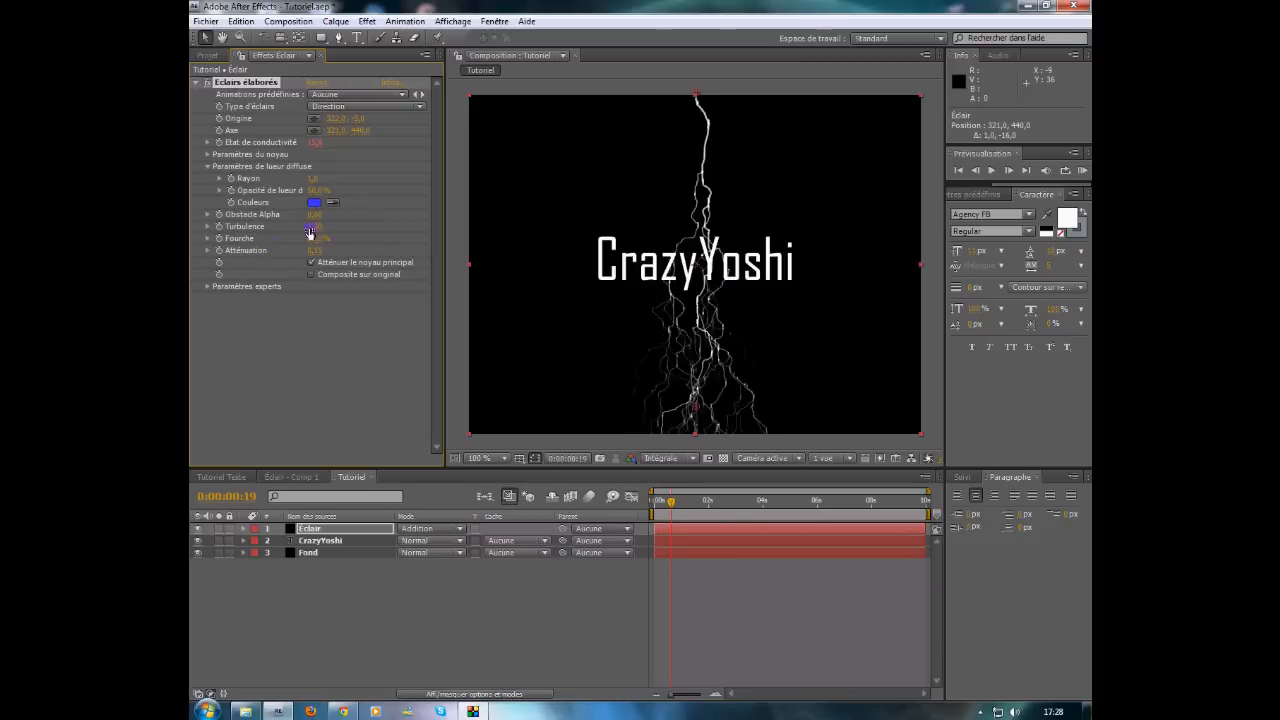
{"action": "key", "text": "Return"}
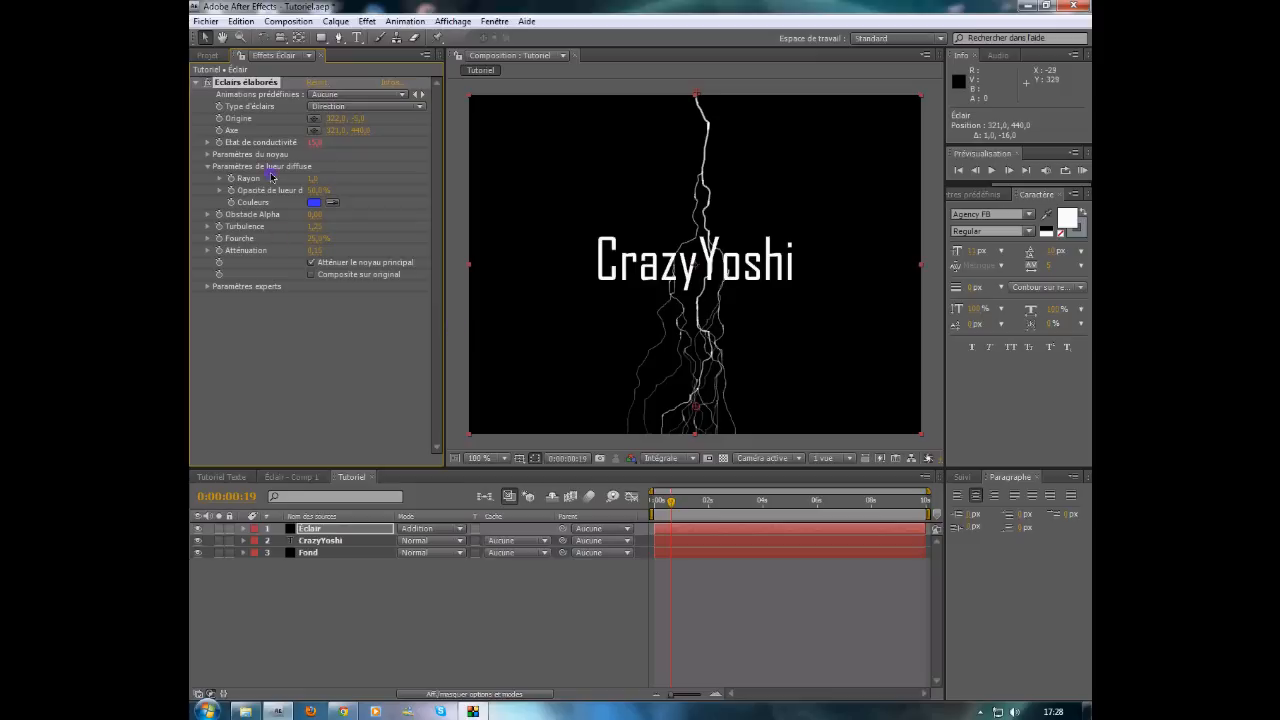
{"action": "left_click", "coordinate": [360, 106]}
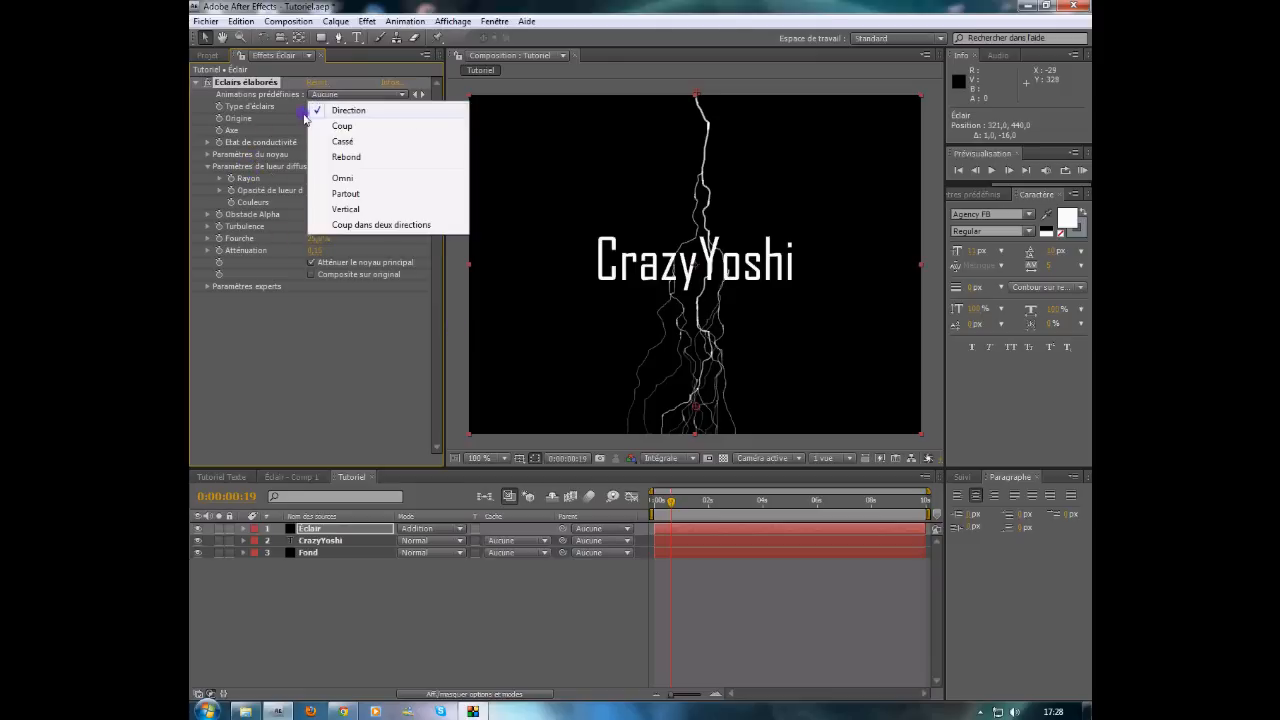
{"action": "left_click", "coordinate": [343, 111]}
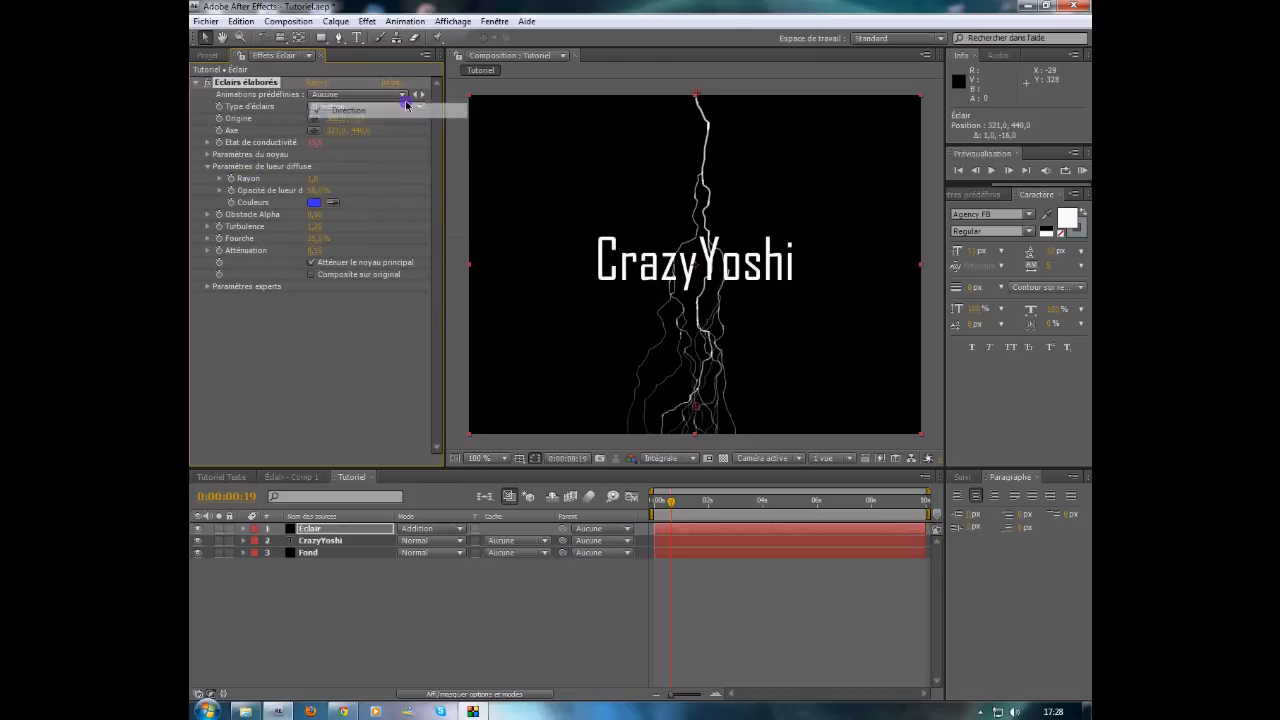
{"action": "left_click", "coordinate": [195, 85]}
Step: Apply the Lueur diffuse effect to the Éclair layer, set its Rayon to 15 and adjust its Seuil to strengthen the glow
{"action": "left_click", "coordinate": [311, 528]}
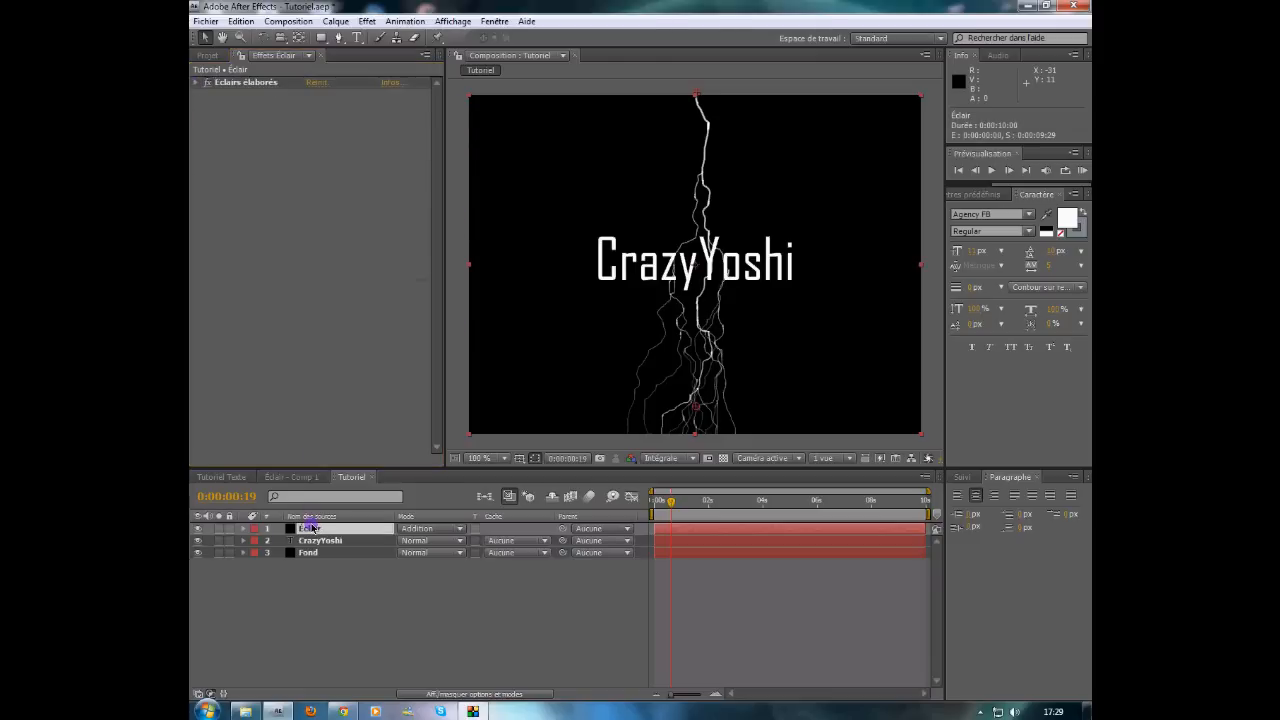
{"action": "left_click", "coordinate": [366, 21]}
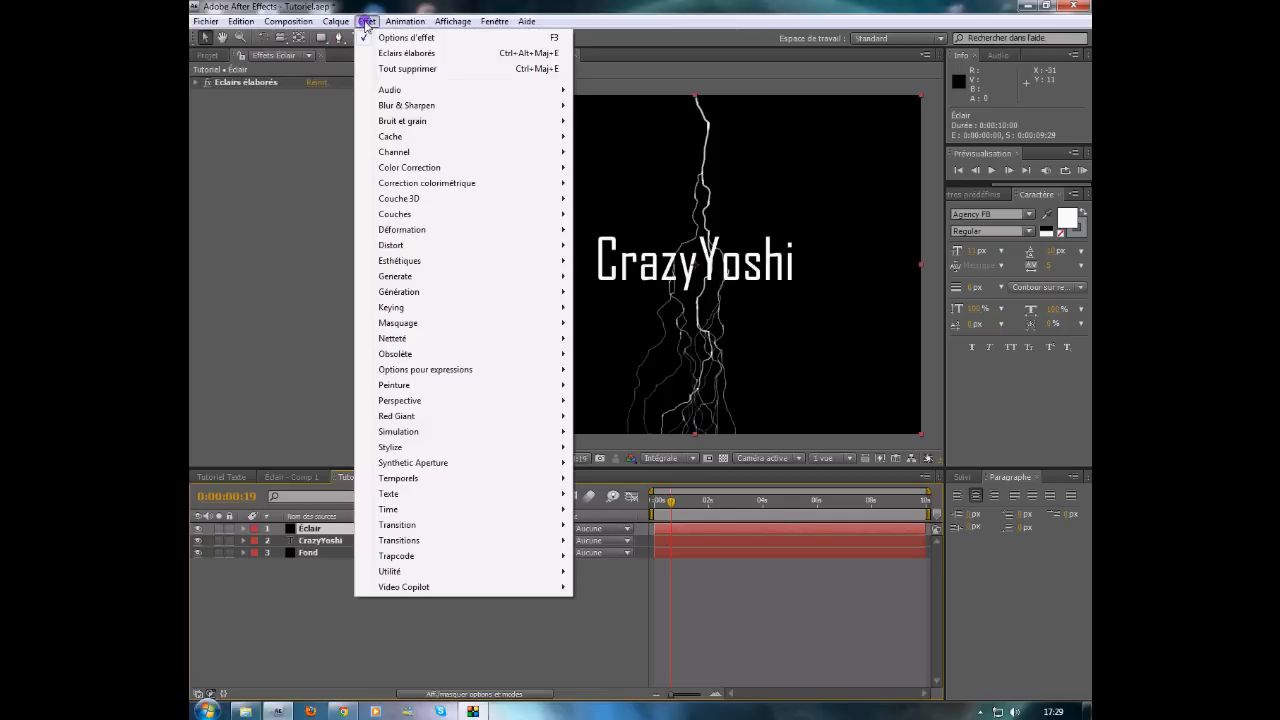
{"action": "mouse_move", "coordinate": [437, 266]}
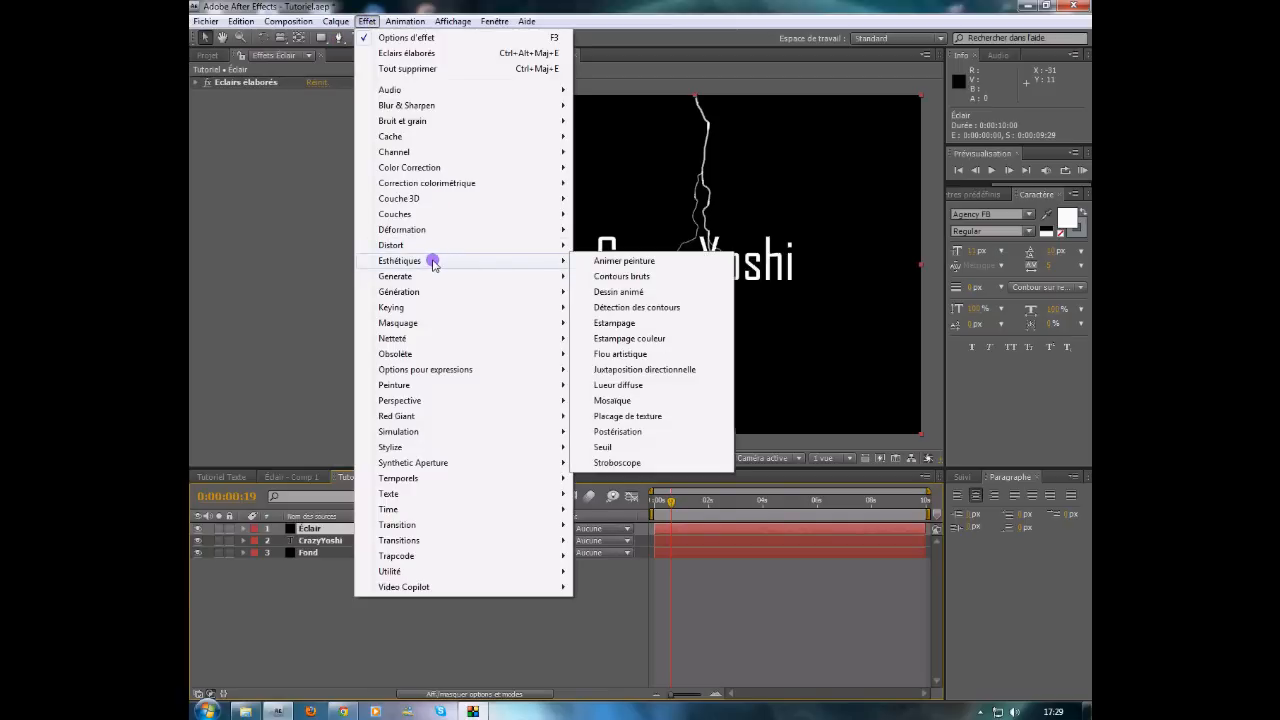
{"action": "left_click", "coordinate": [620, 385]}
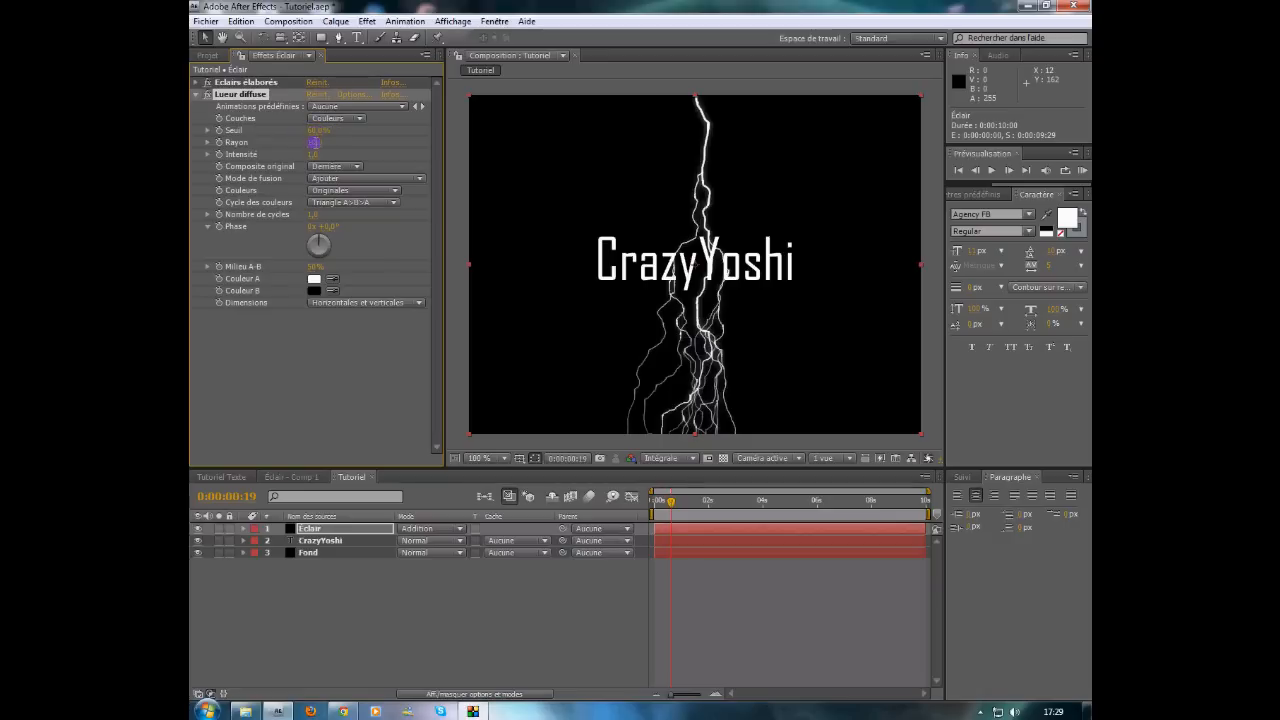
{"action": "key", "text": "Return"}
{"action": "left_click", "coordinate": [318, 165]}
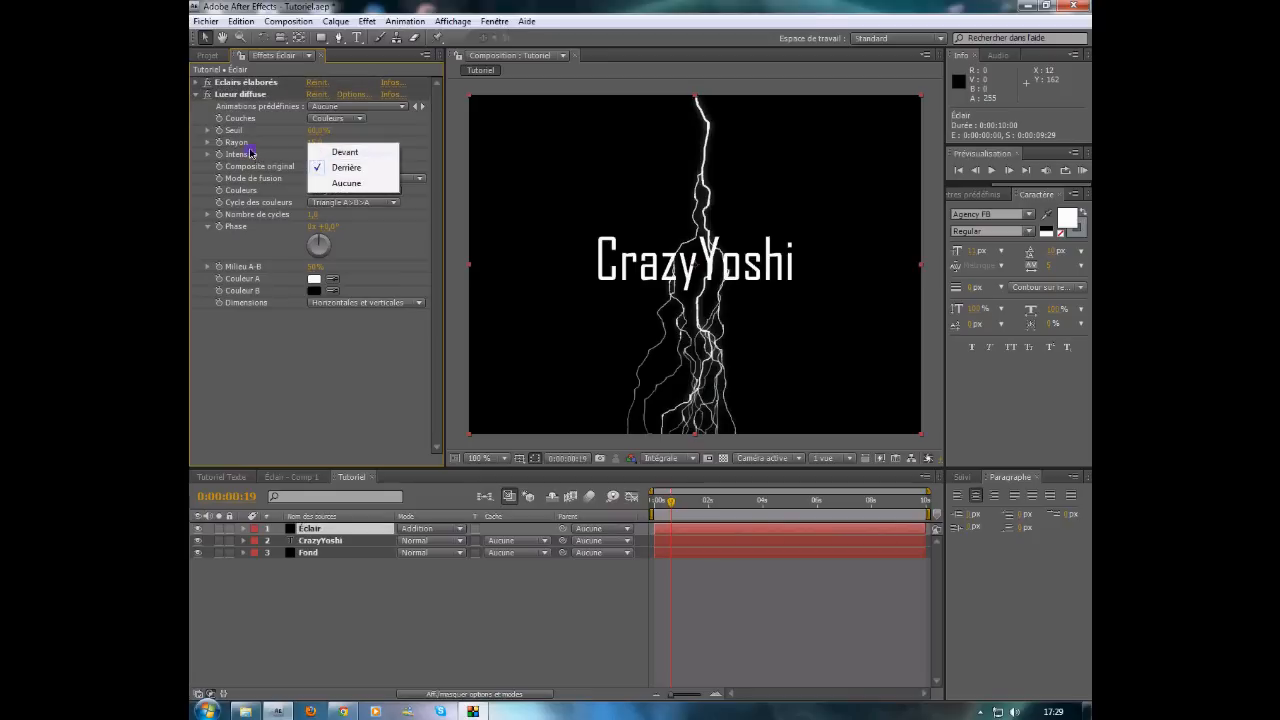
{"action": "left_click", "coordinate": [313, 160]}
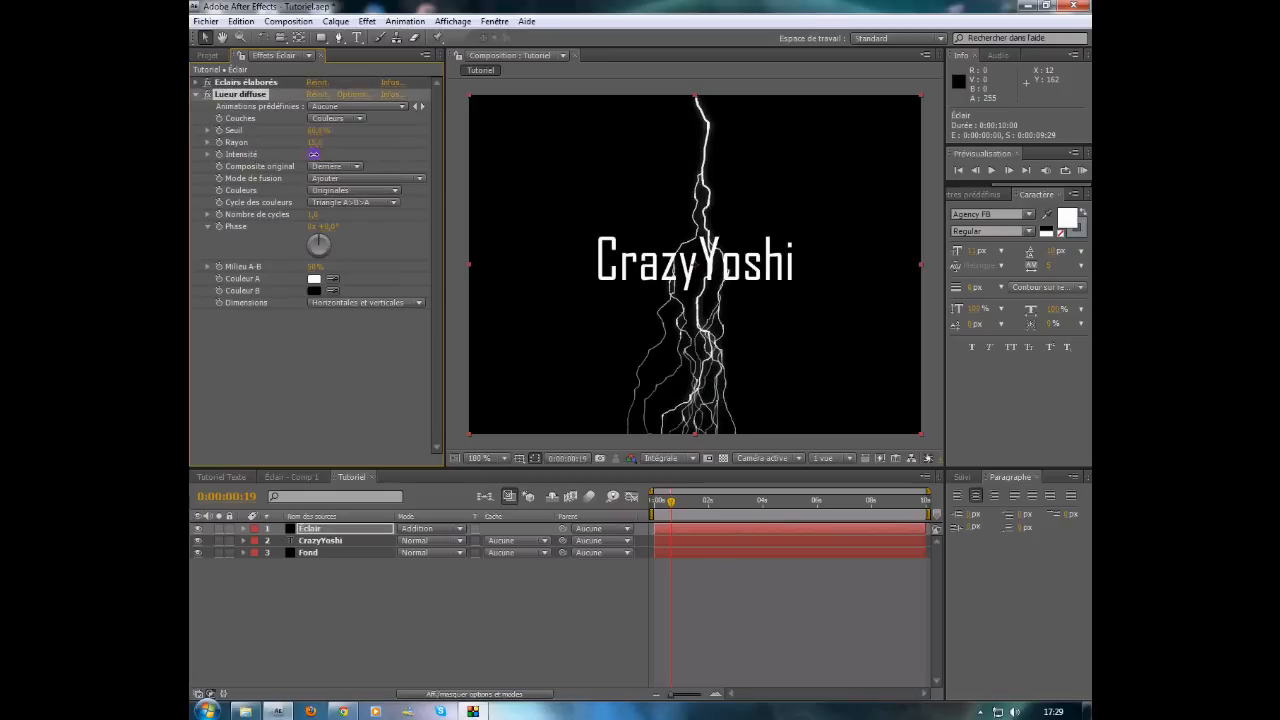
{"action": "left_click", "coordinate": [316, 130]}
{"action": "key", "text": "Return"}
{"action": "left_click", "coordinate": [197, 95]}
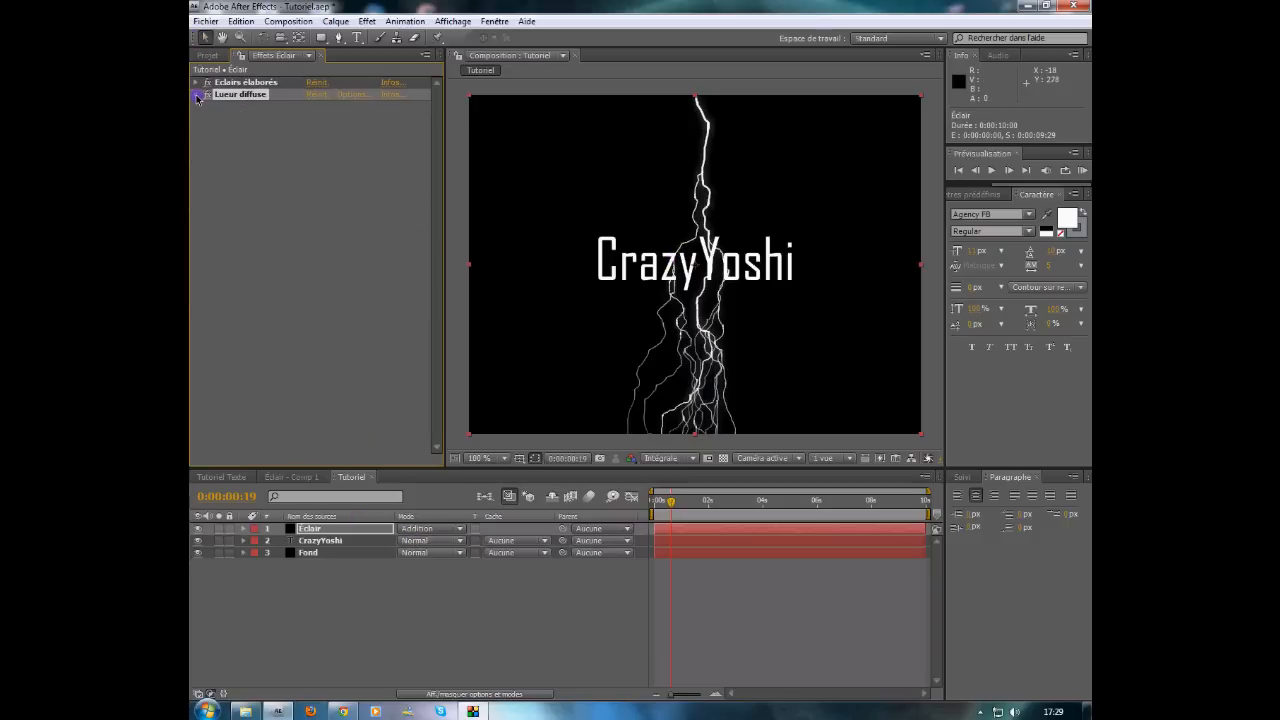
Step: Move the current time to 0:00:00:12 and add a black solid layer named Couleur above the Éclair layer
{"action": "left_click_drag", "start_coordinate": [670, 501], "coordinate": [664, 503]}
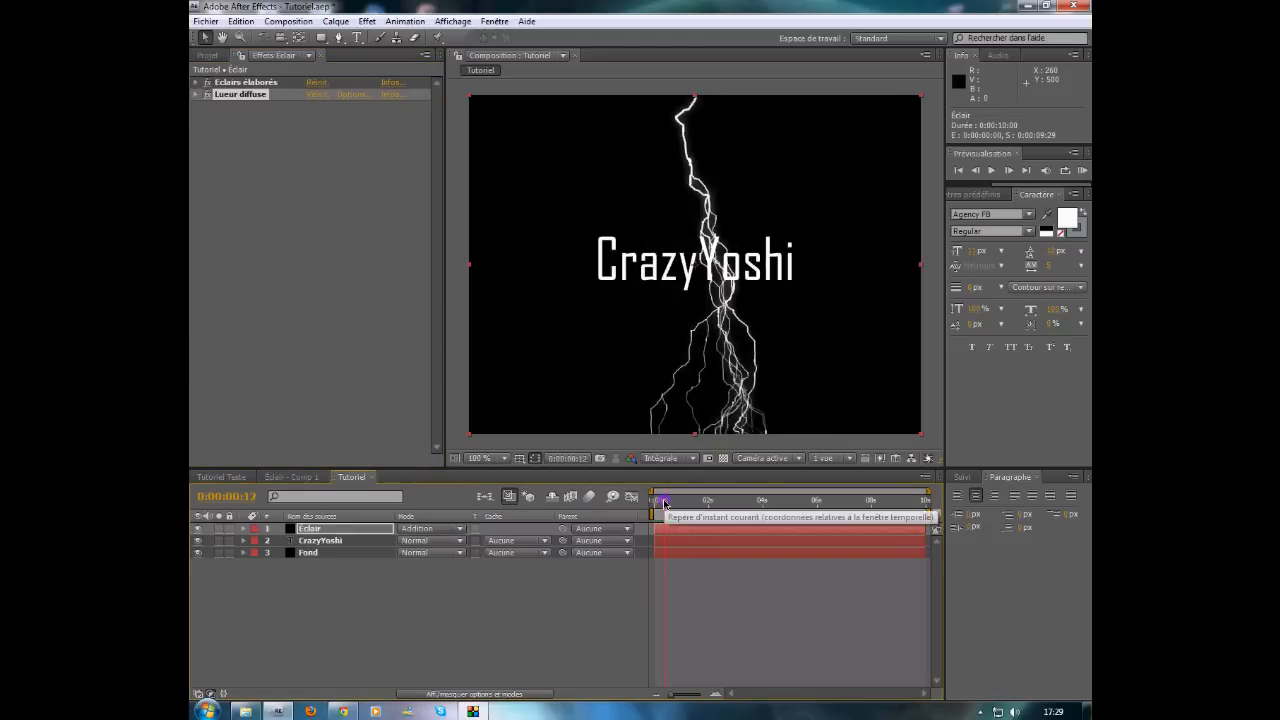
{"action": "left_click", "coordinate": [336, 21]}
{"action": "mouse_move", "coordinate": [357, 39]}
{"action": "left_click", "coordinate": [636, 55]}
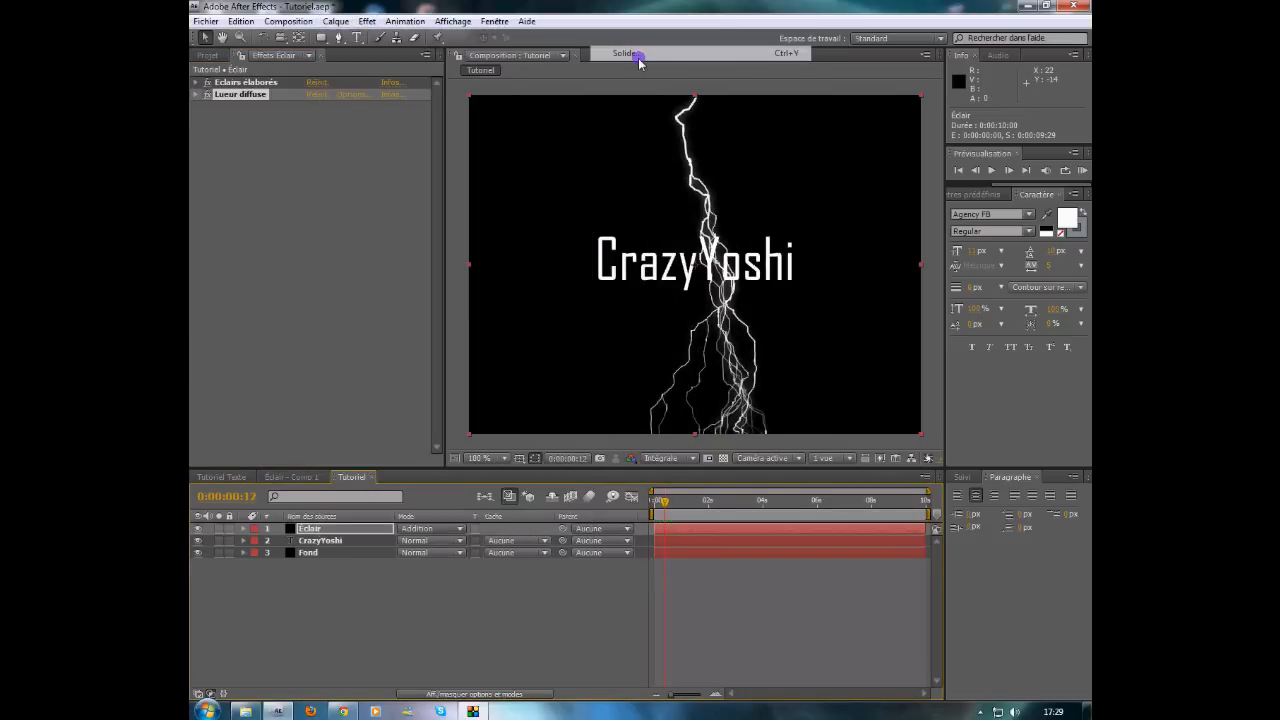
{"action": "type", "text": "Couleur"}
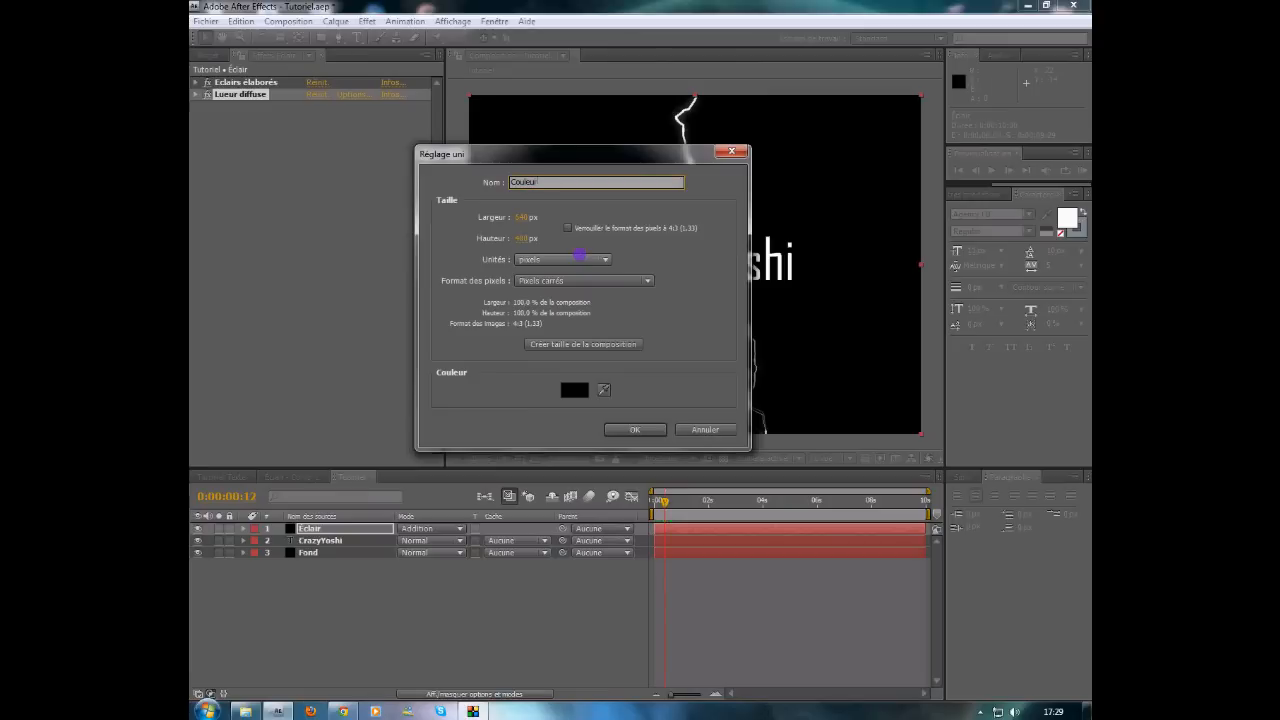
{"action": "left_click", "coordinate": [630, 427]}
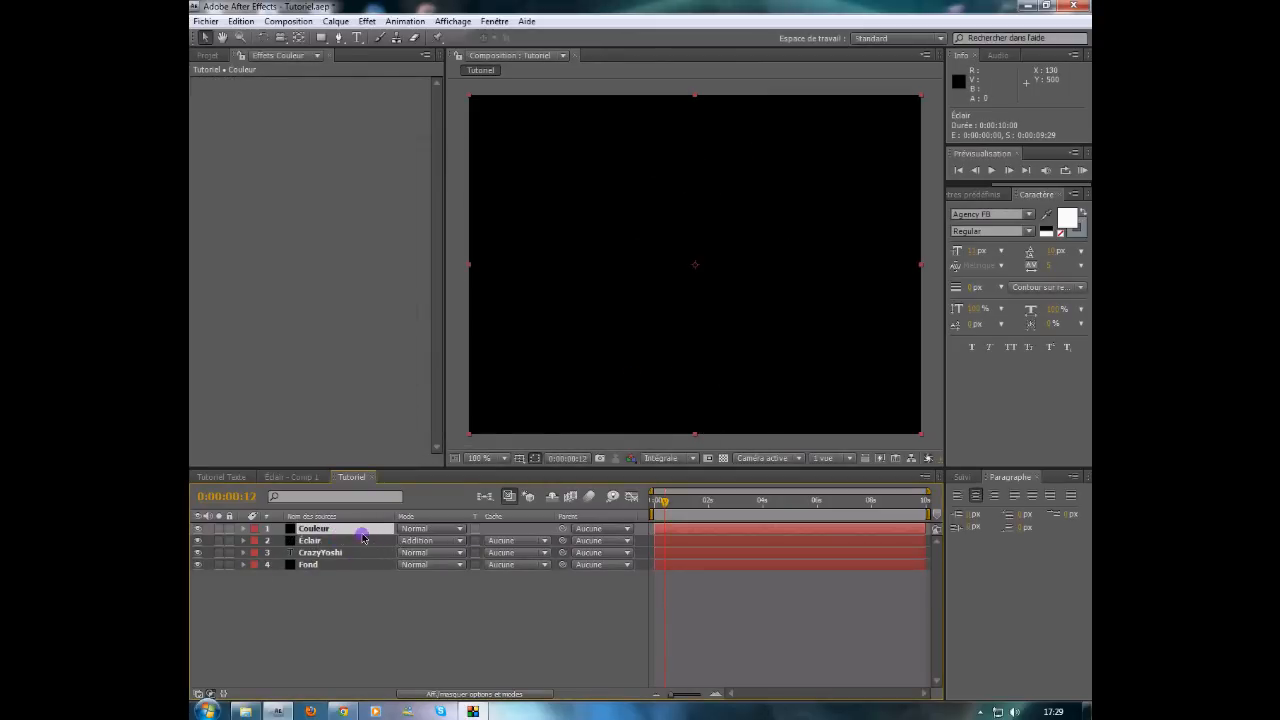
Step: Apply the Dégradé effect to the Couleur layer with a bright magenta start colour (E400FF)
{"action": "left_click", "coordinate": [367, 20]}
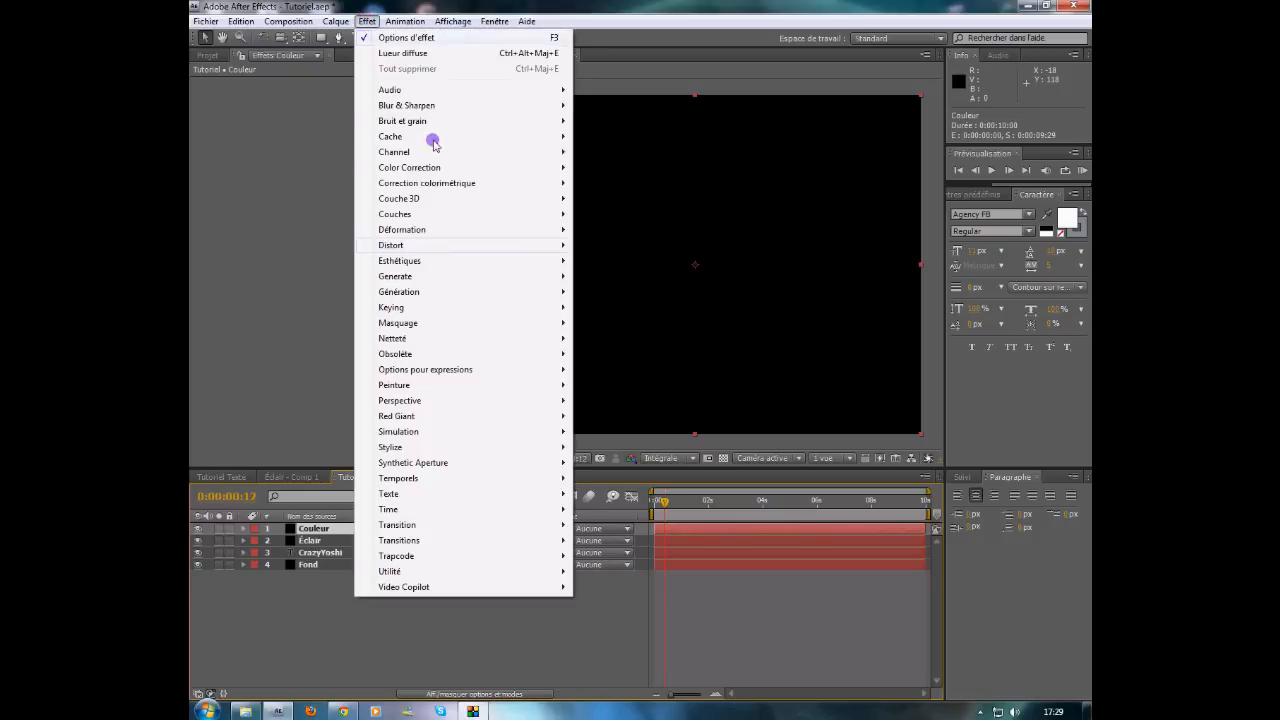
{"action": "mouse_move", "coordinate": [424, 292]}
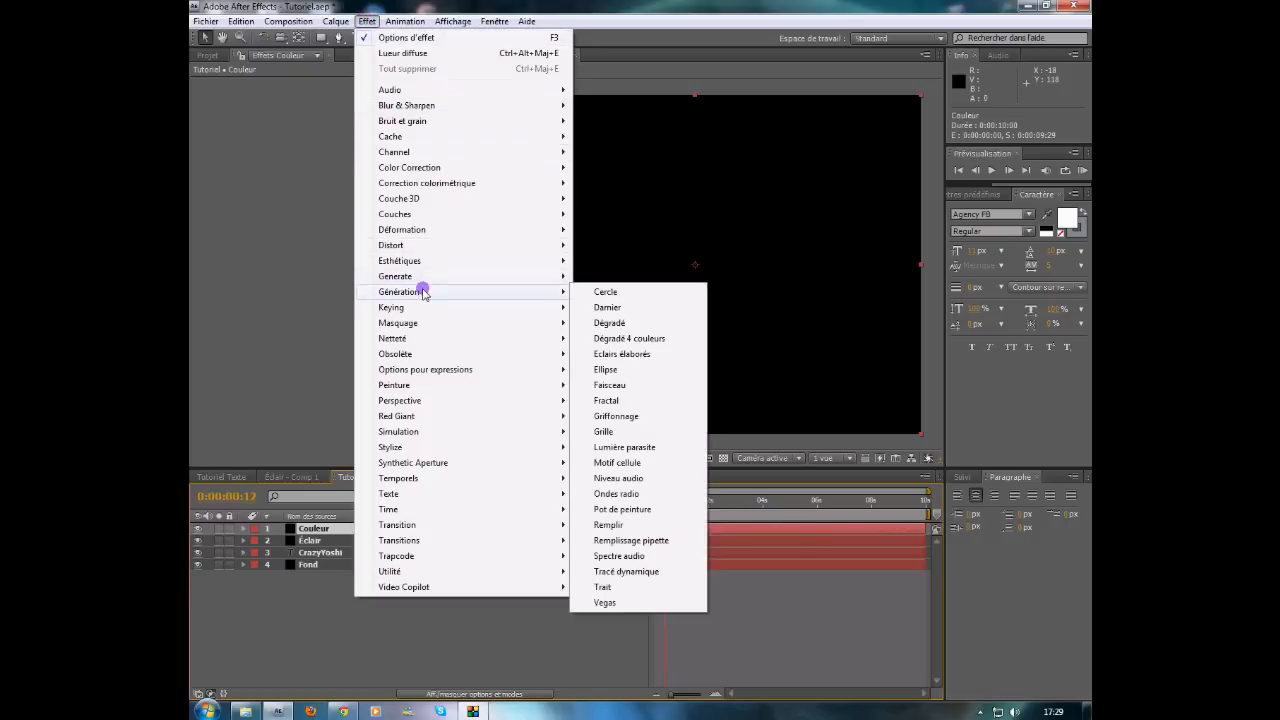
{"action": "left_click", "coordinate": [605, 323]}
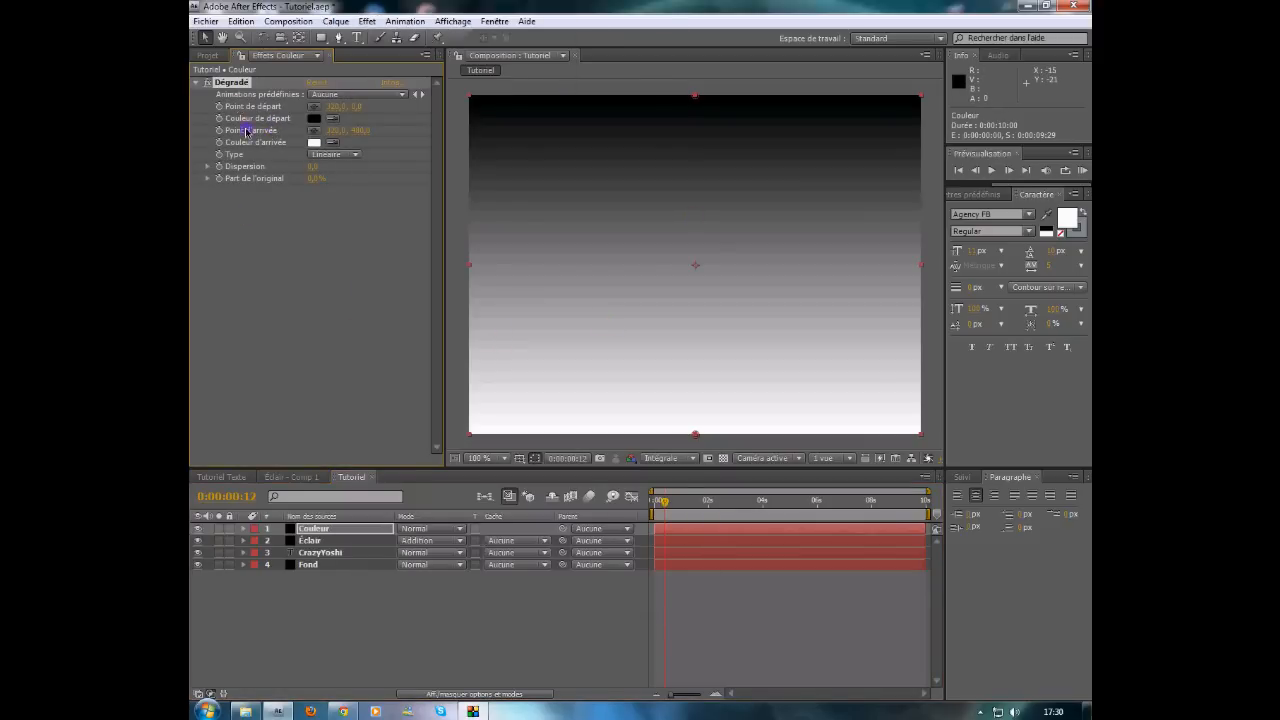
{"action": "left_click", "coordinate": [314, 119]}
{"action": "left_click_drag", "start_coordinate": [648, 520], "coordinate": [632, 479]}
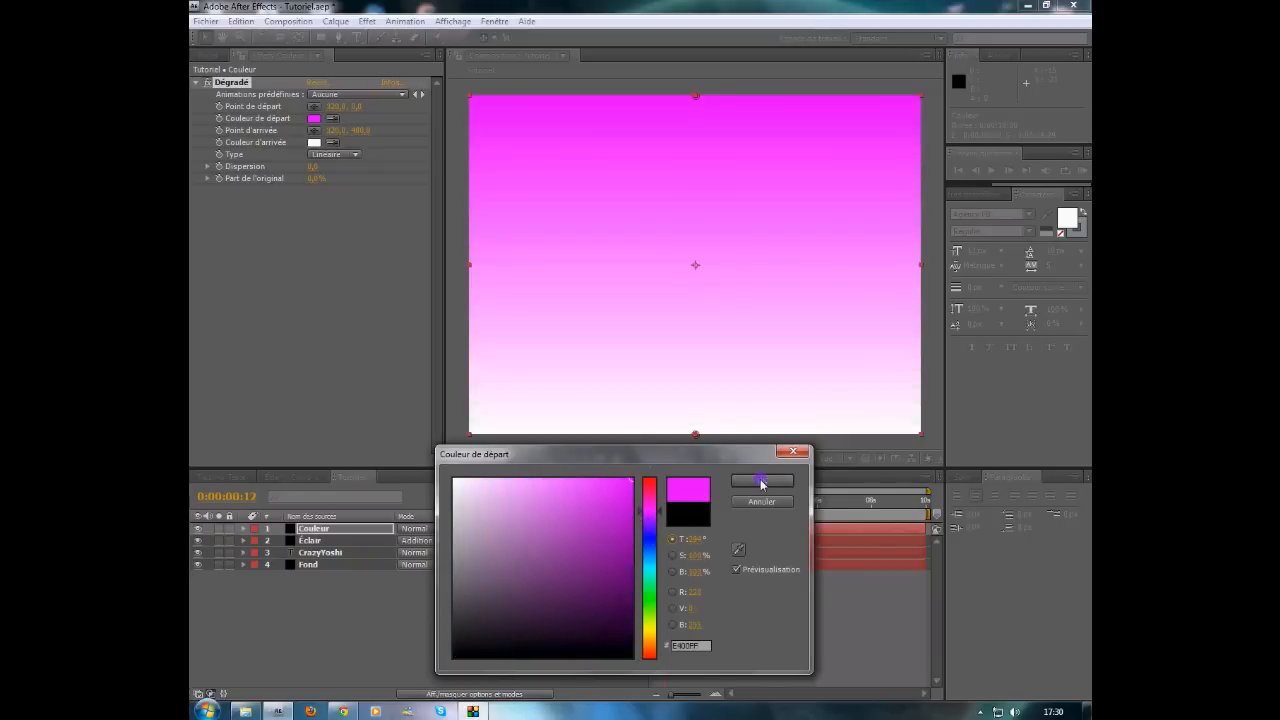
{"action": "left_click", "coordinate": [761, 481]}
Step: Set the gradient's end colour to a dark crimson
{"action": "left_click", "coordinate": [314, 142]}
{"action": "left_click_drag", "start_coordinate": [650, 545], "coordinate": [620, 577]}
{"action": "left_click_drag", "start_coordinate": [645, 499], "coordinate": [652, 501]}
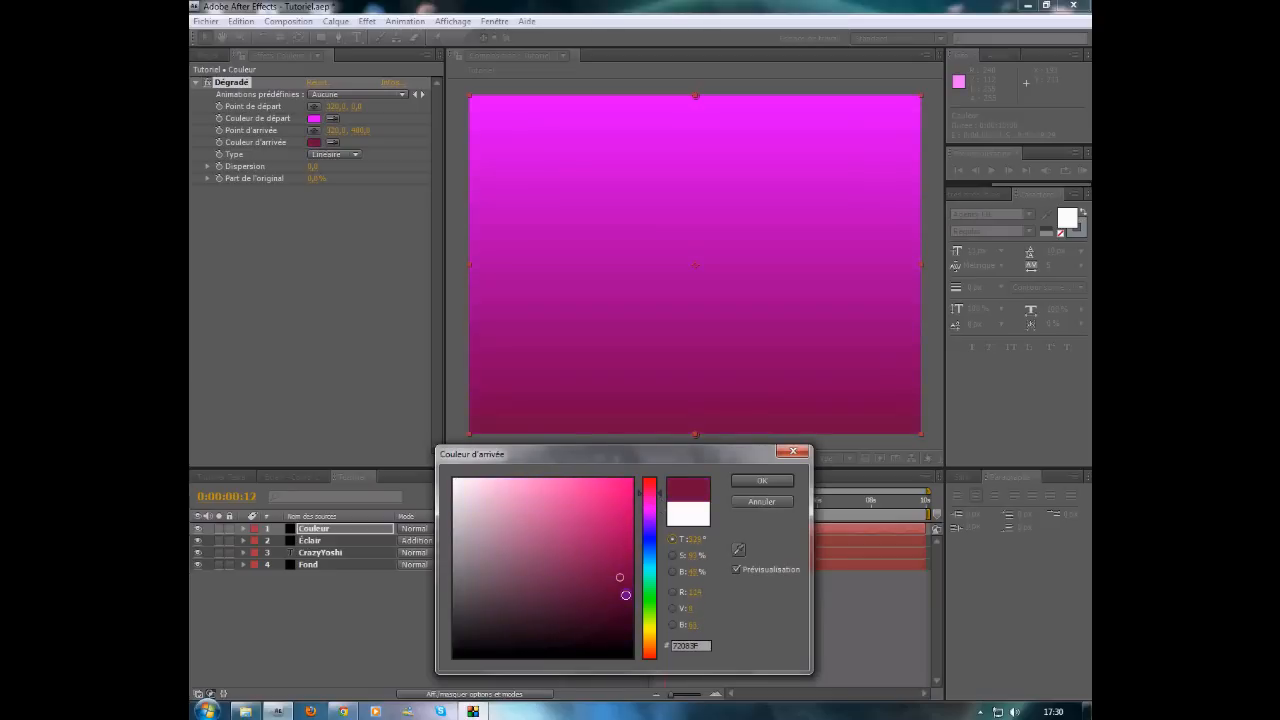
{"action": "left_click", "coordinate": [761, 481]}
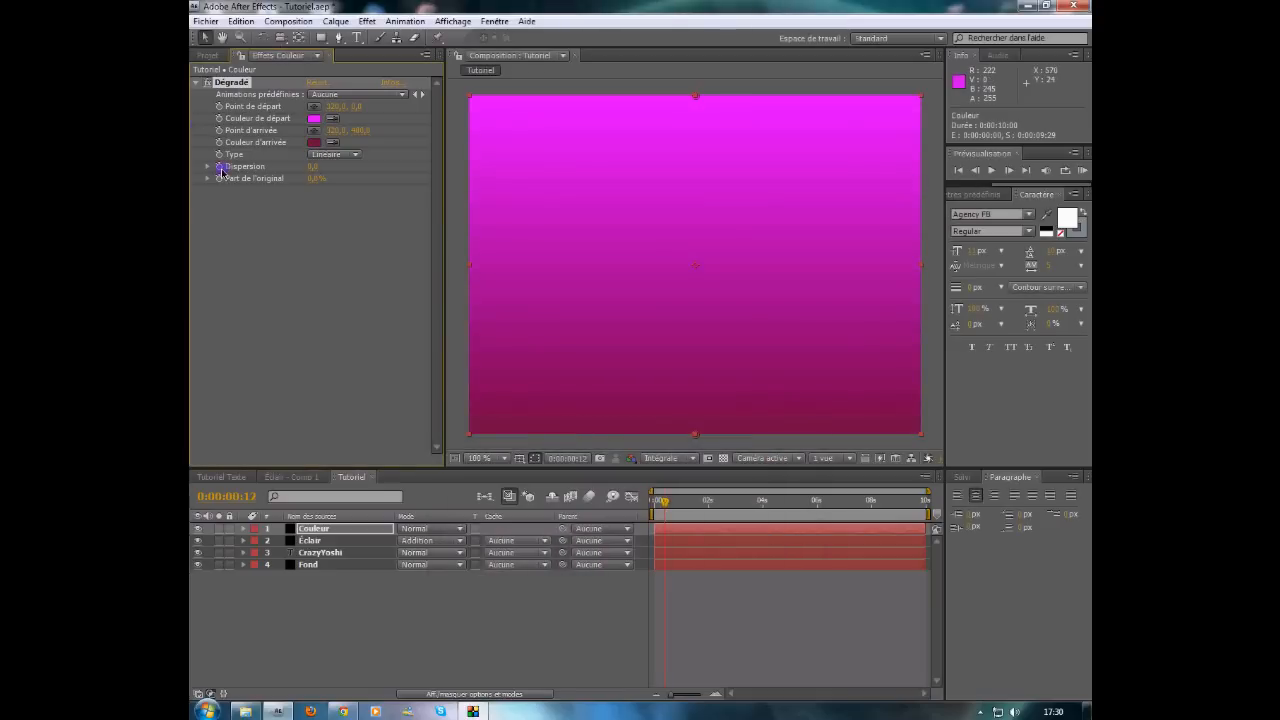
Step: Change the gradient type to Radial and place its start point at the centre of the frame
{"action": "left_click", "coordinate": [336, 154]}
{"action": "left_click", "coordinate": [337, 166]}
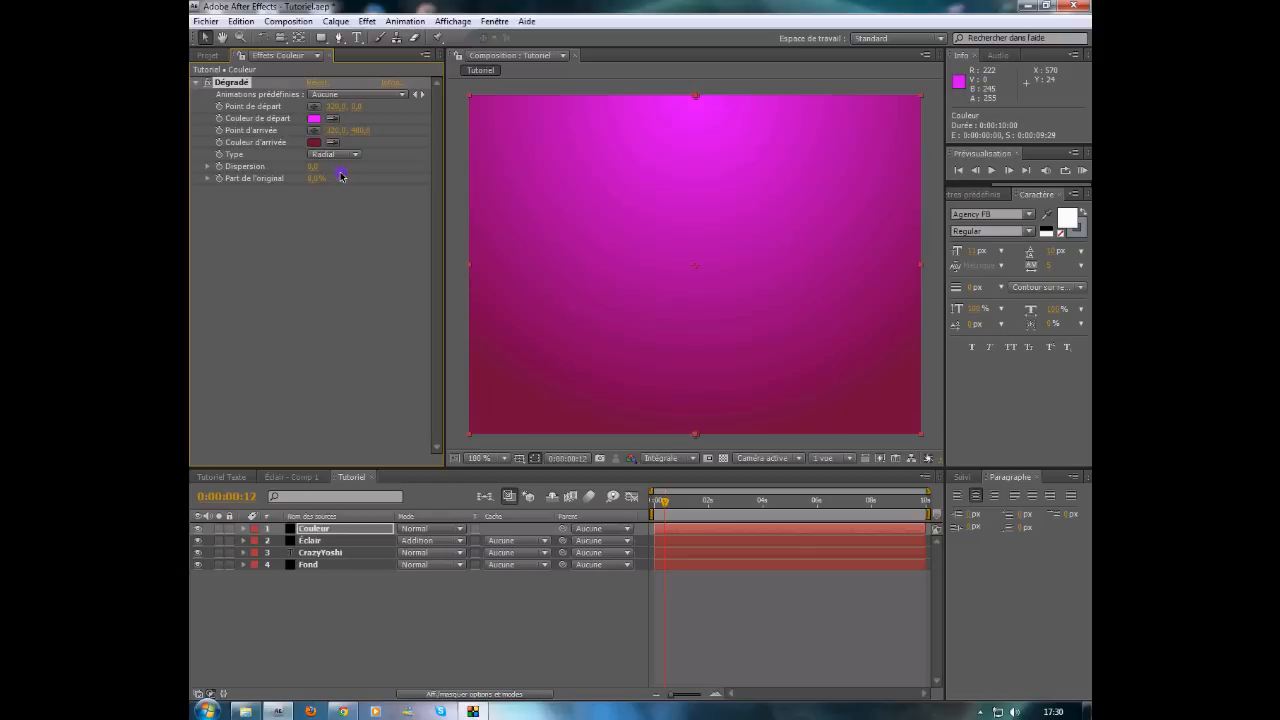
{"action": "left_click", "coordinate": [313, 108]}
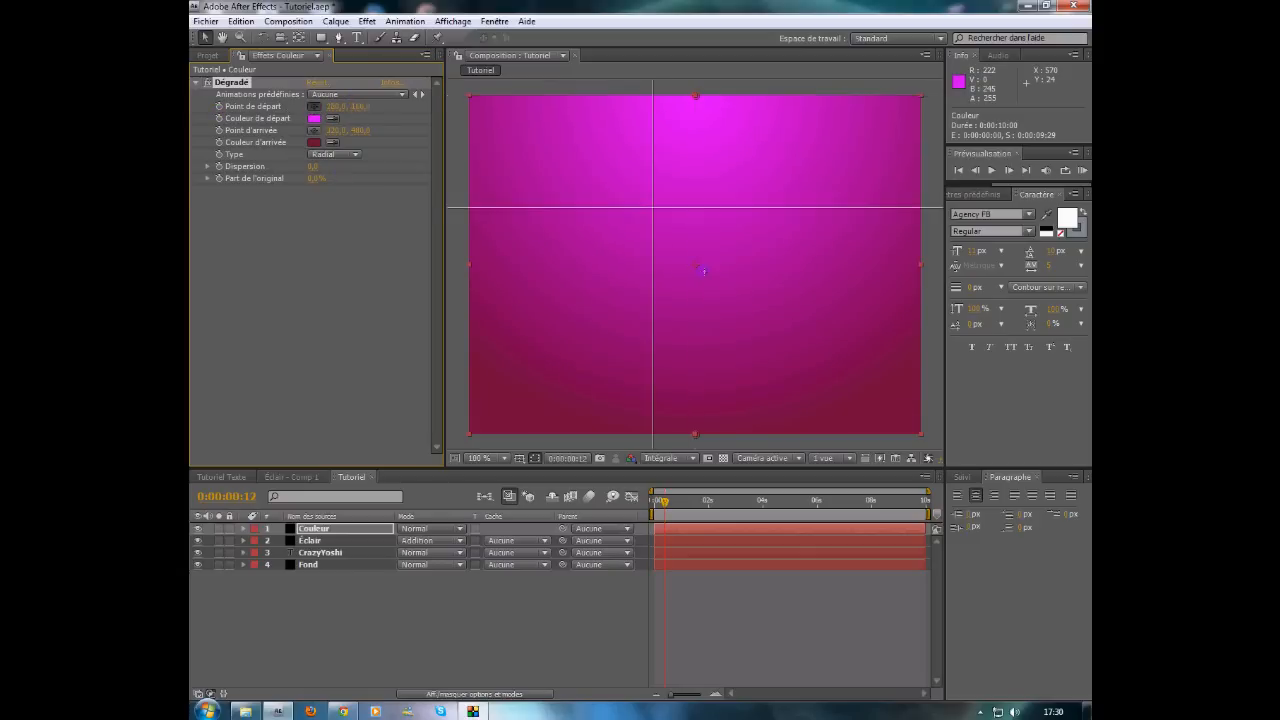
{"action": "left_click", "coordinate": [694, 263]}
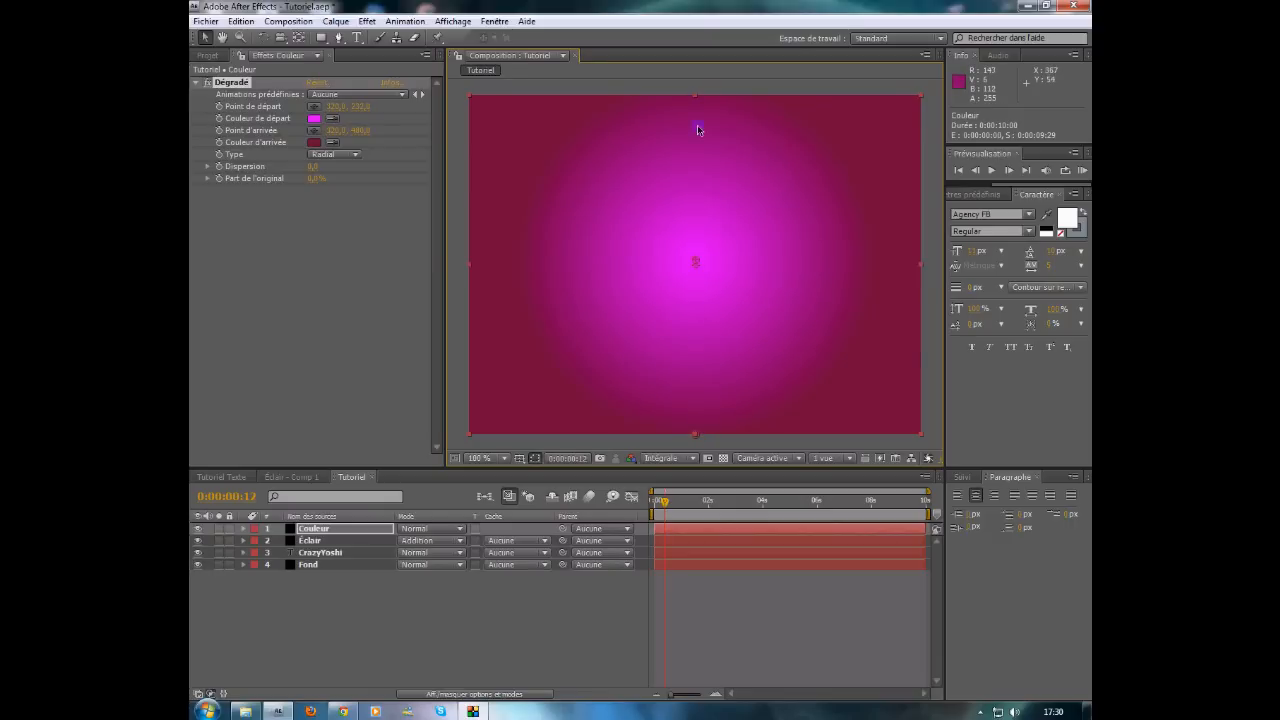
{"action": "left_click", "coordinate": [199, 83]}
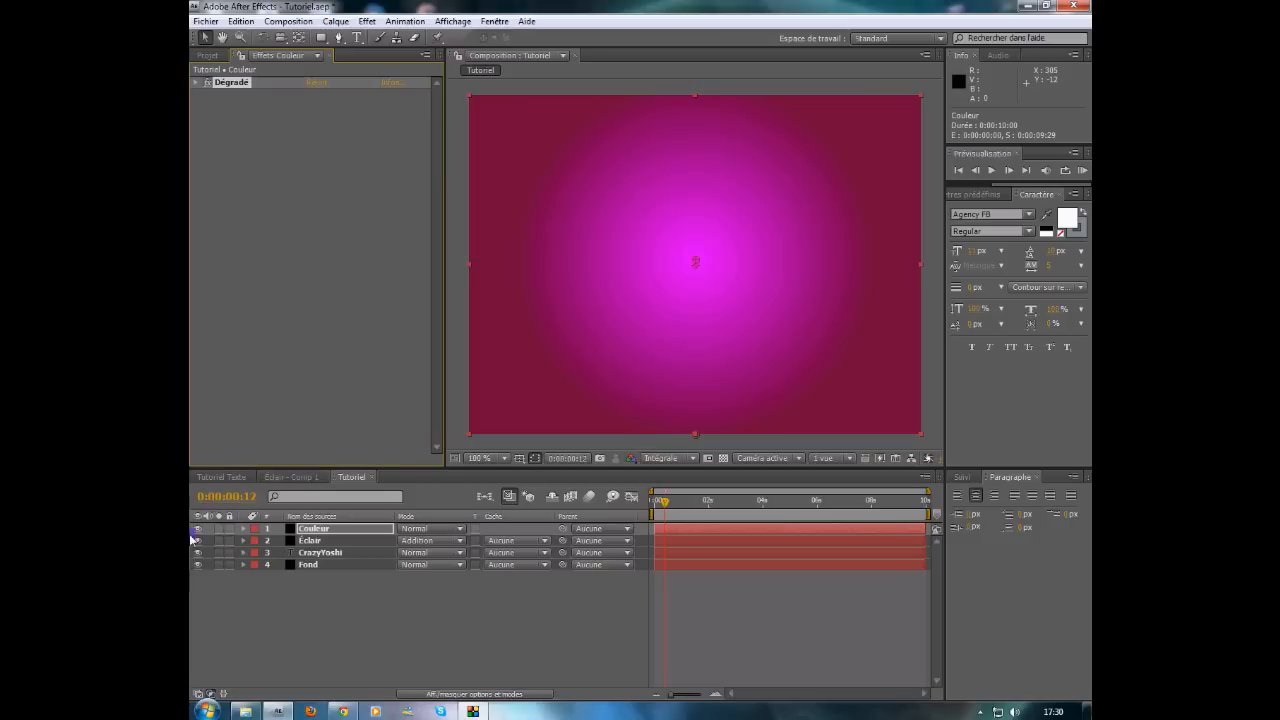
Step: Set the Couleur layer's blending mode to Couleur so the gradient tints the lightning bolt
{"action": "left_click", "coordinate": [426, 530]}
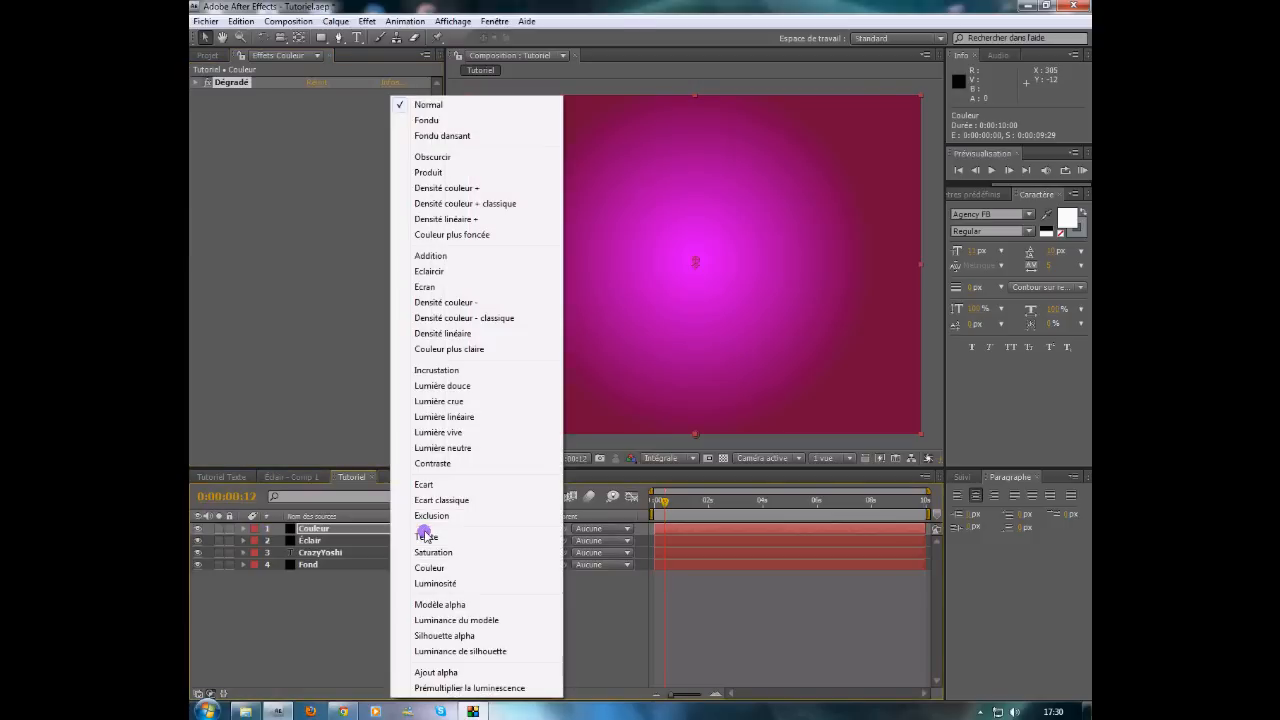
{"action": "key", "text": "Escape"}
{"action": "left_click", "coordinate": [464, 532]}
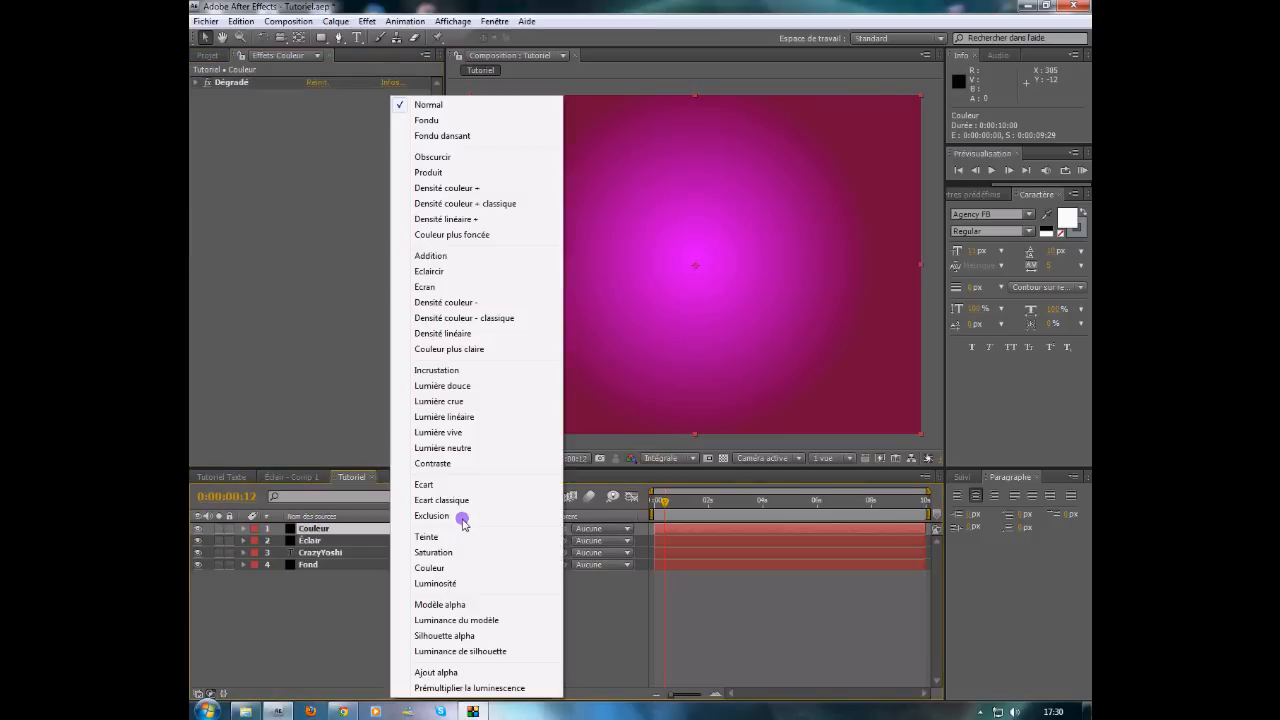
{"action": "left_click", "coordinate": [444, 567]}
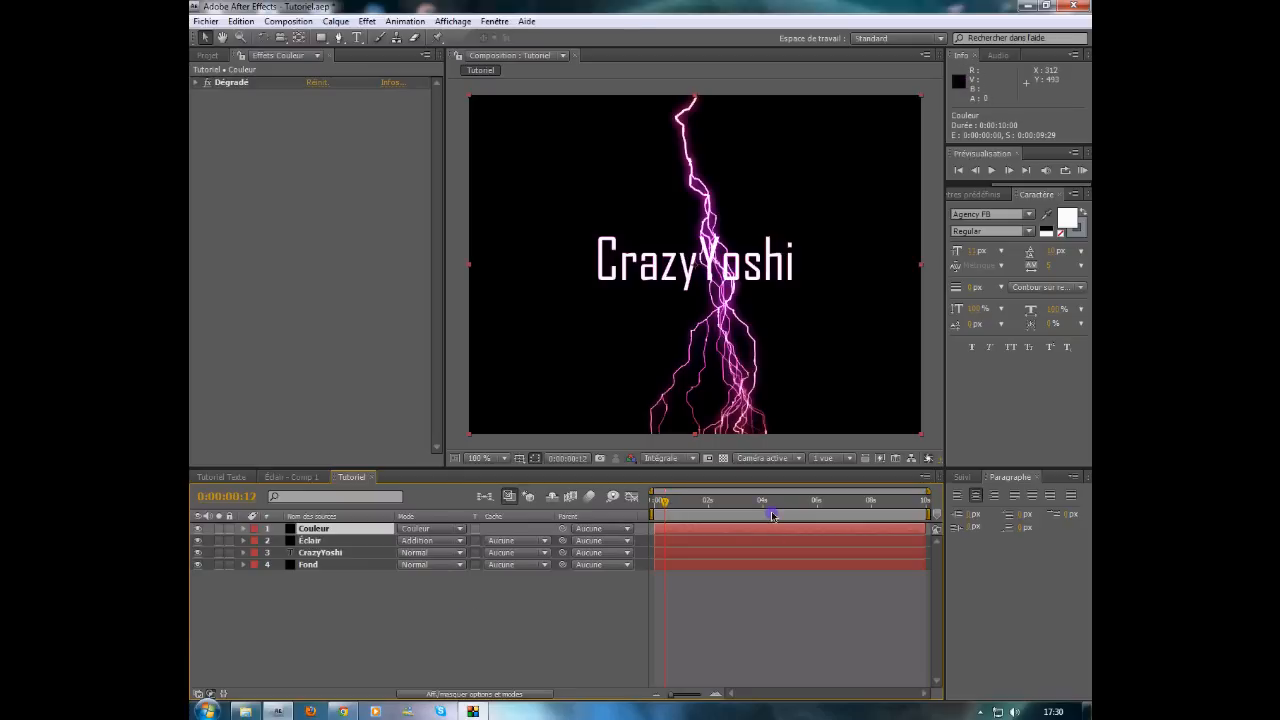
{"action": "left_click", "coordinate": [423, 532]}
{"action": "left_click", "coordinate": [421, 70]}
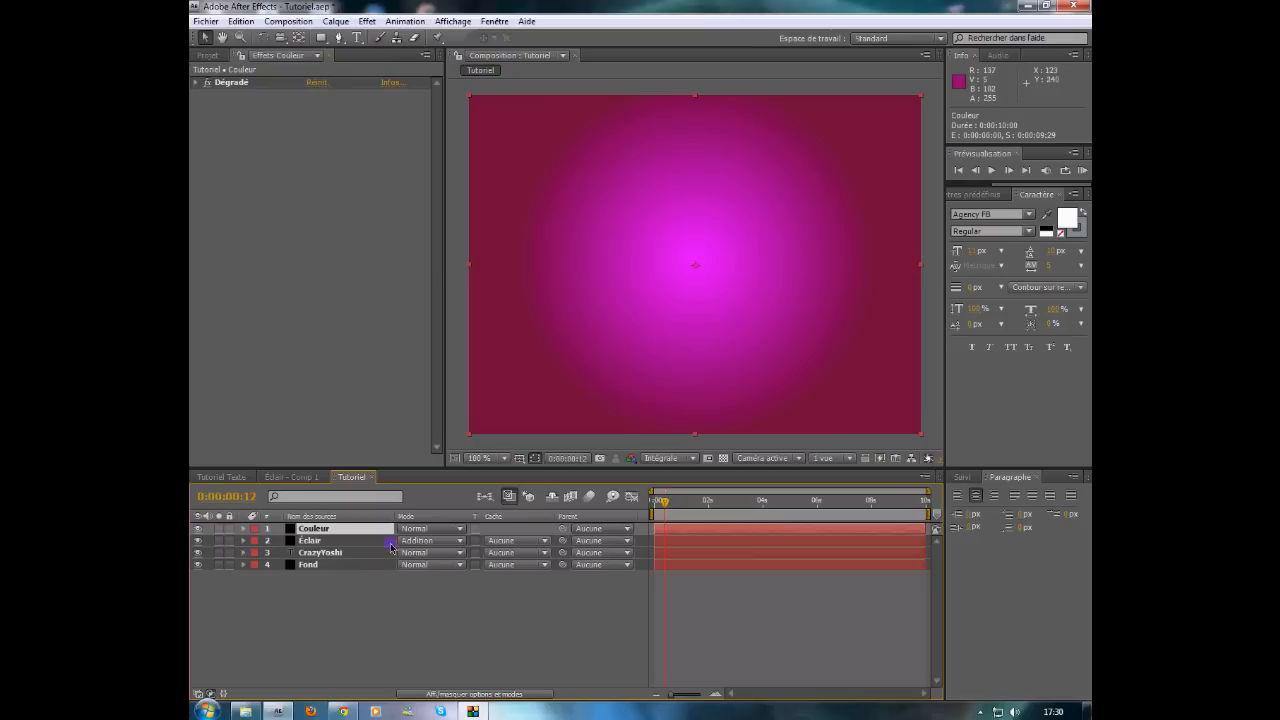
{"action": "left_click", "coordinate": [426, 530]}
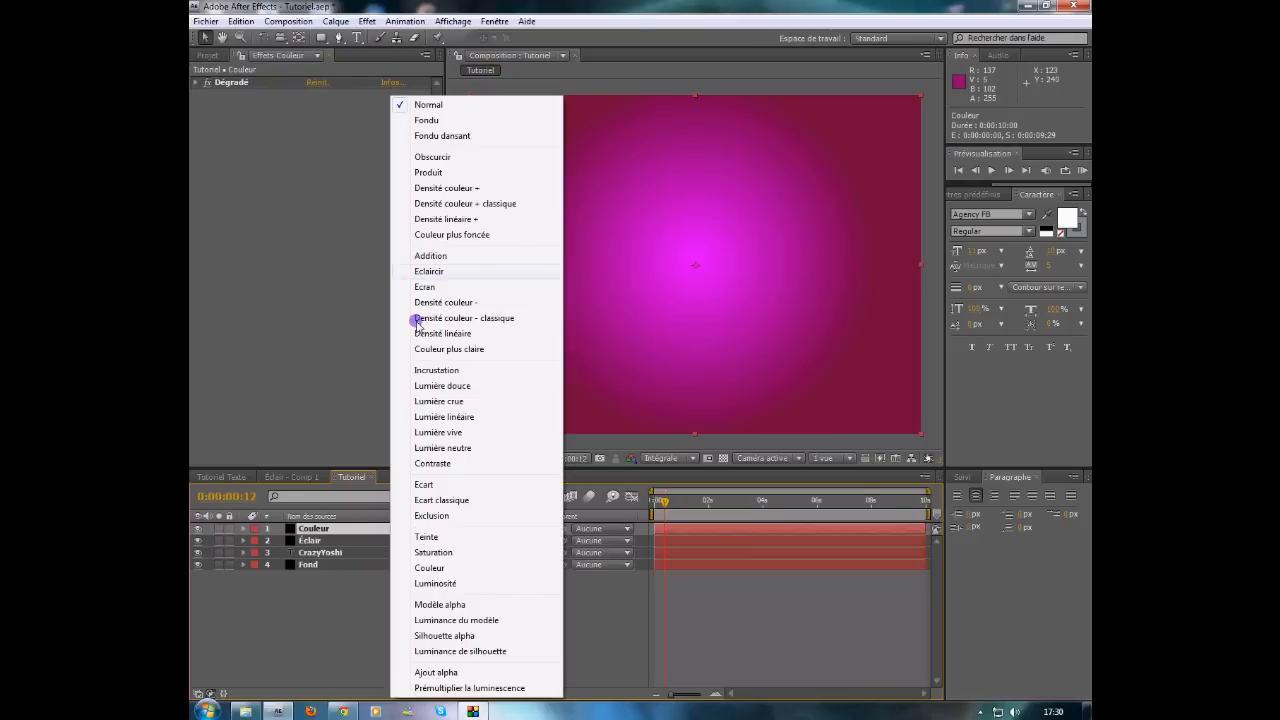
{"action": "left_click", "coordinate": [426, 568]}
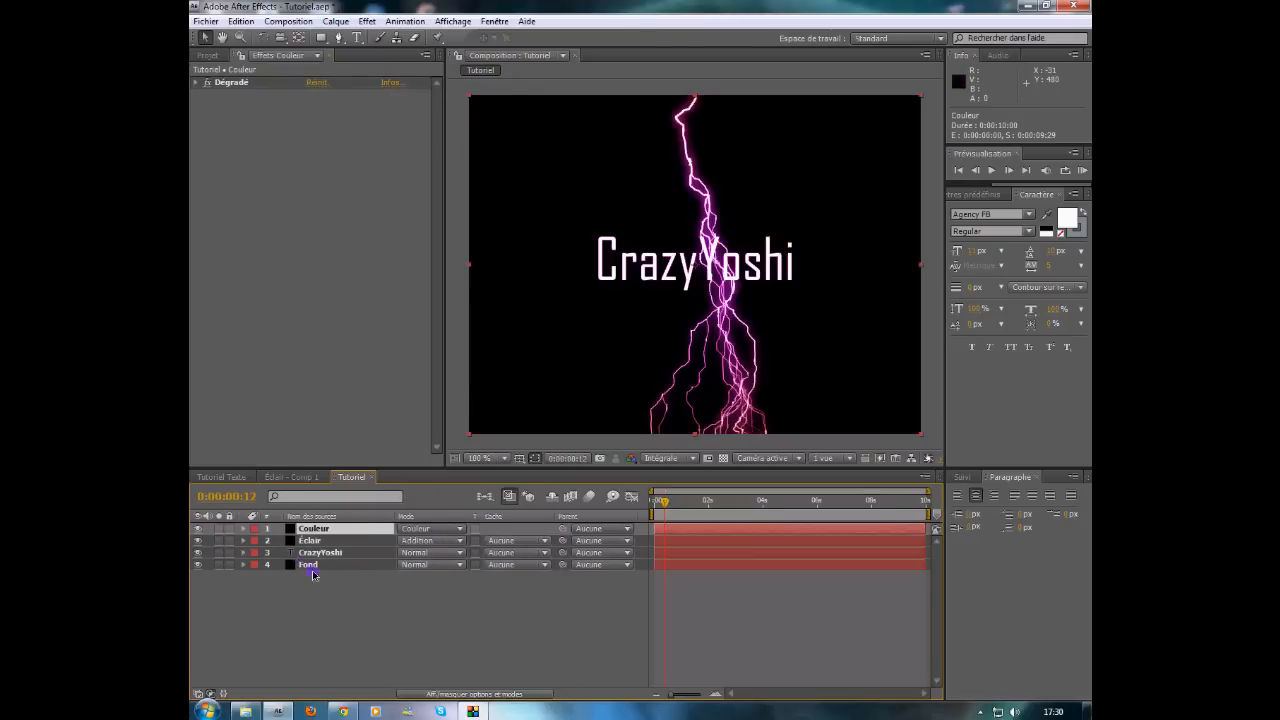
Step: Hide the Fond layer to compare how the colour blends without it, and show it again
{"action": "left_click", "coordinate": [311, 566]}
{"action": "left_click", "coordinate": [198, 565]}
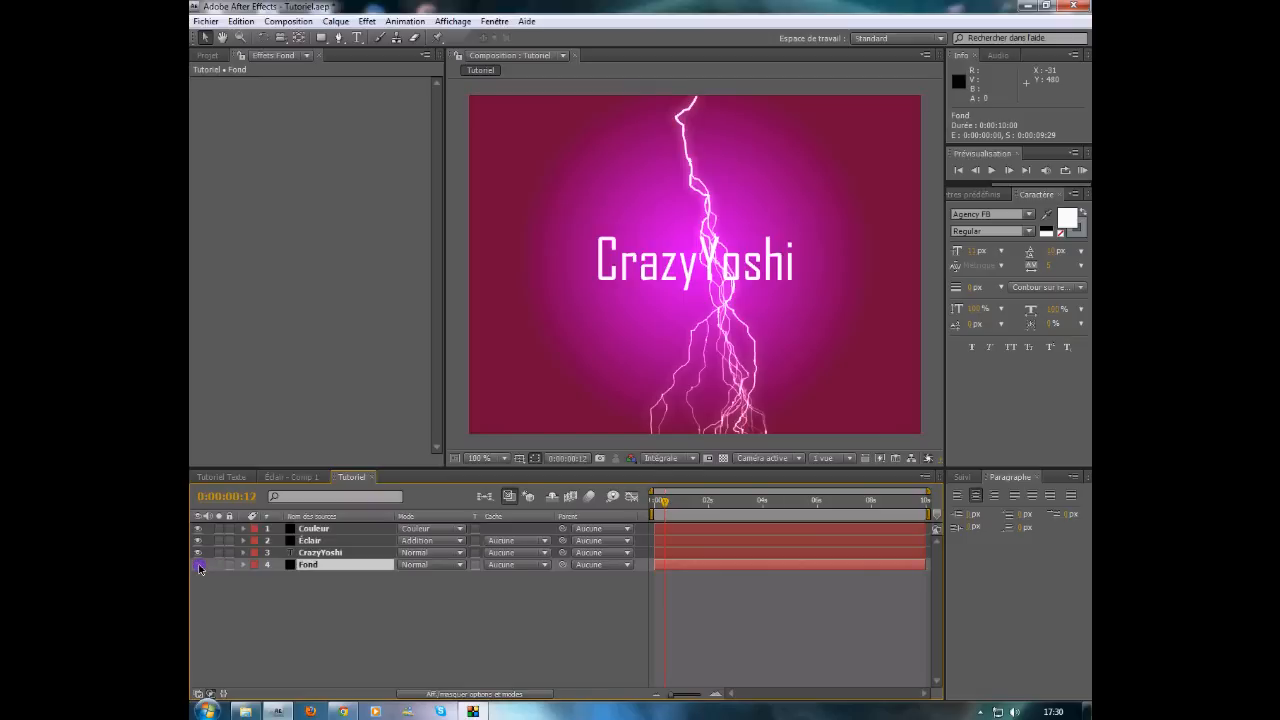
{"action": "left_click", "coordinate": [198, 566]}
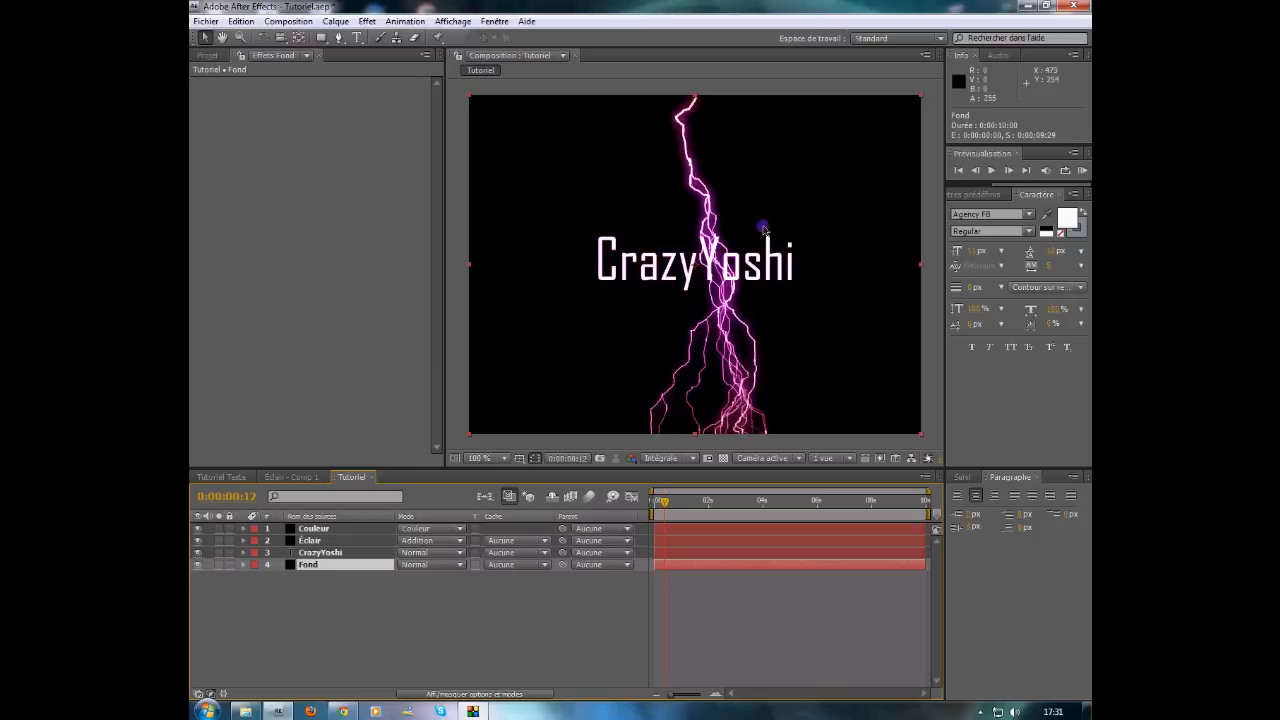
Step: Hide the Éclair layer and apply the Lueur diffuse effect to the CrazyYoshi text layer
{"action": "left_click", "coordinate": [323, 554]}
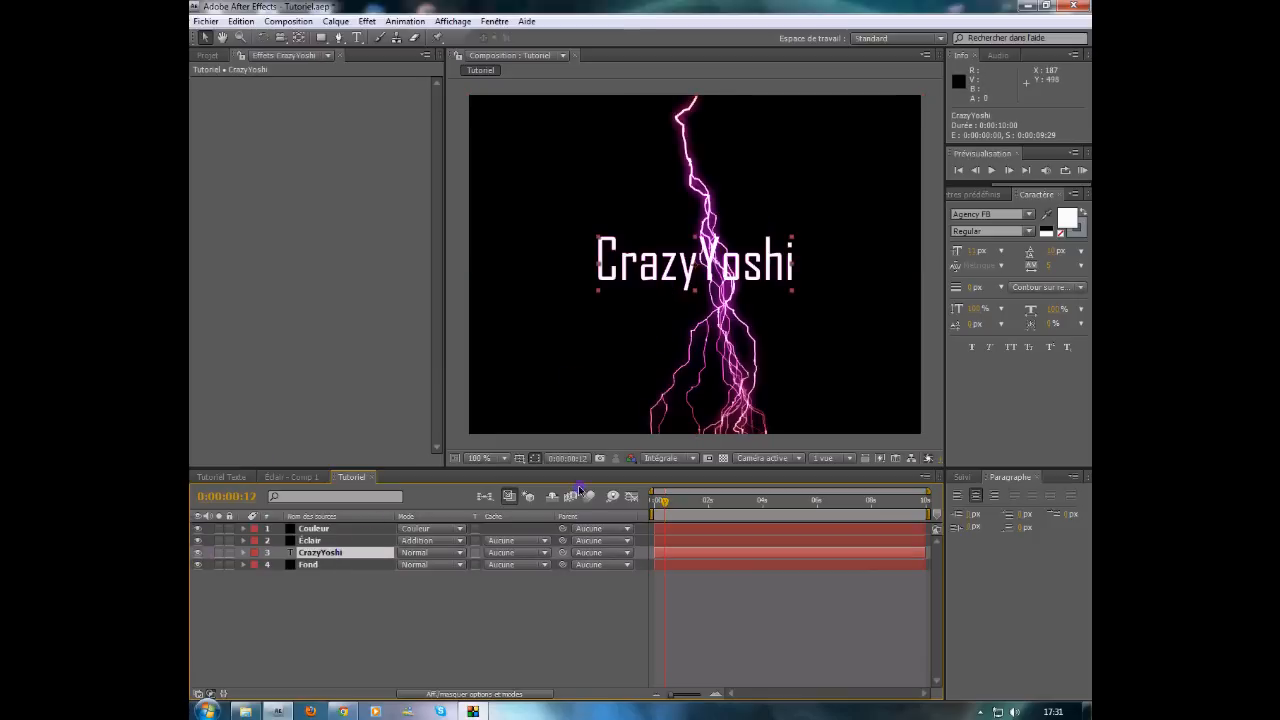
{"action": "left_click", "coordinate": [197, 541]}
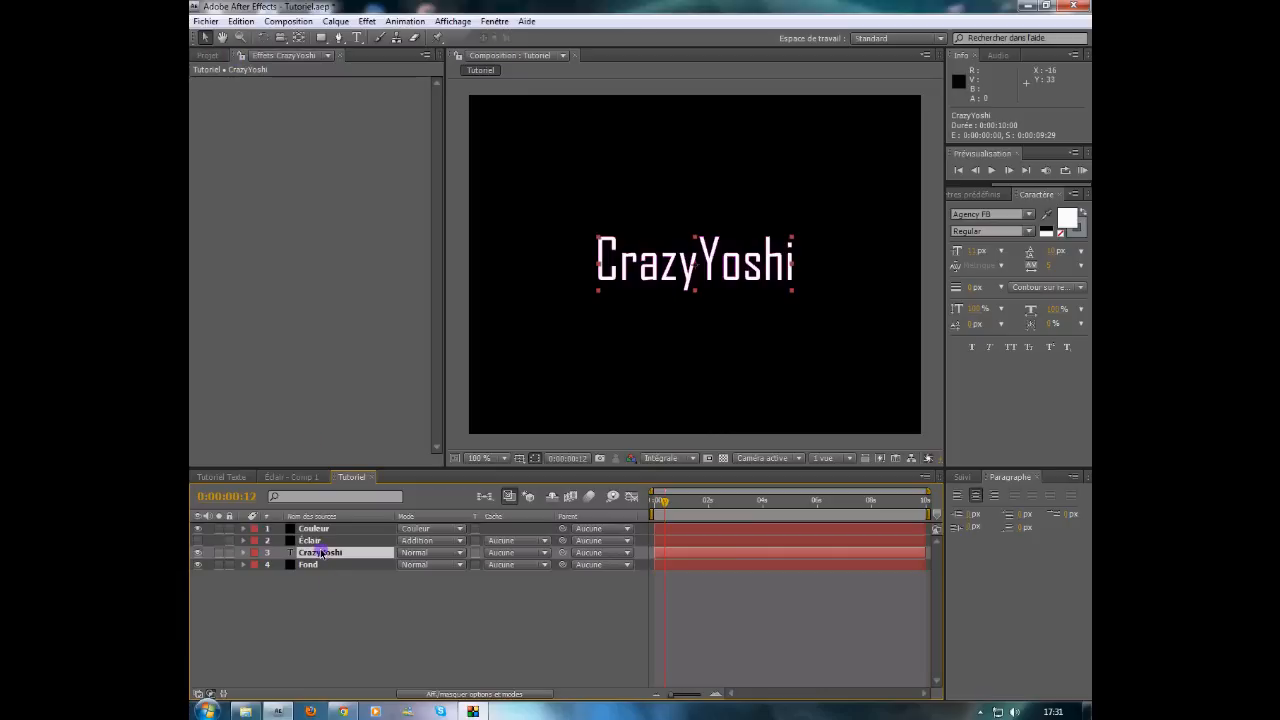
{"action": "left_click", "coordinate": [364, 21]}
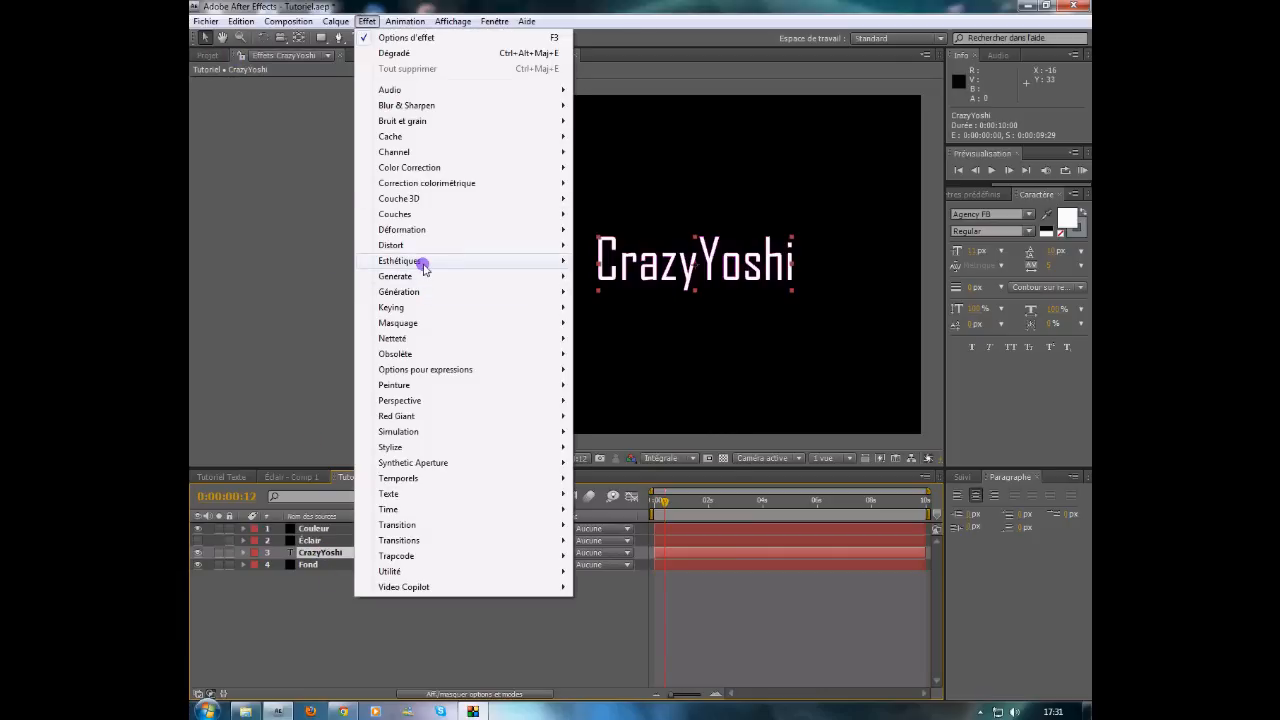
{"action": "mouse_move", "coordinate": [420, 260]}
{"action": "left_click", "coordinate": [640, 386]}
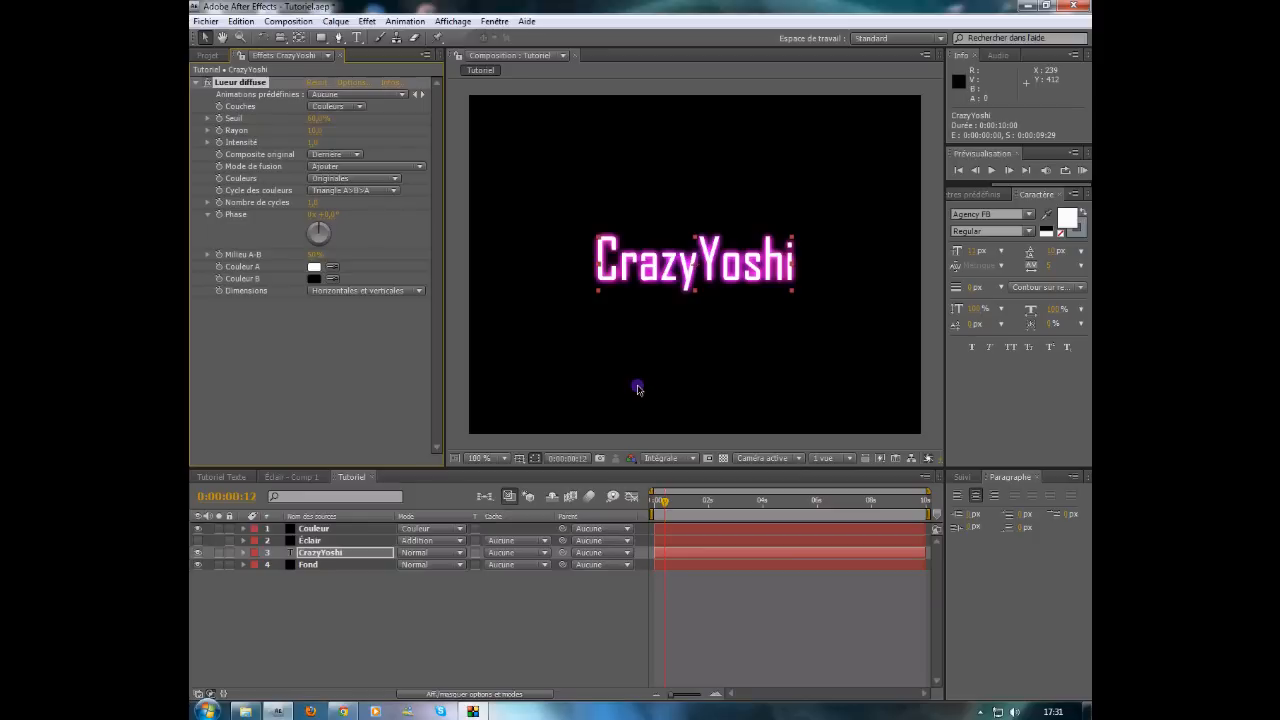
Step: Set the text glow's Rayon to about 12 and collapse the Lueur diffuse settings
{"action": "key", "text": "Return"}
{"action": "left_click_drag", "start_coordinate": [314, 128], "coordinate": [340, 150]}
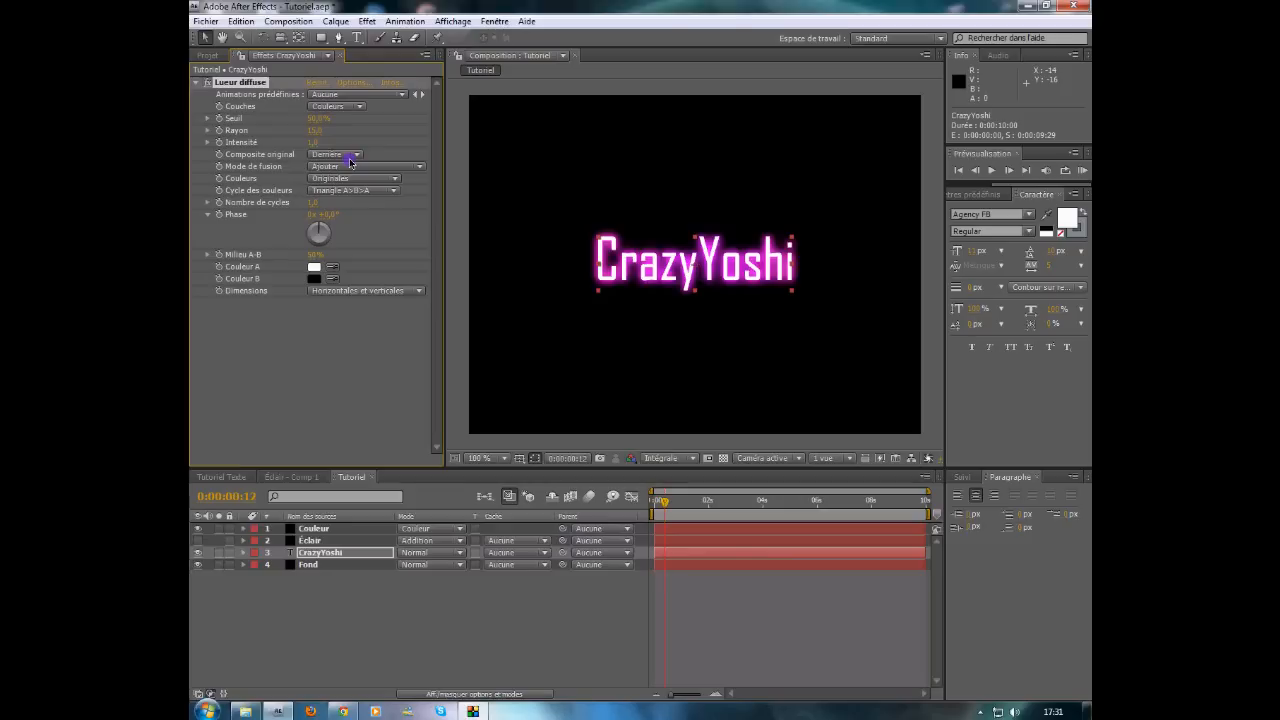
{"action": "left_click_drag", "start_coordinate": [316, 131], "coordinate": [322, 135]}
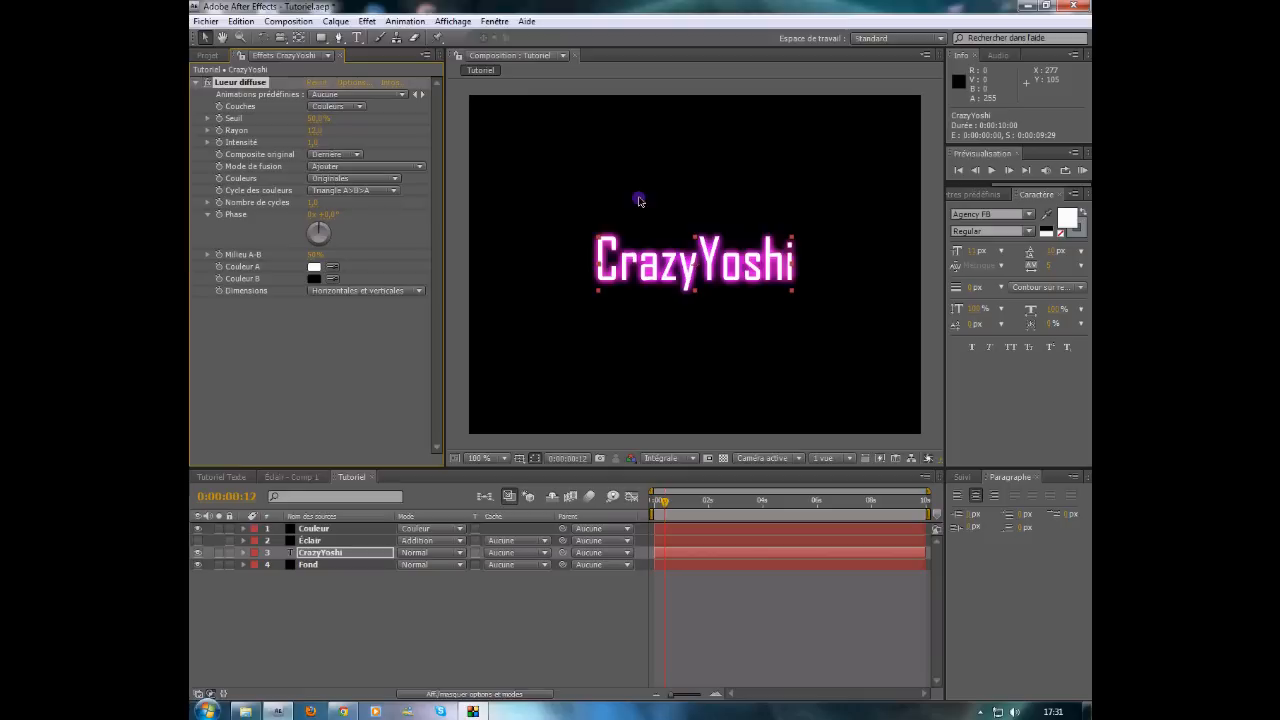
{"action": "left_click", "coordinate": [197, 84]}
{"action": "left_click", "coordinate": [197, 84]}
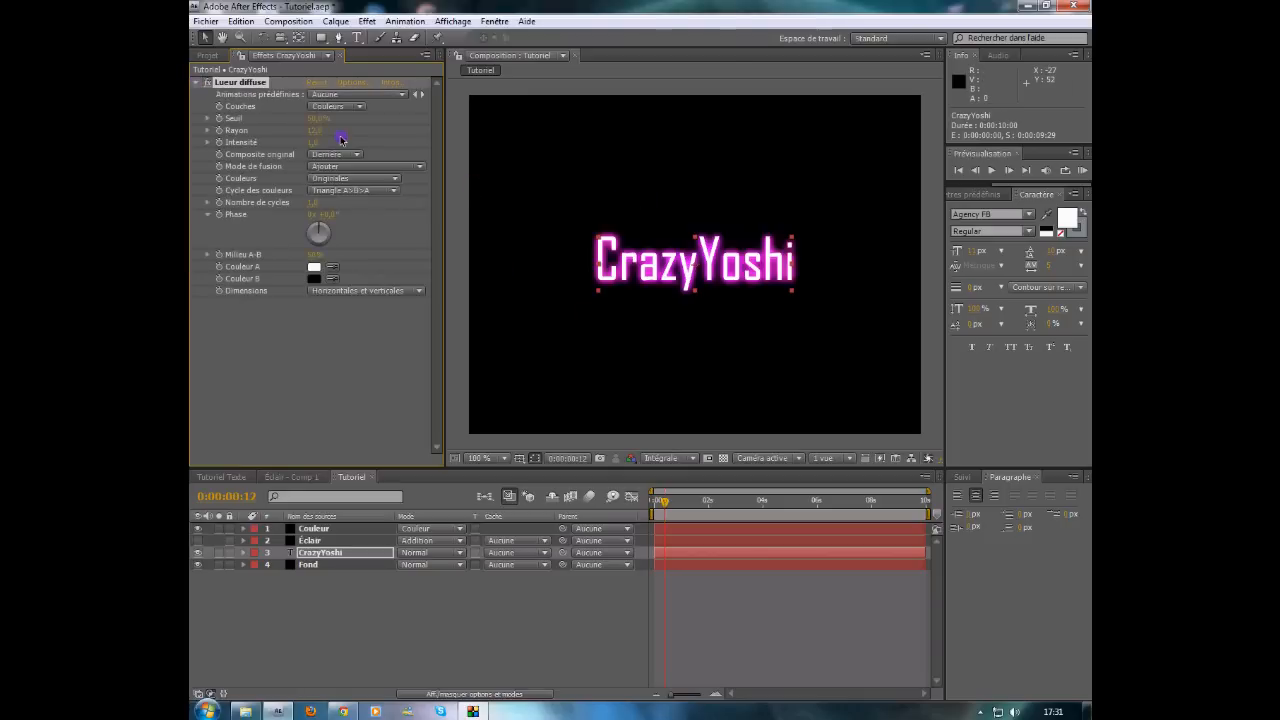
{"action": "left_click", "coordinate": [196, 85]}
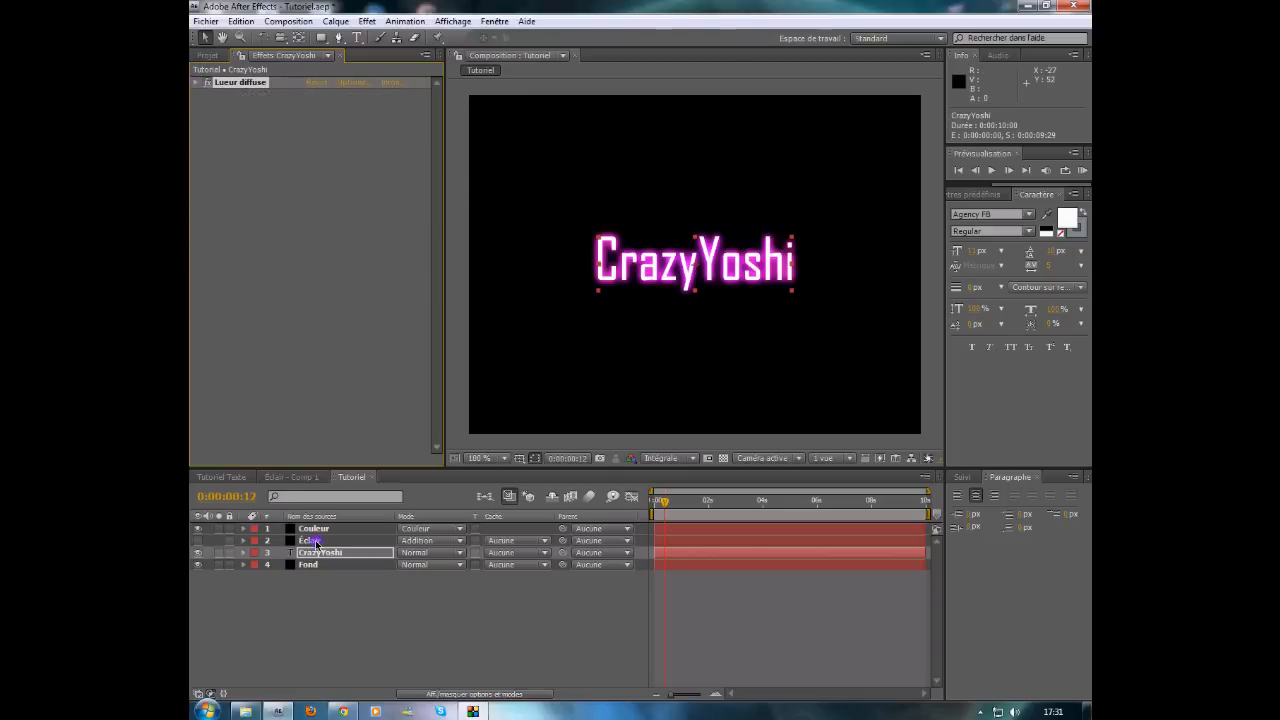
Step: Precompose the Éclair layer as Éclair - Comp 2, transferring all attributes into the new composition
{"action": "left_click", "coordinate": [312, 540]}
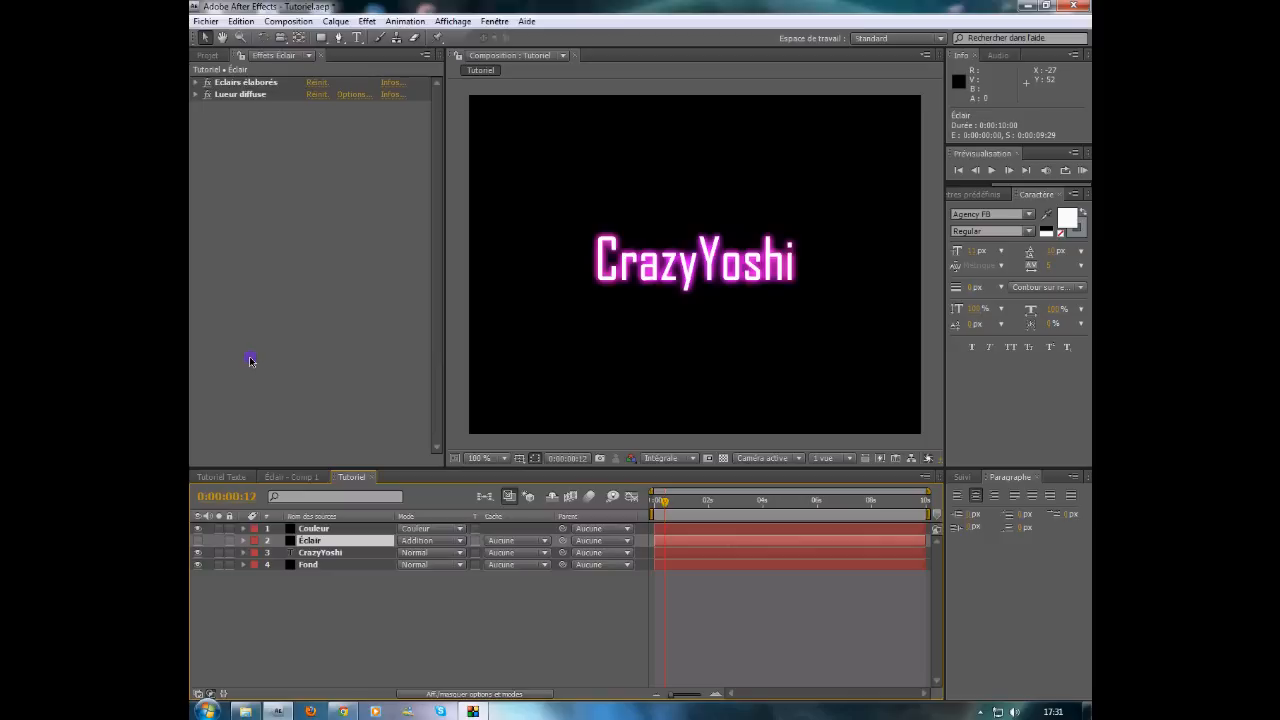
{"action": "left_click", "coordinate": [335, 21]}
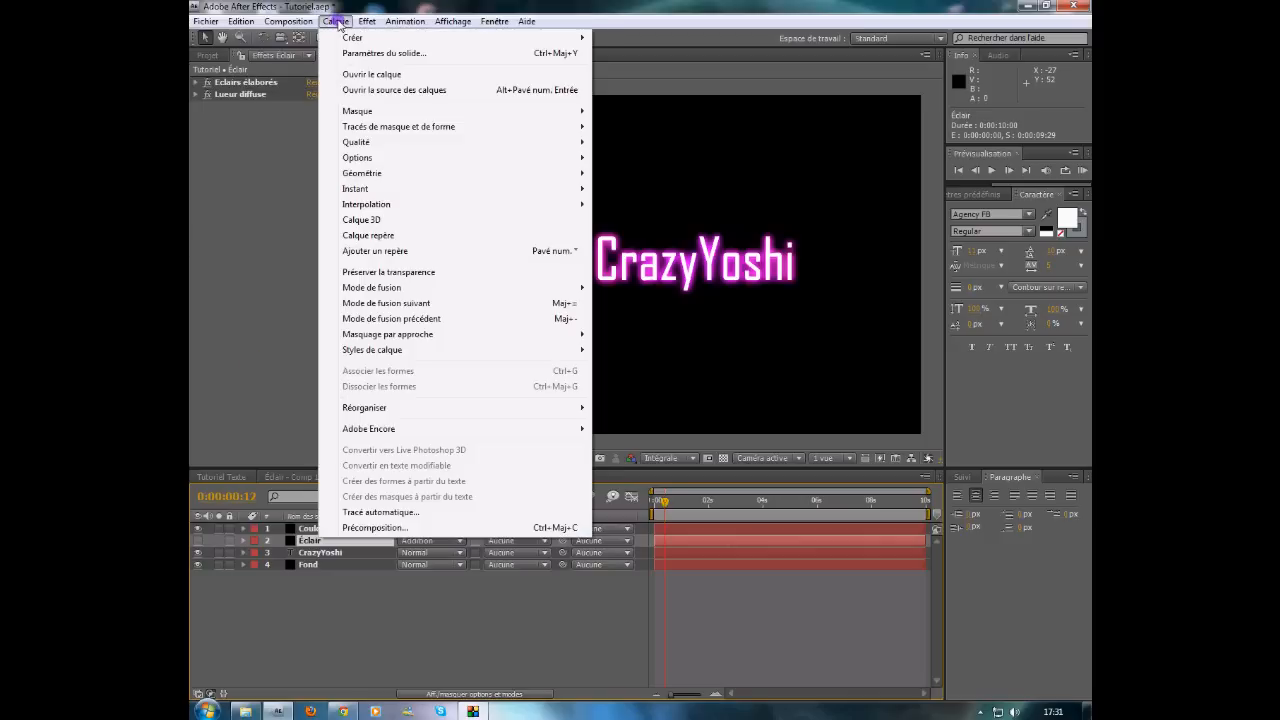
{"action": "left_click", "coordinate": [359, 530]}
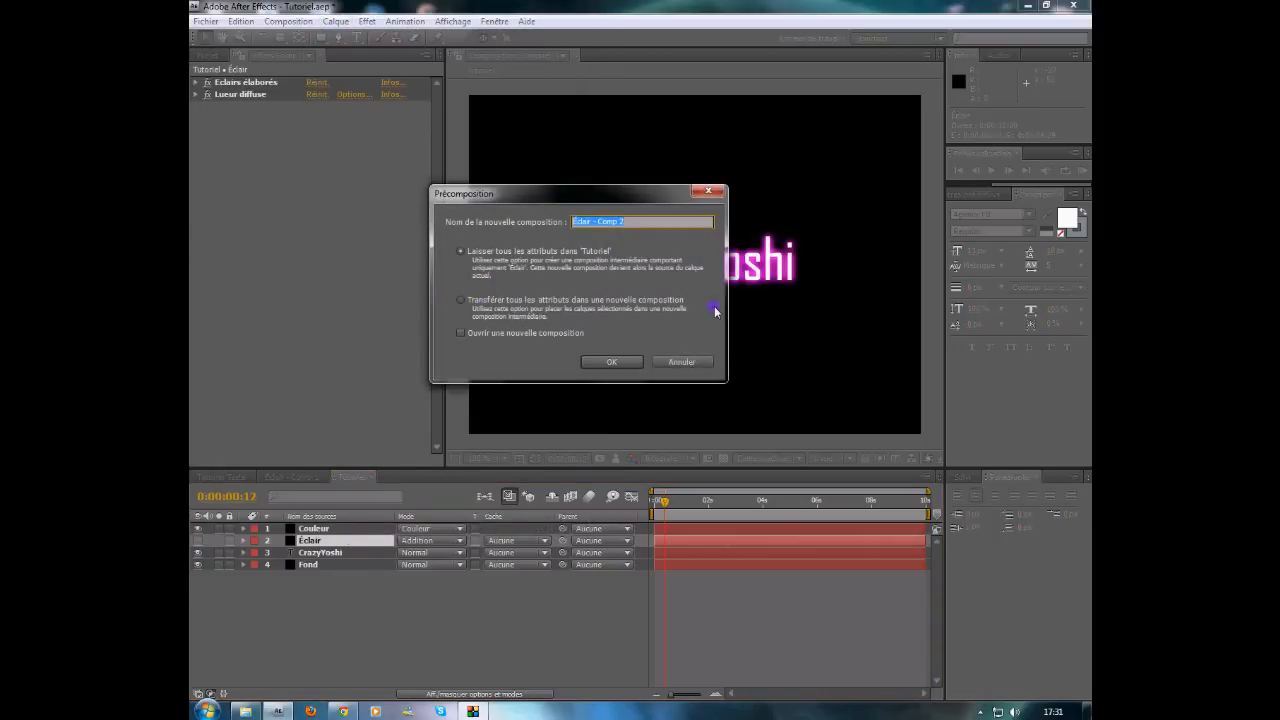
{"action": "left_click", "coordinate": [461, 300]}
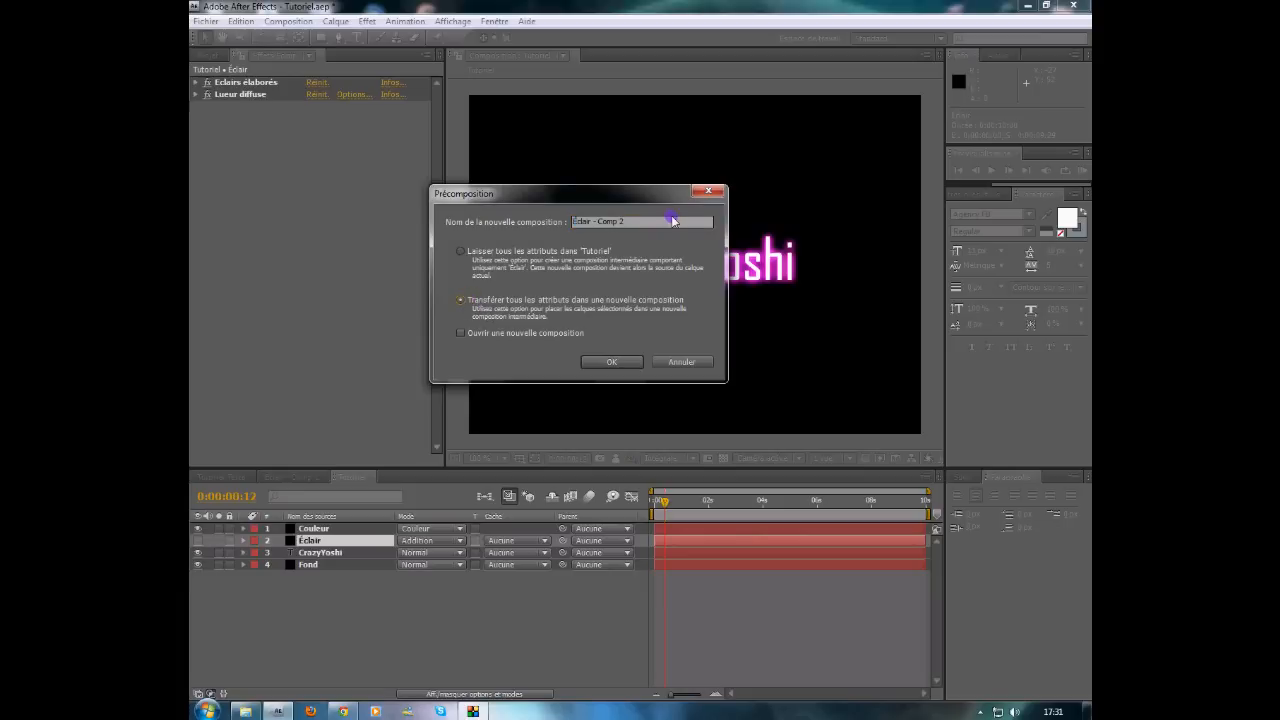
{"action": "left_click", "coordinate": [652, 219]}
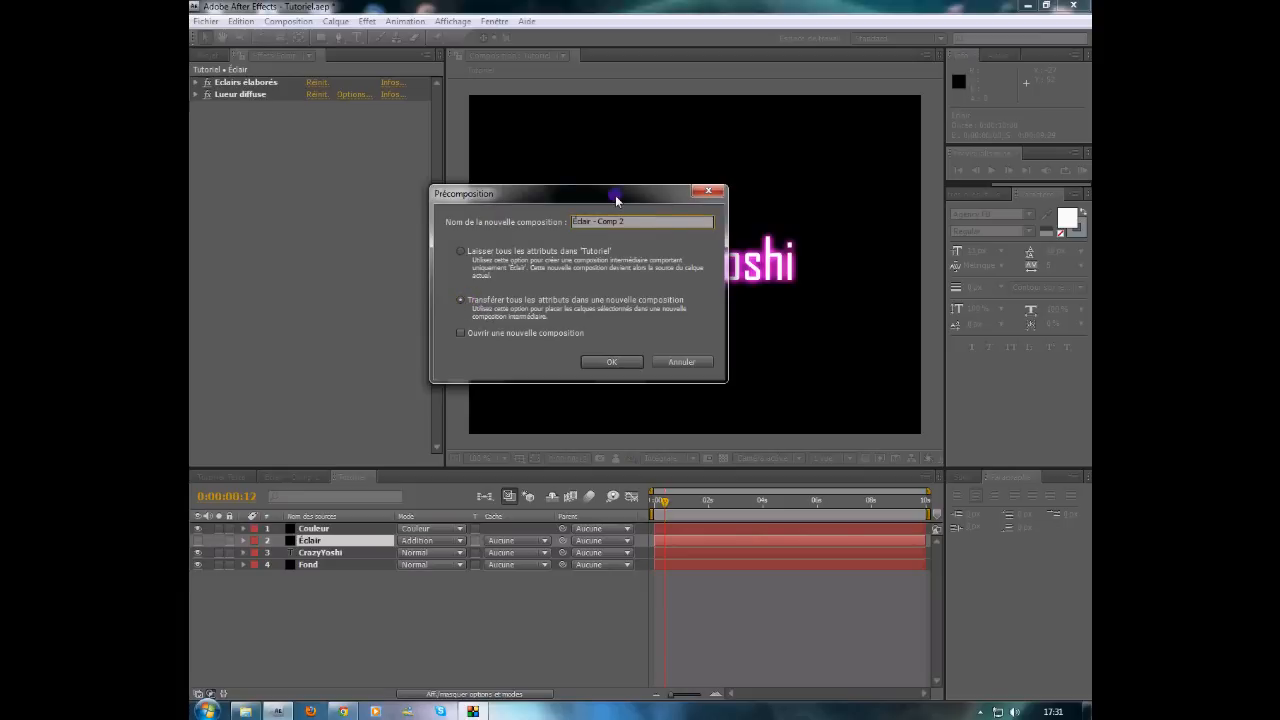
{"action": "left_click", "coordinate": [624, 363]}
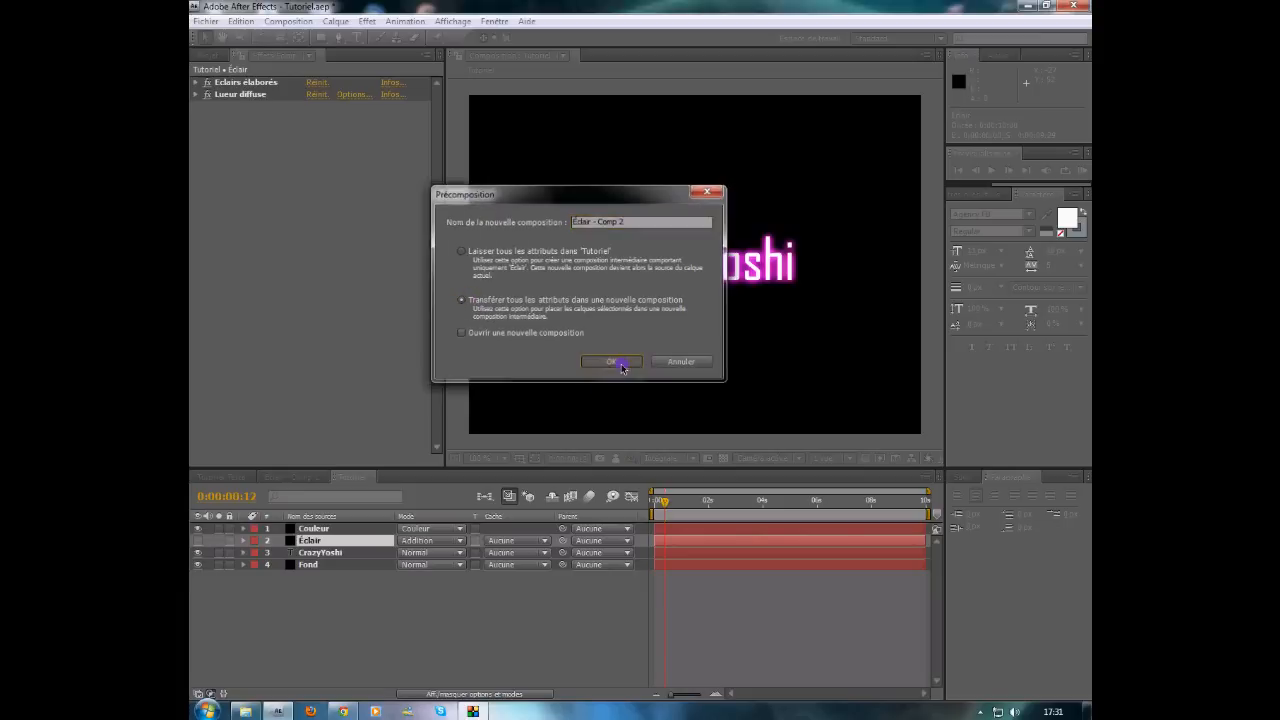
Step: At 0:00:00:27, set the Éclair - Comp 2 layer's blending mode to Addition and make the layer visible
{"action": "left_click", "coordinate": [679, 500]}
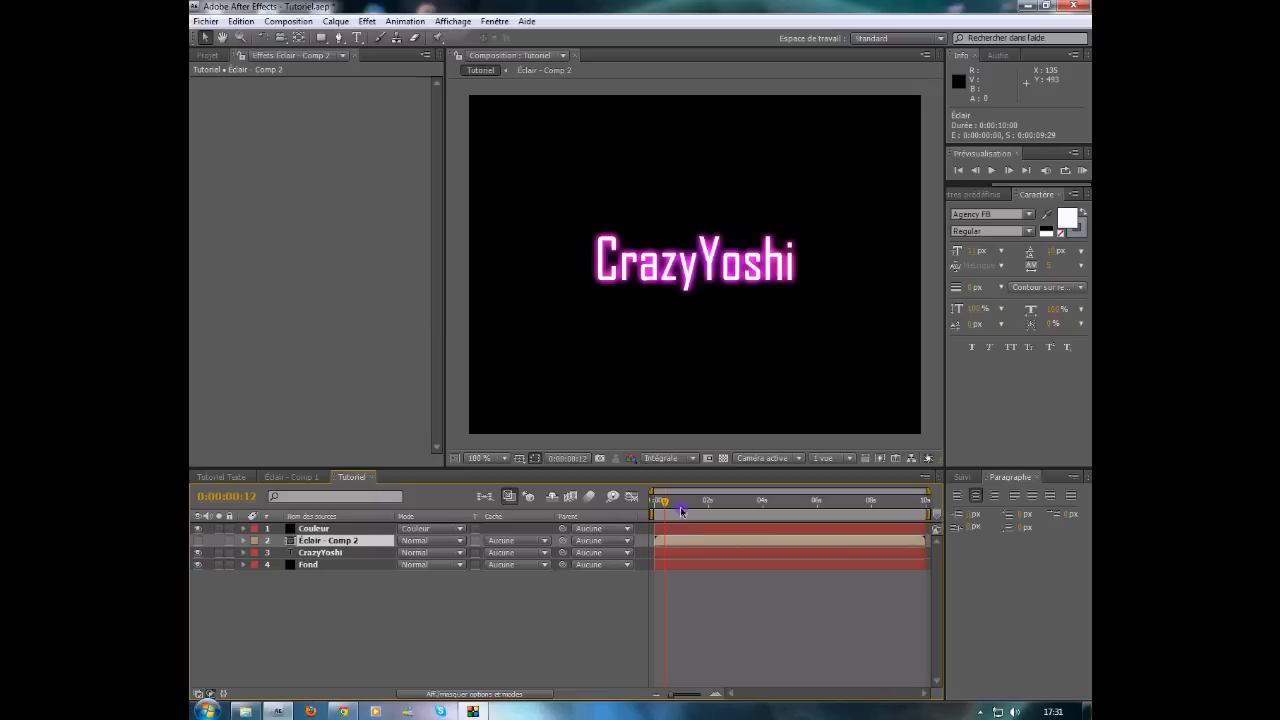
{"action": "left_click", "coordinate": [416, 542]}
{"action": "left_click", "coordinate": [455, 256]}
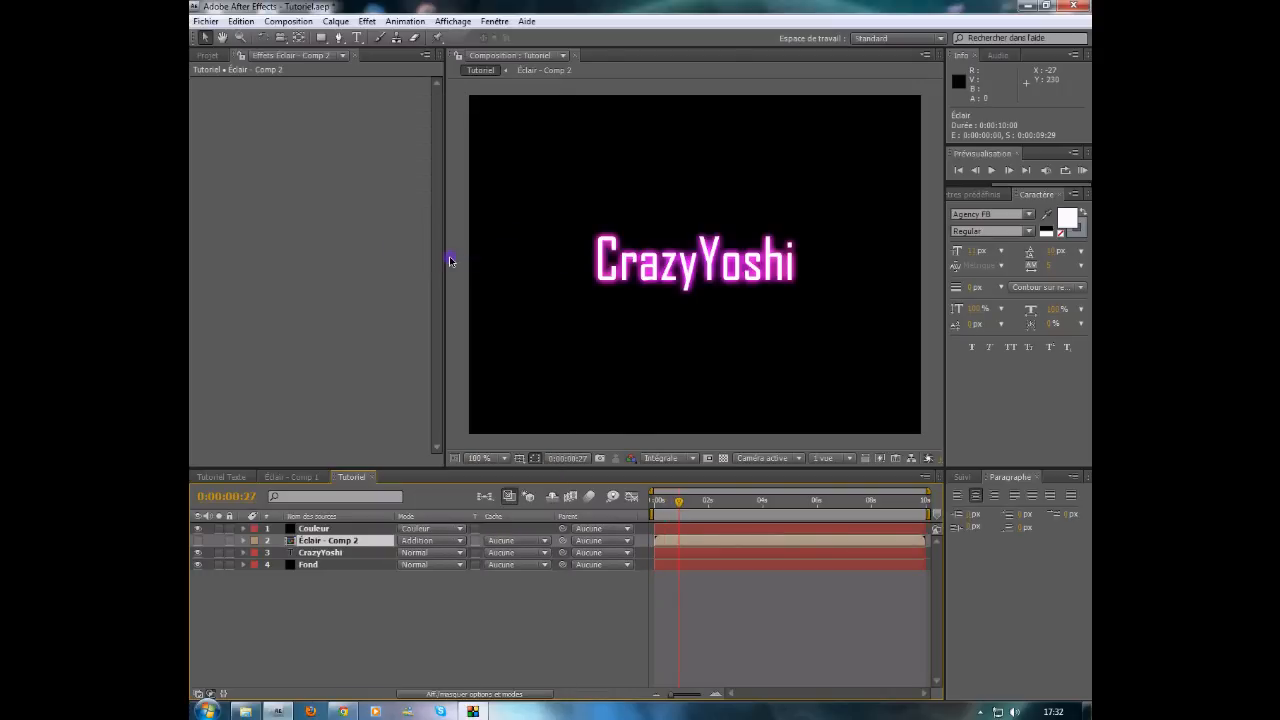
{"action": "left_click", "coordinate": [197, 540]}
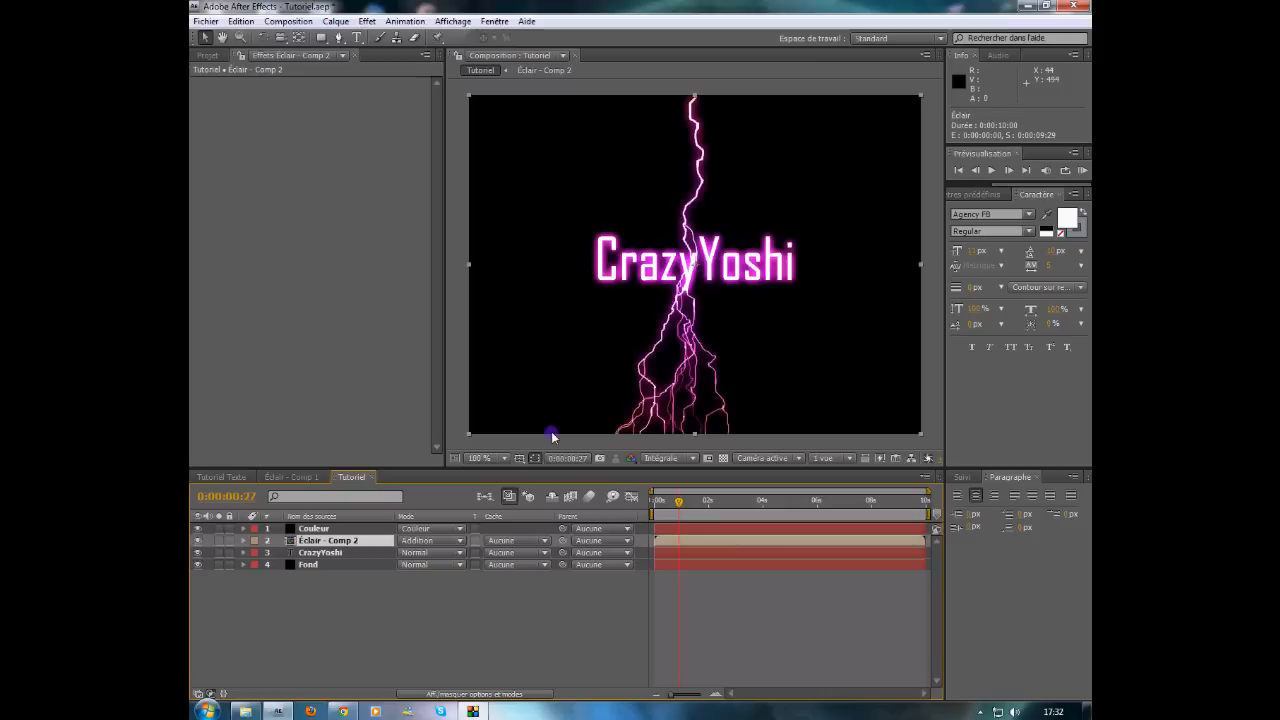
Step: Return the current time to 0:00:00:00 and move Éclair - Comp 2 straight up to position 320, 11 so the bolt ends at the text
{"action": "left_click", "coordinate": [683, 500]}
{"action": "left_click_drag", "start_coordinate": [683, 500], "coordinate": [650, 496]}
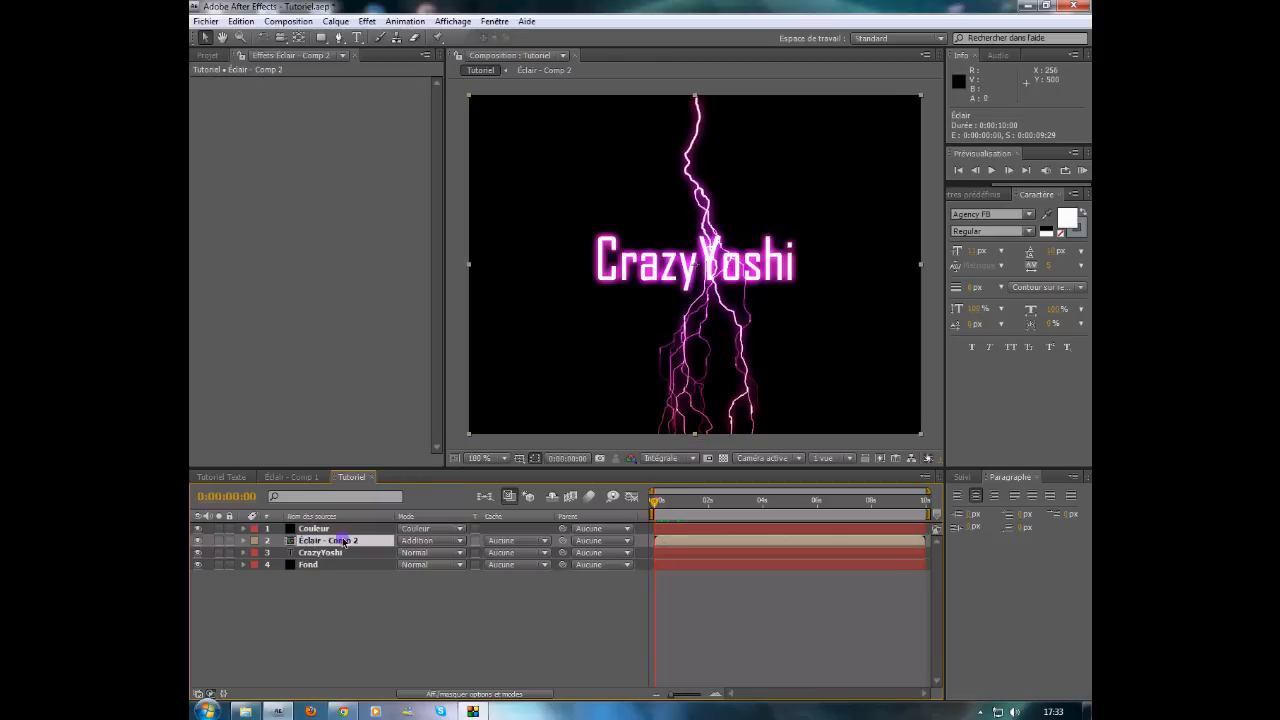
{"action": "left_click", "coordinate": [688, 367]}
{"action": "left_click_drag", "start_coordinate": [688, 367], "coordinate": [697, 216]}
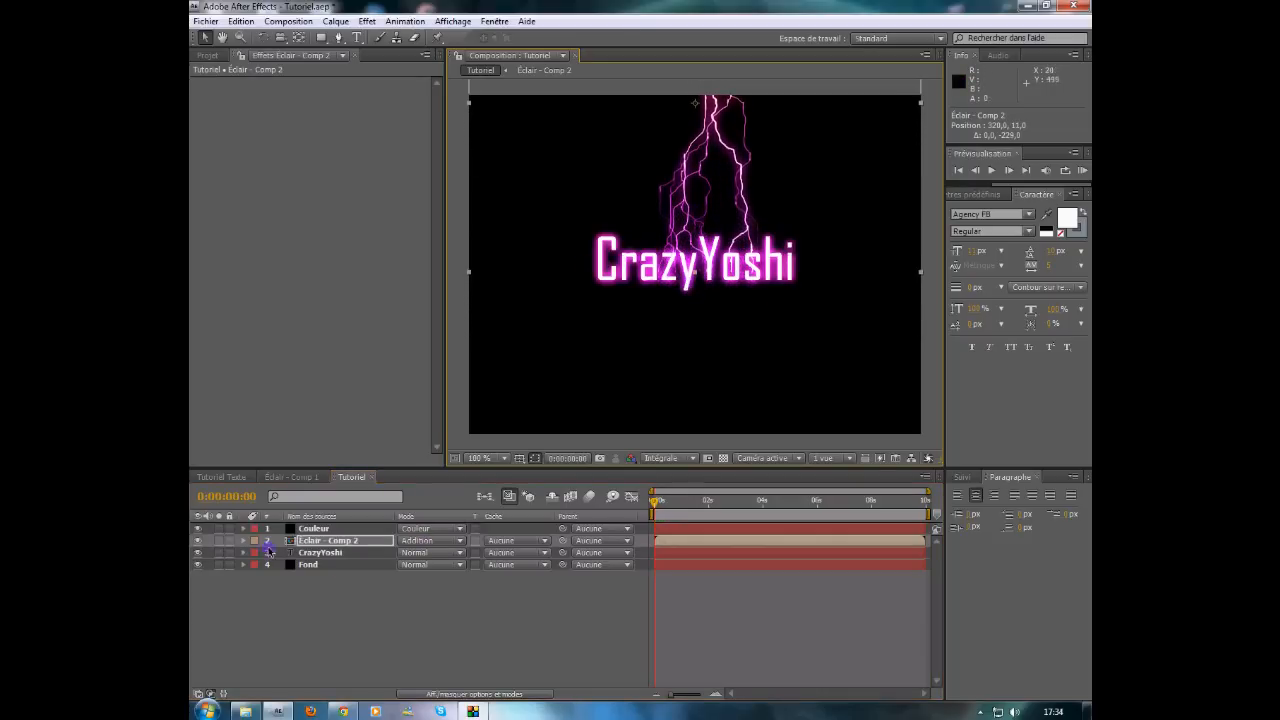
Step: Solo the Éclair - Comp 2 layer and draw a rectangular mask across the full frame width over the bolt's cut-off lower end
{"action": "left_click", "coordinate": [221, 540]}
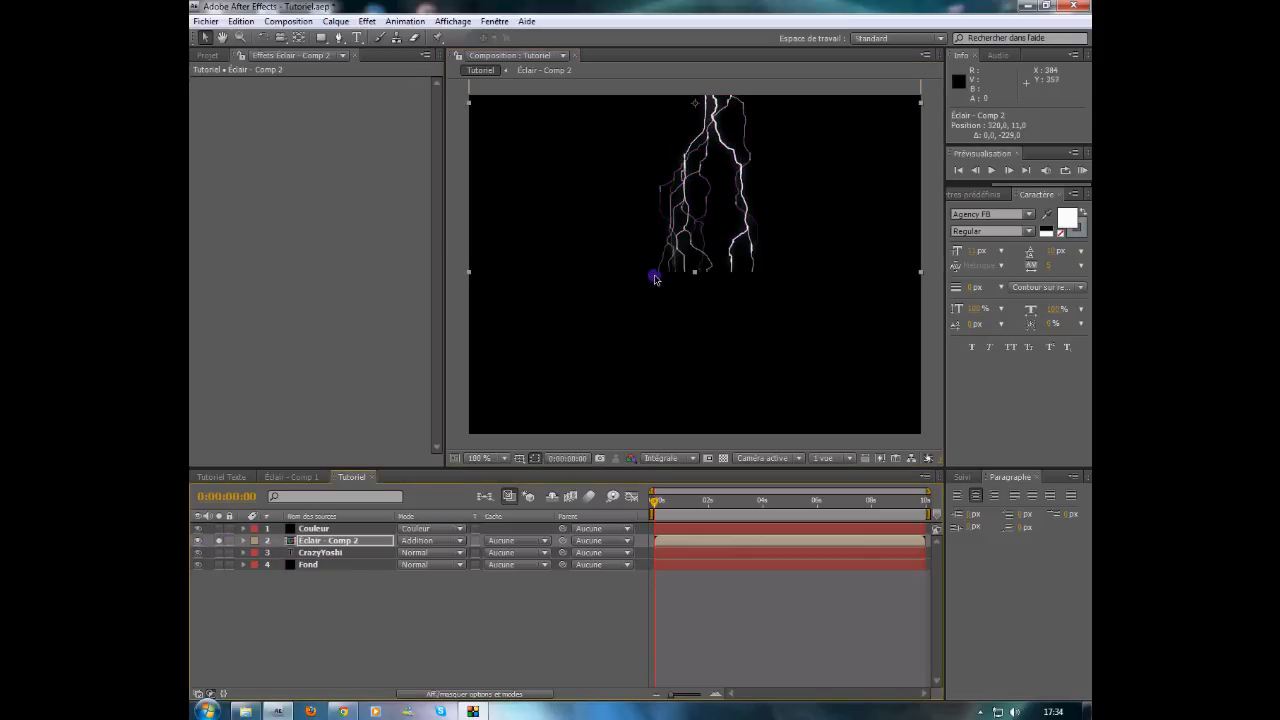
{"action": "scroll", "coordinate": [693, 307], "scroll_direction": "up", "scroll_amount": 1}
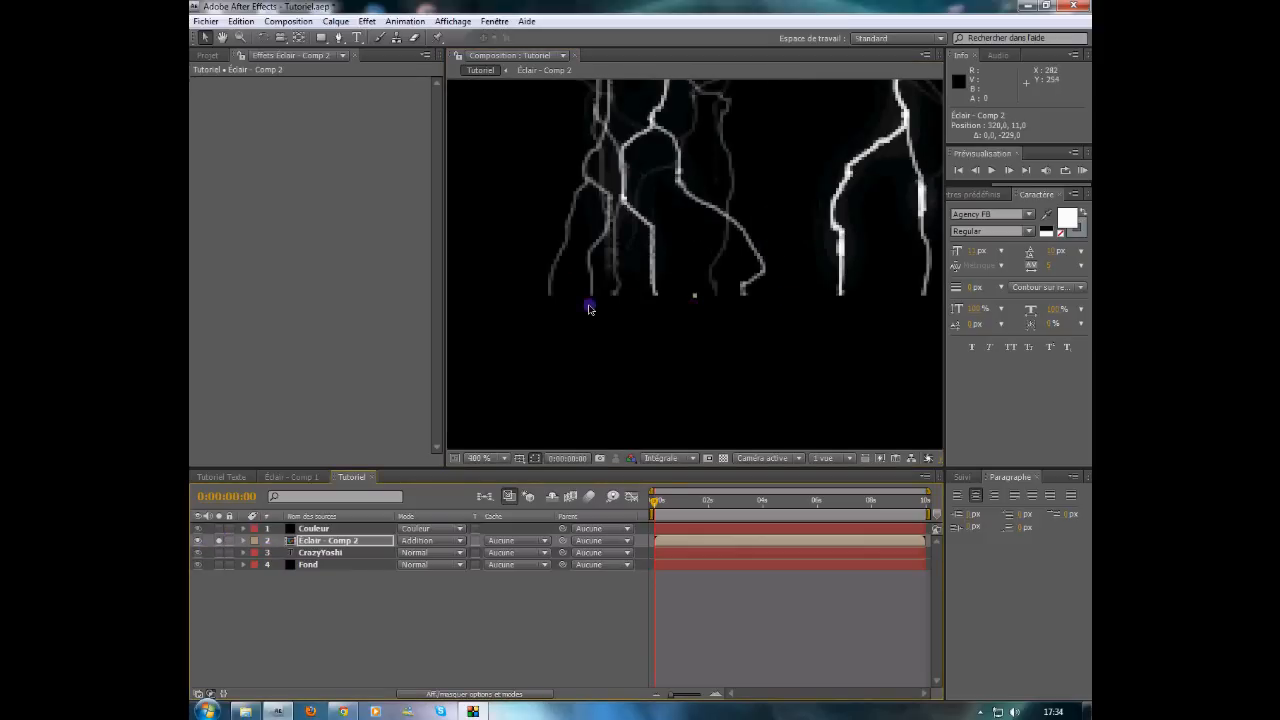
{"action": "scroll", "coordinate": [640, 325], "scroll_direction": "down", "scroll_amount": 2}
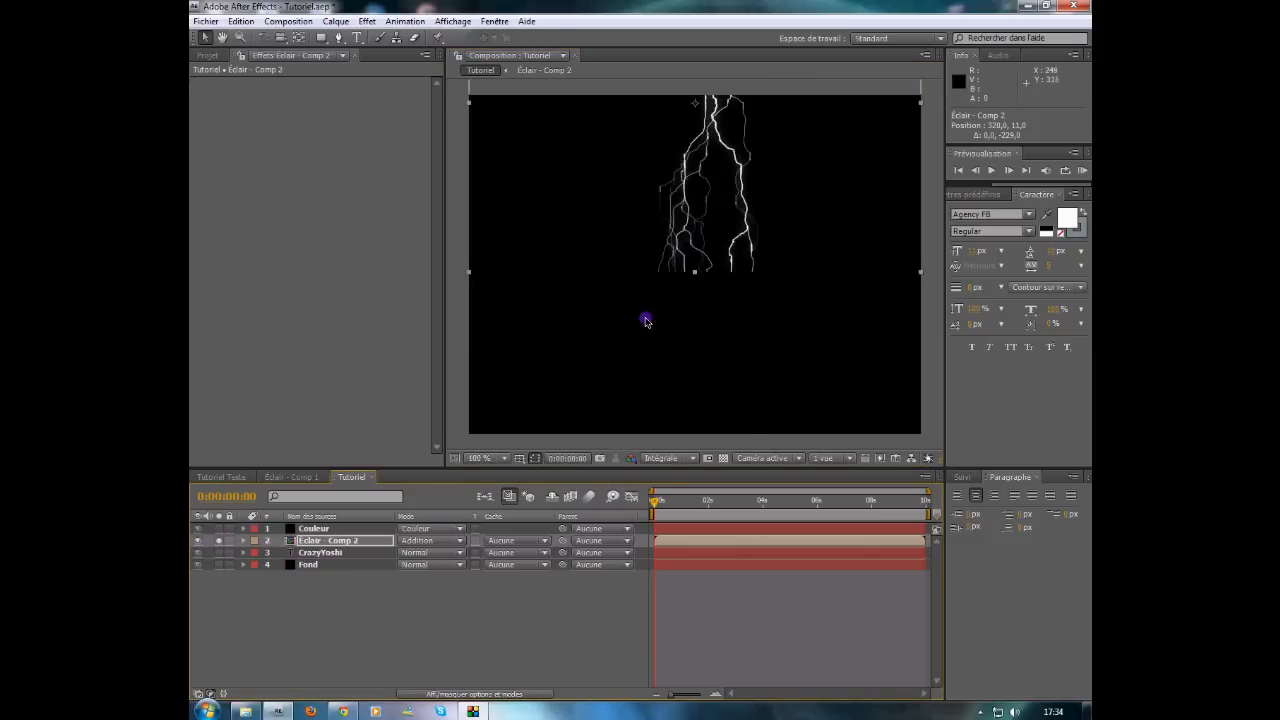
{"action": "left_click", "coordinate": [323, 41]}
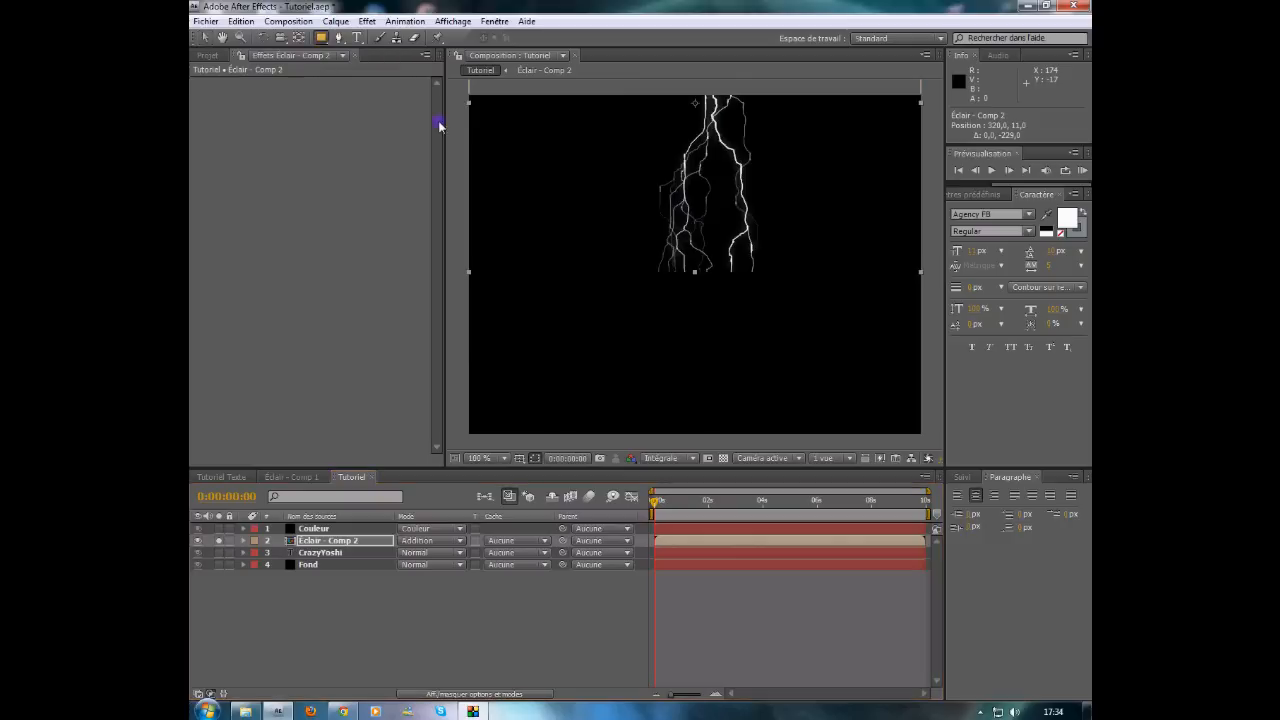
{"action": "scroll", "coordinate": [520, 177], "scroll_direction": "down", "scroll_amount": 1}
{"action": "scroll", "coordinate": [560, 275], "scroll_direction": "up", "scroll_amount": 1}
{"action": "left_click_drag", "start_coordinate": [450, 243], "coordinate": [939, 315]}
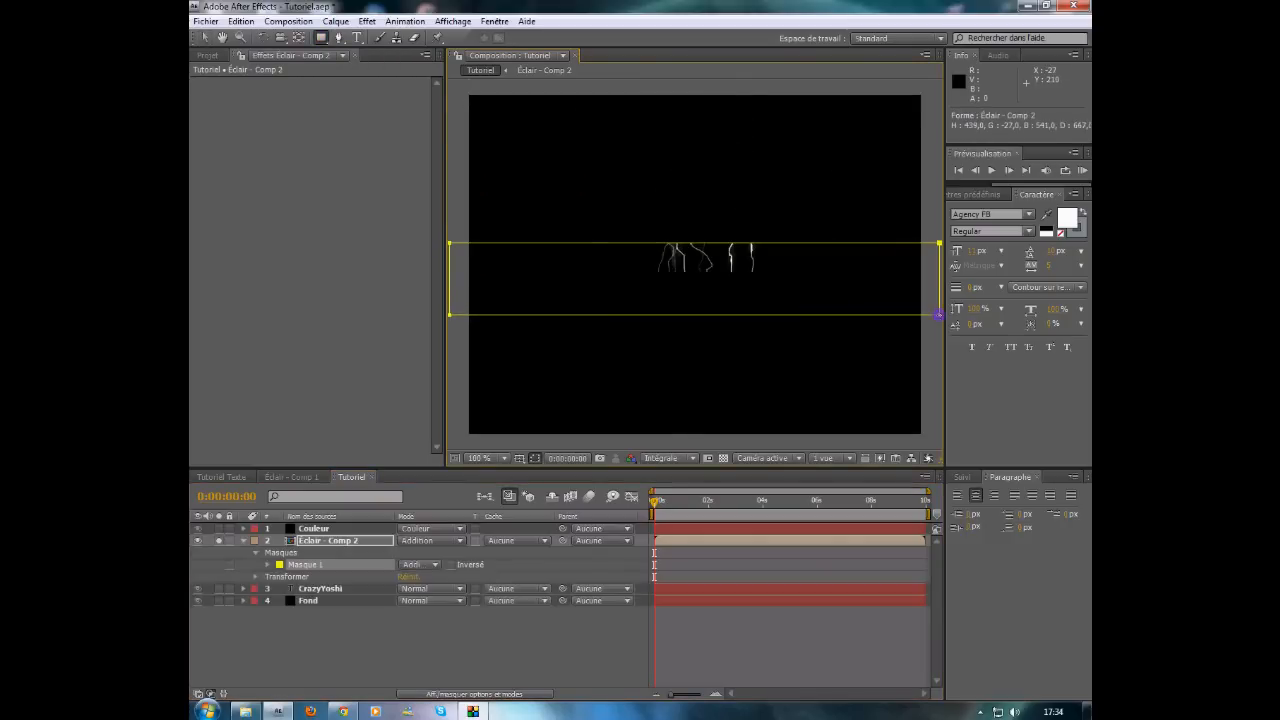
Step: Set Masque 1 on Éclair - Comp 2 to subtract and give it a 75-pixel feather
{"action": "left_click", "coordinate": [411, 568]}
{"action": "left_click", "coordinate": [443, 577]}
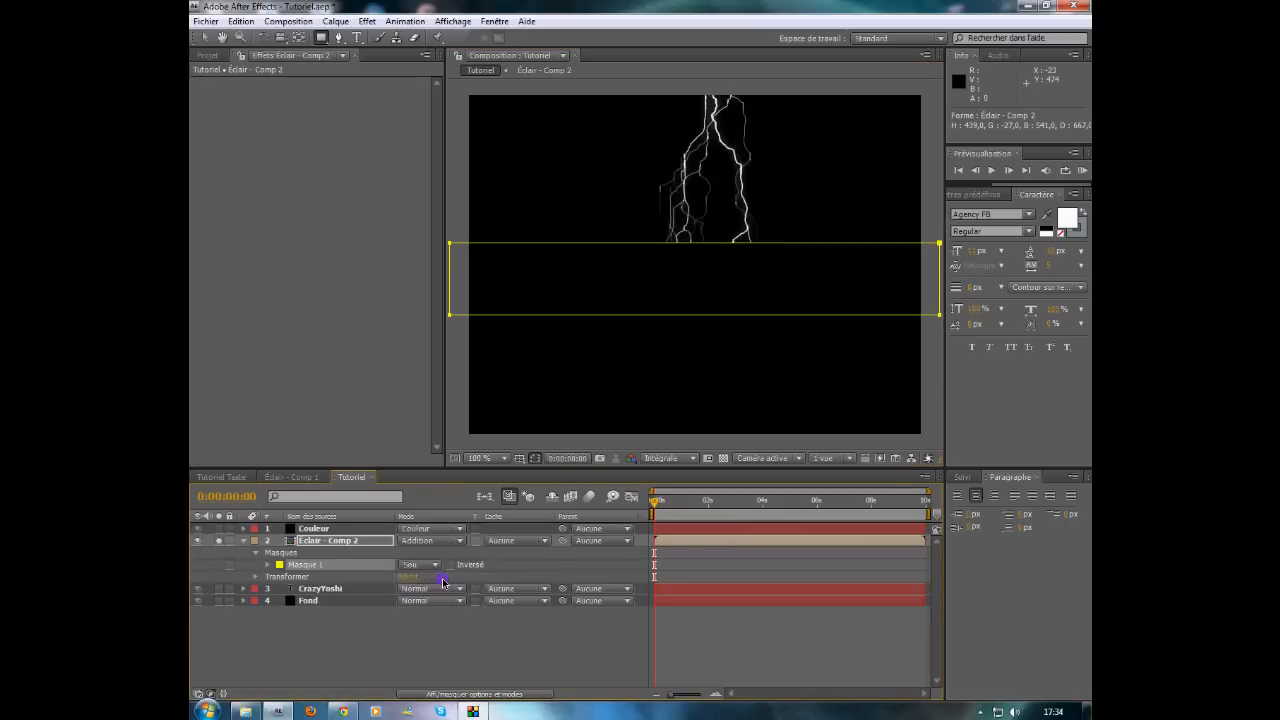
{"action": "key", "text": "f"}
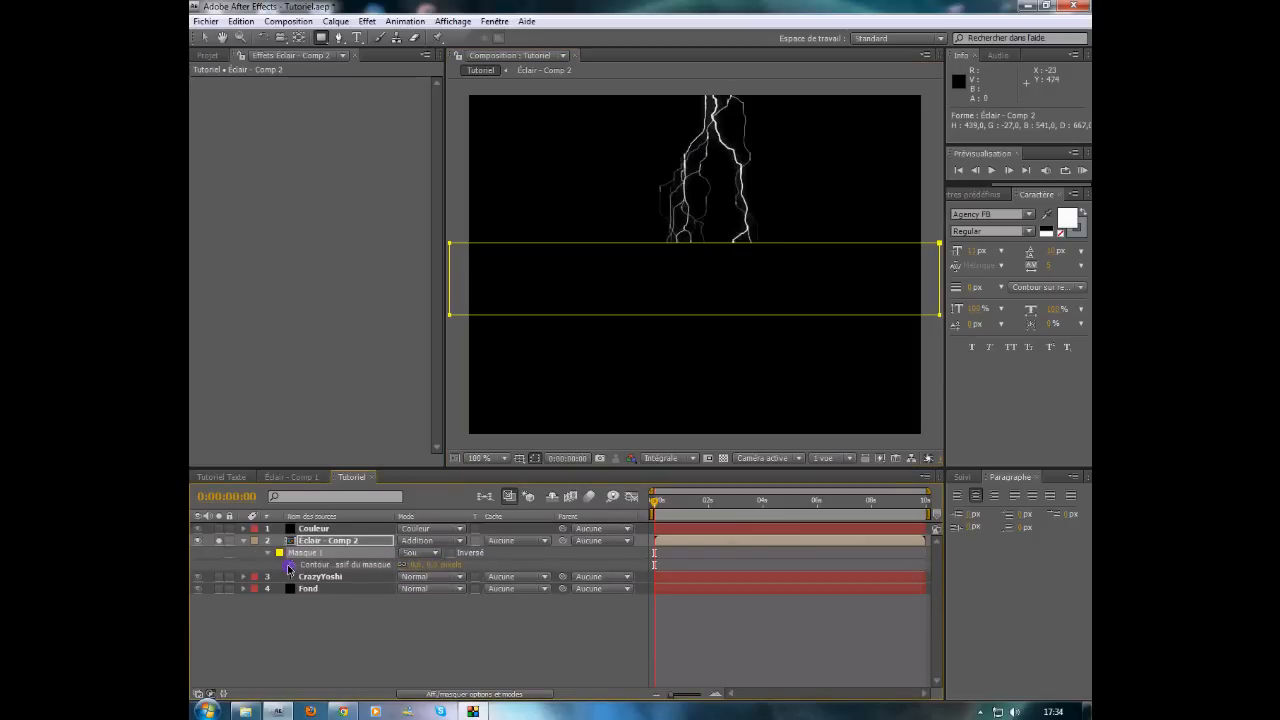
{"action": "left_click", "coordinate": [422, 566]}
{"action": "type", "text": "75"}
{"action": "key", "text": "Return"}
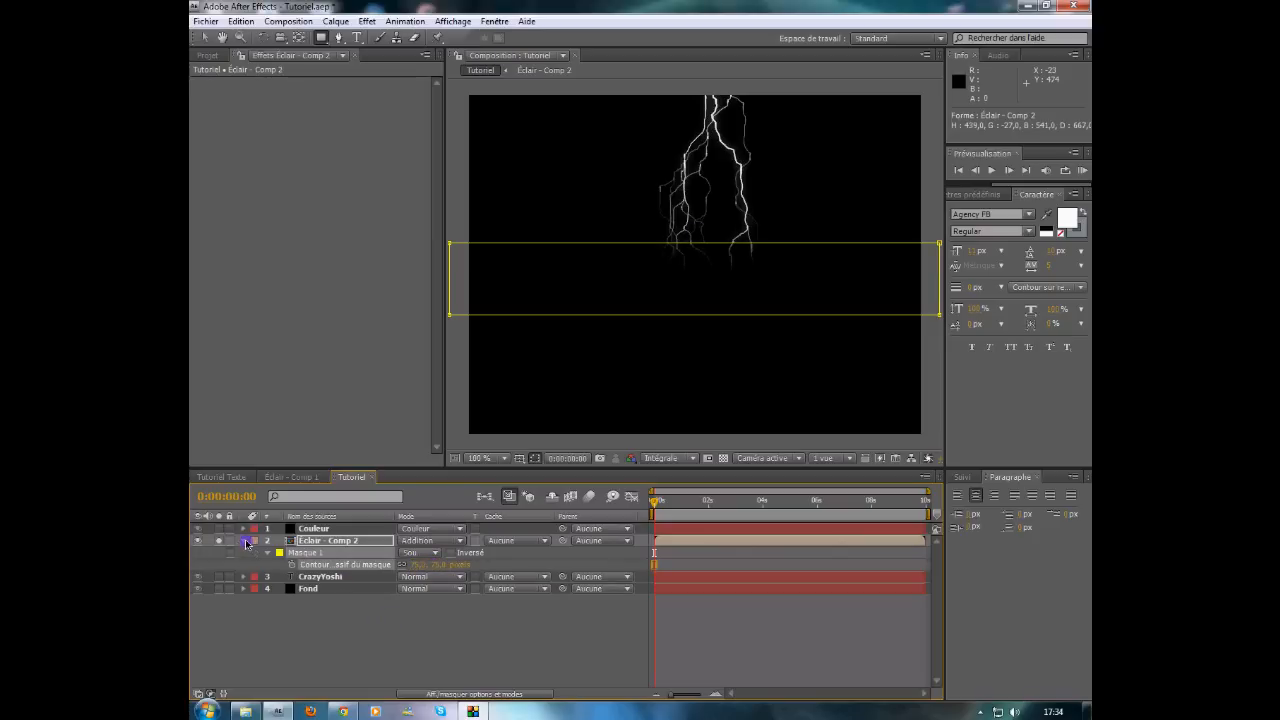
Step: Unsolo the Éclair - Comp 2 layer and scrub through the opening seconds to preview the bolt with the text
{"action": "left_click", "coordinate": [243, 541]}
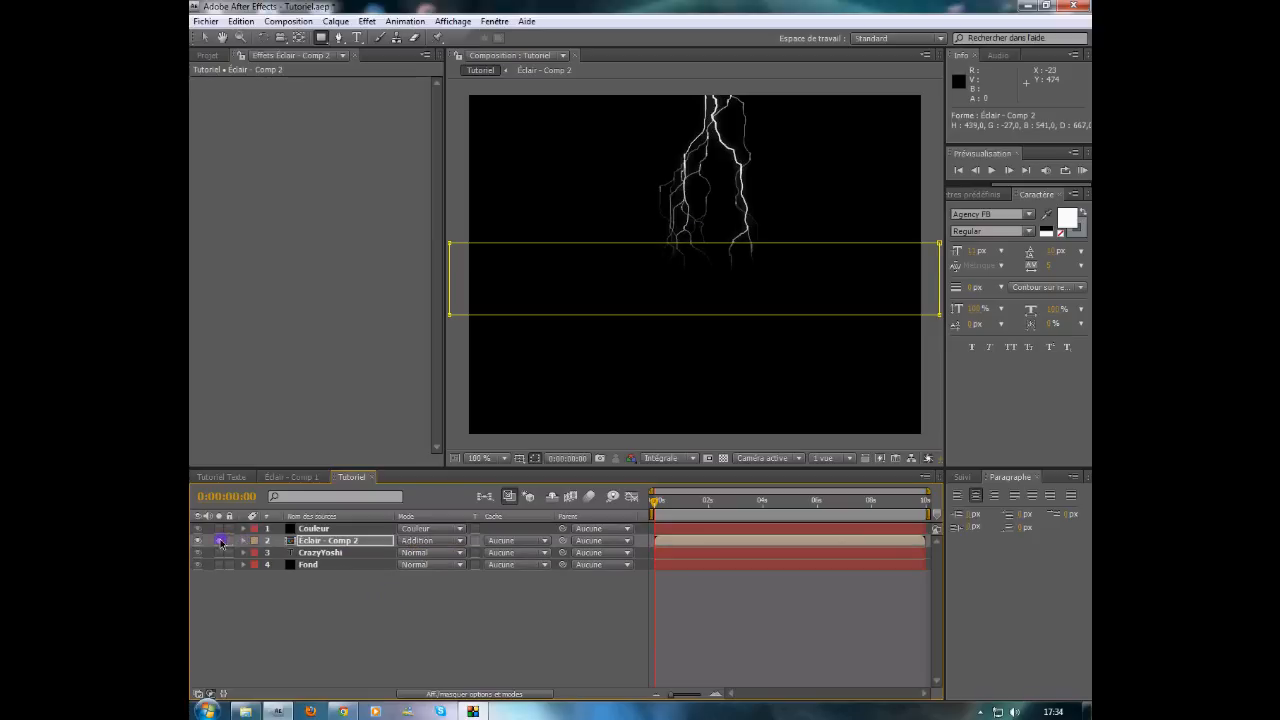
{"action": "left_click", "coordinate": [476, 607]}
{"action": "left_click_drag", "start_coordinate": [655, 502], "coordinate": [695, 508]}
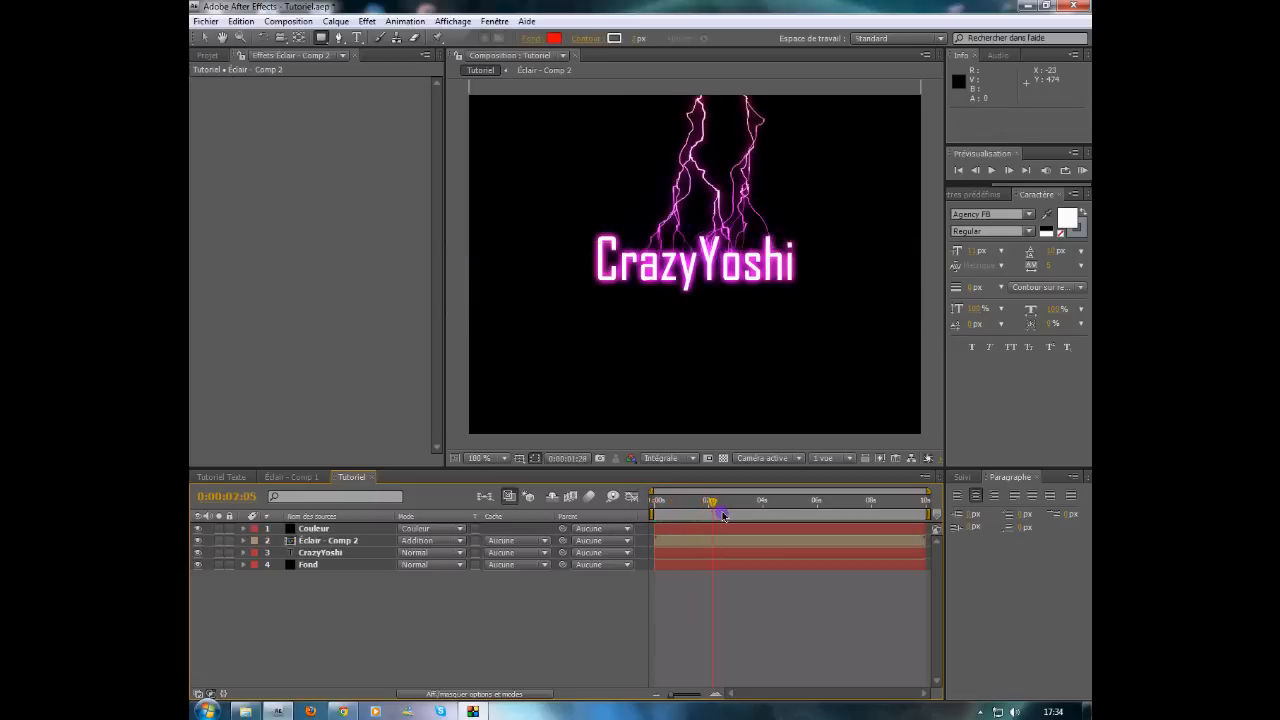
{"action": "left_click_drag", "start_coordinate": [704, 513], "coordinate": [682, 510]}
Step: Enlarge the CrazyYoshi text slightly and move it to position 320, 245, then scrub back to 0:00:00:06
{"action": "left_click", "coordinate": [690, 552]}
{"action": "key", "text": "v"}
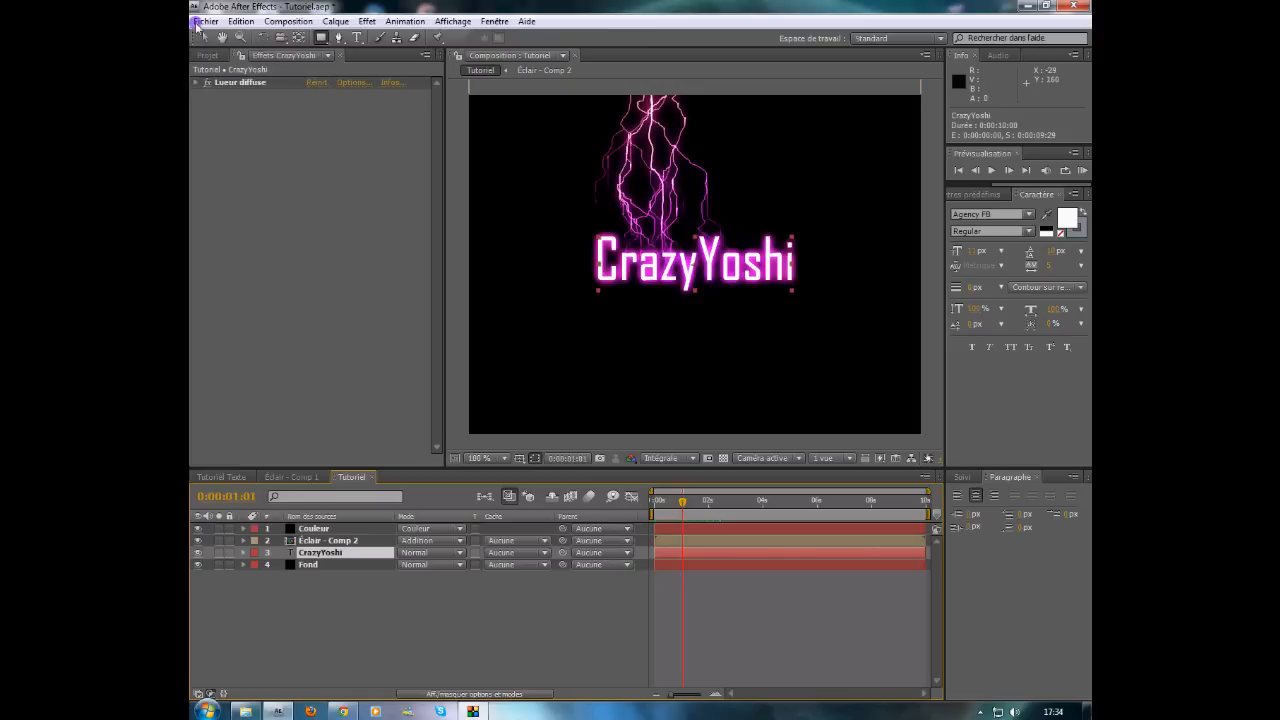
{"action": "left_click_drag", "start_coordinate": [793, 238], "coordinate": [813, 224]}
{"action": "left_click_drag", "start_coordinate": [712, 262], "coordinate": [711, 263]}
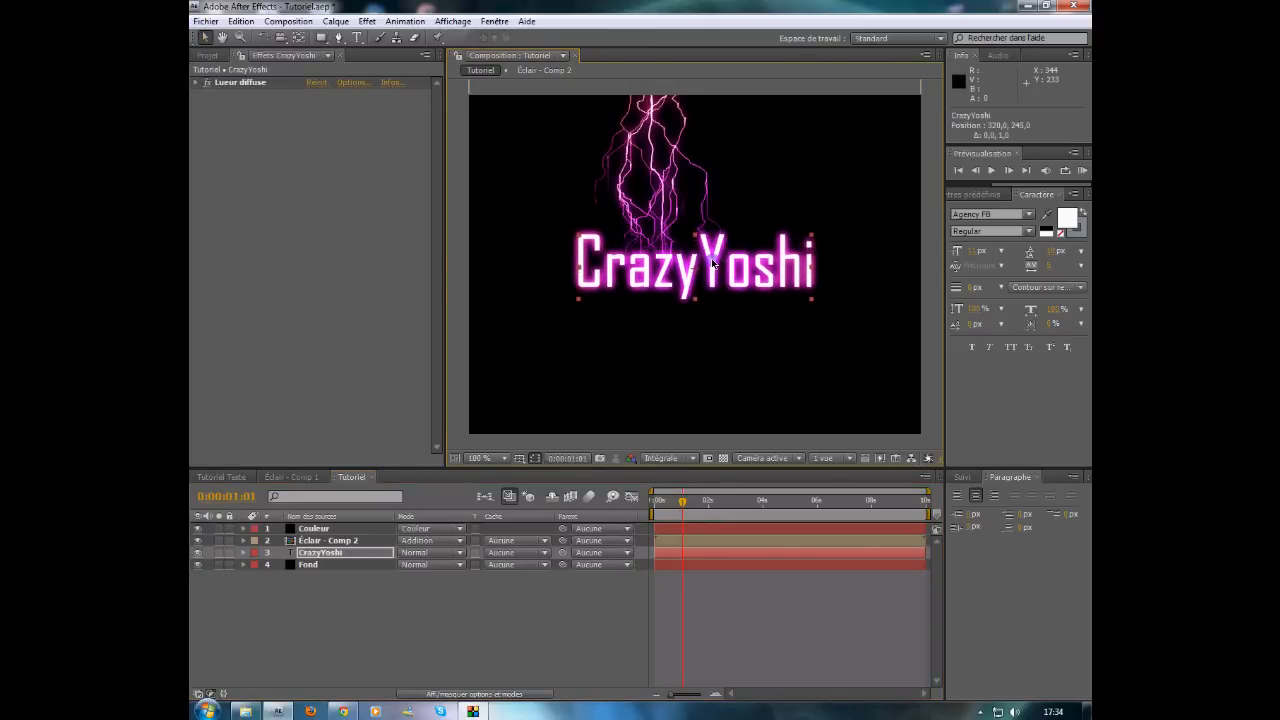
{"action": "left_click_drag", "start_coordinate": [683, 500], "coordinate": [659, 501]}
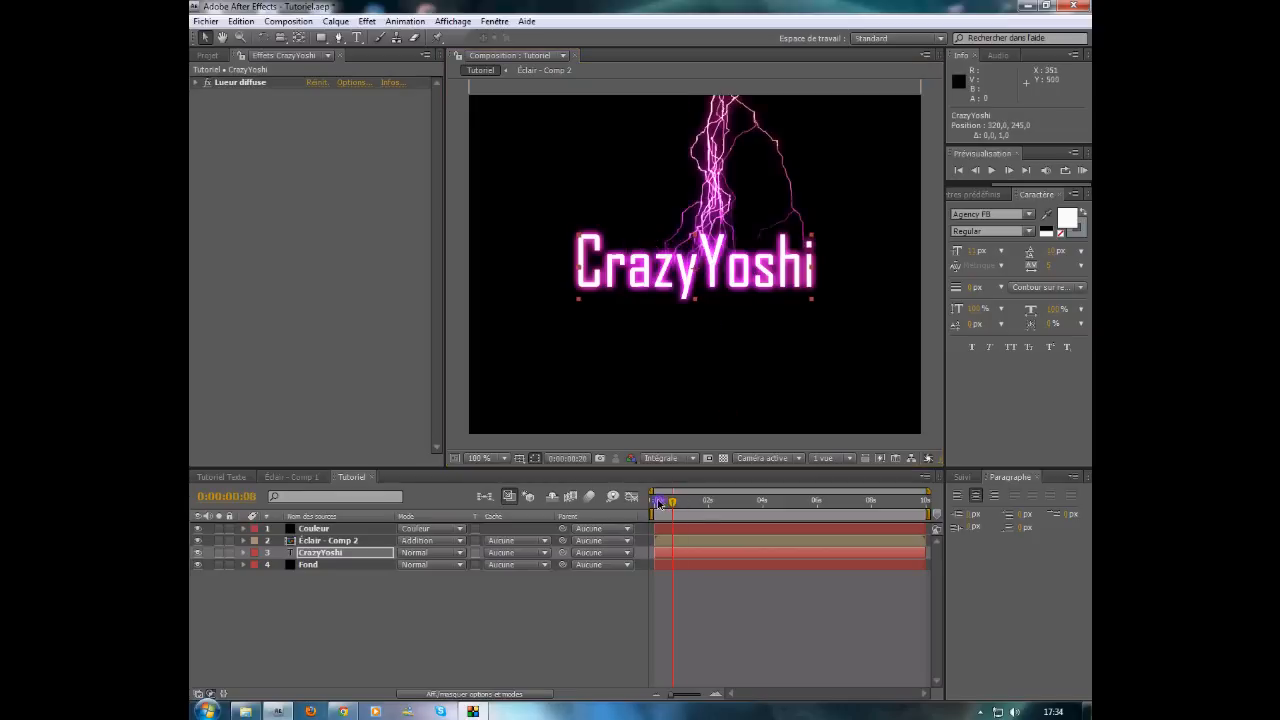
Step: Change the end colour of the Couleur layer's Dégradé effect to a dark teal
{"action": "left_click", "coordinate": [316, 528]}
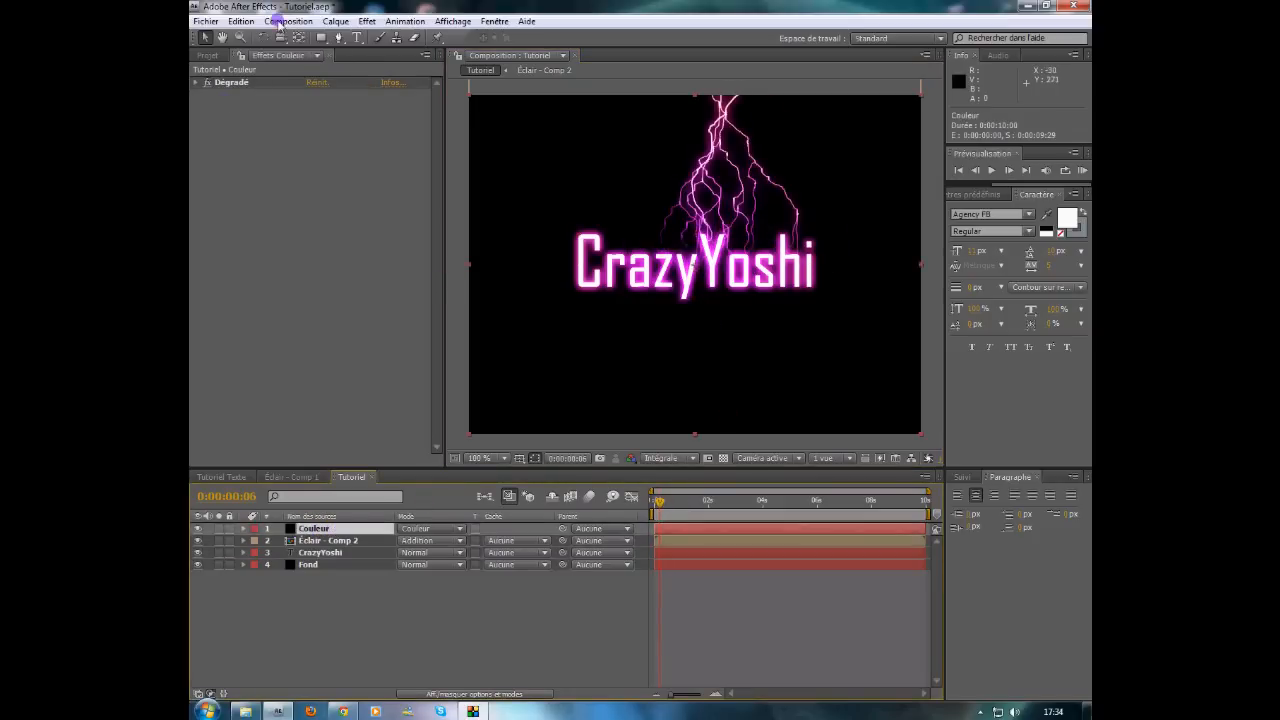
{"action": "left_click", "coordinate": [197, 87]}
{"action": "left_click", "coordinate": [314, 142]}
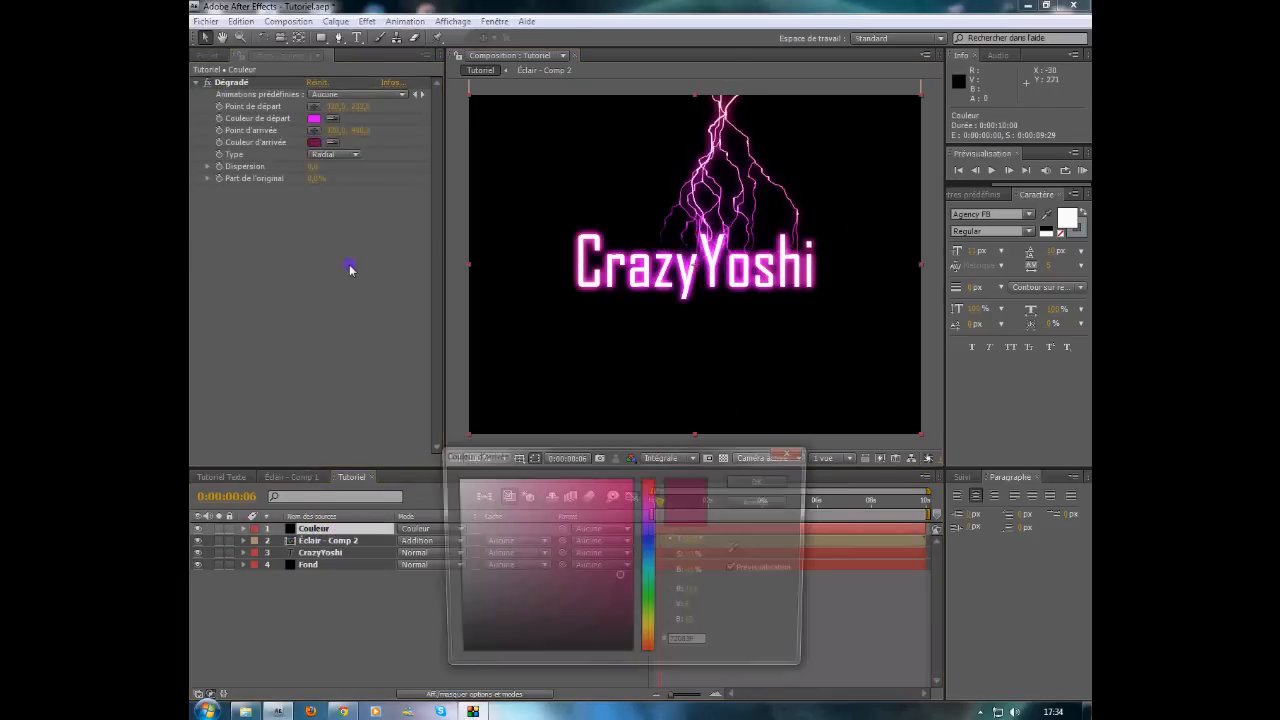
{"action": "left_click", "coordinate": [651, 559]}
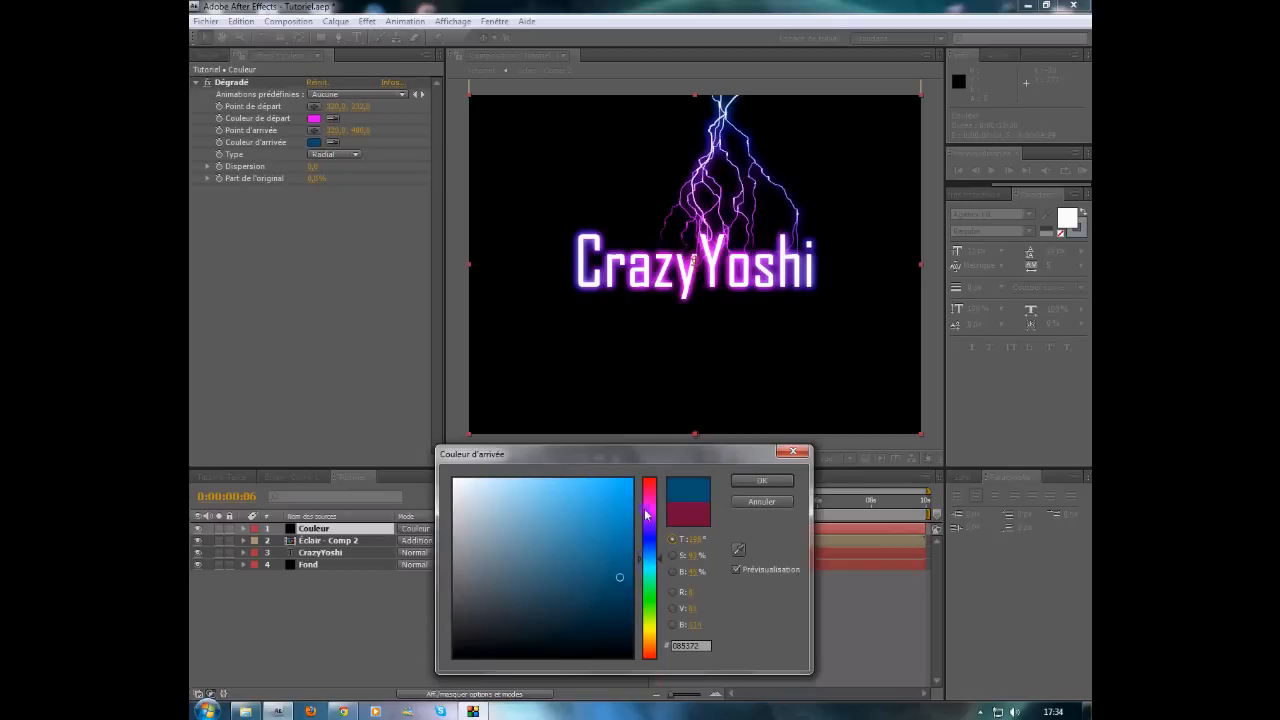
{"action": "left_click_drag", "start_coordinate": [600, 572], "coordinate": [548, 543]}
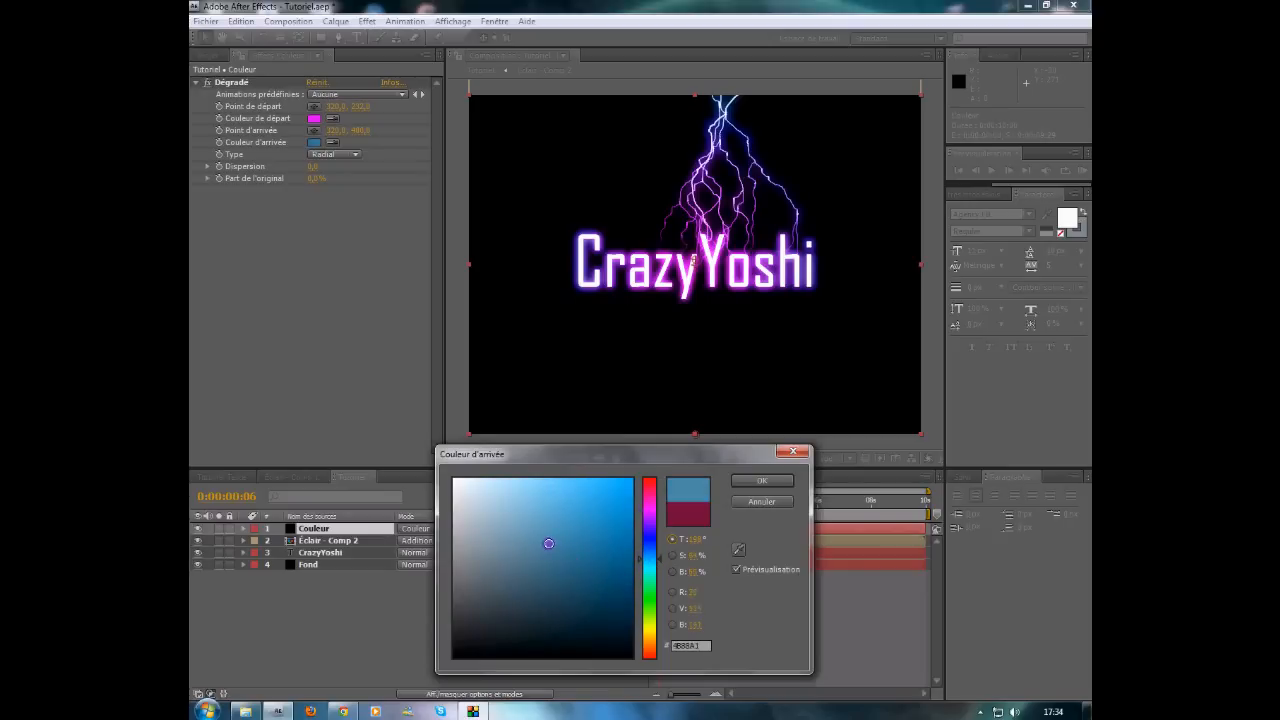
{"action": "left_click", "coordinate": [640, 568]}
{"action": "left_click", "coordinate": [605, 573]}
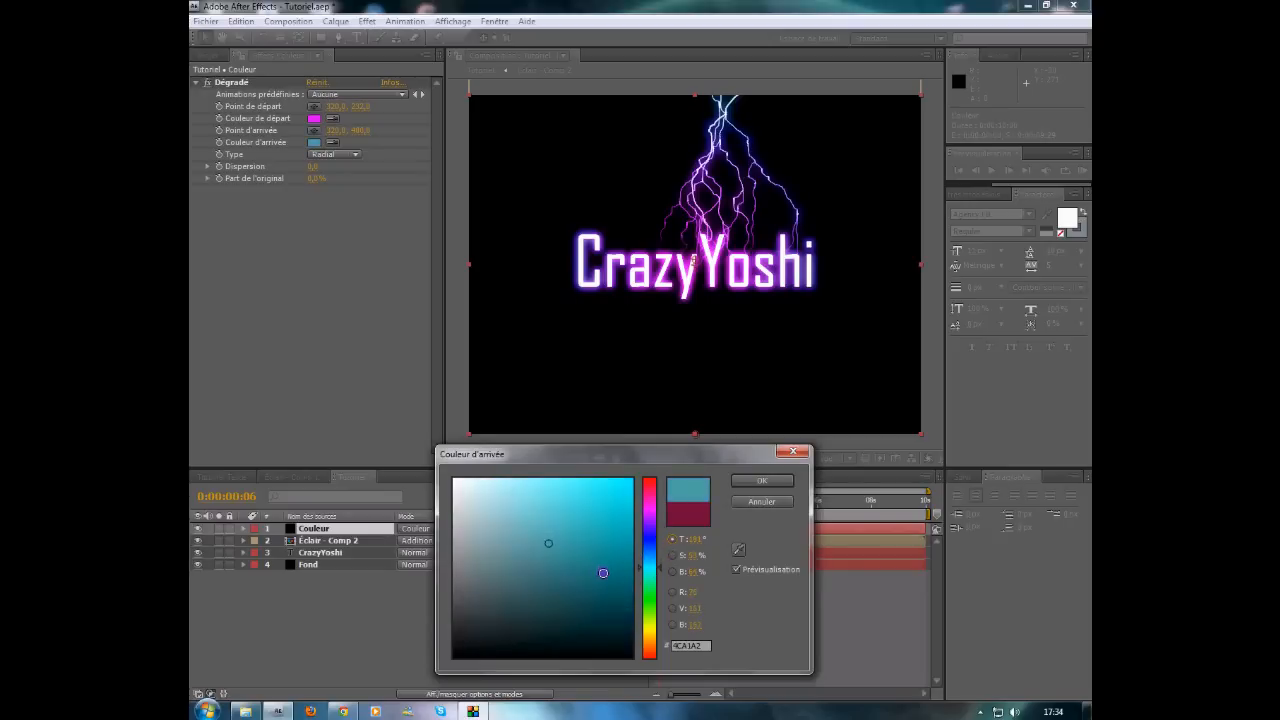
{"action": "left_click", "coordinate": [772, 484]}
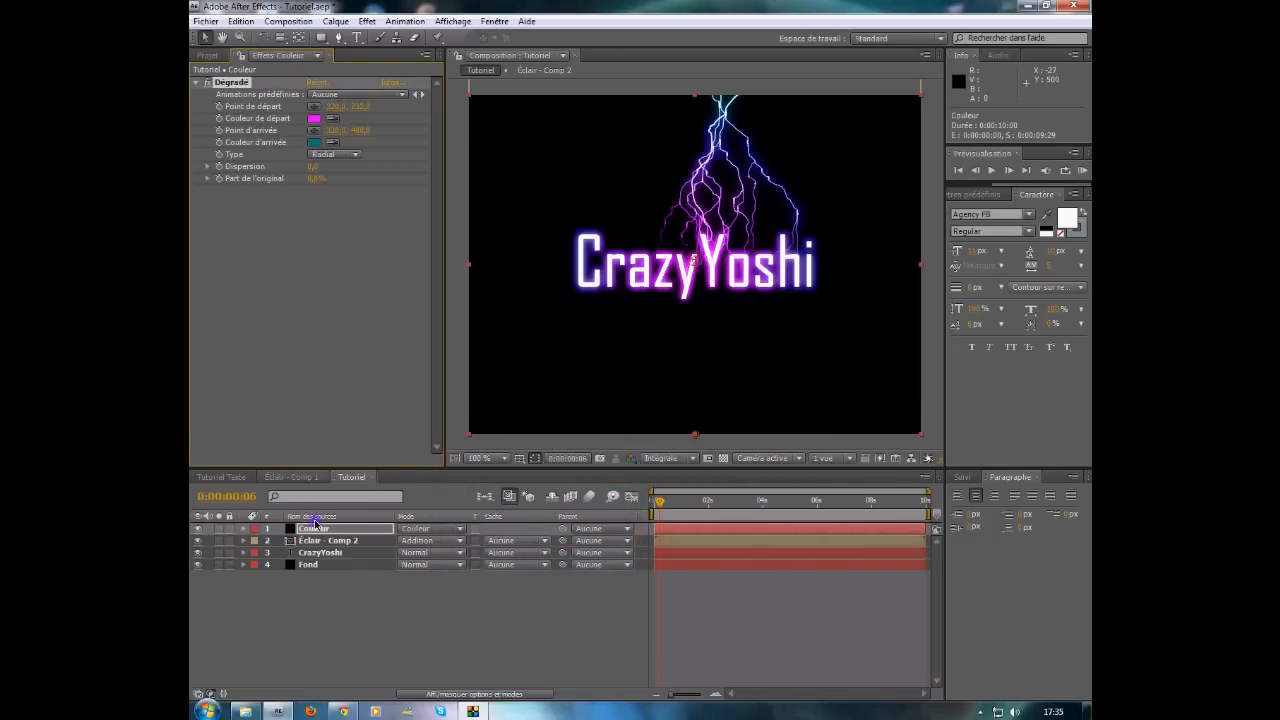
Step: Increase the Rayon of the CrazyYoshi layer's Lueur diffuse glow and scrub to 0:00:00:03 to check it
{"action": "left_click", "coordinate": [322, 552]}
{"action": "left_click", "coordinate": [197, 83]}
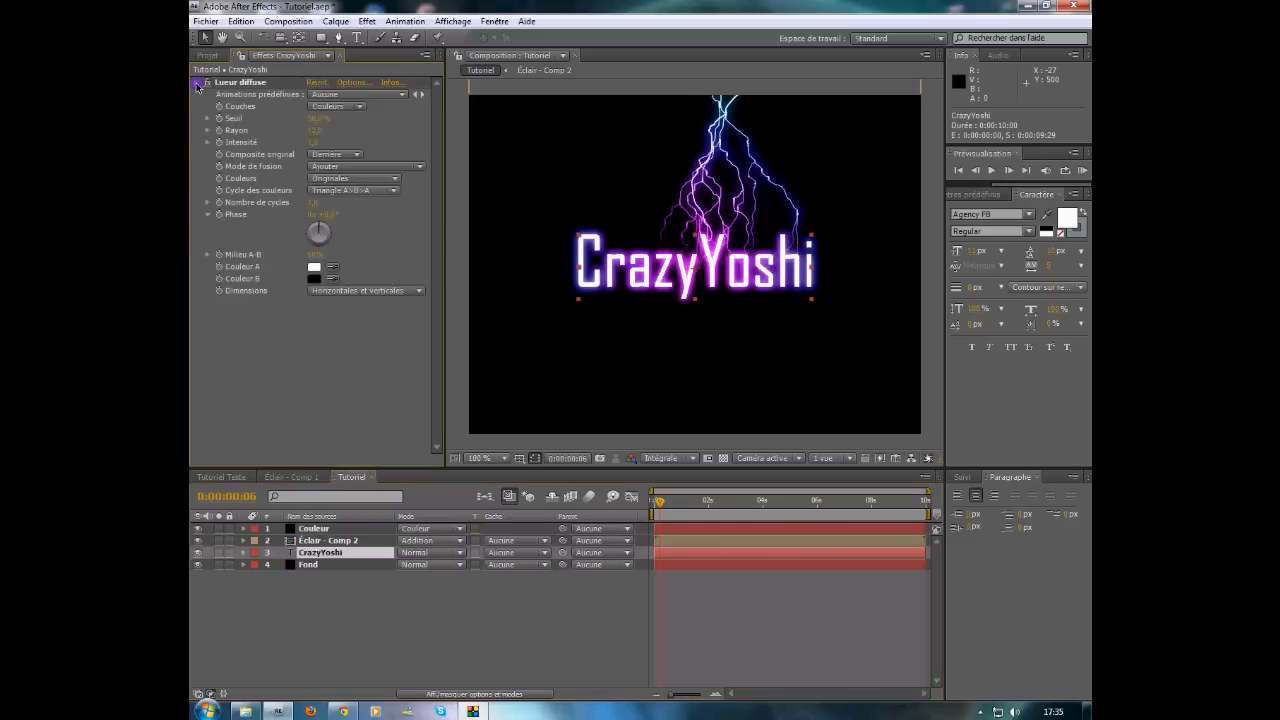
{"action": "left_click_drag", "start_coordinate": [316, 131], "coordinate": [335, 135]}
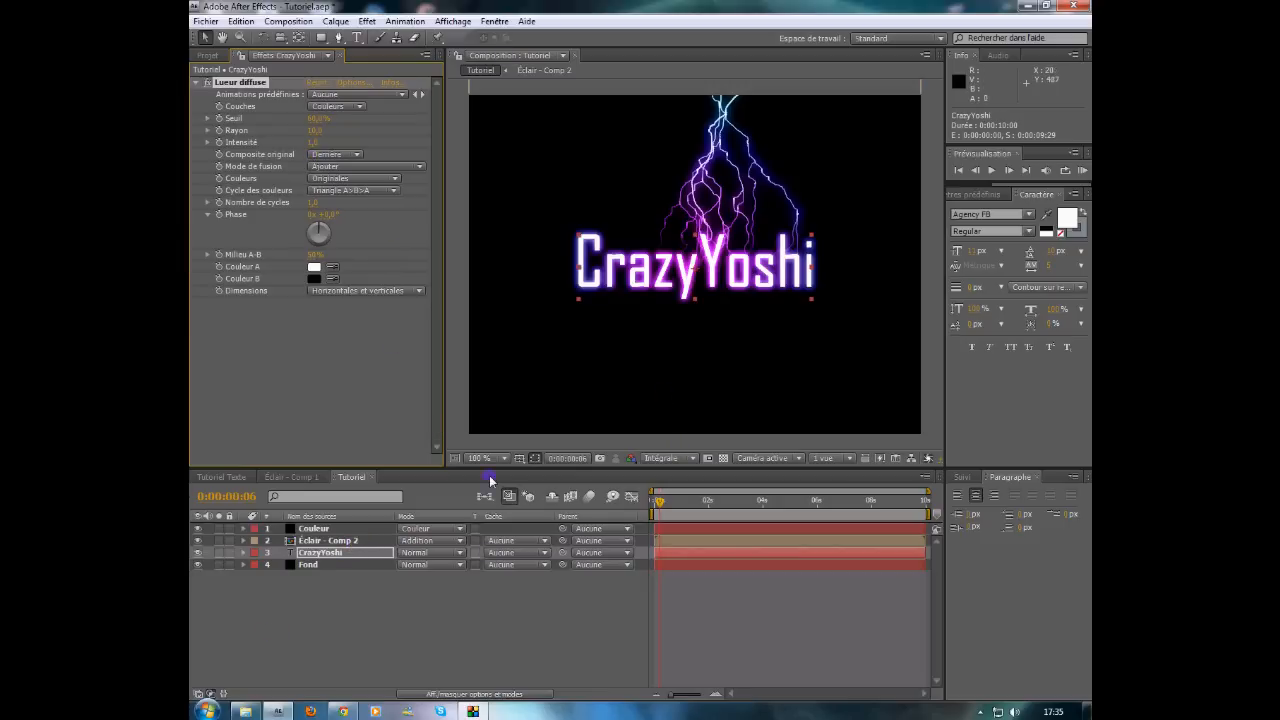
{"action": "mouse_move", "coordinate": [656, 501]}
{"action": "left_mouse_down"}
{"action": "mouse_move", "coordinate": [640, 497]}
{"action": "mouse_move", "coordinate": [714, 507]}
{"action": "mouse_move", "coordinate": [657, 507]}
{"action": "left_mouse_up"}
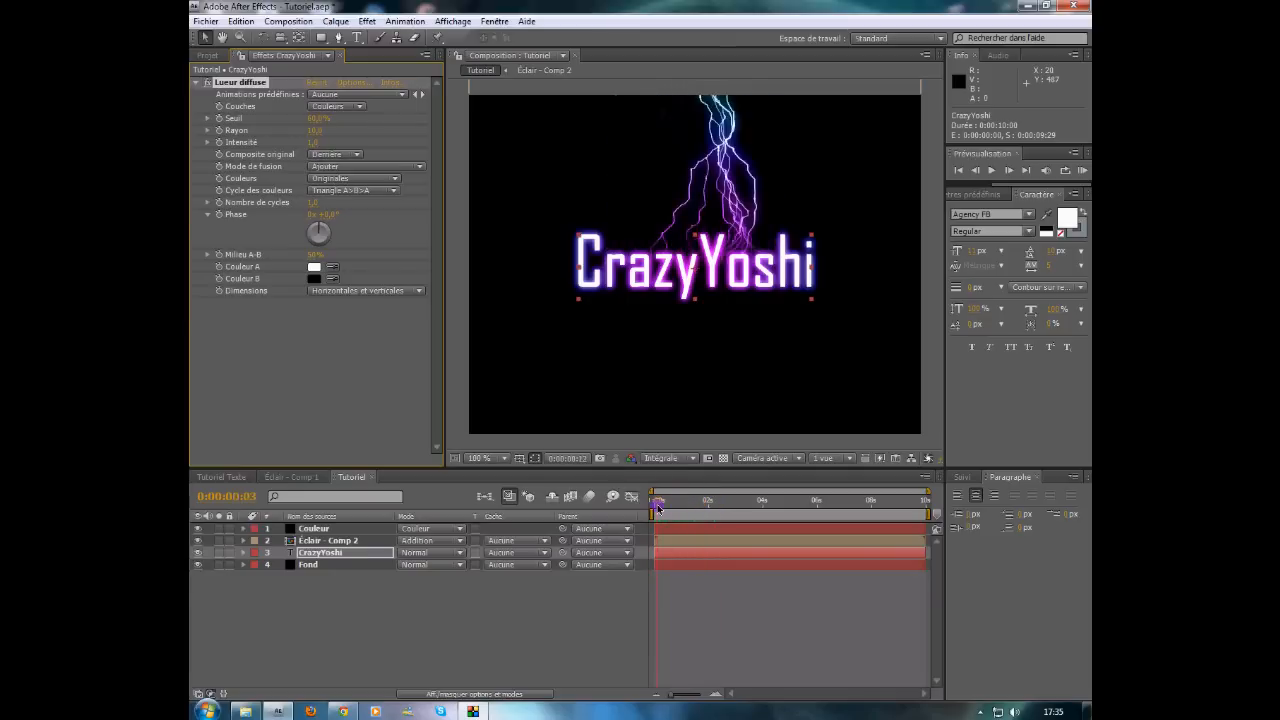
Step: Set the Couleur layer's Dégradé end colour to a fully saturated bright cyan while Fond is hidden, and show Fond again
{"action": "left_click", "coordinate": [314, 528]}
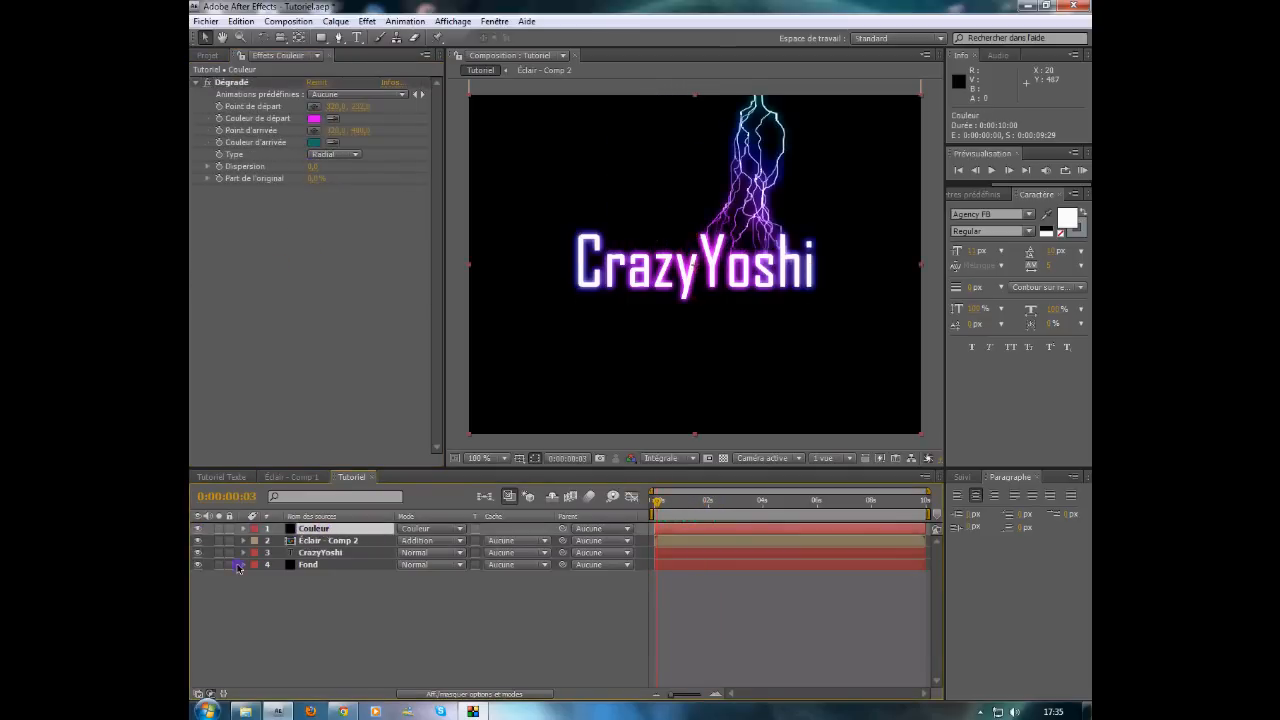
{"action": "left_click", "coordinate": [198, 565]}
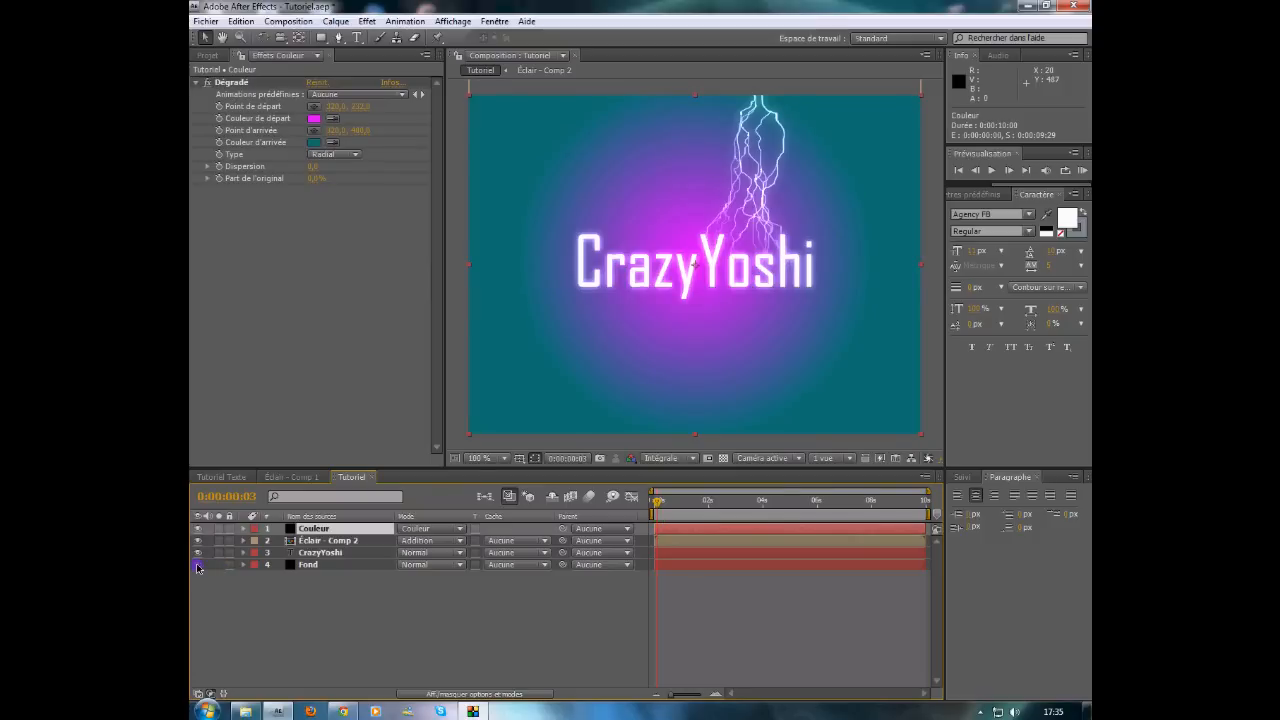
{"action": "left_click", "coordinate": [198, 566]}
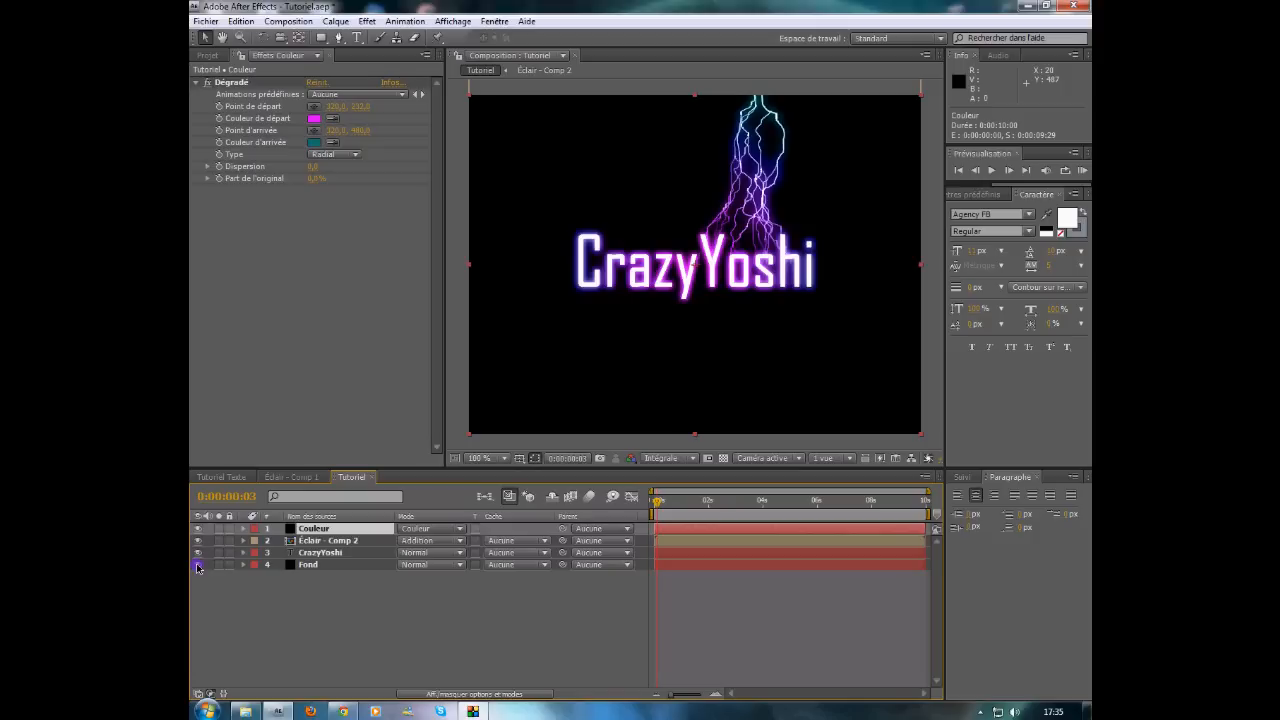
{"action": "left_click", "coordinate": [198, 566]}
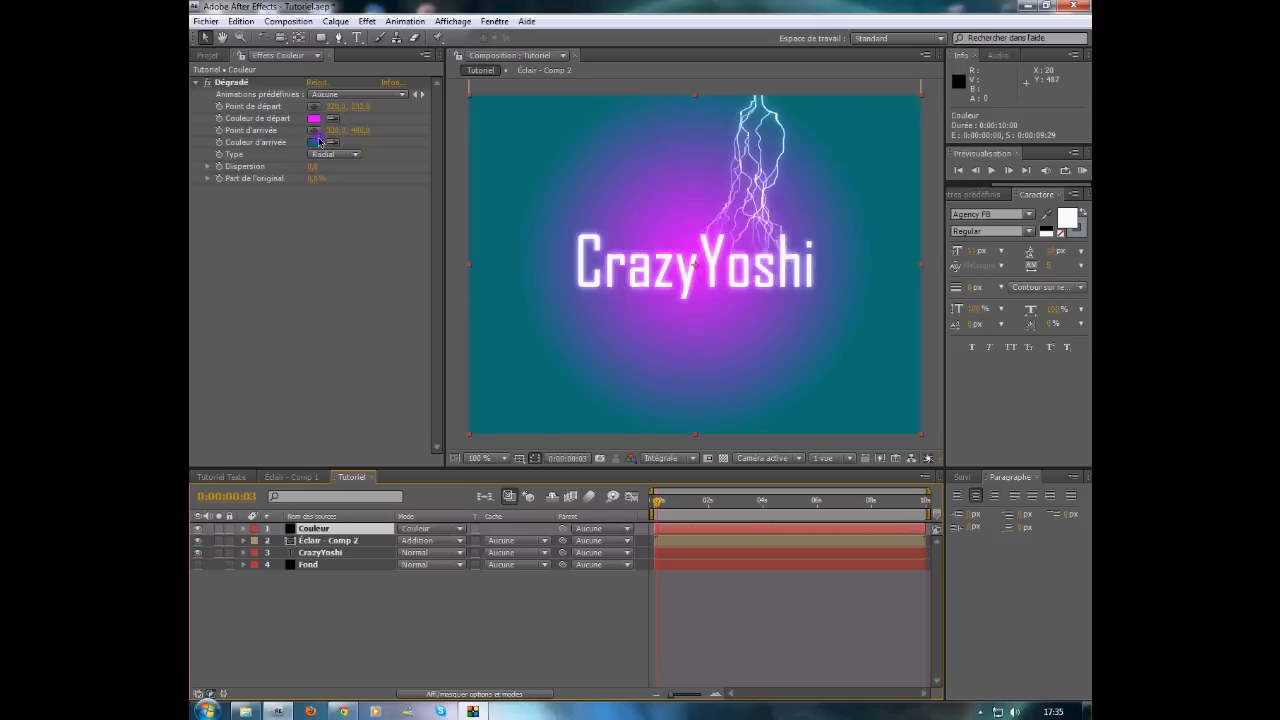
{"action": "left_click", "coordinate": [317, 143]}
{"action": "mouse_move", "coordinate": [604, 574]}
{"action": "left_mouse_down"}
{"action": "mouse_move", "coordinate": [615, 500]}
{"action": "mouse_move", "coordinate": [645, 444]}
{"action": "left_mouse_up"}
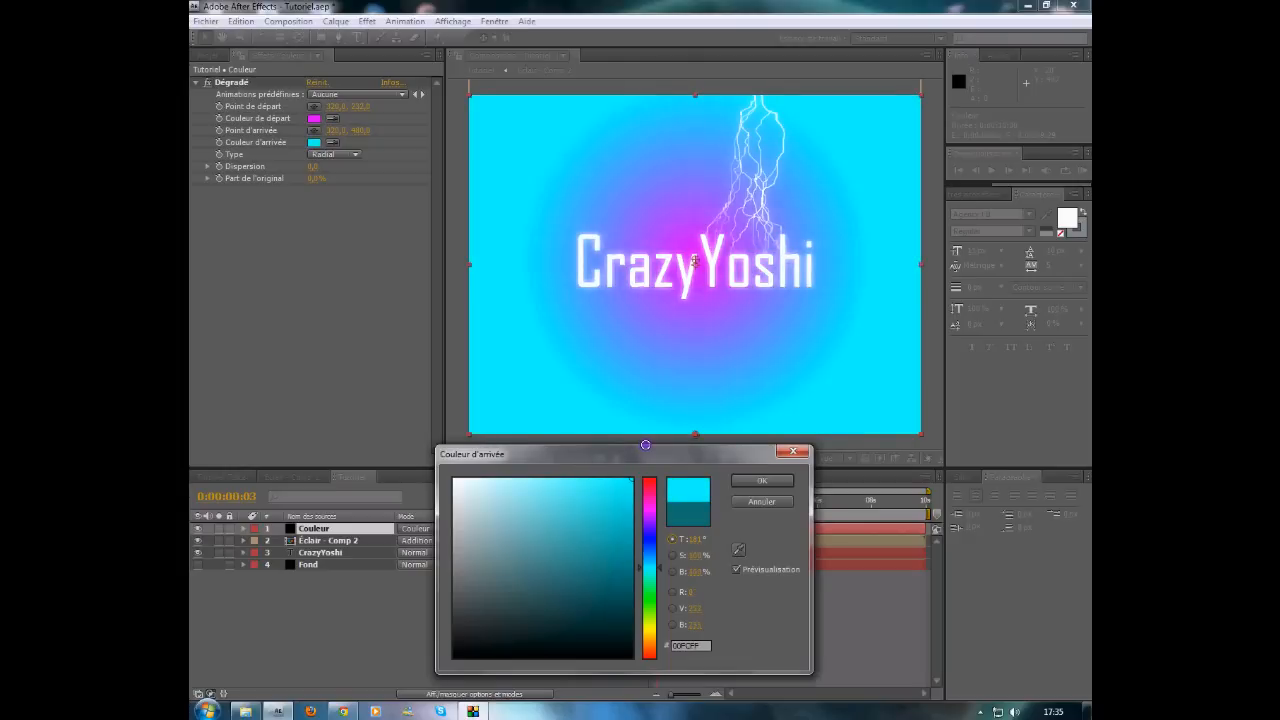
{"action": "left_click", "coordinate": [762, 481]}
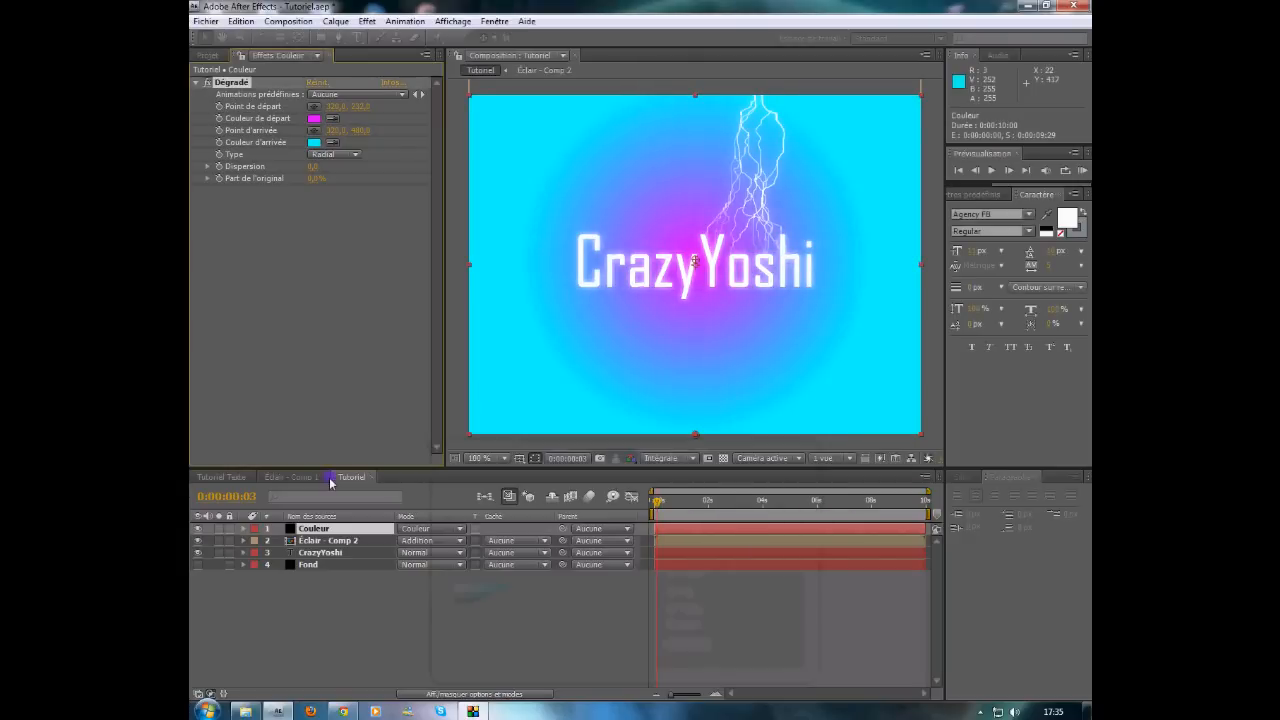
{"action": "left_click", "coordinate": [197, 566]}
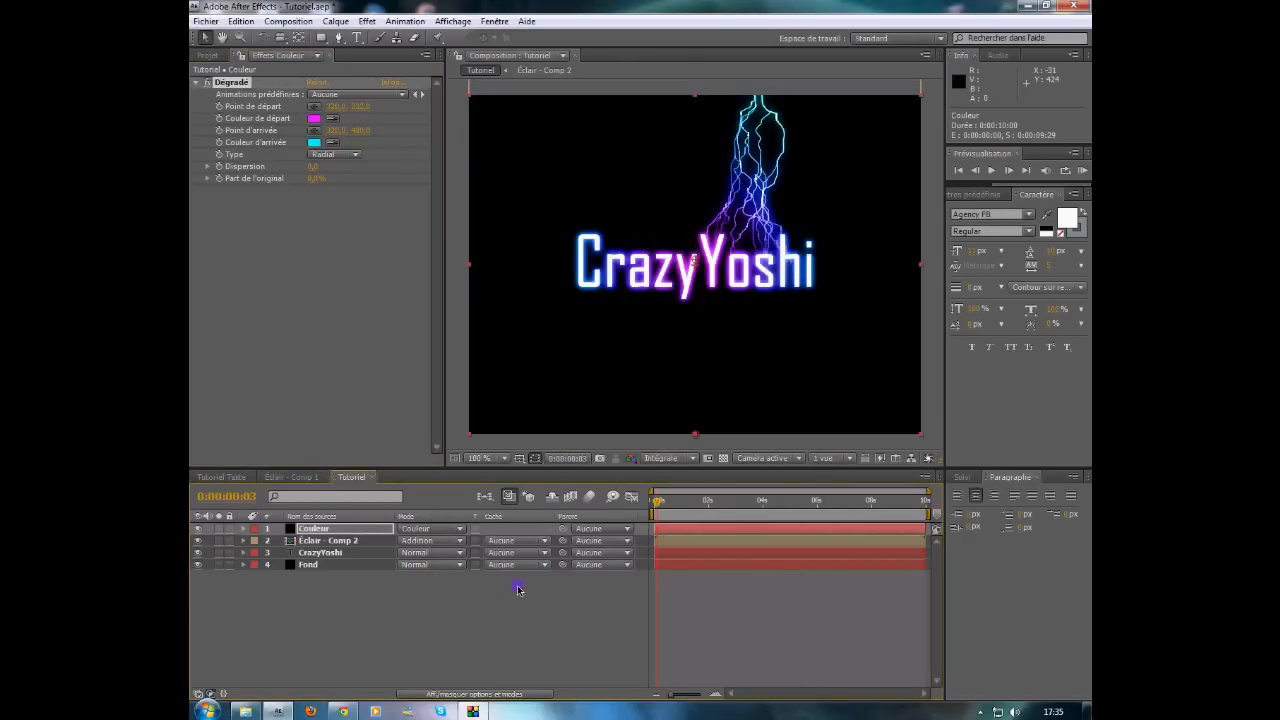
Step: Move the current time to 0:00:01:00
{"action": "mouse_move", "coordinate": [658, 505]}
{"action": "left_mouse_down"}
{"action": "mouse_move", "coordinate": [645, 503]}
{"action": "mouse_move", "coordinate": [707, 504]}
{"action": "mouse_move", "coordinate": [619, 505]}
{"action": "mouse_move", "coordinate": [676, 506]}
{"action": "mouse_move", "coordinate": [652, 505]}
{"action": "left_mouse_up"}
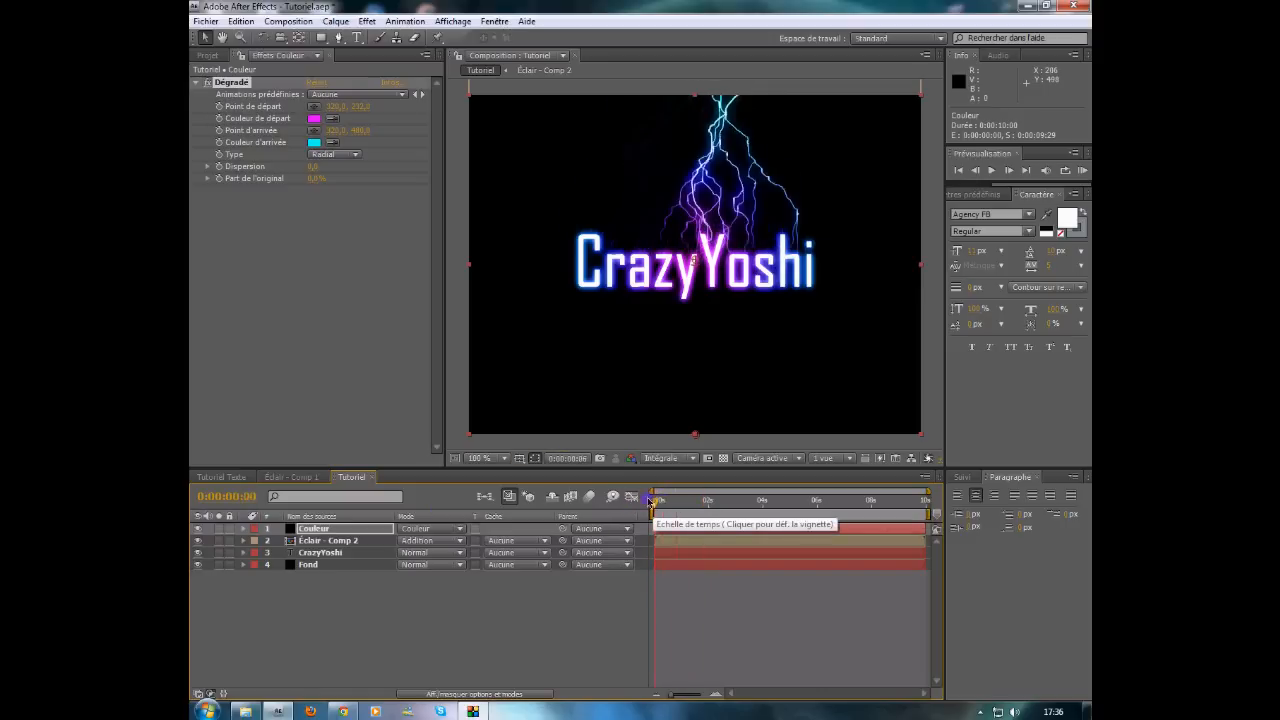
{"action": "left_click", "coordinate": [584, 459]}
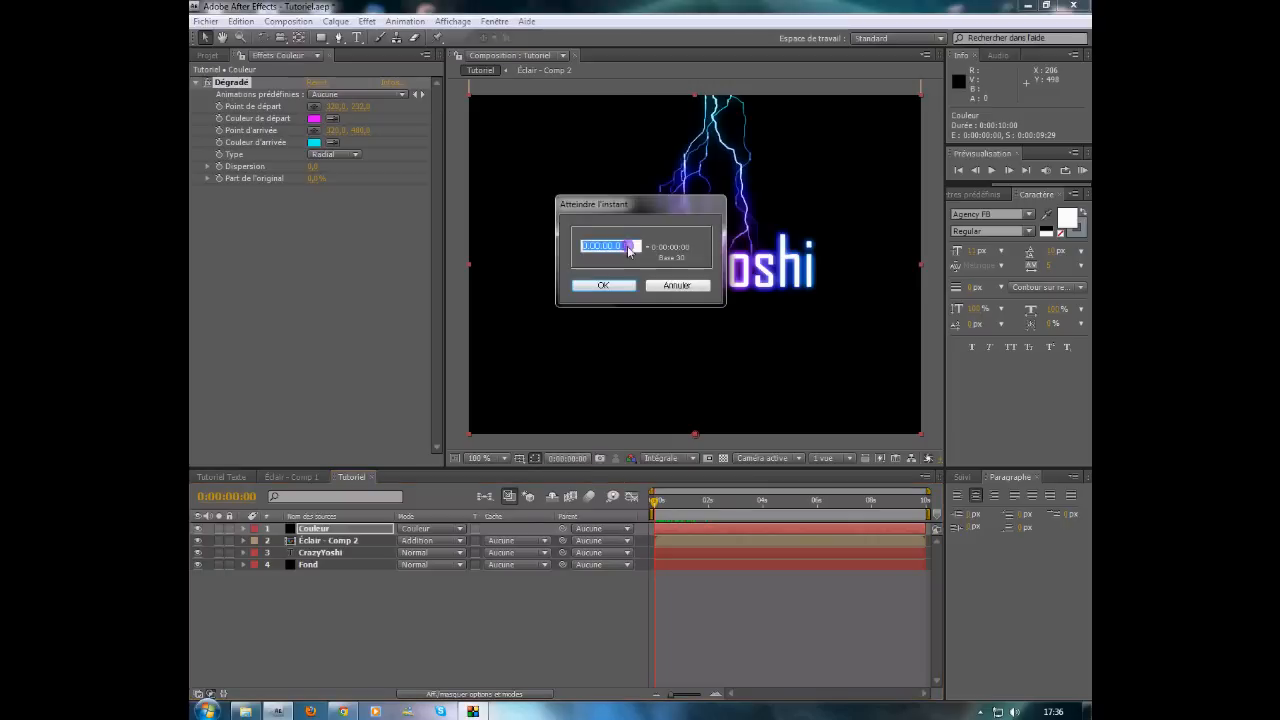
{"action": "left_click", "coordinate": [606, 246]}
{"action": "type", "text": "1"}
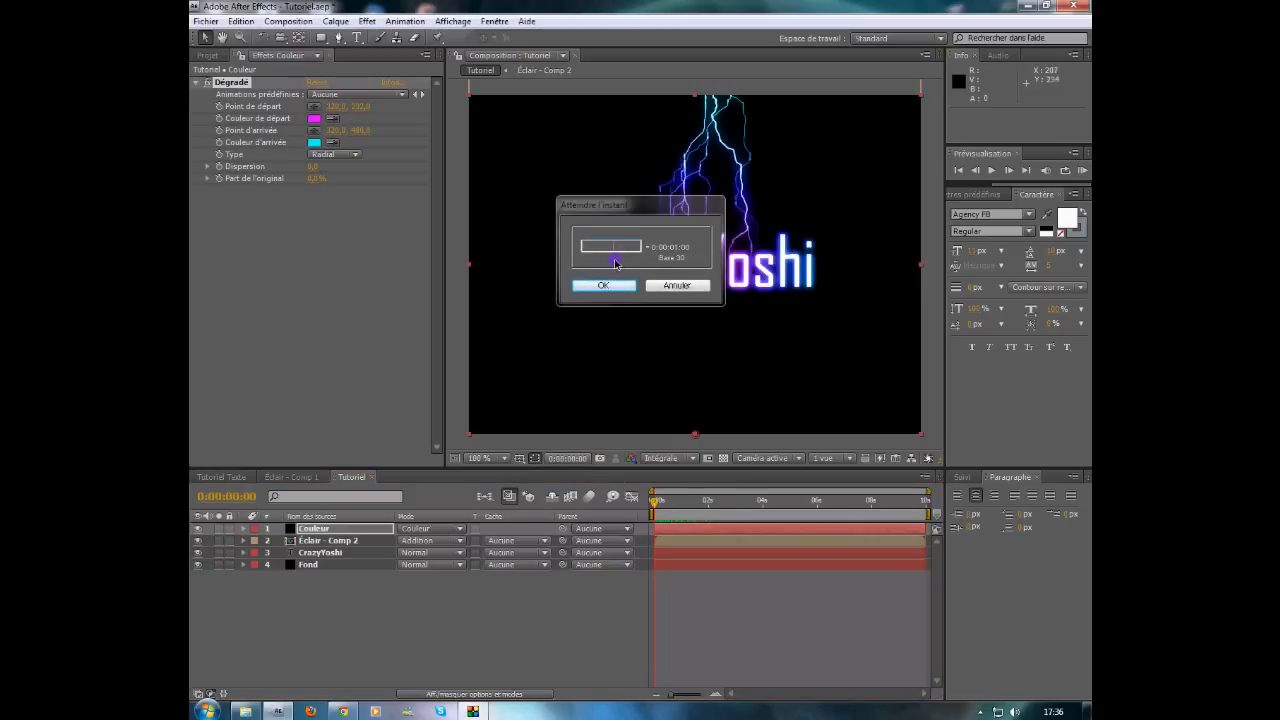
{"action": "key", "text": "Return"}
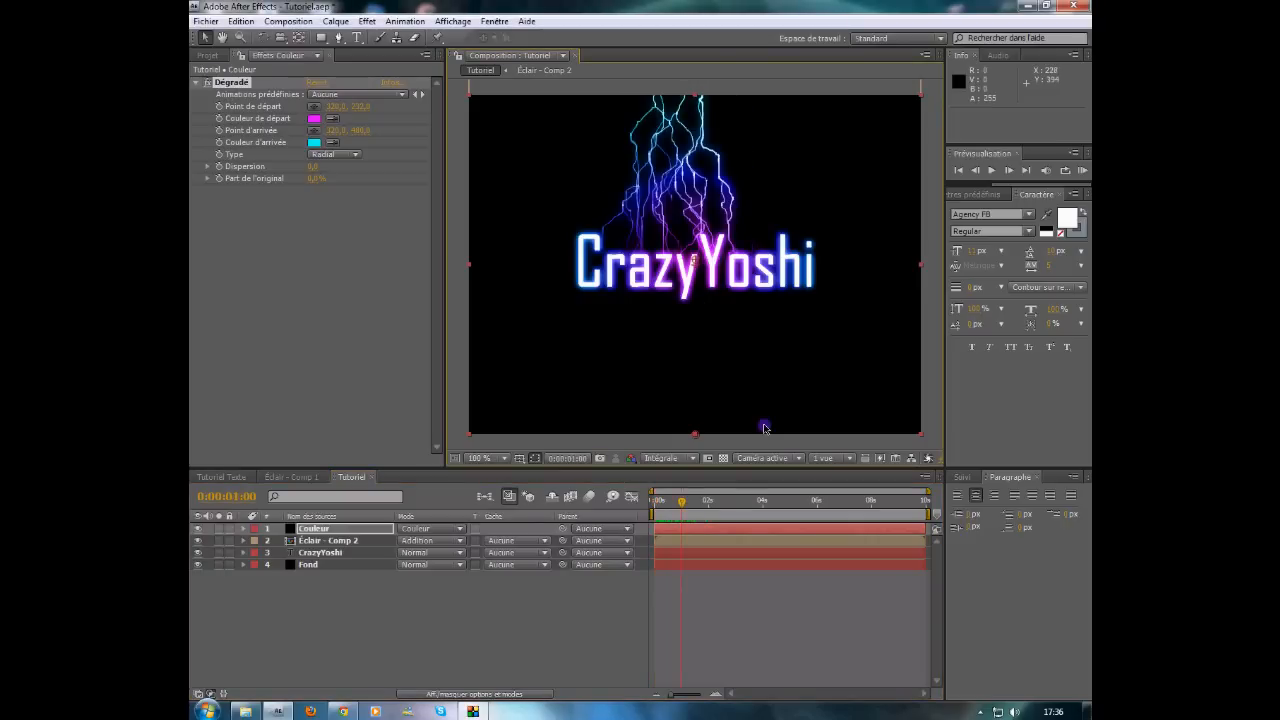
{"action": "left_click", "coordinate": [668, 530]}
{"action": "left_click", "coordinate": [347, 555]}
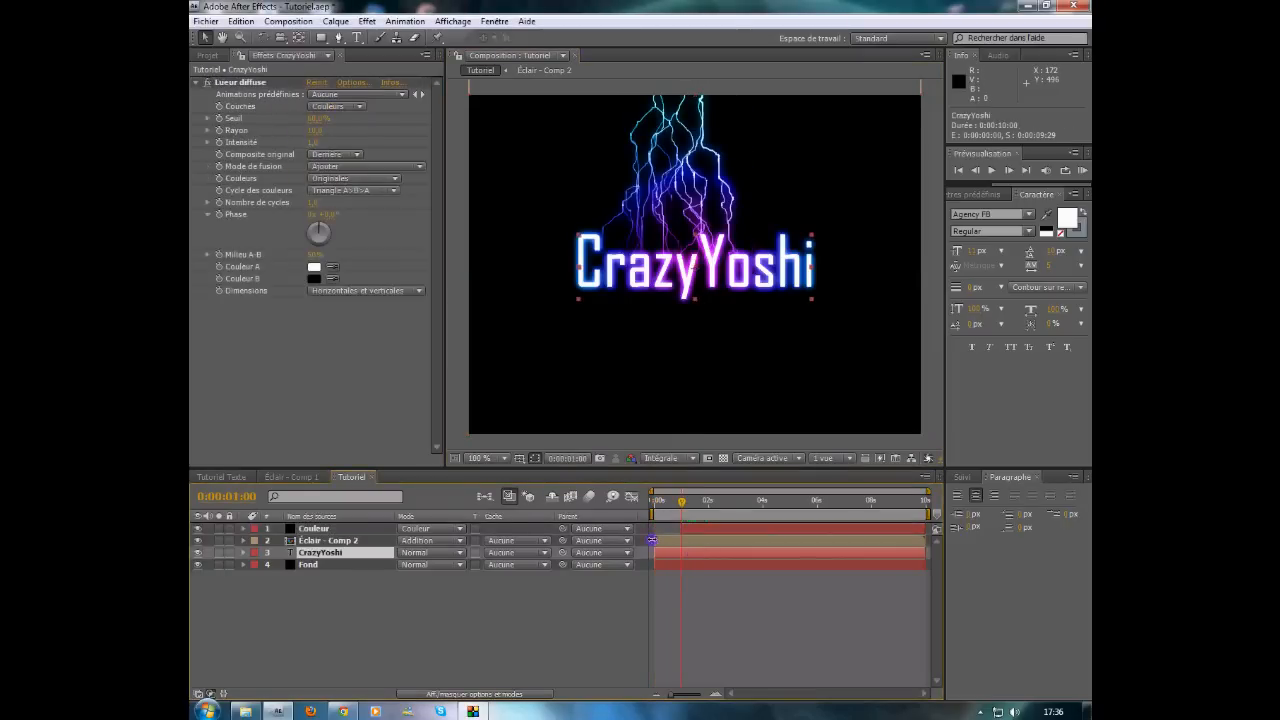
{"action": "key", "text": "ctrl+z"}
Step: Trim the start of both the Éclair - Comp 2 and CrazyYoshi layers to 0:00:01:00
{"action": "left_click", "coordinate": [330, 541]}
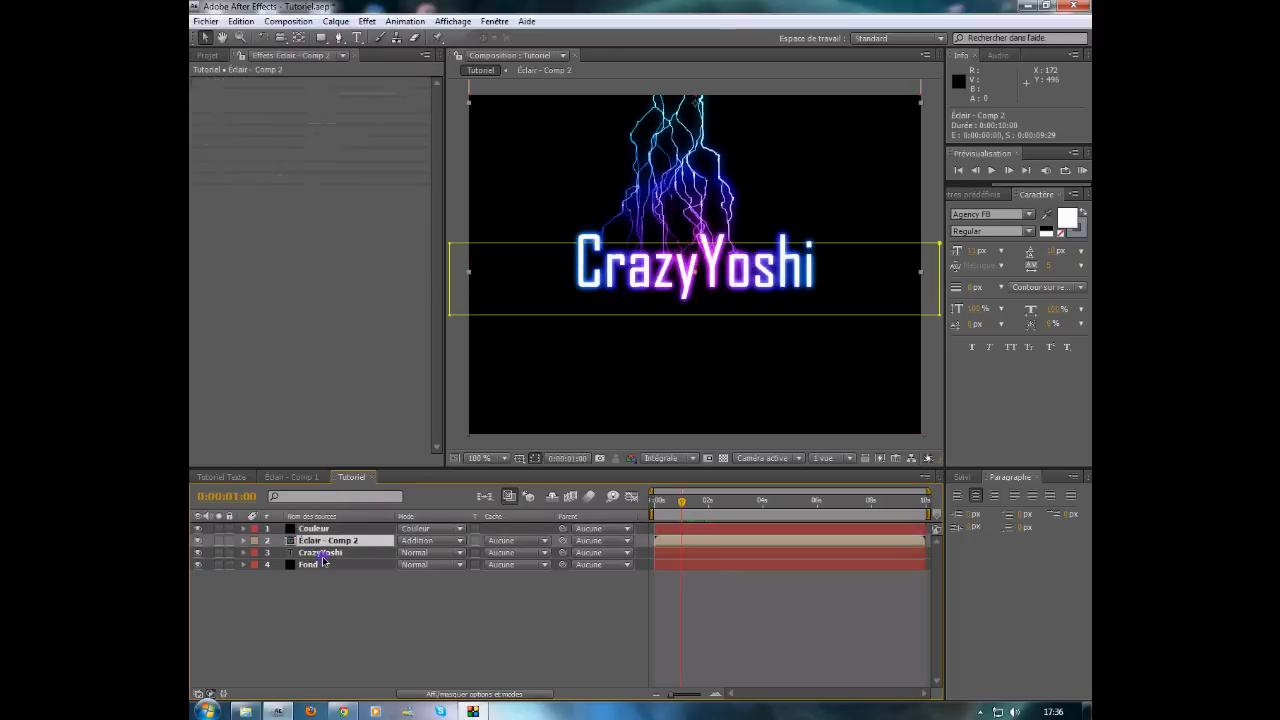
{"action": "left_click", "coordinate": [312, 553], "text": "ctrl"}
{"action": "left_click_drag", "start_coordinate": [676, 540], "coordinate": [681, 508]}
{"action": "left_click", "coordinate": [638, 598]}
{"action": "left_click", "coordinate": [657, 504]}
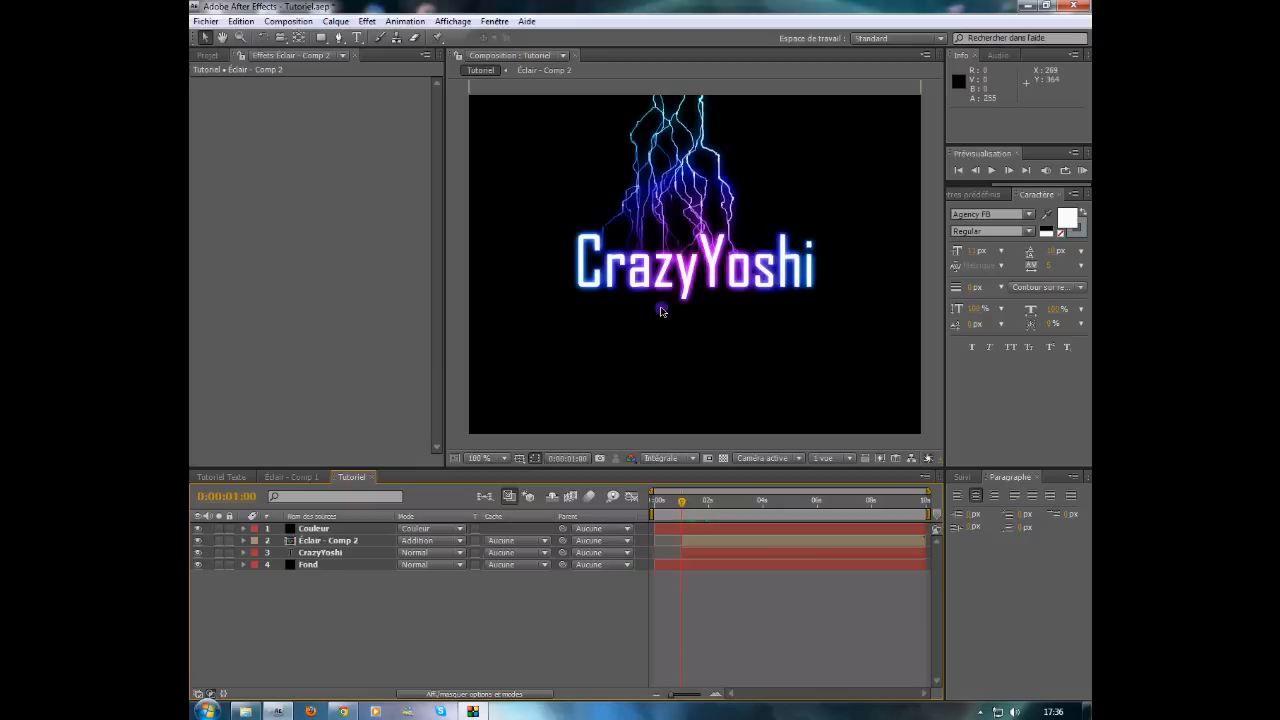
Step: Create a black solid named Bruit and place it directly above the CrazyYoshi layer
{"action": "left_click", "coordinate": [315, 553]}
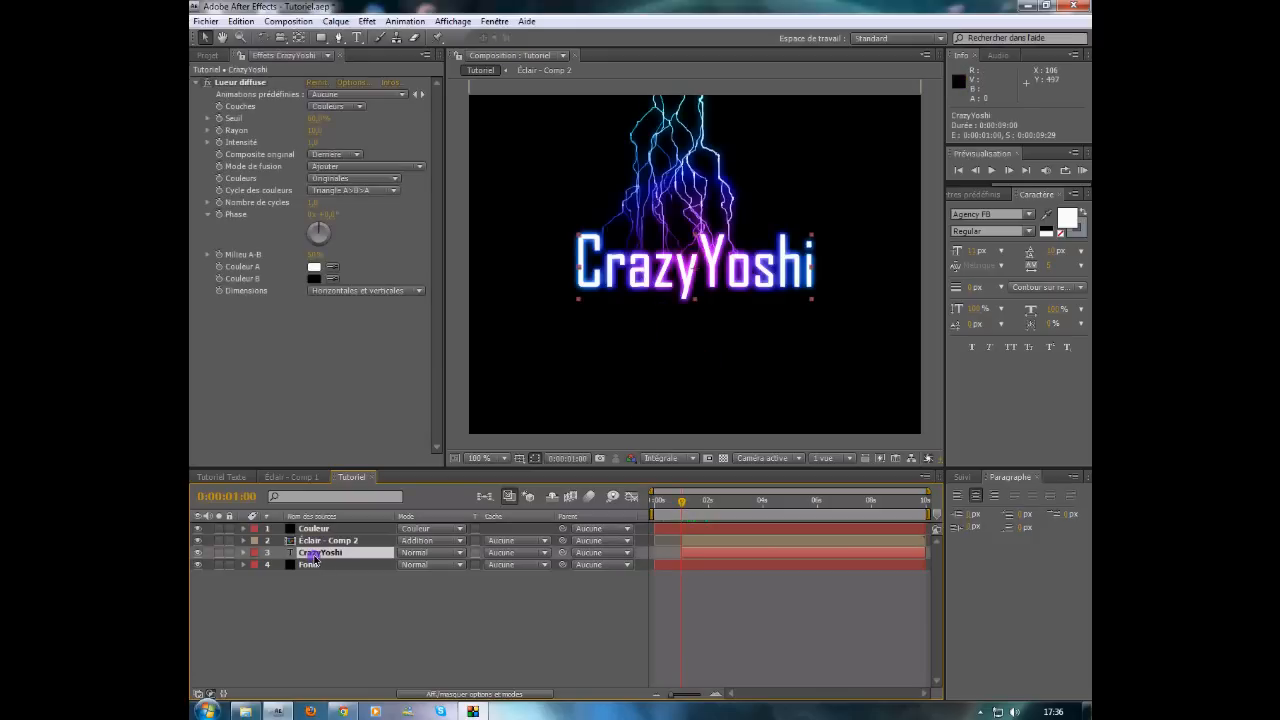
{"action": "left_click", "coordinate": [335, 21]}
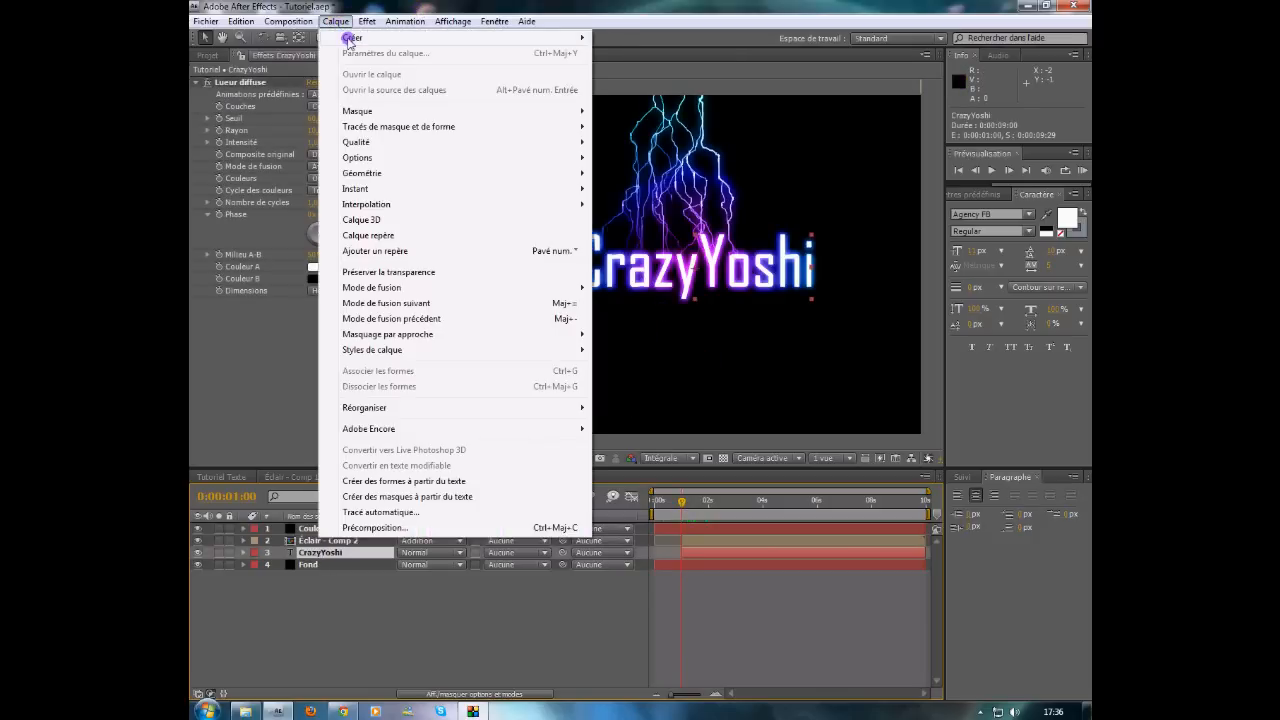
{"action": "mouse_move", "coordinate": [349, 40]}
{"action": "left_click", "coordinate": [612, 48]}
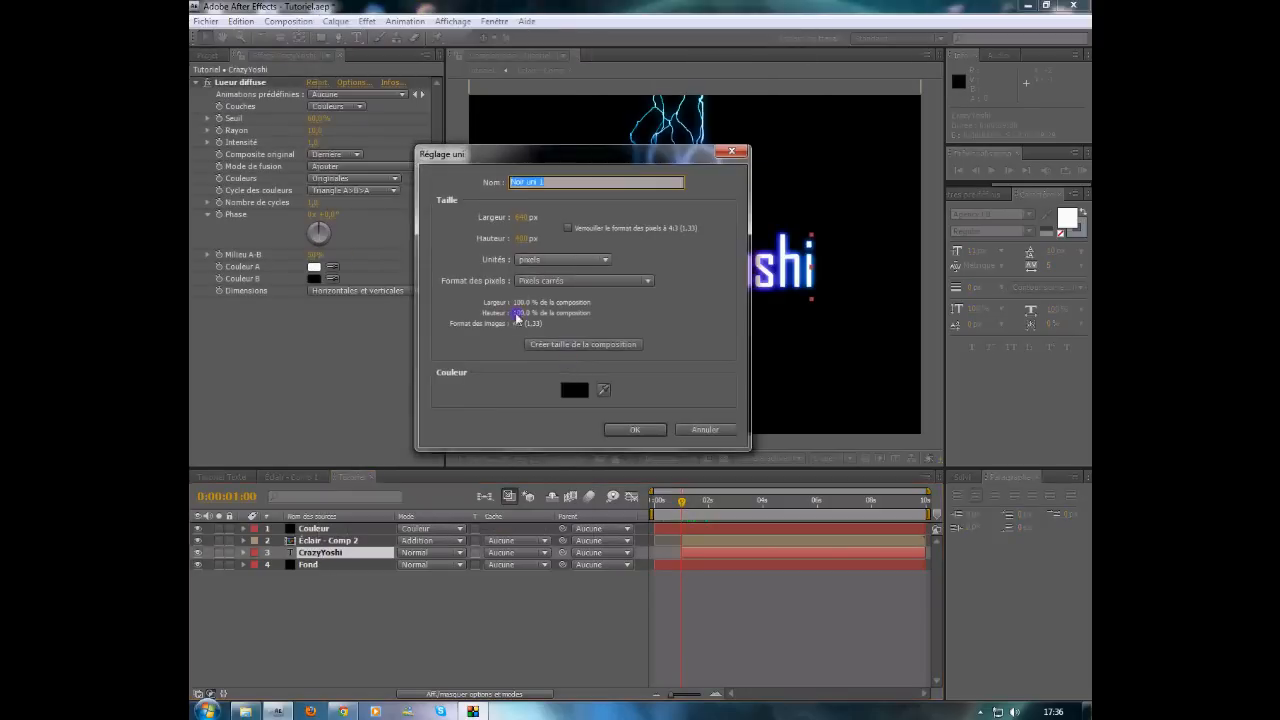
{"action": "type", "text": "Bruit"}
{"action": "key", "text": "Return"}
{"action": "left_click_drag", "start_coordinate": [318, 529], "coordinate": [320, 556]}
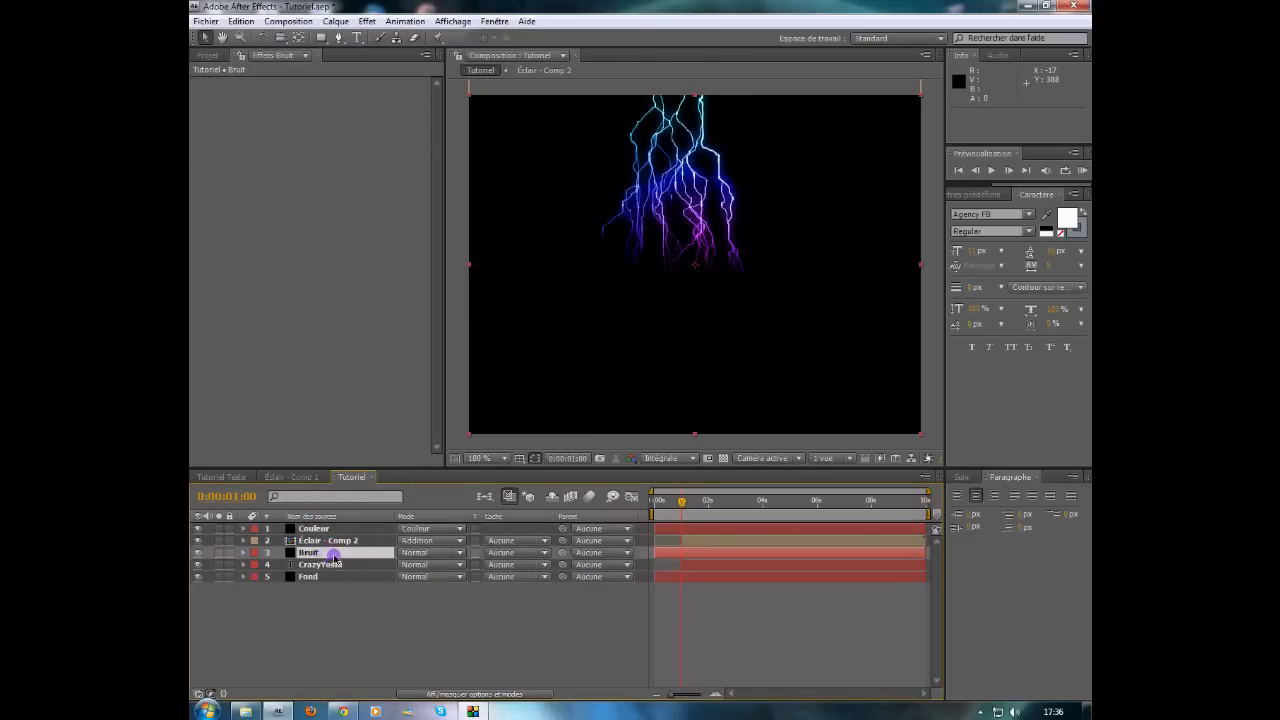
Step: Apply the Bruit fractal effect to the Bruit layer
{"action": "left_click", "coordinate": [367, 21]}
{"action": "mouse_move", "coordinate": [460, 120]}
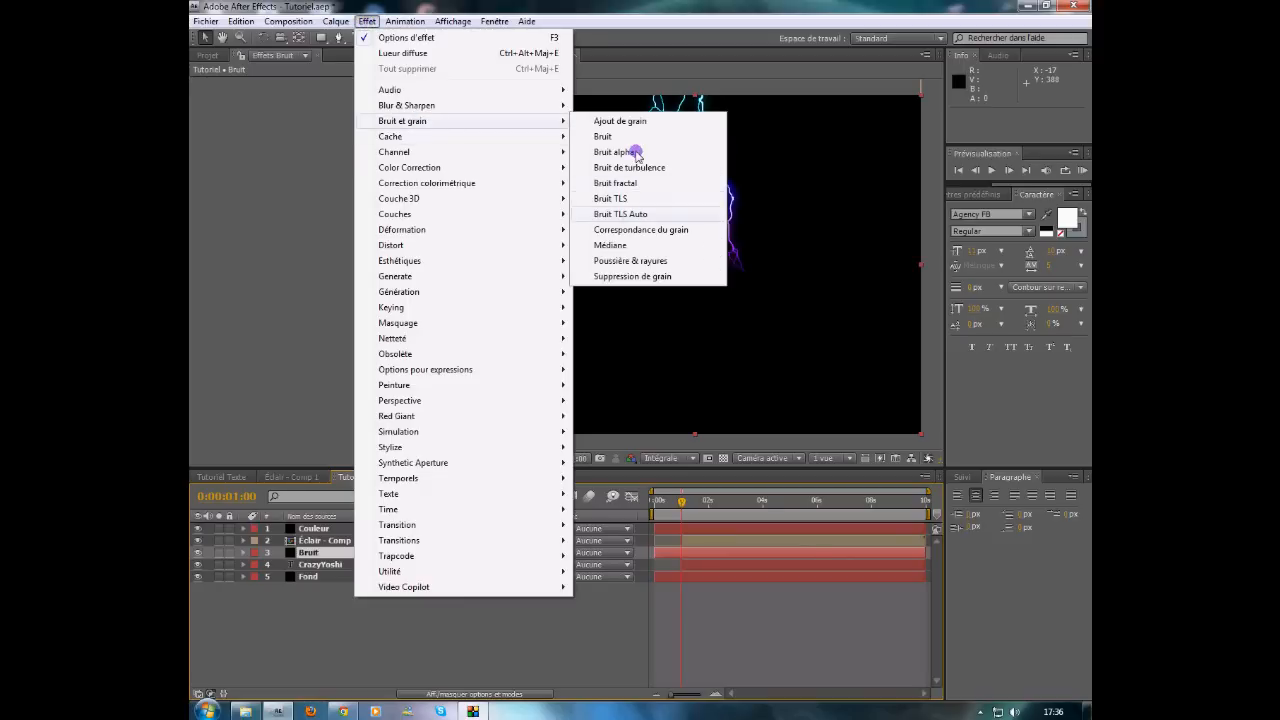
{"action": "left_click", "coordinate": [646, 184]}
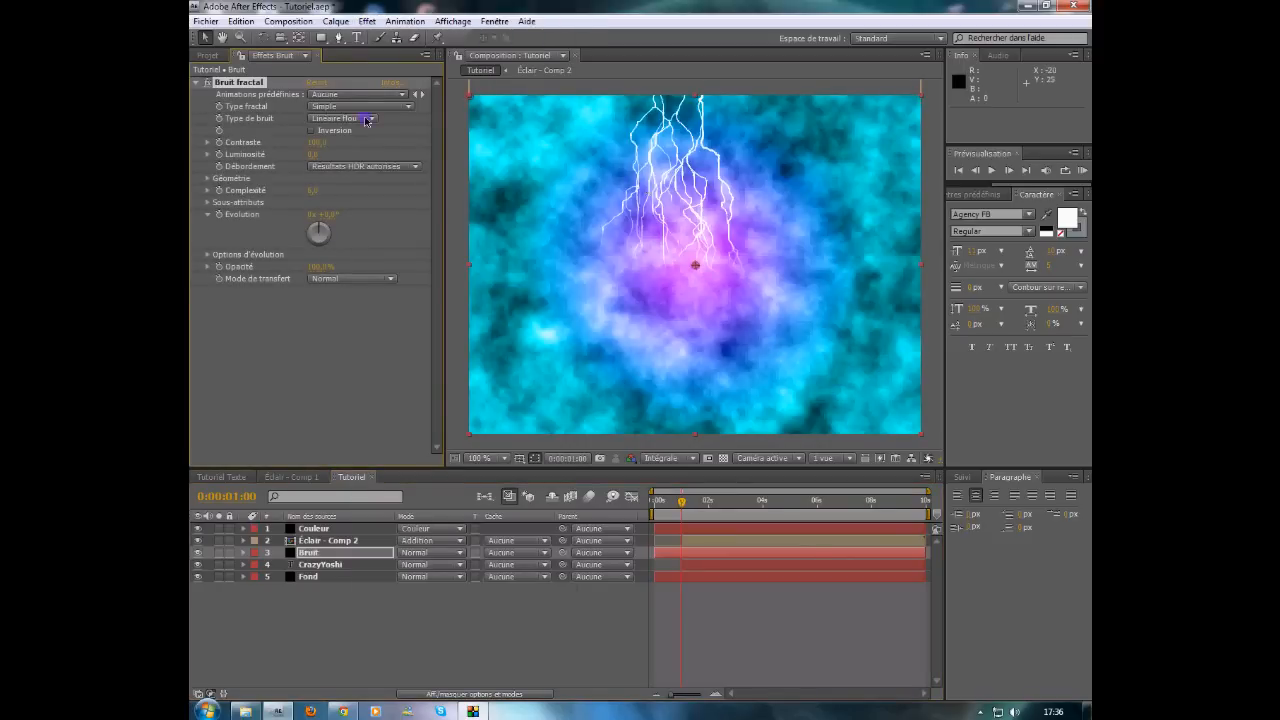
Step: Invert the fractal noise and raise its Contraste strongly to get hard black and white patches
{"action": "left_click", "coordinate": [311, 131]}
{"action": "left_click", "coordinate": [317, 142]}
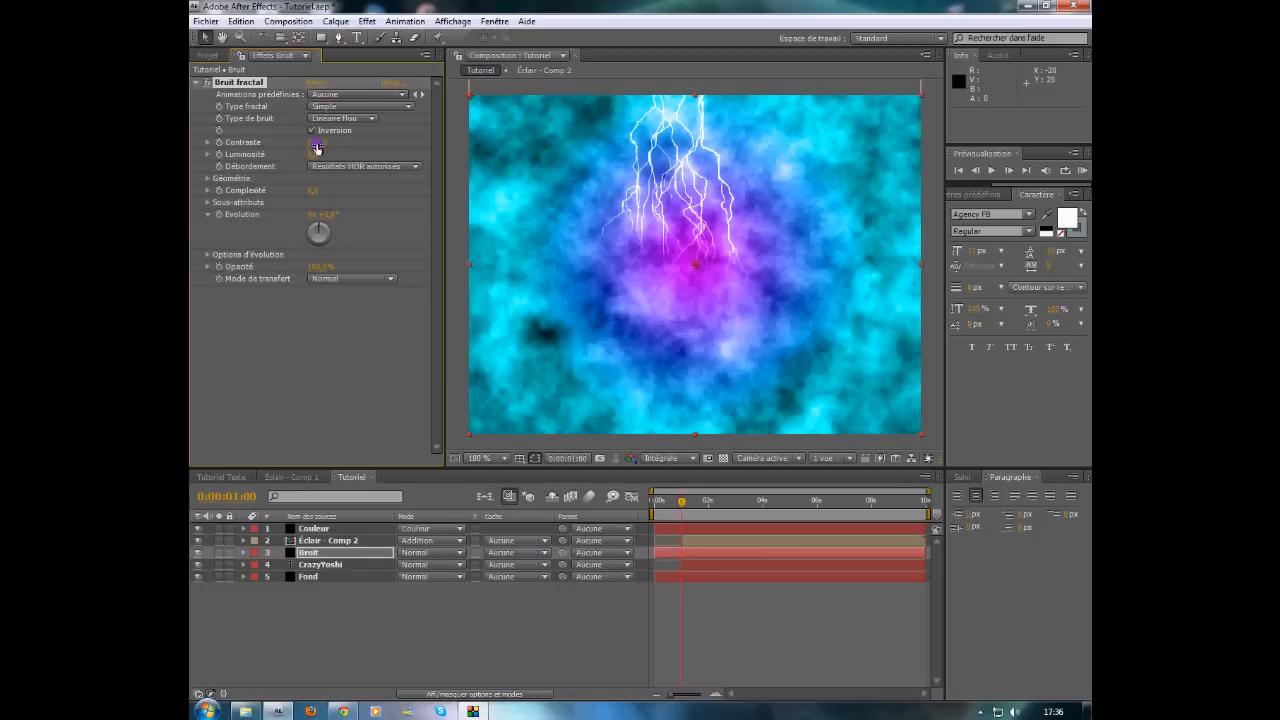
{"action": "type", "text": "160"}
{"action": "key", "text": "Return"}
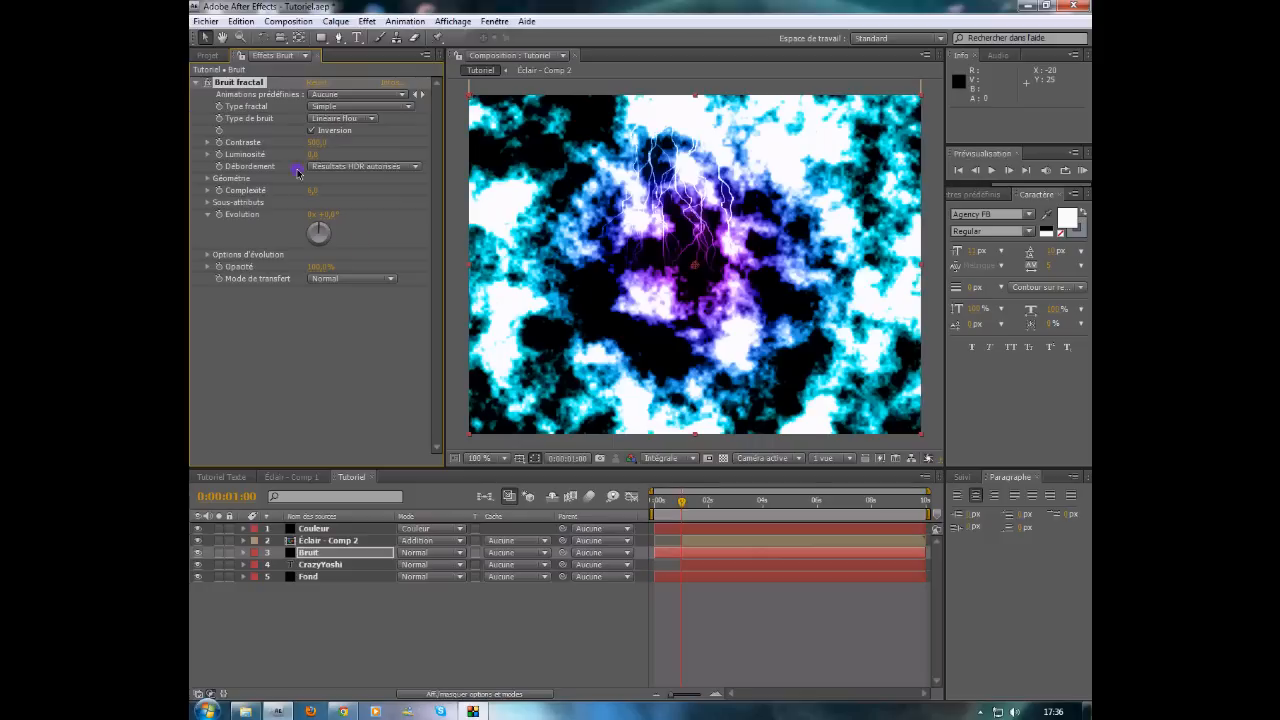
Step: Lower the noise's Luminosité to -225 and start keyframing it at 0:00:01:00
{"action": "left_click", "coordinate": [312, 155]}
{"action": "type", "text": "-200"}
{"action": "key", "text": "Return"}
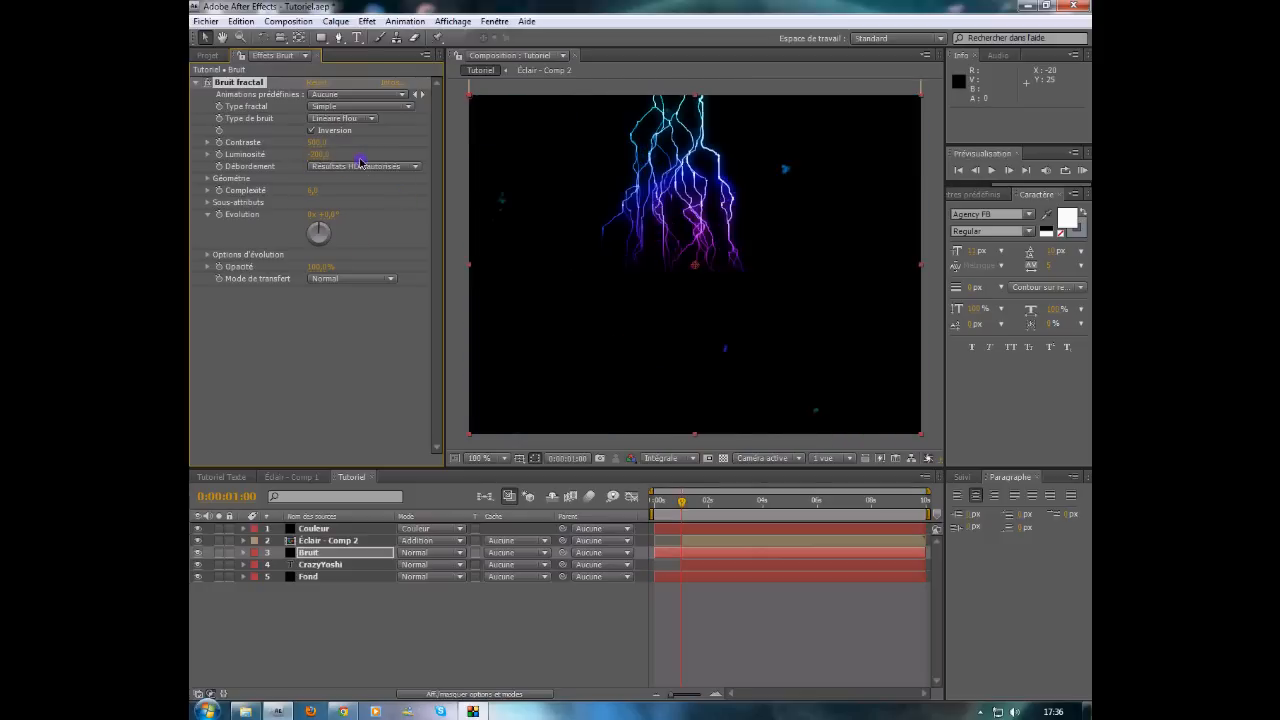
{"action": "left_click", "coordinate": [318, 155]}
{"action": "type", "text": "-225"}
{"action": "key", "text": "Return"}
{"action": "left_click", "coordinate": [220, 155]}
Step: Set the CrazyYoshi layer's track matte to Luminance inversée Bruit
{"action": "left_click", "coordinate": [318, 565]}
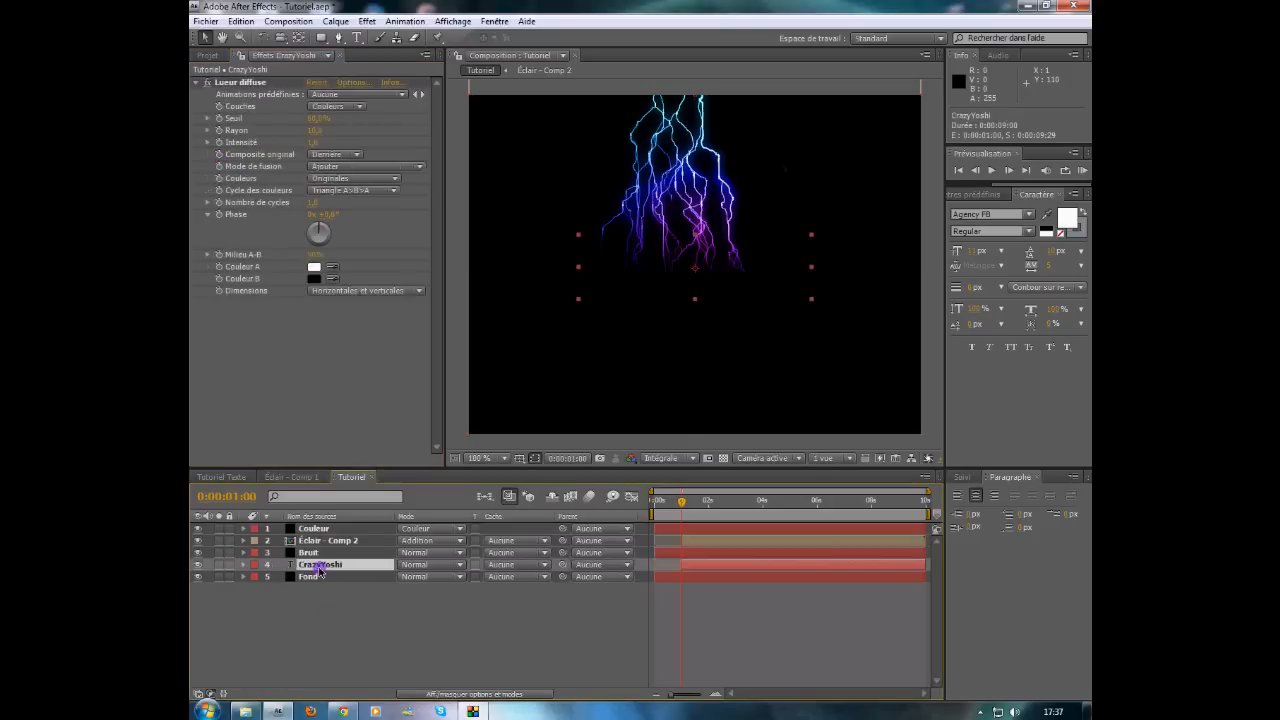
{"action": "left_click", "coordinate": [500, 566]}
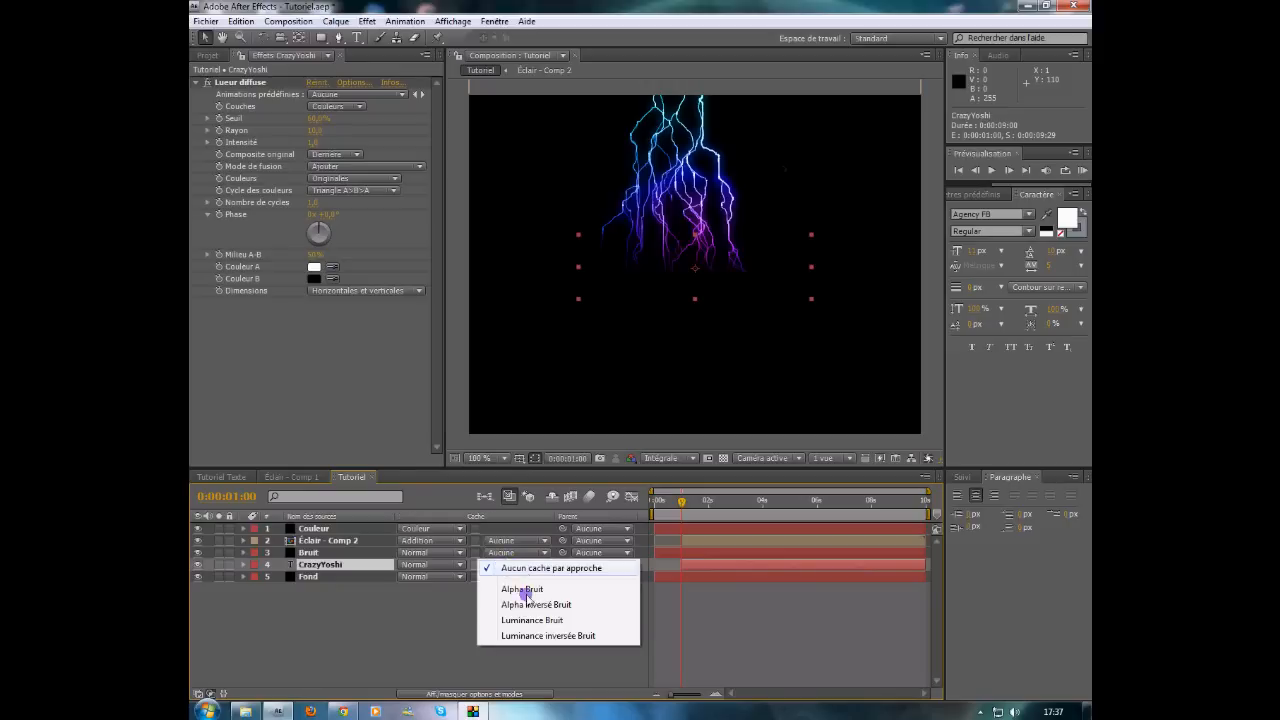
{"action": "left_click", "coordinate": [543, 635]}
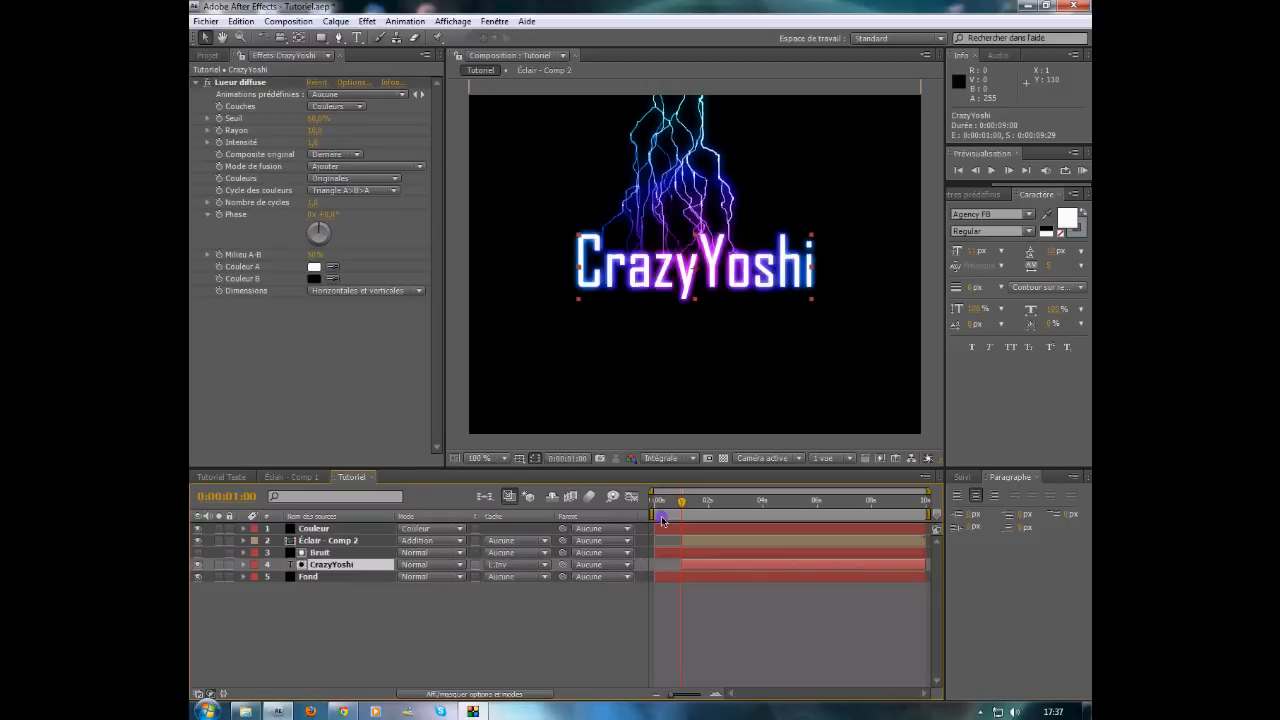
Step: Compare the Luminance and Alpha inversé mattes on CrazyYoshi, returning to Luminance inversée Bruit
{"action": "left_click", "coordinate": [518, 565]}
{"action": "left_click", "coordinate": [525, 550]}
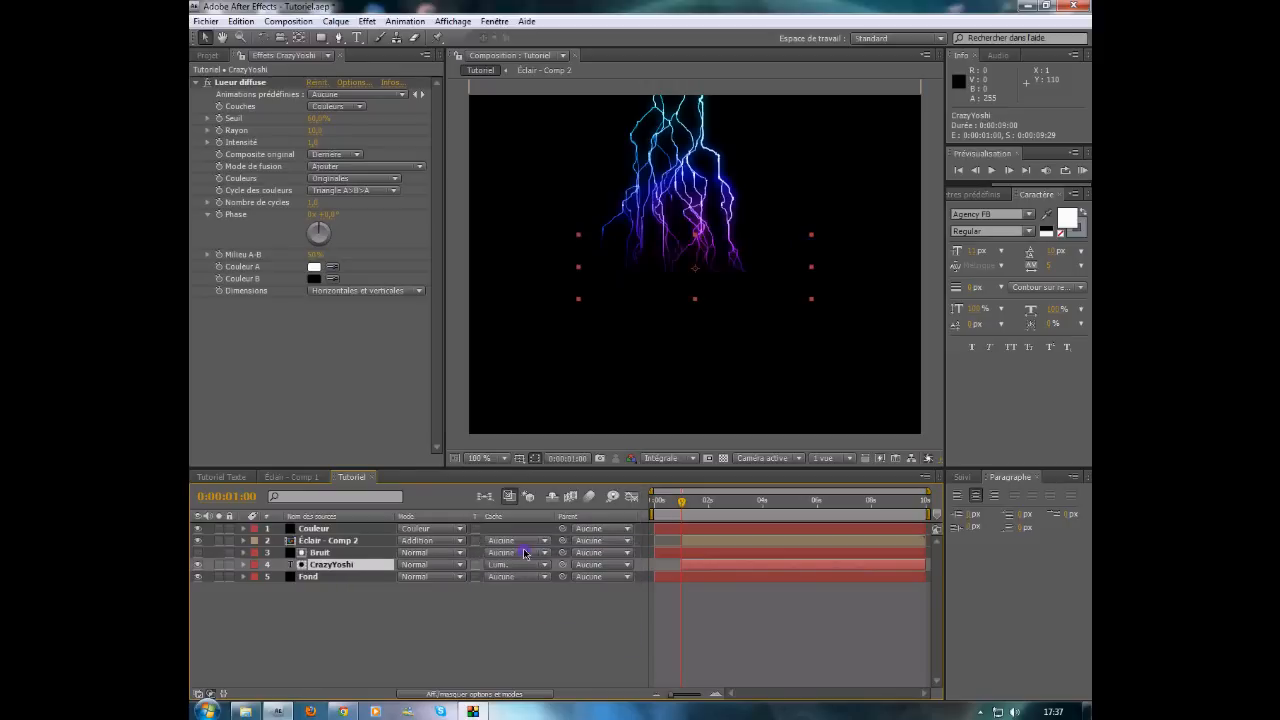
{"action": "key", "text": "space"}
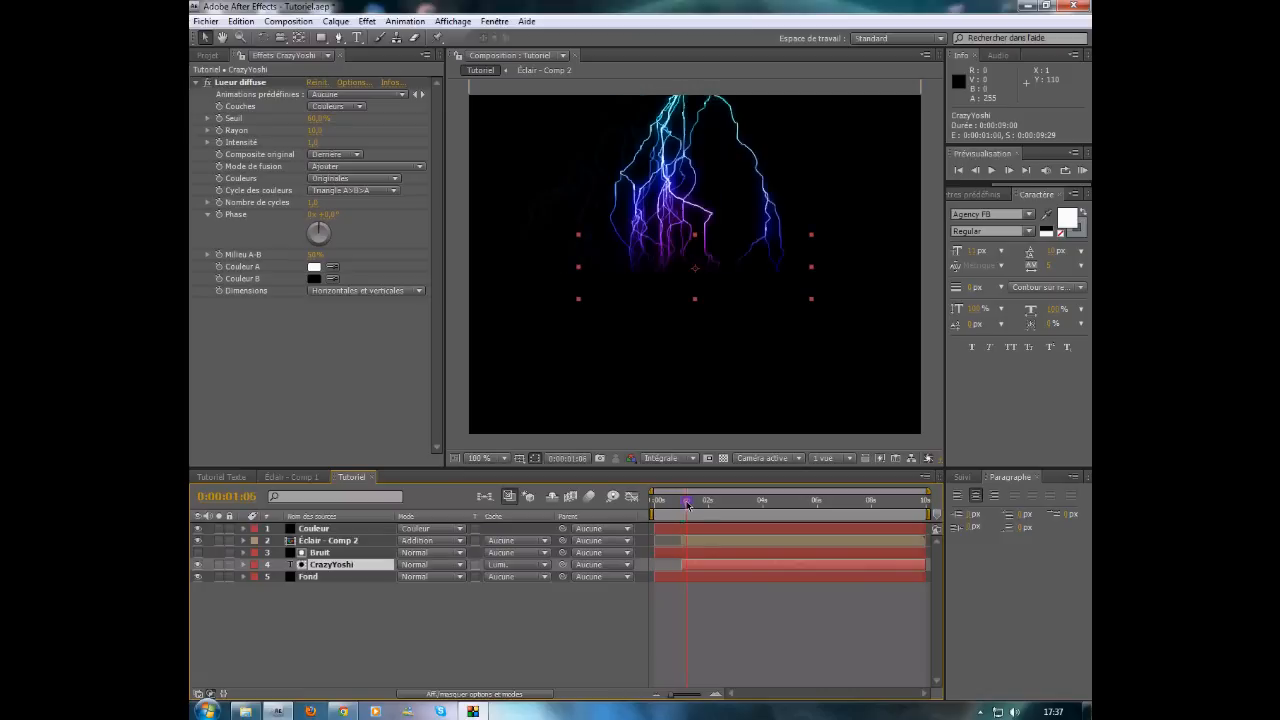
{"action": "left_click", "coordinate": [533, 564]}
{"action": "left_click", "coordinate": [520, 578]}
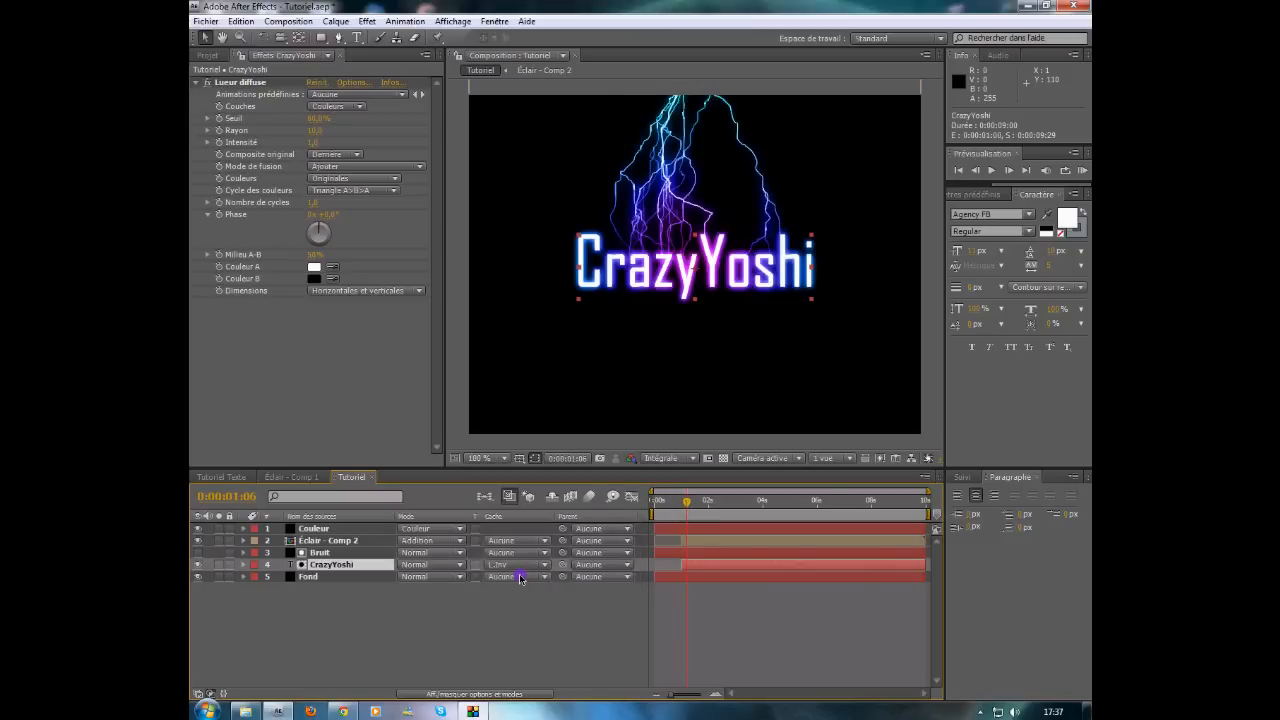
{"action": "left_click", "coordinate": [507, 566]}
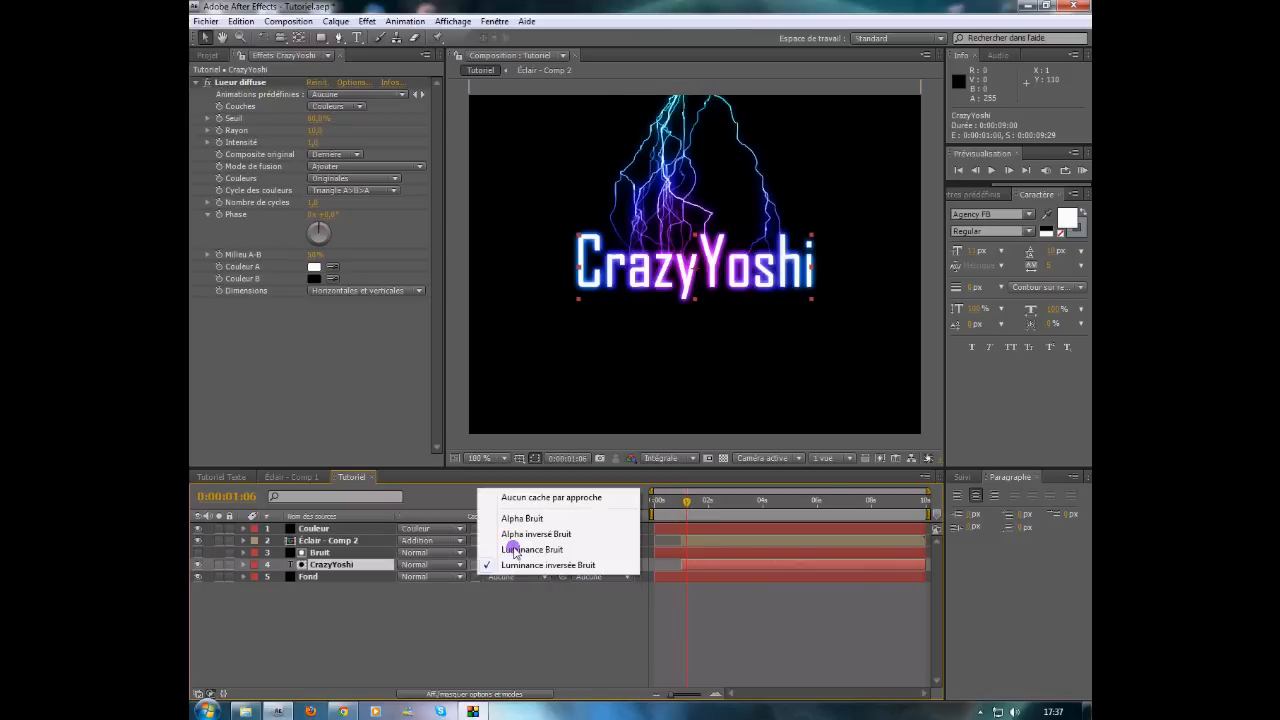
{"action": "left_click", "coordinate": [519, 536]}
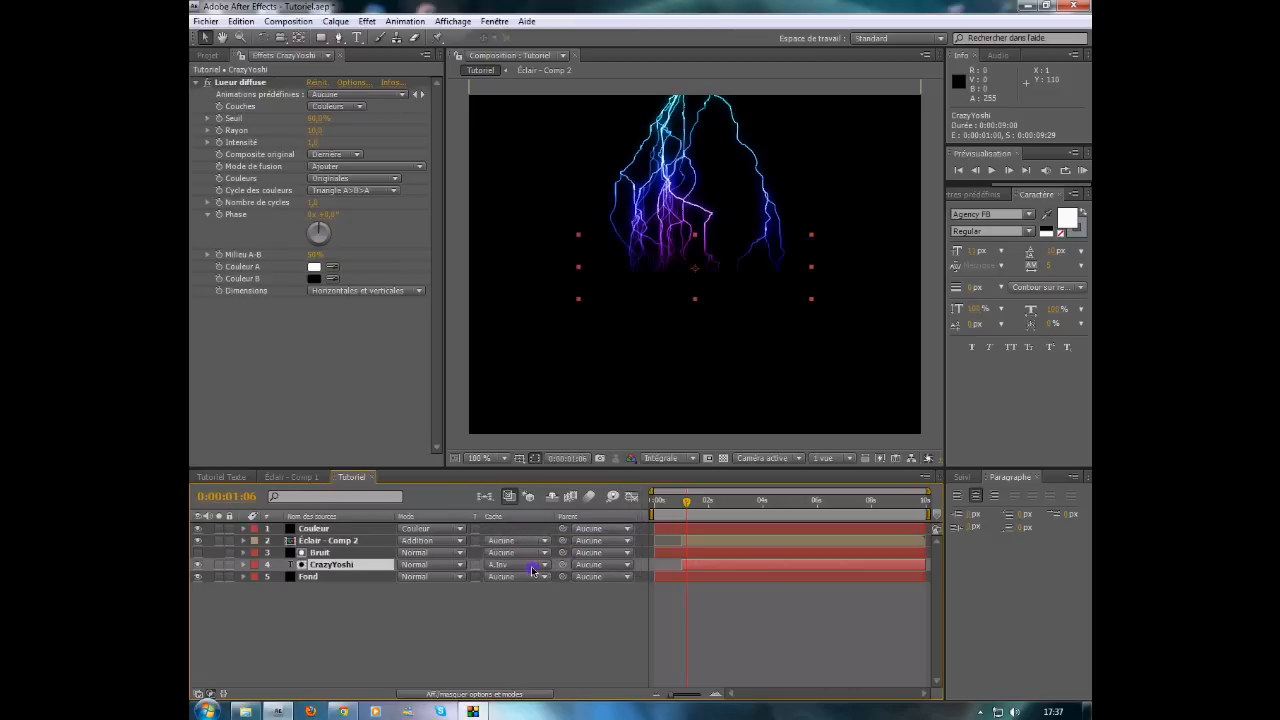
{"action": "left_click", "coordinate": [523, 570]}
{"action": "left_click", "coordinate": [519, 601]}
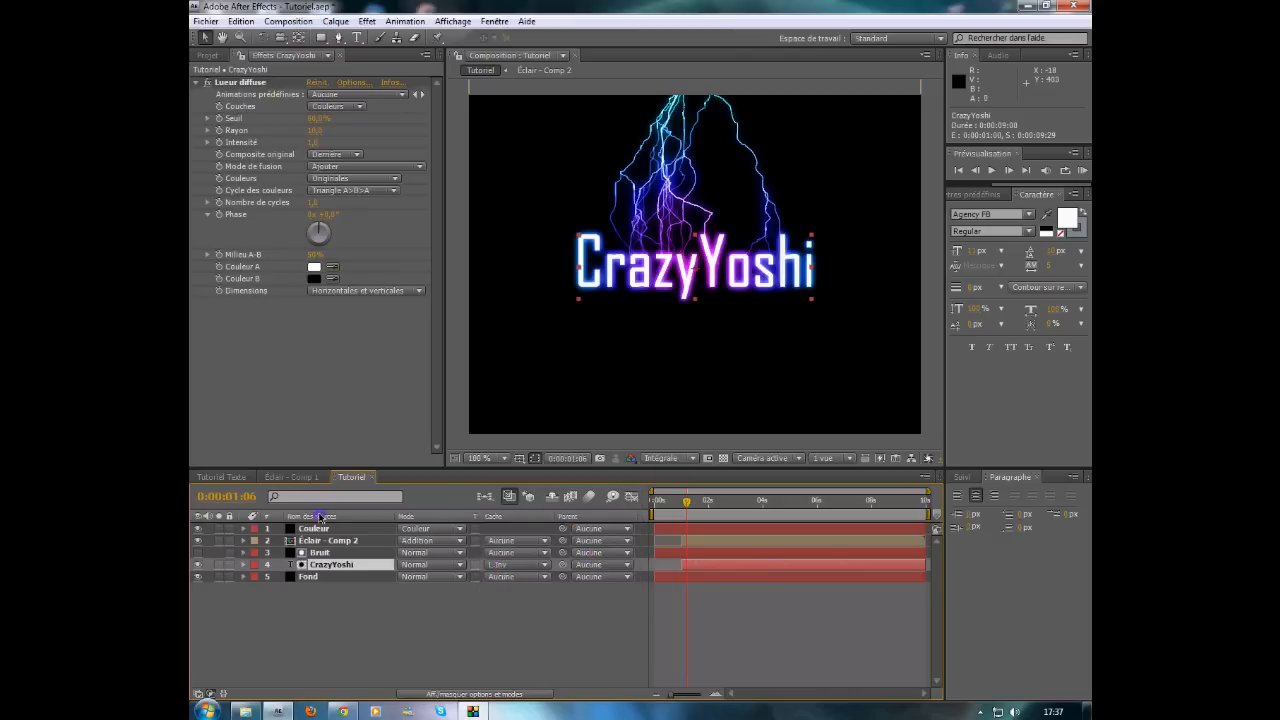
Step: Set the Bruit layer's Luminosité keyframe at 0:00:01:00 to 200 so the text starts hidden
{"action": "left_click", "coordinate": [326, 553]}
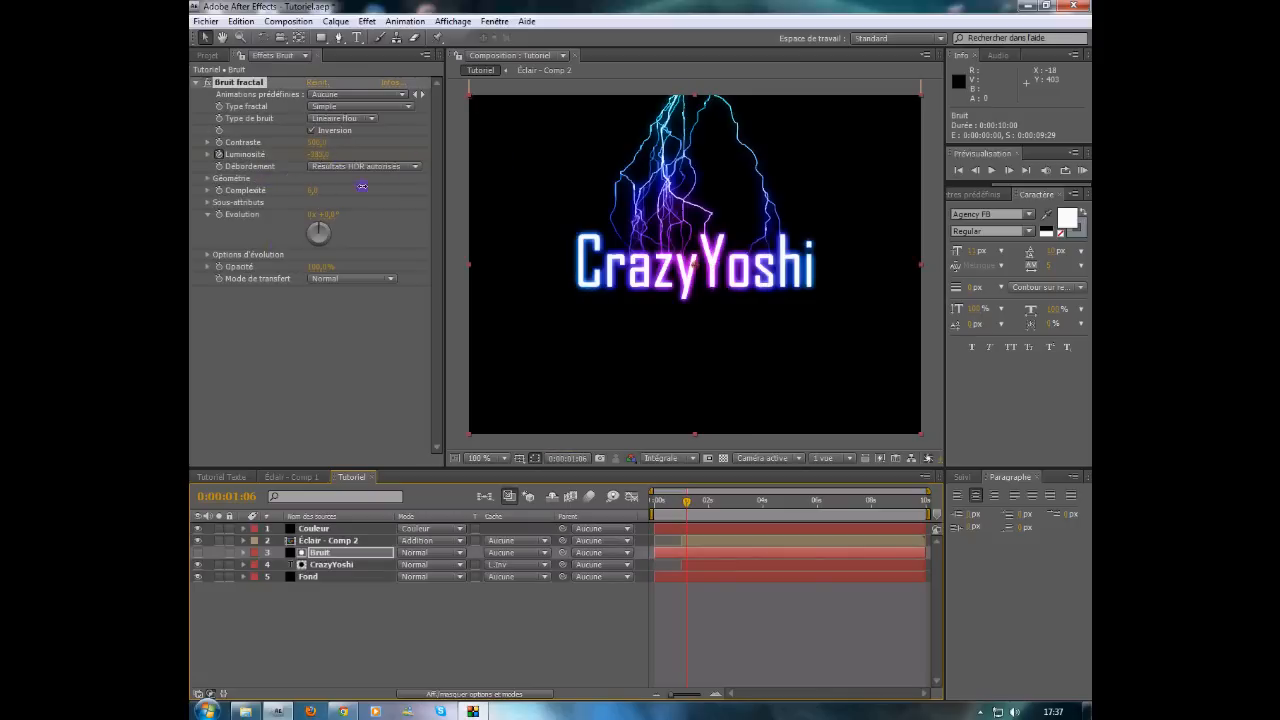
{"action": "left_click_drag", "start_coordinate": [436, 174], "coordinate": [608, 162]}
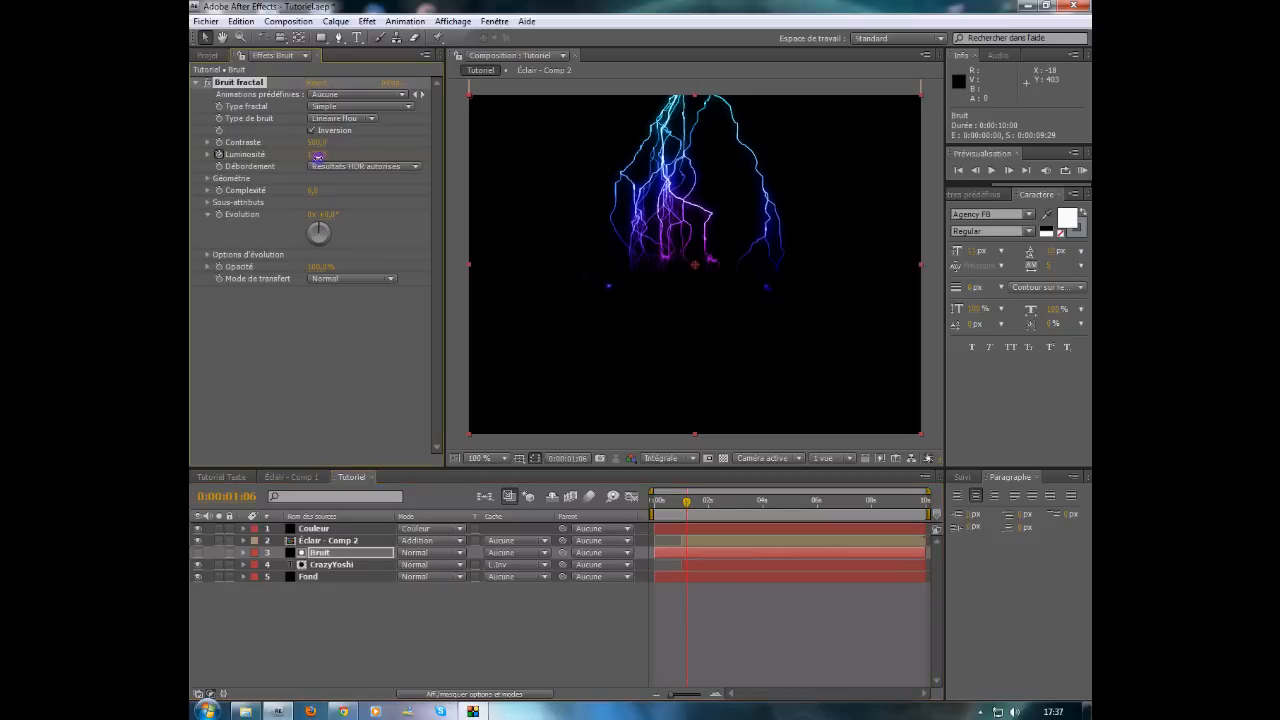
{"action": "left_click", "coordinate": [316, 157]}
{"action": "left_click", "coordinate": [683, 505]}
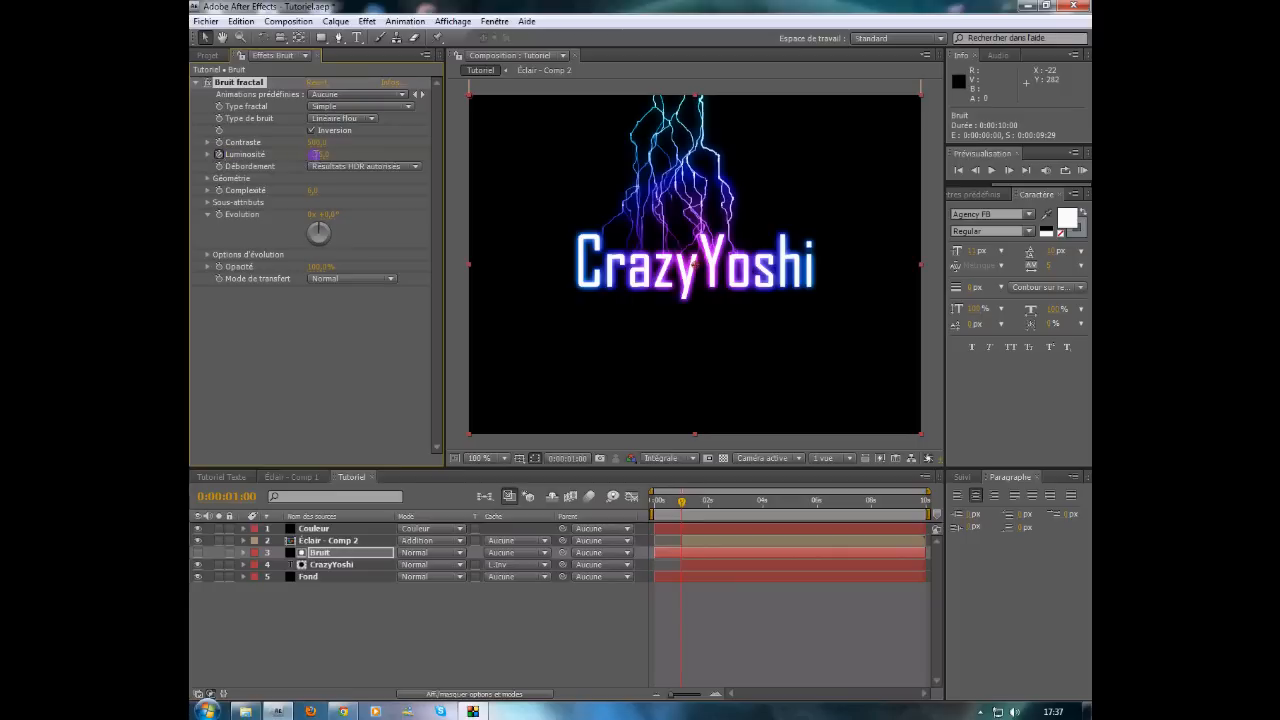
{"action": "type", "text": "200"}
{"action": "key", "text": "Return"}
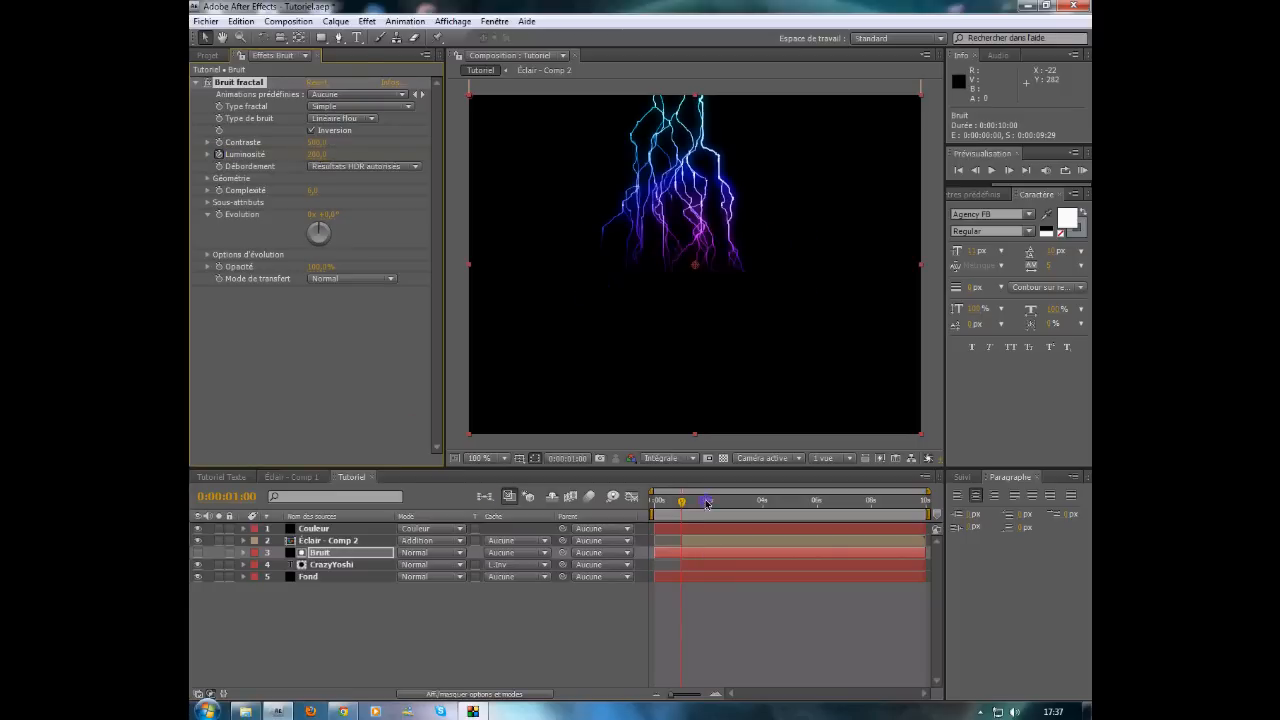
Step: Keyframe the Bruit layer's Luminosité at 0:00:02:00, trying 0 and settling on -50
{"action": "left_click", "coordinate": [322, 566]}
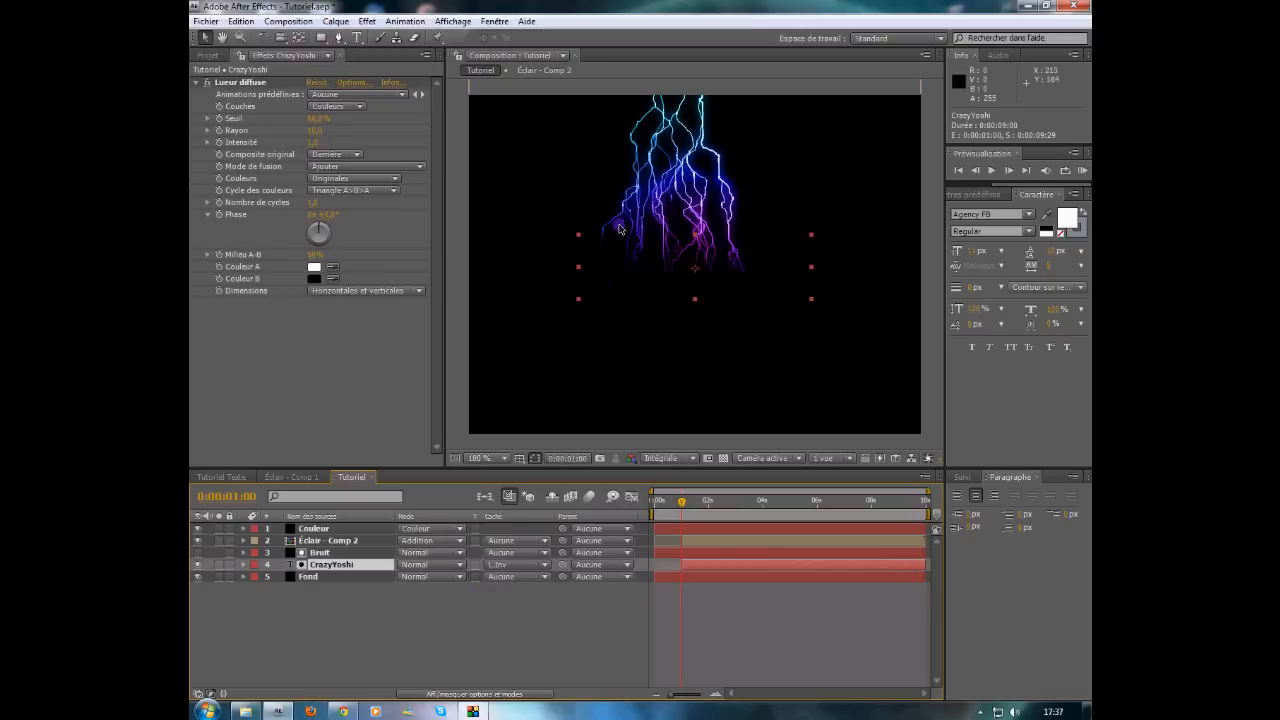
{"action": "left_click", "coordinate": [567, 458]}
{"action": "type", "text": "2"}
{"action": "key", "text": "Return"}
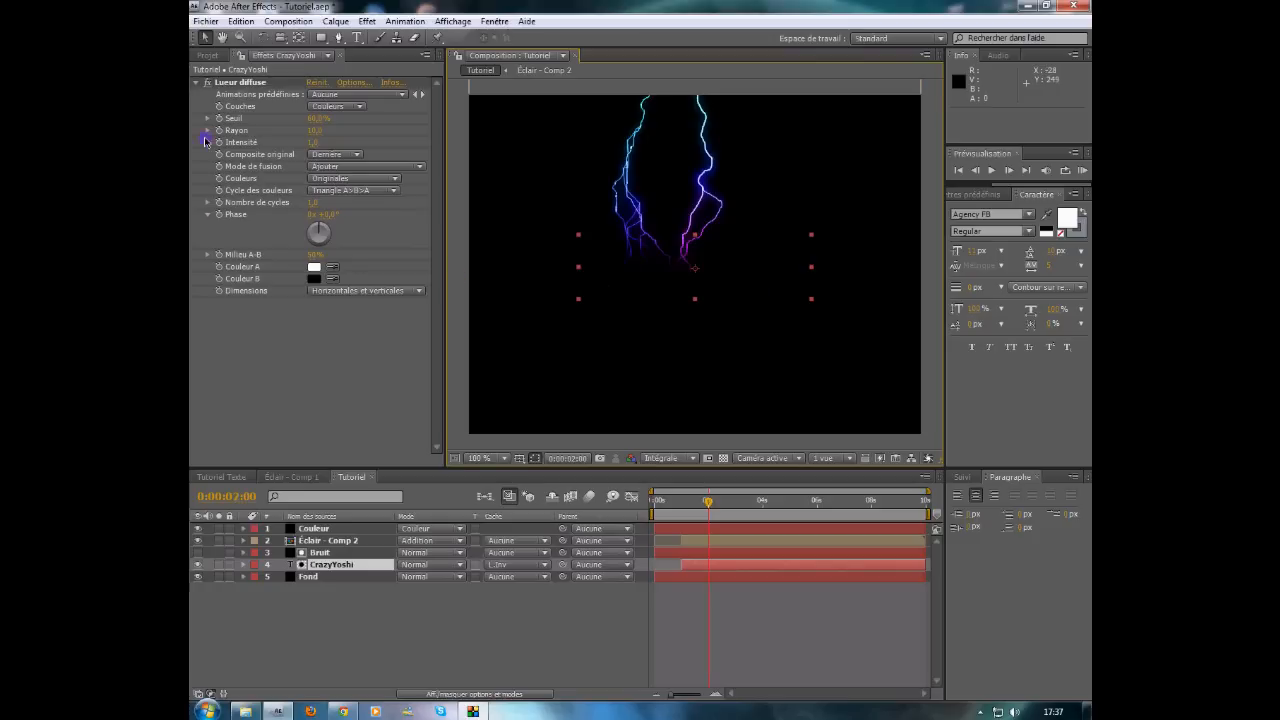
{"action": "left_click", "coordinate": [317, 553]}
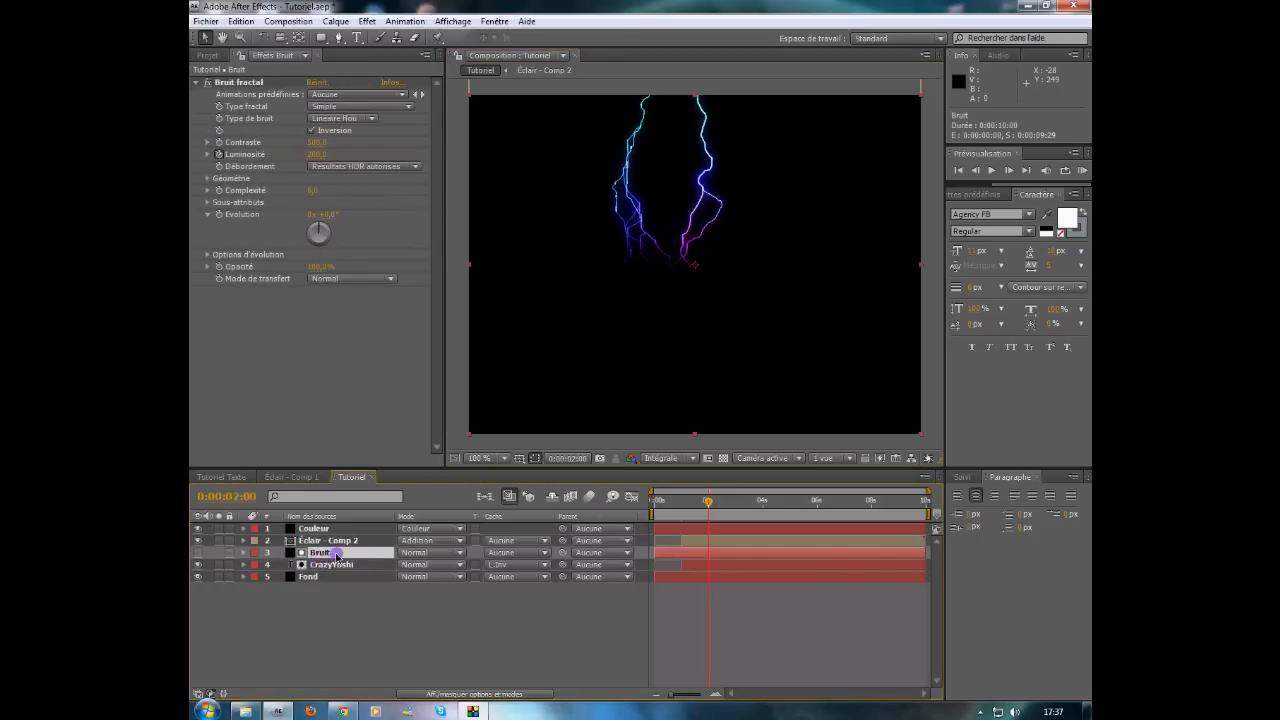
{"action": "left_click", "coordinate": [317, 154]}
{"action": "type", "text": "0"}
{"action": "key", "text": "Return"}
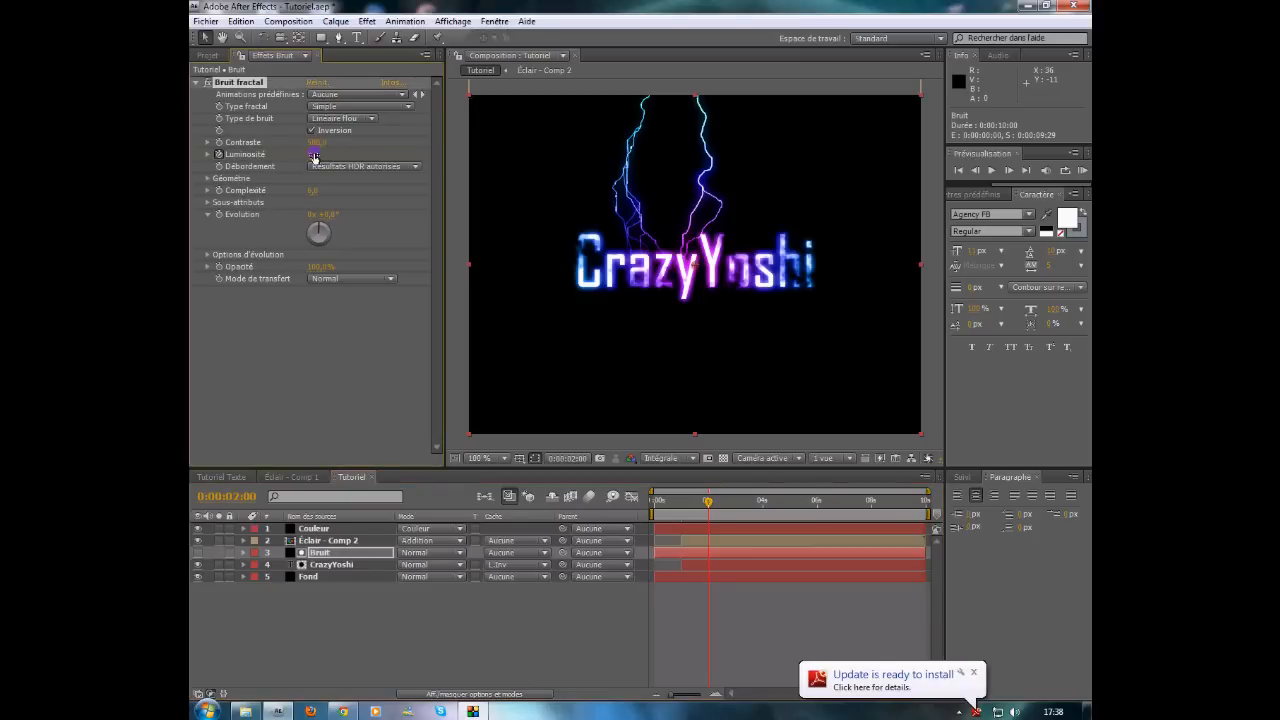
{"action": "left_click", "coordinate": [314, 155]}
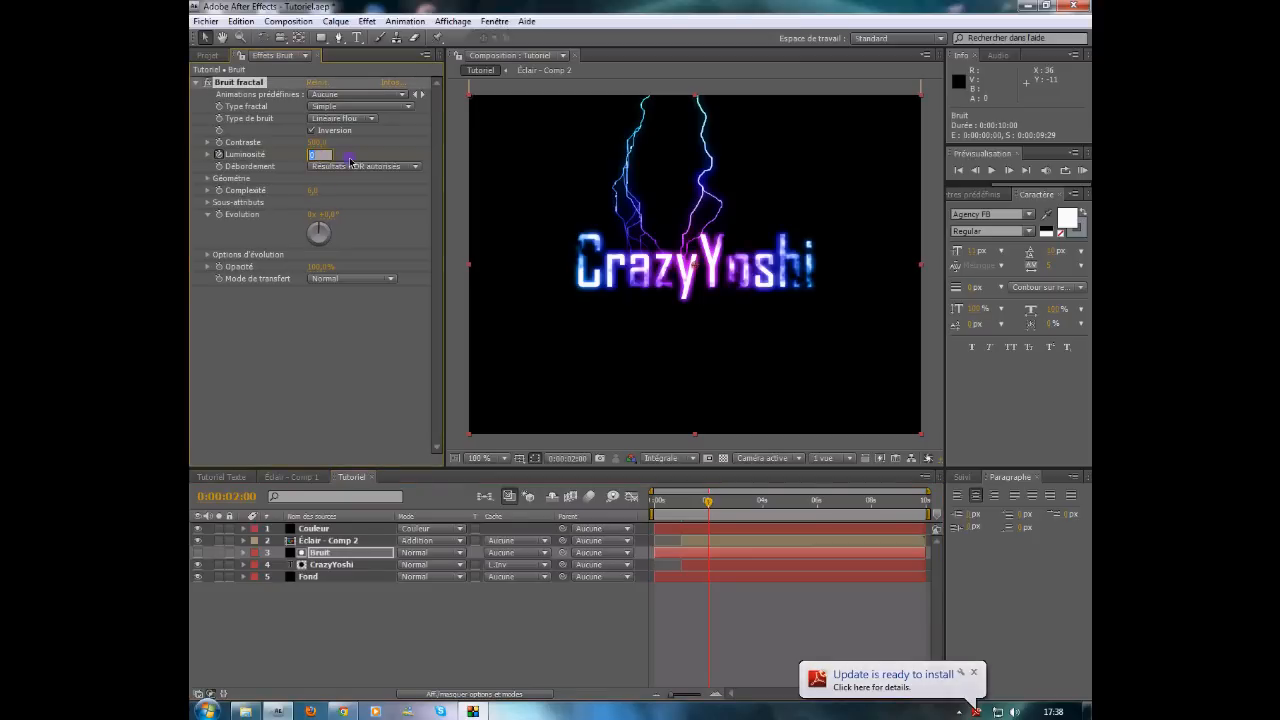
{"action": "type", "text": "-50"}
{"action": "key", "text": "Return"}
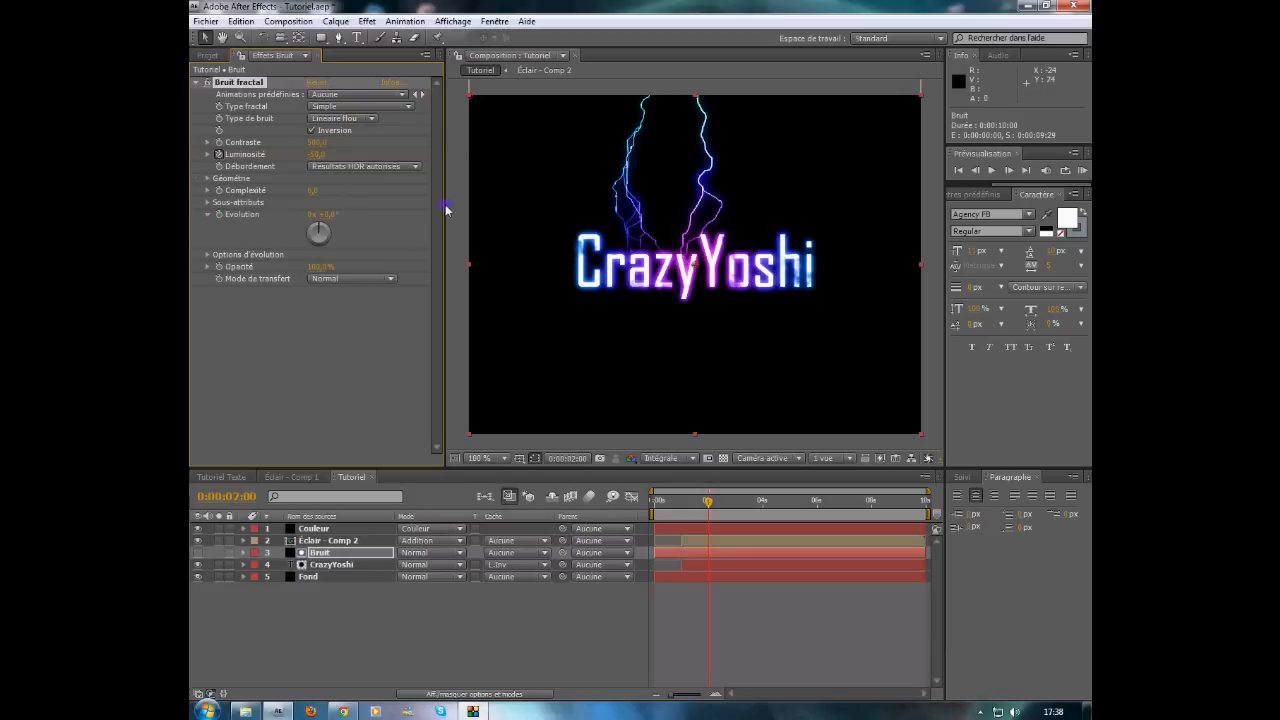
Step: Add the expression time*100 to the fractal noise's Evolution and collapse the Bruit layer
{"action": "left_click", "coordinate": [219, 216], "text": "alt"}
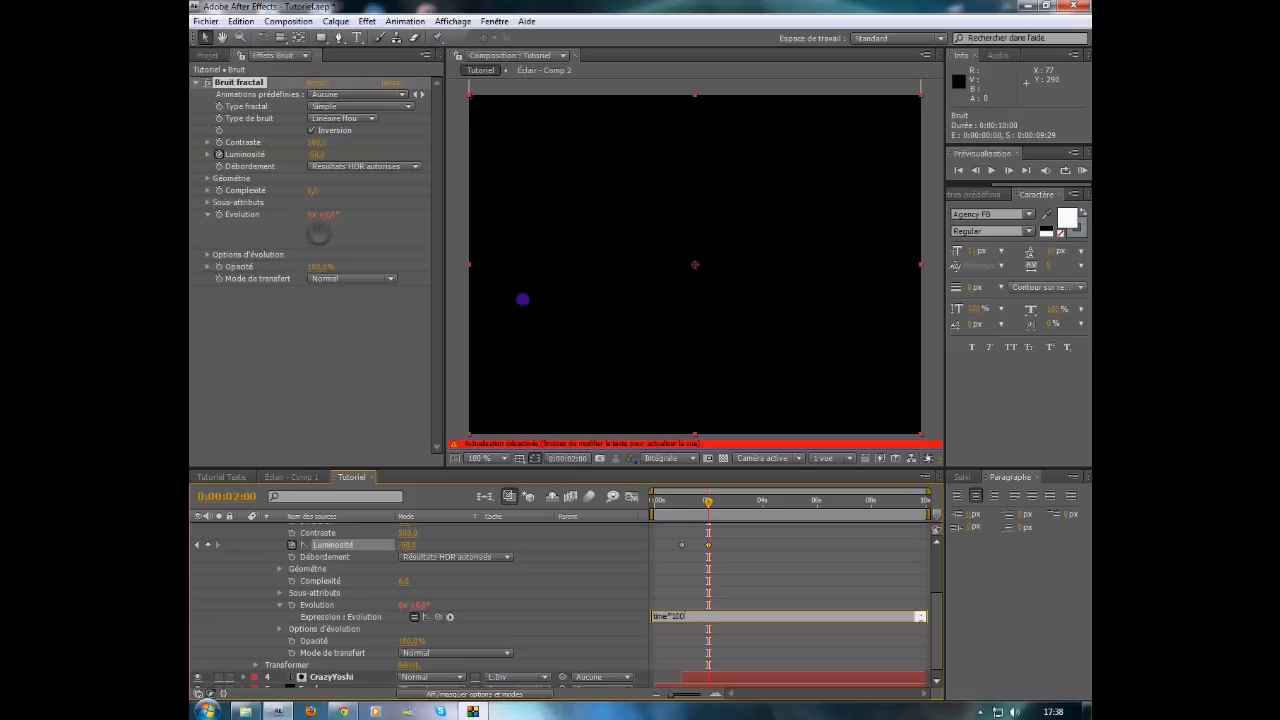
{"action": "left_click", "coordinate": [524, 302]}
{"action": "scroll", "coordinate": [320, 553], "scroll_direction": "up", "scroll_amount": 3}
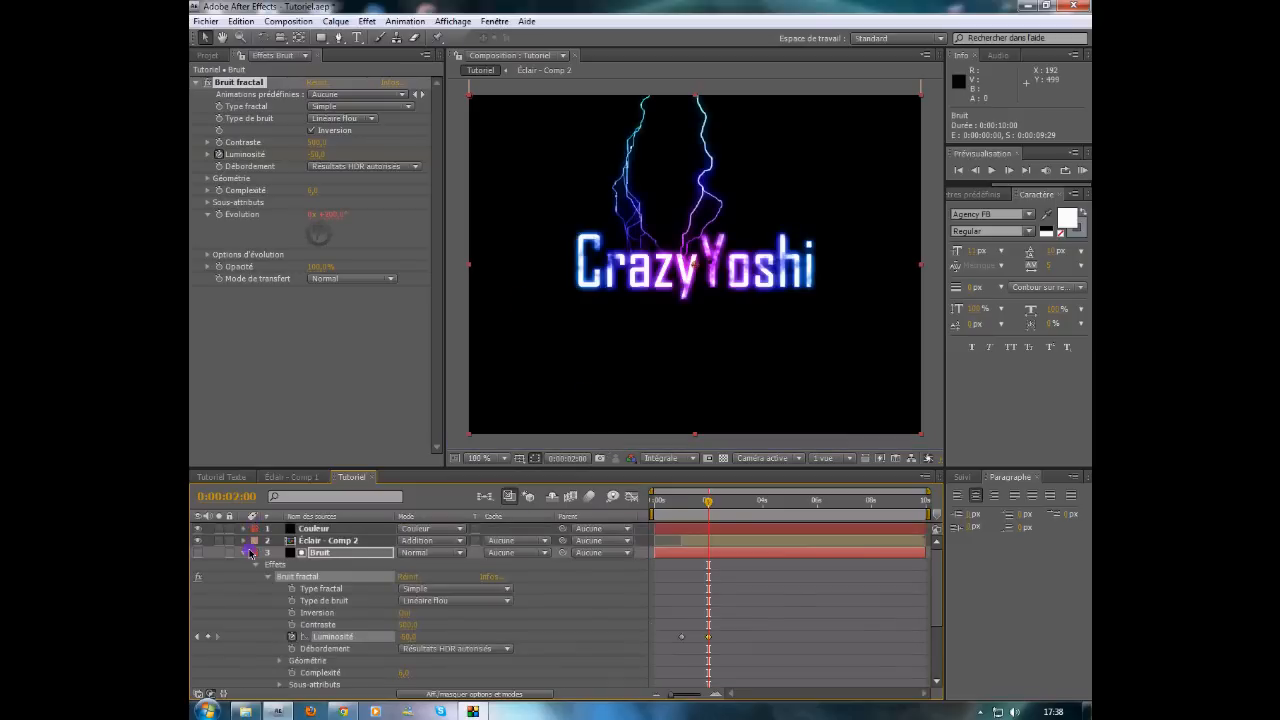
{"action": "left_click", "coordinate": [243, 553]}
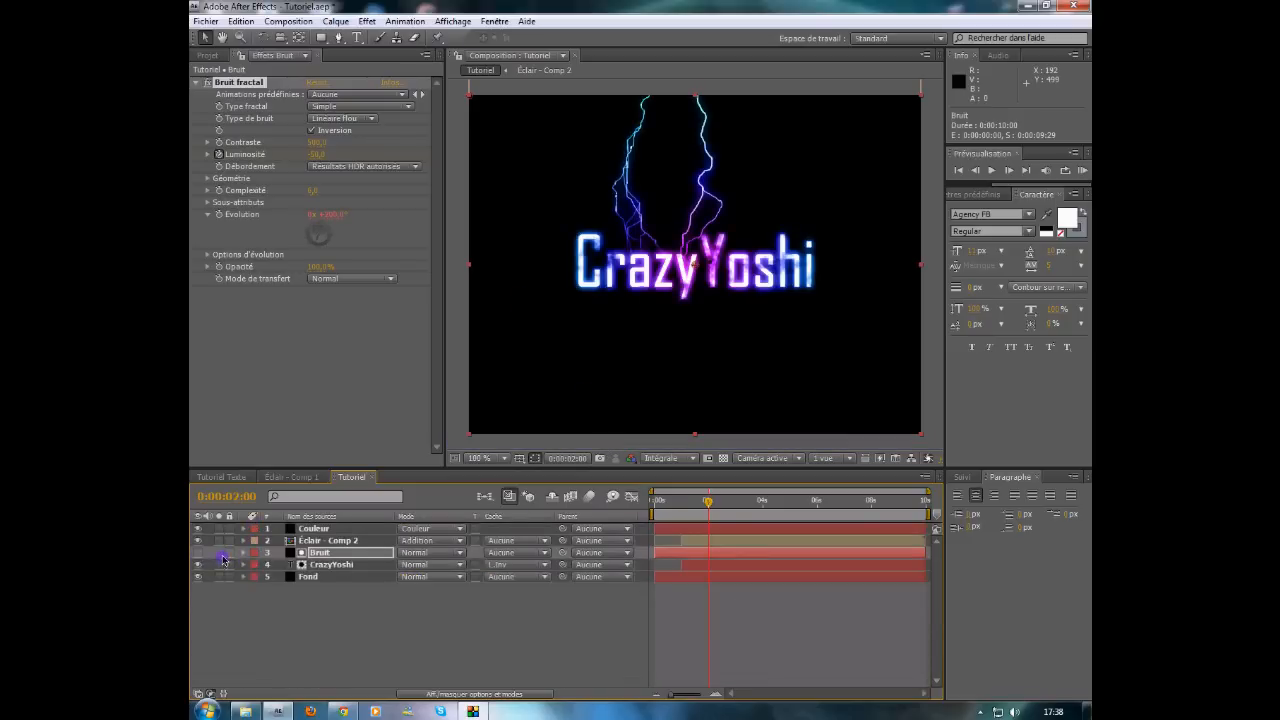
Step: Preview the animated noise with Bruit shown alone, hide it again, and scrub the masked text to 0:00:05:09
{"action": "left_click", "coordinate": [197, 553]}
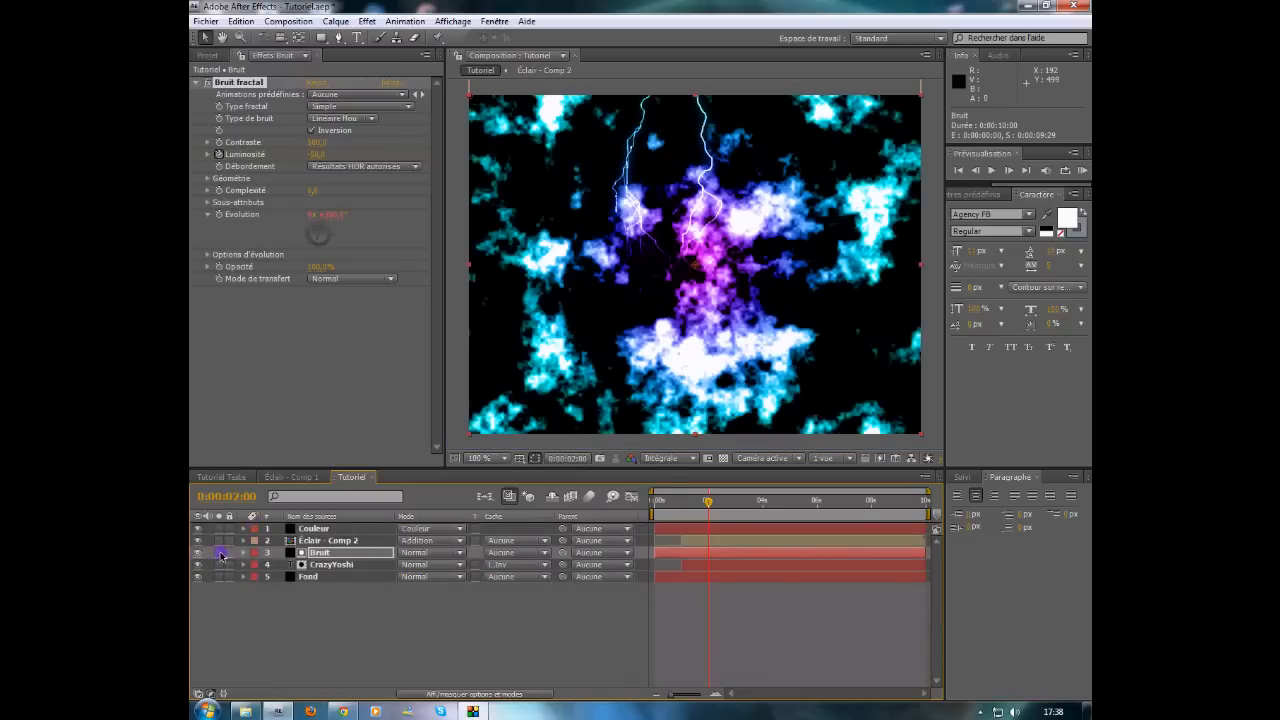
{"action": "left_click", "coordinate": [220, 553]}
{"action": "mouse_move", "coordinate": [707, 508]}
{"action": "left_mouse_down"}
{"action": "mouse_move", "coordinate": [757, 508]}
{"action": "mouse_move", "coordinate": [719, 508]}
{"action": "left_mouse_up"}
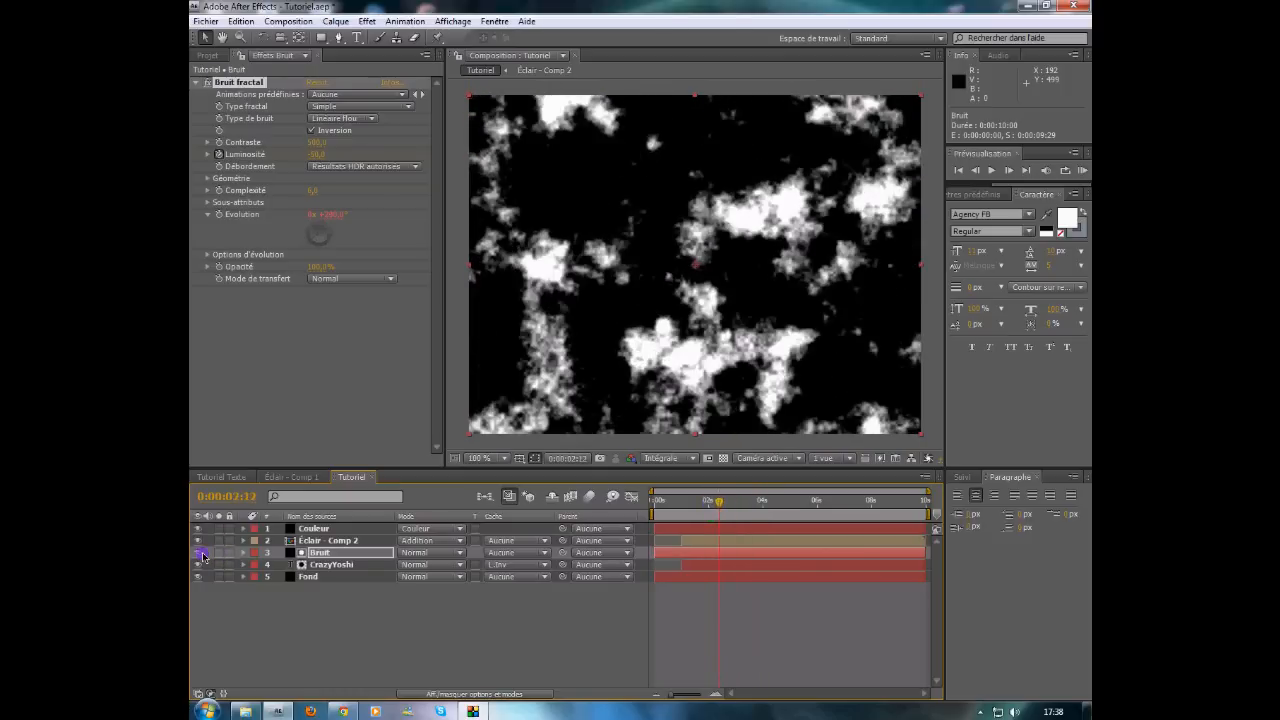
{"action": "left_click", "coordinate": [199, 552]}
{"action": "left_click", "coordinate": [716, 505]}
{"action": "left_click_drag", "start_coordinate": [721, 508], "coordinate": [799, 510]}
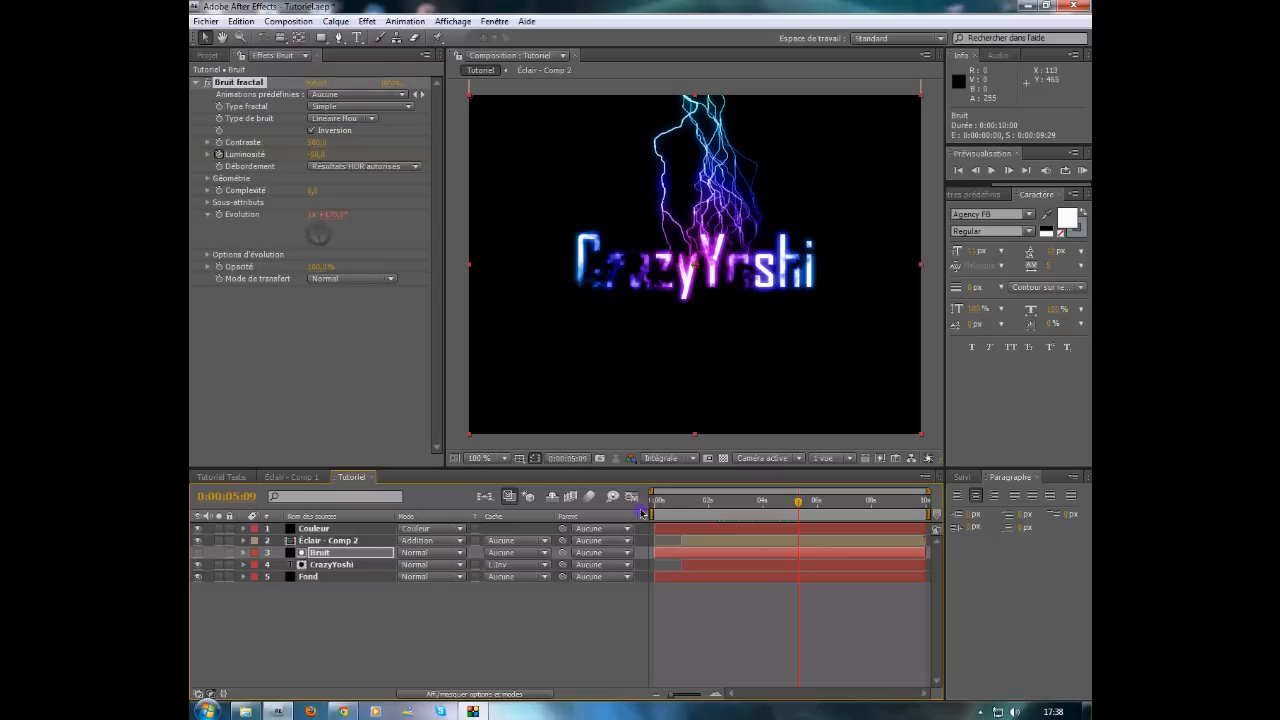
Step: Set the Bruit layer's Luminosité keyframe at 0:00:02:00 to -75
{"action": "left_click", "coordinate": [566, 458]}
{"action": "left_click", "coordinate": [628, 247]}
{"action": "key", "text": "BackSpace"}
{"action": "type", "text": "0:00:05:00"}
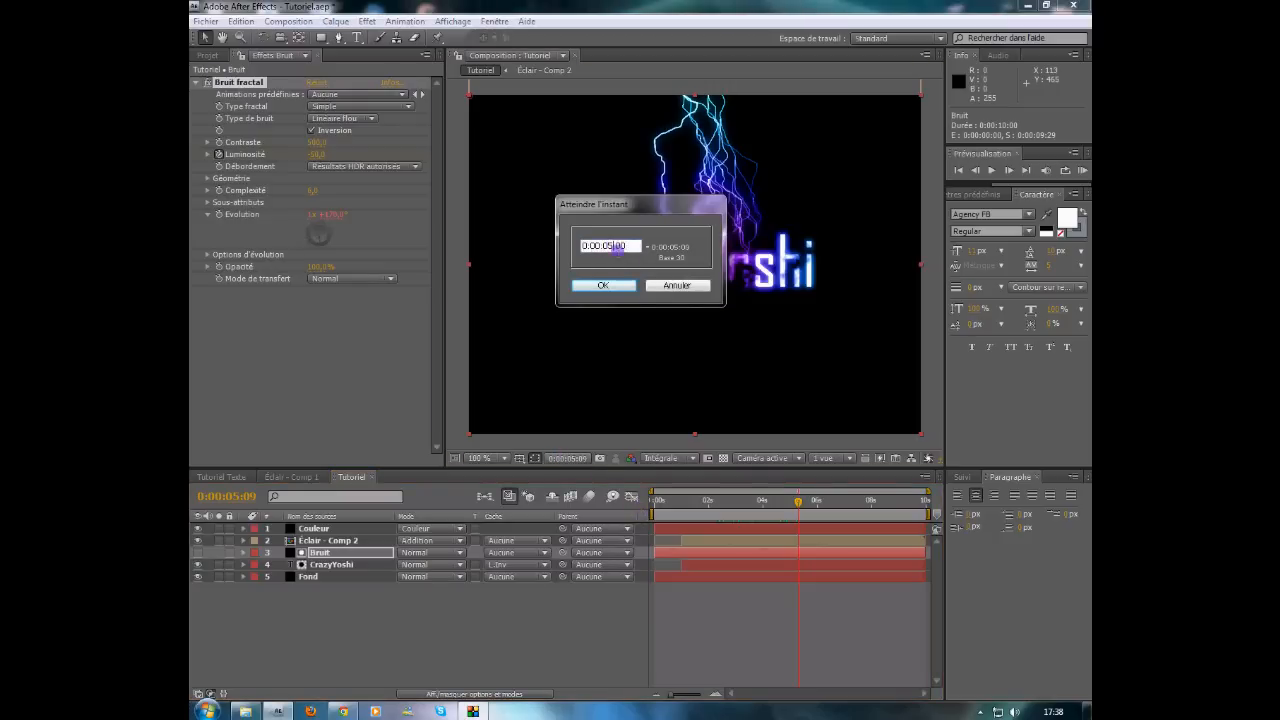
{"action": "type", "text": "2"}
{"action": "key", "text": "Return"}
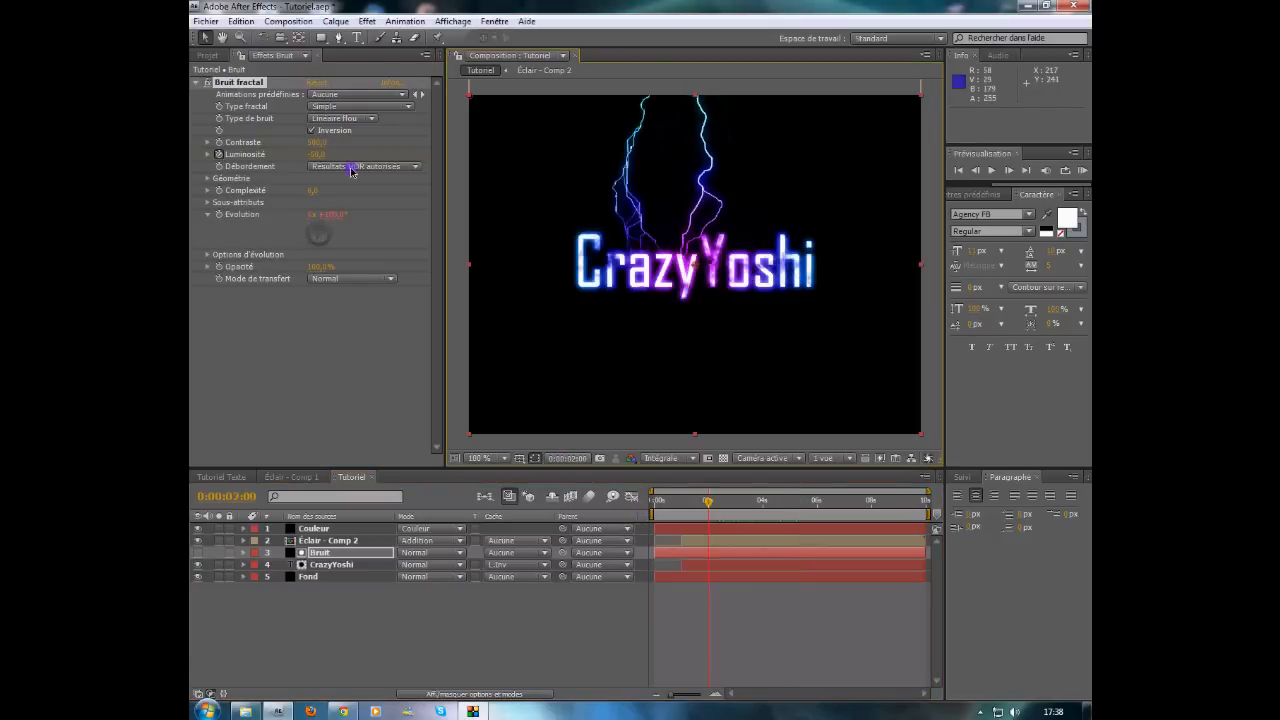
{"action": "left_click", "coordinate": [315, 156]}
{"action": "type", "text": "-75"}
{"action": "key", "text": "Return"}
Step: Check the text reveal around 0:00:02:00 and return the current time to the start of the composition
{"action": "mouse_move", "coordinate": [722, 503]}
{"action": "left_mouse_down"}
{"action": "mouse_move", "coordinate": [771, 505]}
{"action": "mouse_move", "coordinate": [708, 491]}
{"action": "left_mouse_up"}
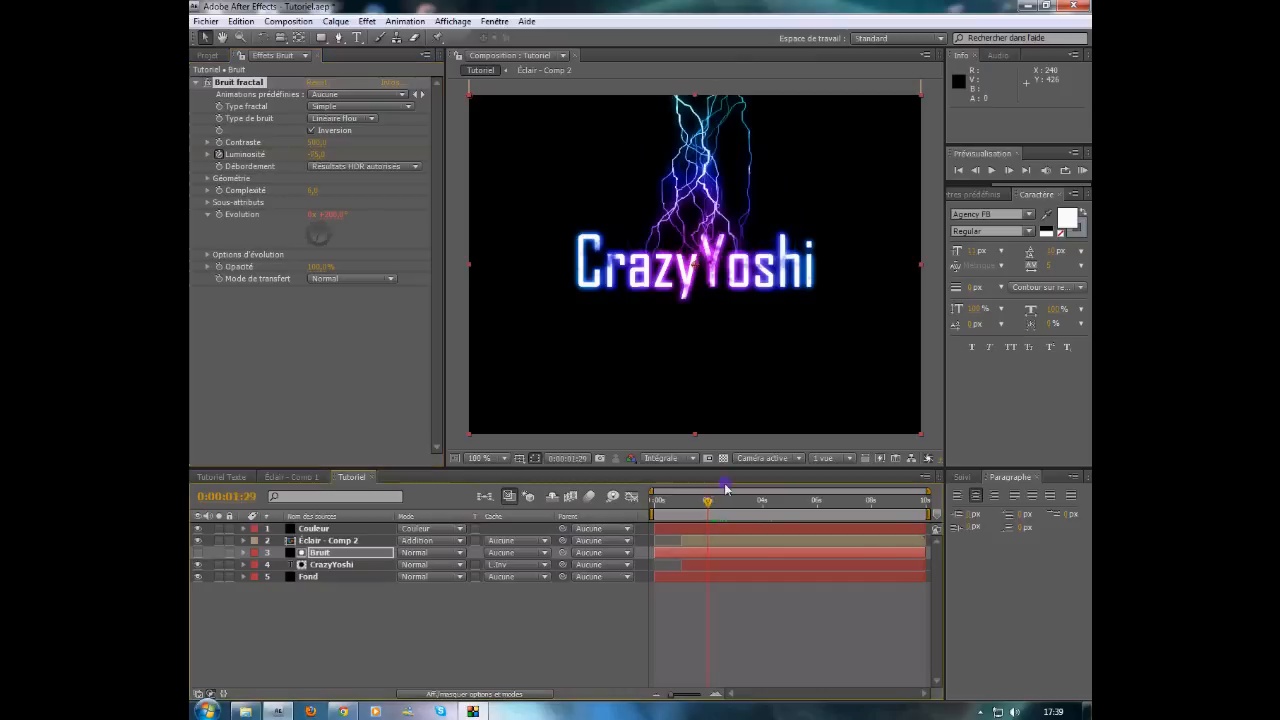
{"action": "left_click", "coordinate": [1009, 170]}
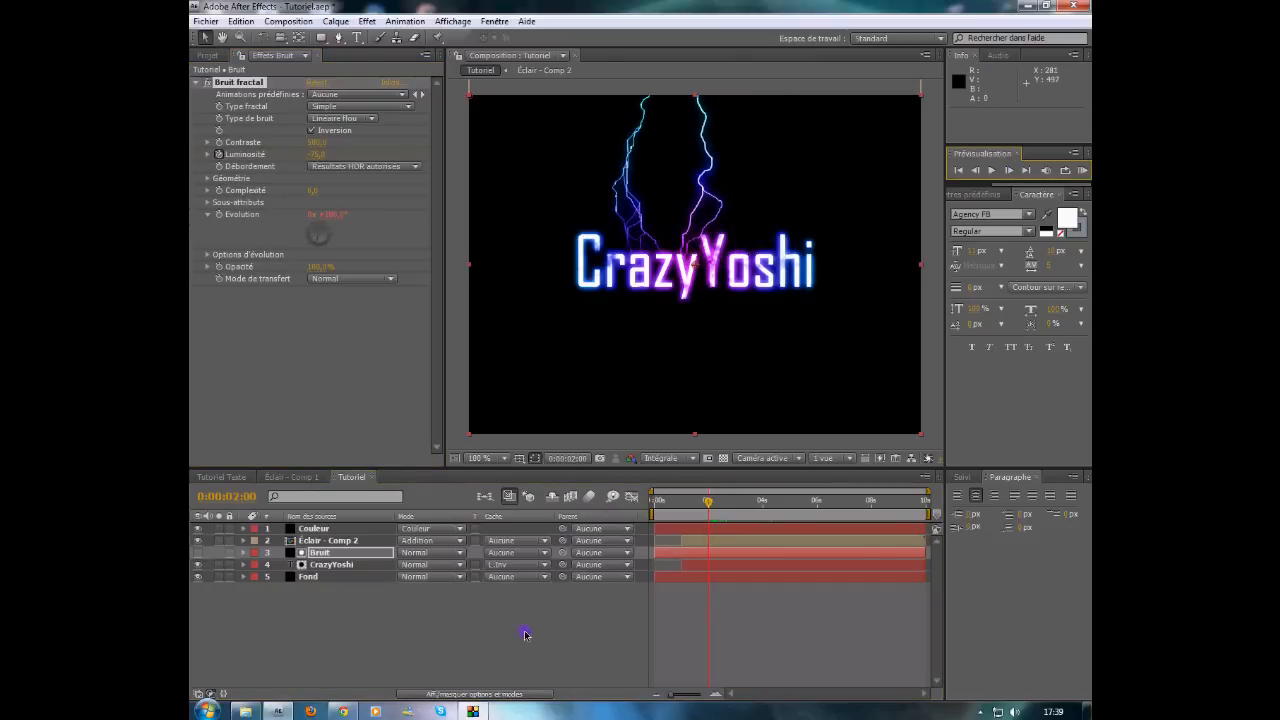
{"action": "left_click_drag", "start_coordinate": [657, 502], "coordinate": [645, 500]}
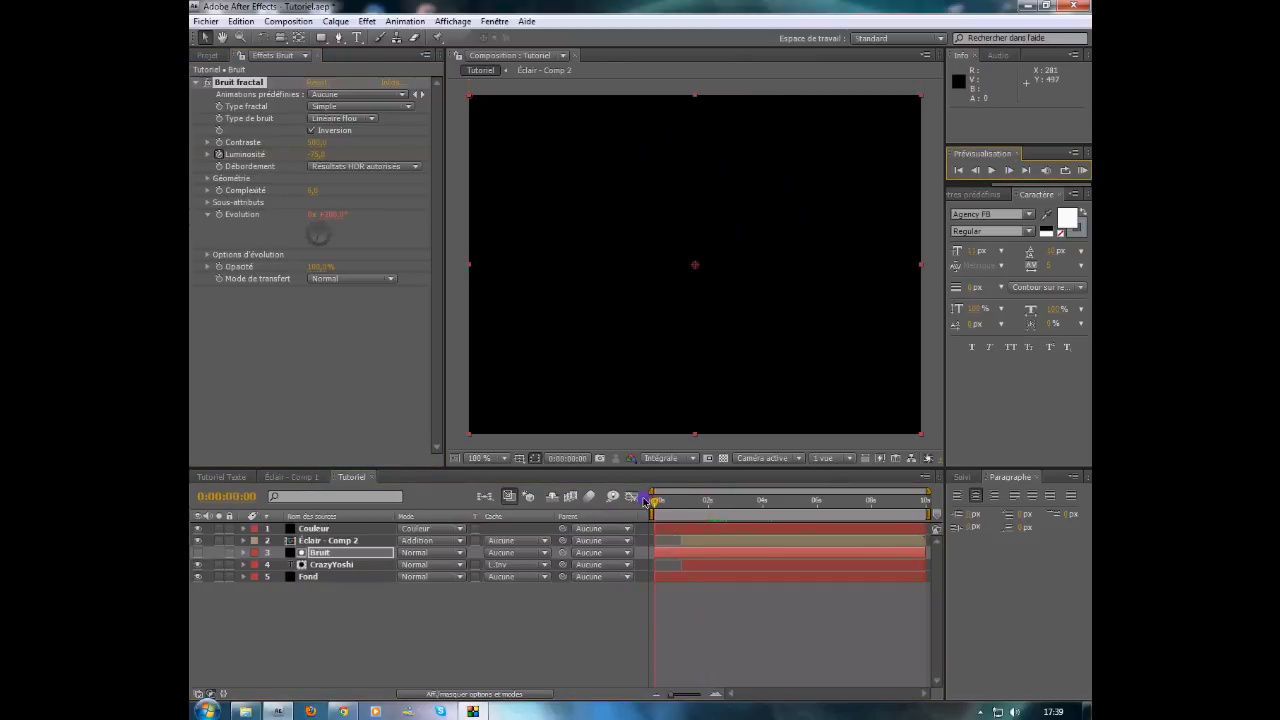
Step: Preview the lightning and text reveal in the Tutoriel composition, and move the current time to 0:00:01:00
{"action": "key", "text": "KP_0"}
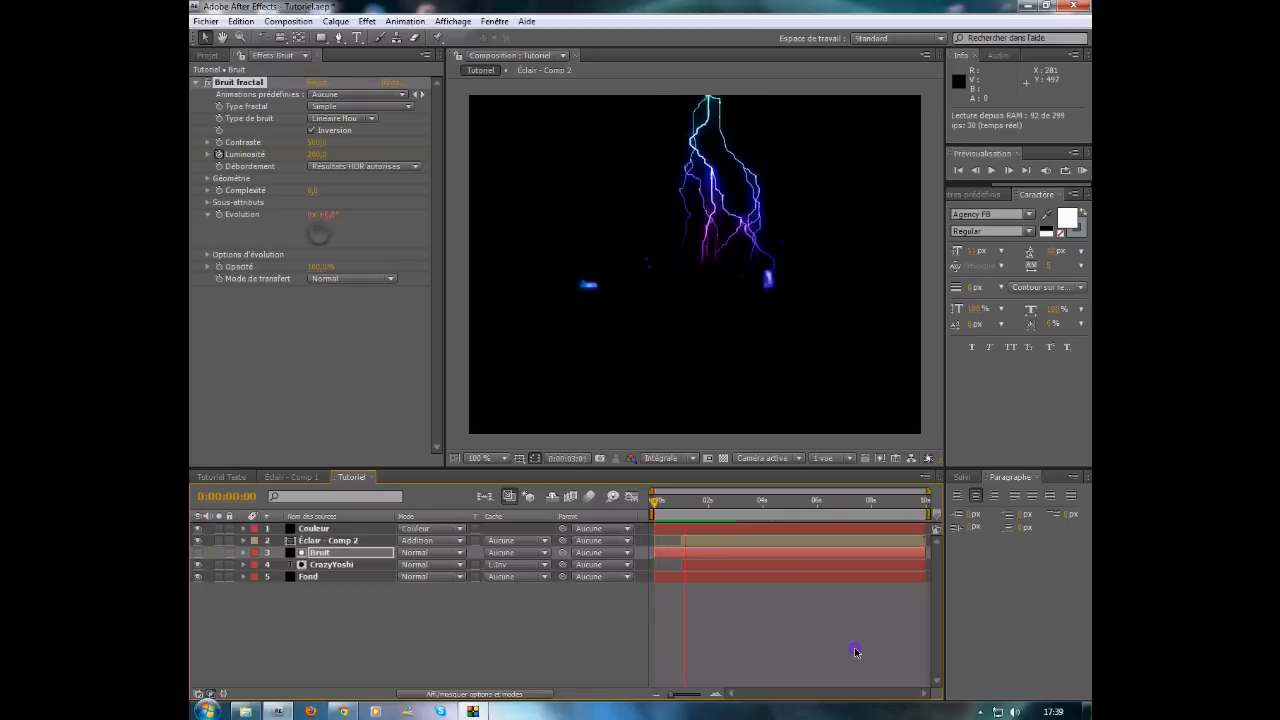
{"action": "key", "text": "space"}
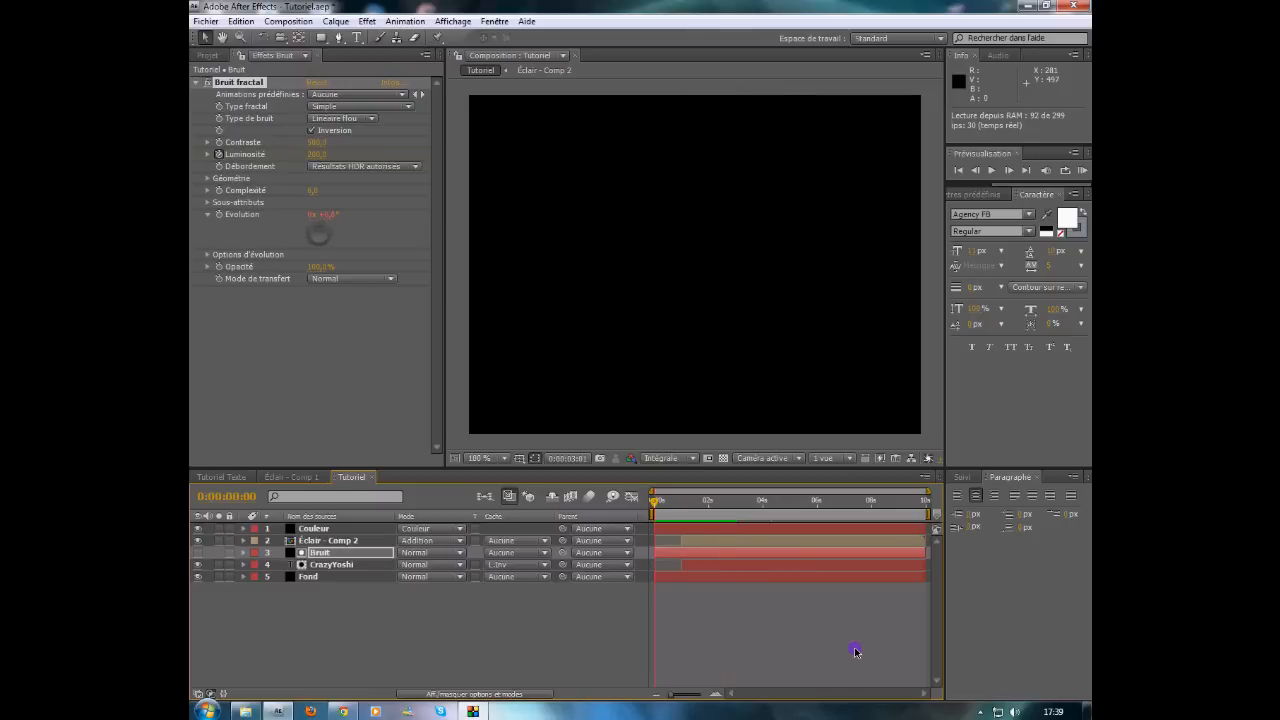
{"action": "mouse_move", "coordinate": [657, 502]}
{"action": "left_mouse_down"}
{"action": "mouse_move", "coordinate": [695, 507]}
{"action": "mouse_move", "coordinate": [682, 506]}
{"action": "left_mouse_up"}
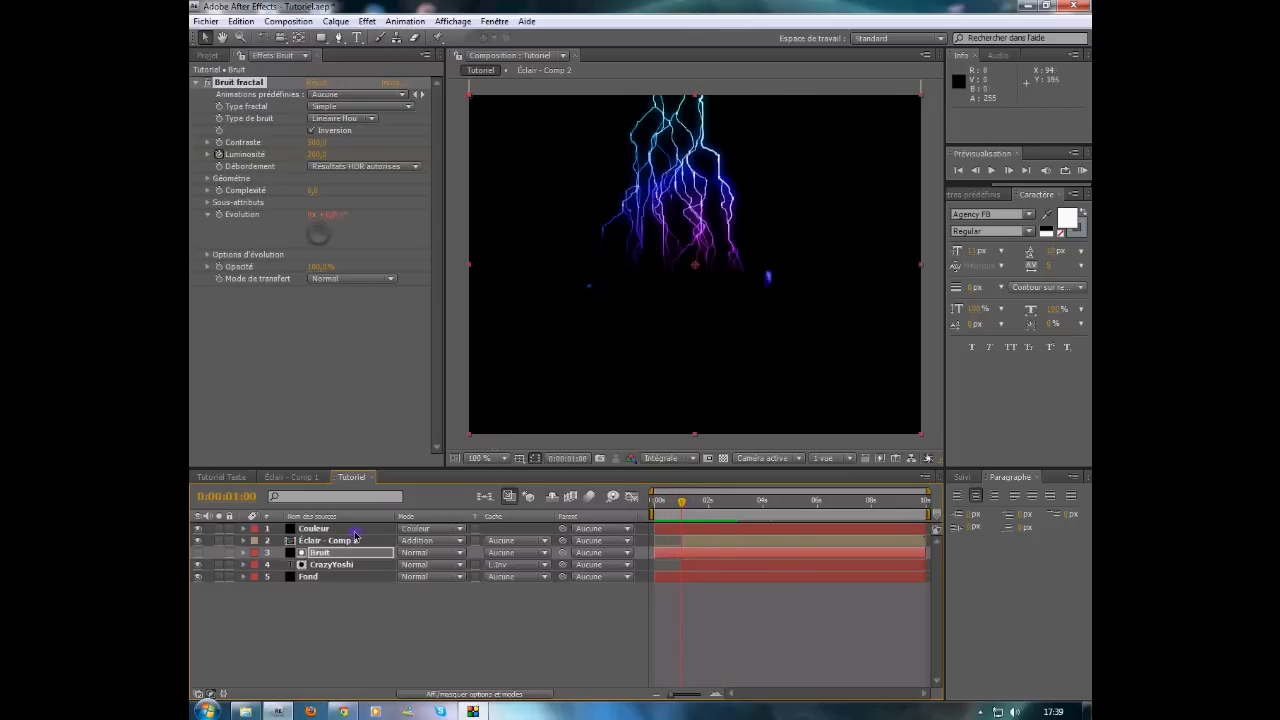
Step: Examine the lightning in Tutoriel Texte at 0:00:01:00 and the Éclair layer's effects in Éclair - Comp 1
{"action": "left_click", "coordinate": [238, 478]}
{"action": "left_click_drag", "start_coordinate": [668, 508], "coordinate": [682, 508]}
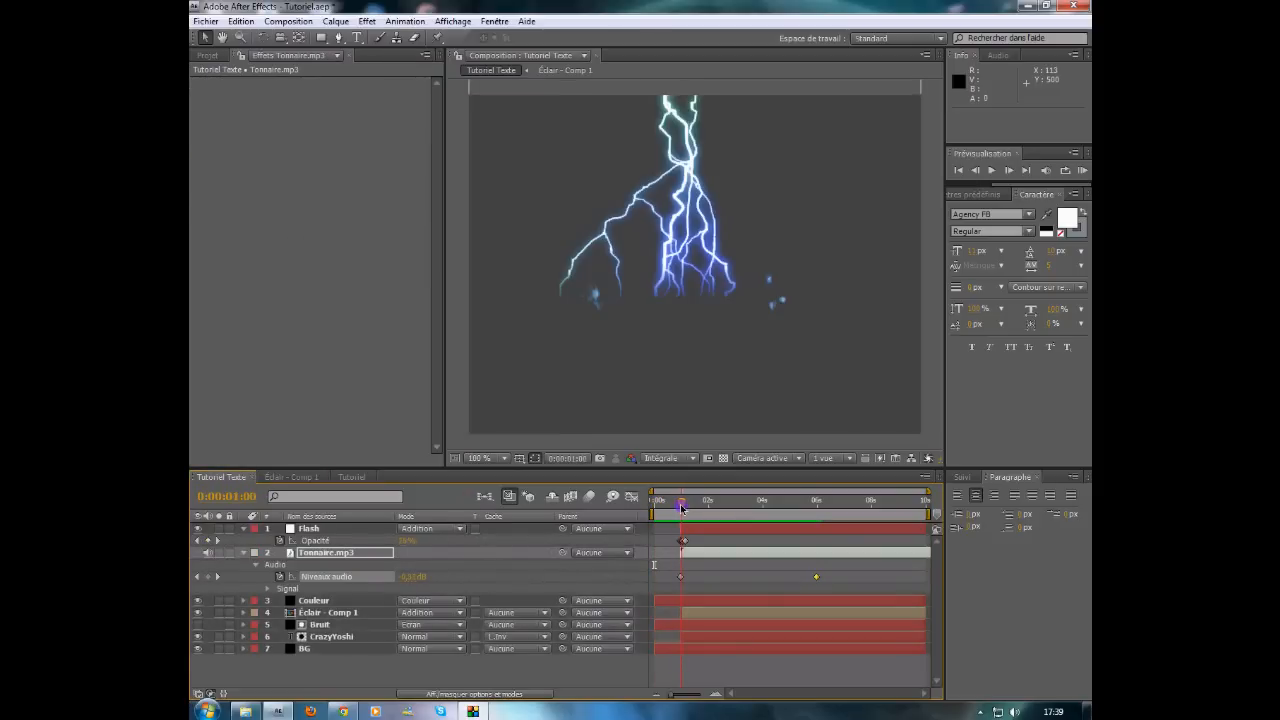
{"action": "left_click", "coordinate": [330, 616]}
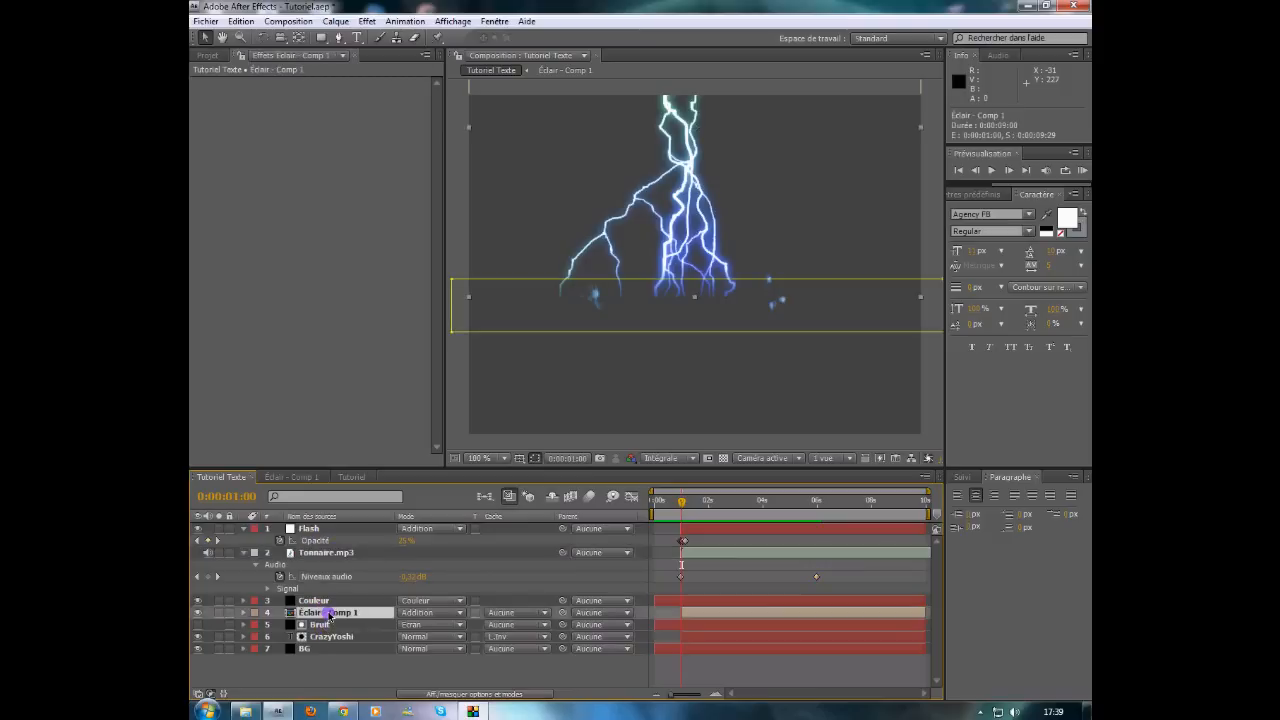
{"action": "left_click", "coordinate": [290, 478]}
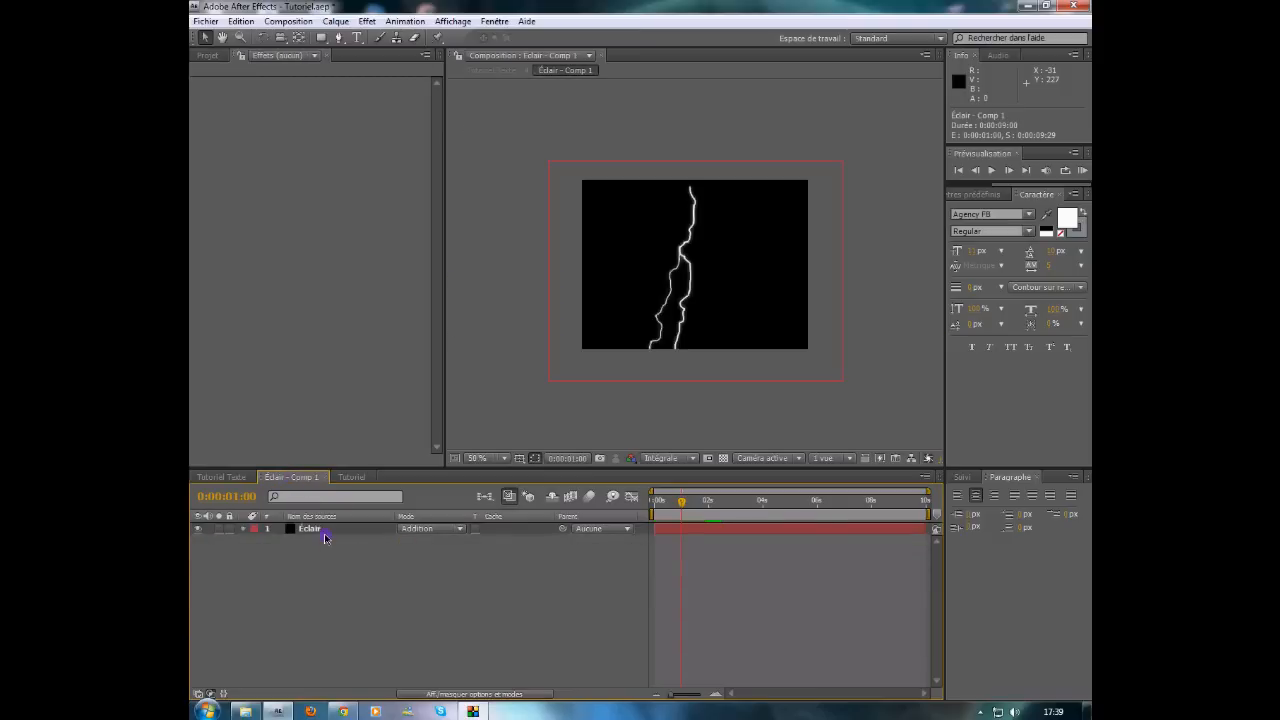
{"action": "left_click", "coordinate": [320, 530]}
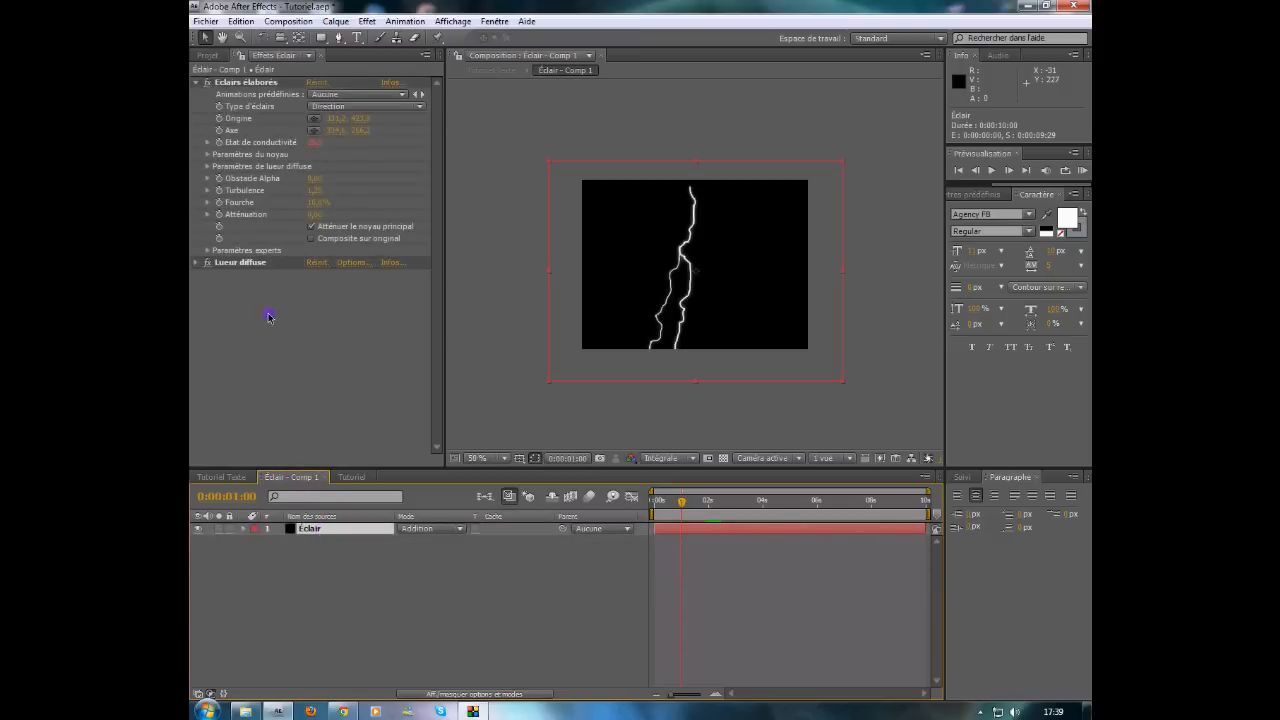
Step: Review the Eclairs élaborés and Lueur diffuse effects on the Éclair layer of Éclair - Comp 2, collapsing both
{"action": "left_click", "coordinate": [349, 478]}
{"action": "left_click", "coordinate": [315, 541]}
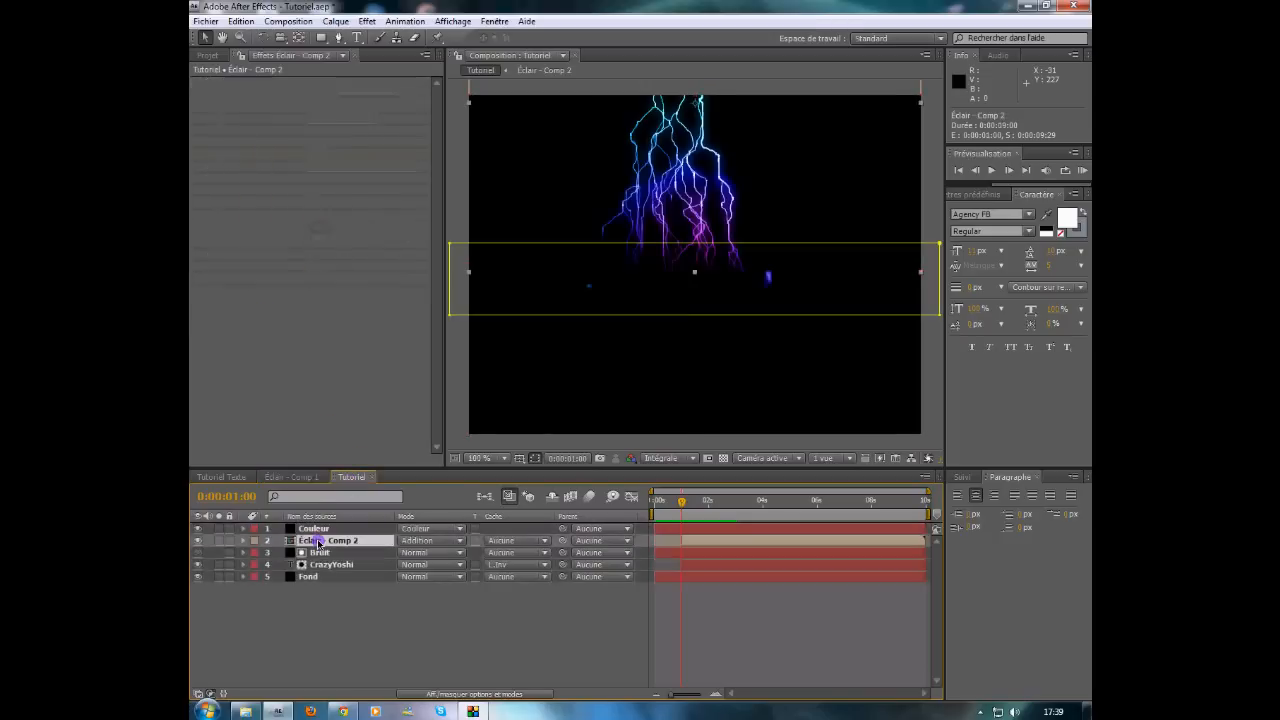
{"action": "double_click", "coordinate": [318, 543]}
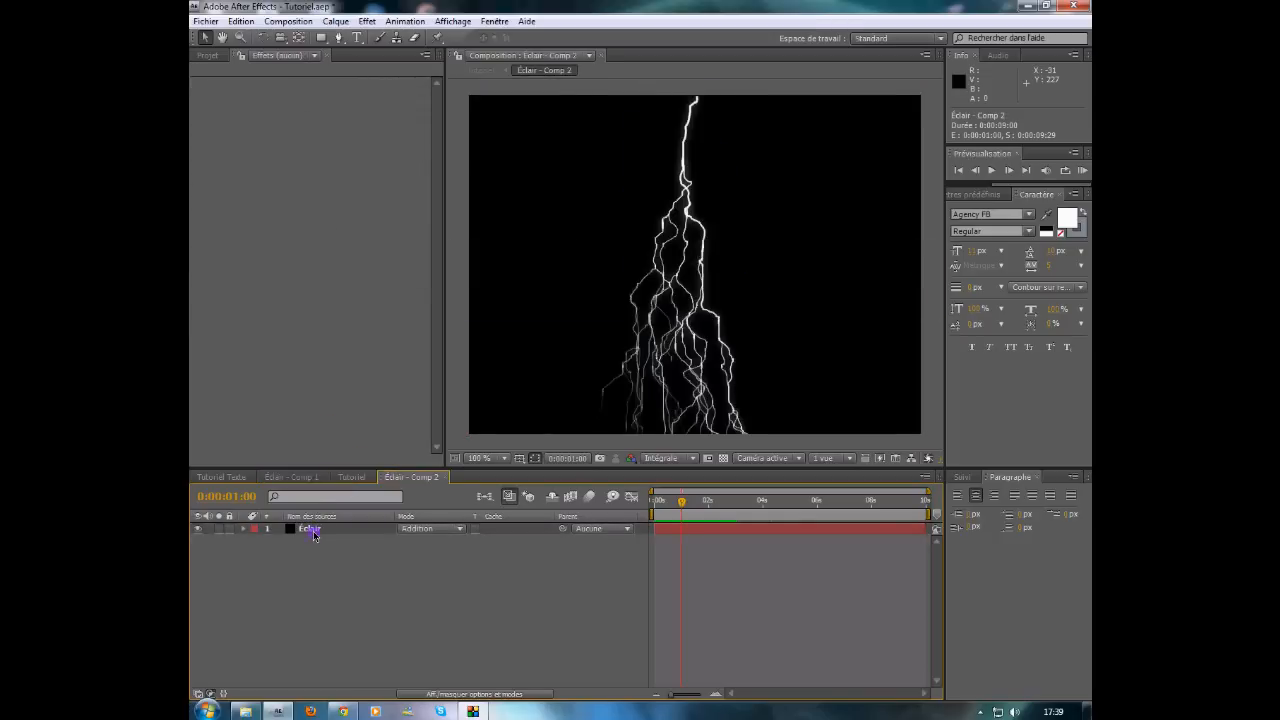
{"action": "left_click", "coordinate": [315, 528]}
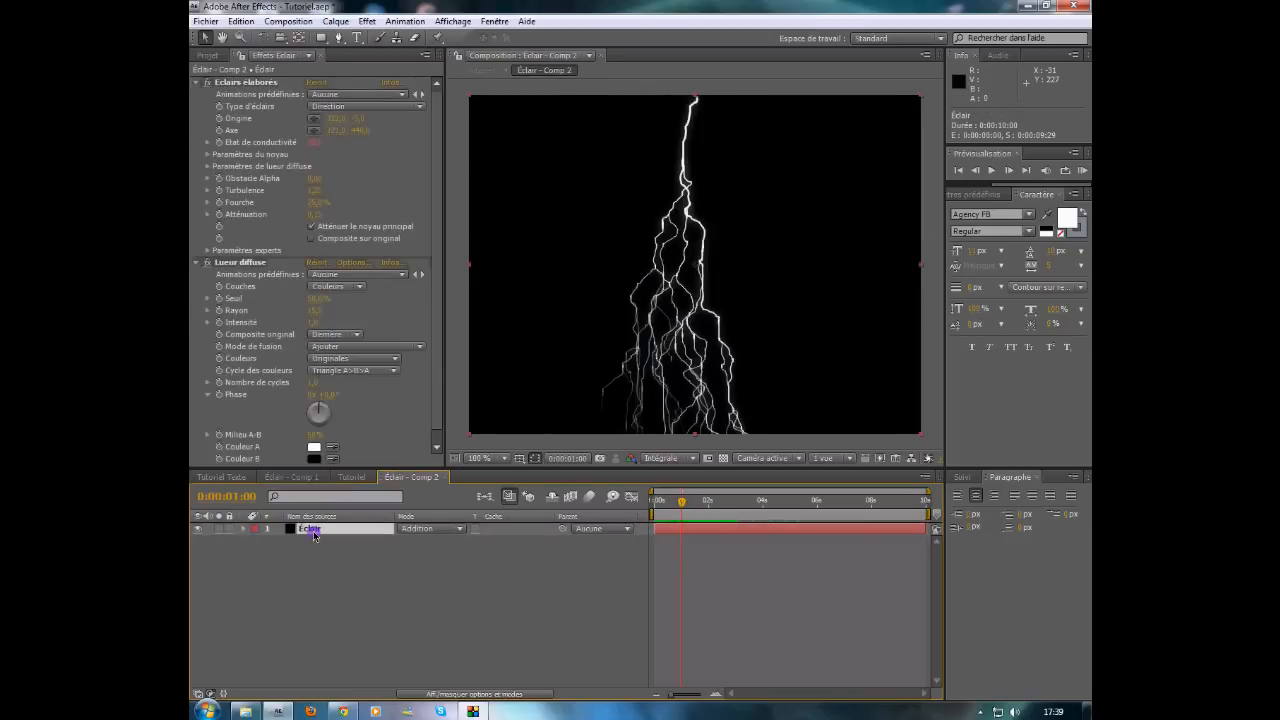
{"action": "left_click", "coordinate": [196, 84]}
{"action": "left_click", "coordinate": [198, 95]}
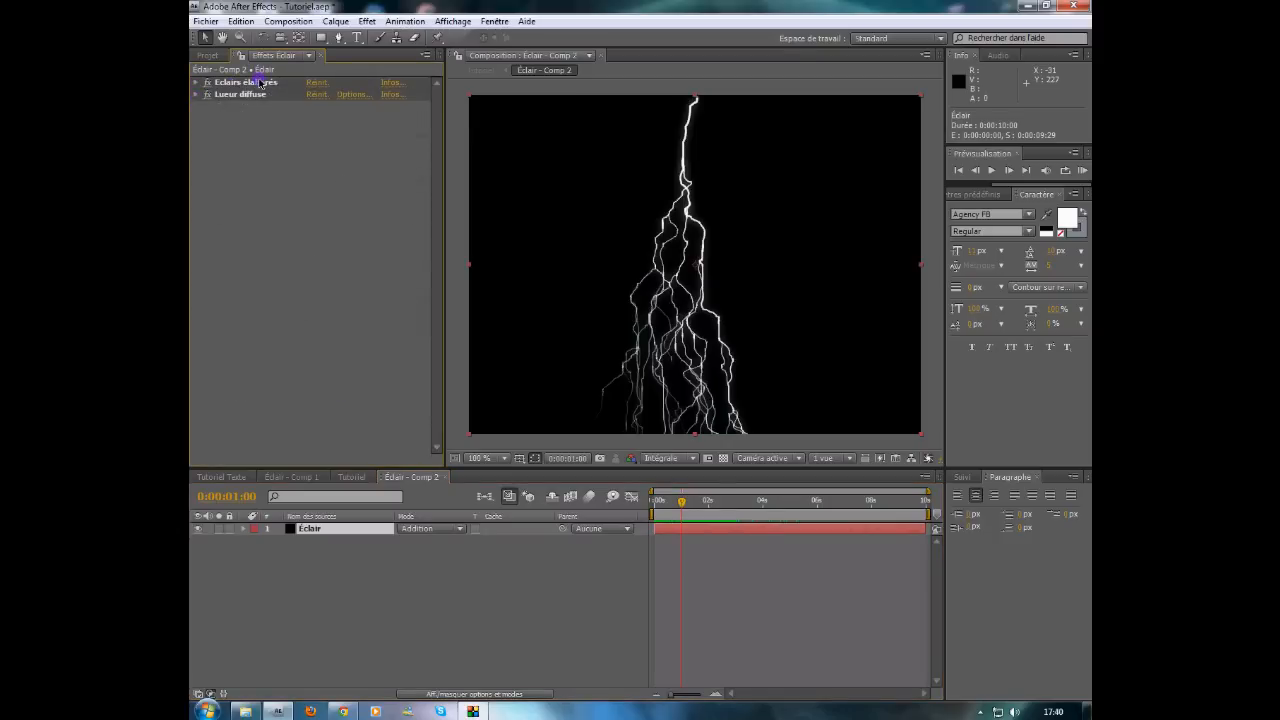
{"action": "mouse_move", "coordinate": [260, 83]}
{"action": "left_mouse_down"}
{"action": "mouse_move", "coordinate": [260, 106]}
{"action": "mouse_move", "coordinate": [252, 78]}
{"action": "left_mouse_up"}
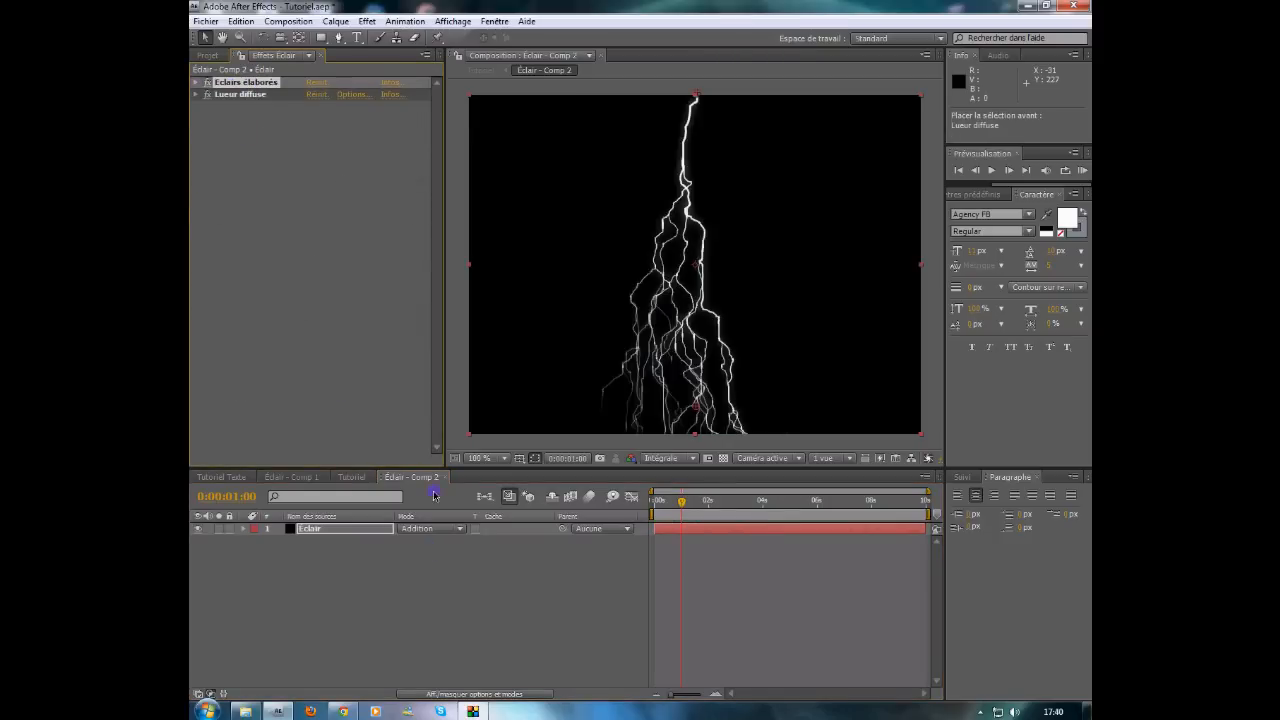
{"action": "left_click", "coordinate": [350, 477]}
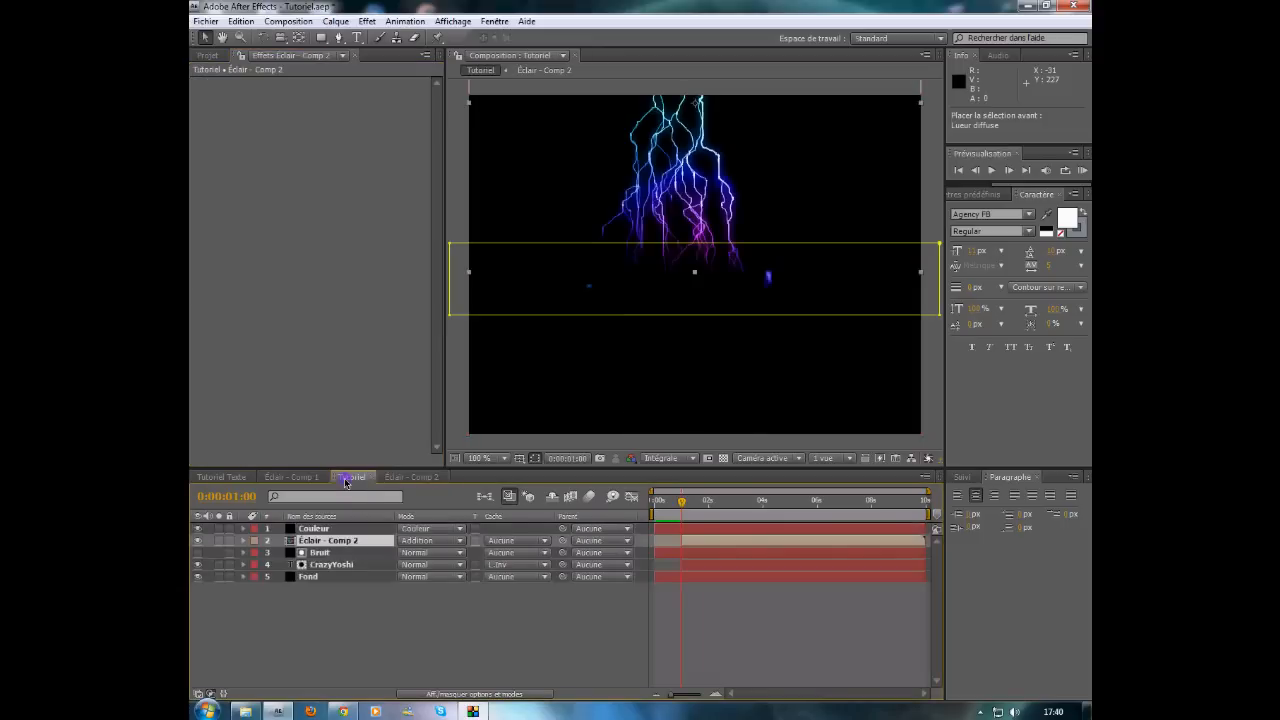
Step: Try the Normal blending mode on the Éclair layer in Éclair - Comp 2, restore Addition, and return to Tutoriel
{"action": "left_click", "coordinate": [412, 477]}
{"action": "left_click", "coordinate": [423, 528]}
{"action": "left_click", "coordinate": [425, 104]}
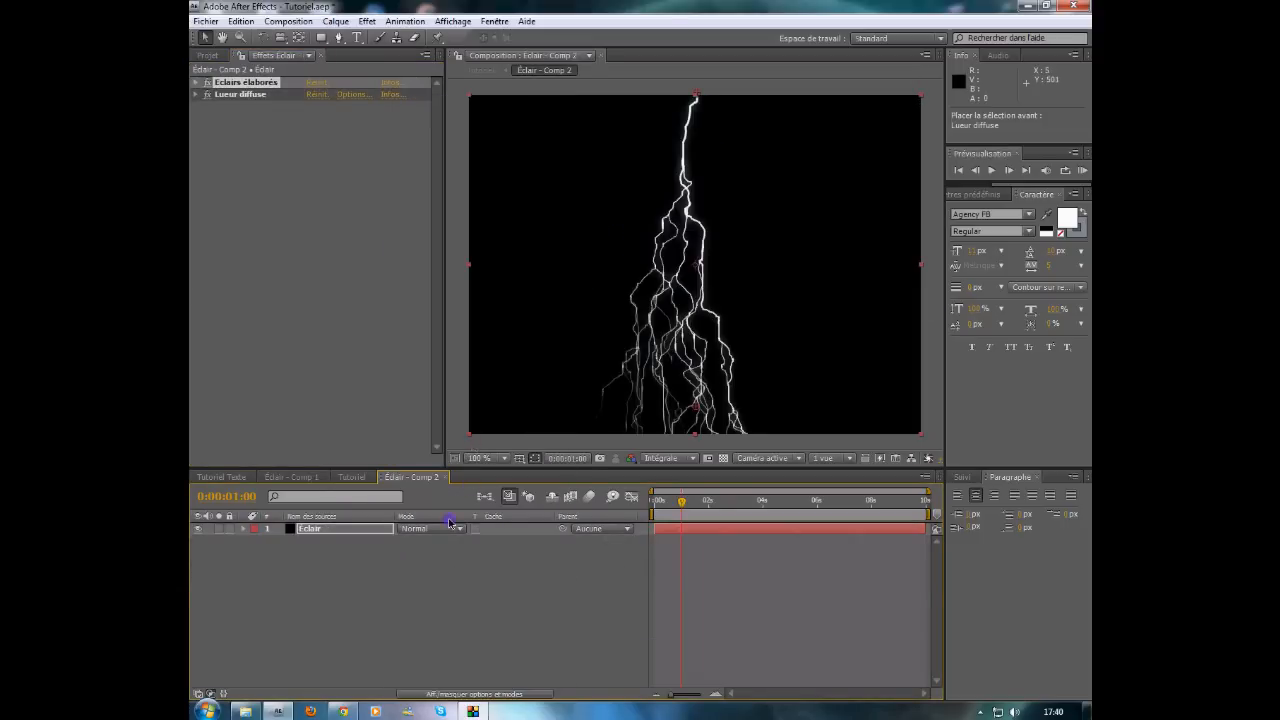
{"action": "left_click", "coordinate": [412, 530]}
{"action": "left_click", "coordinate": [423, 251]}
{"action": "left_click", "coordinate": [350, 477]}
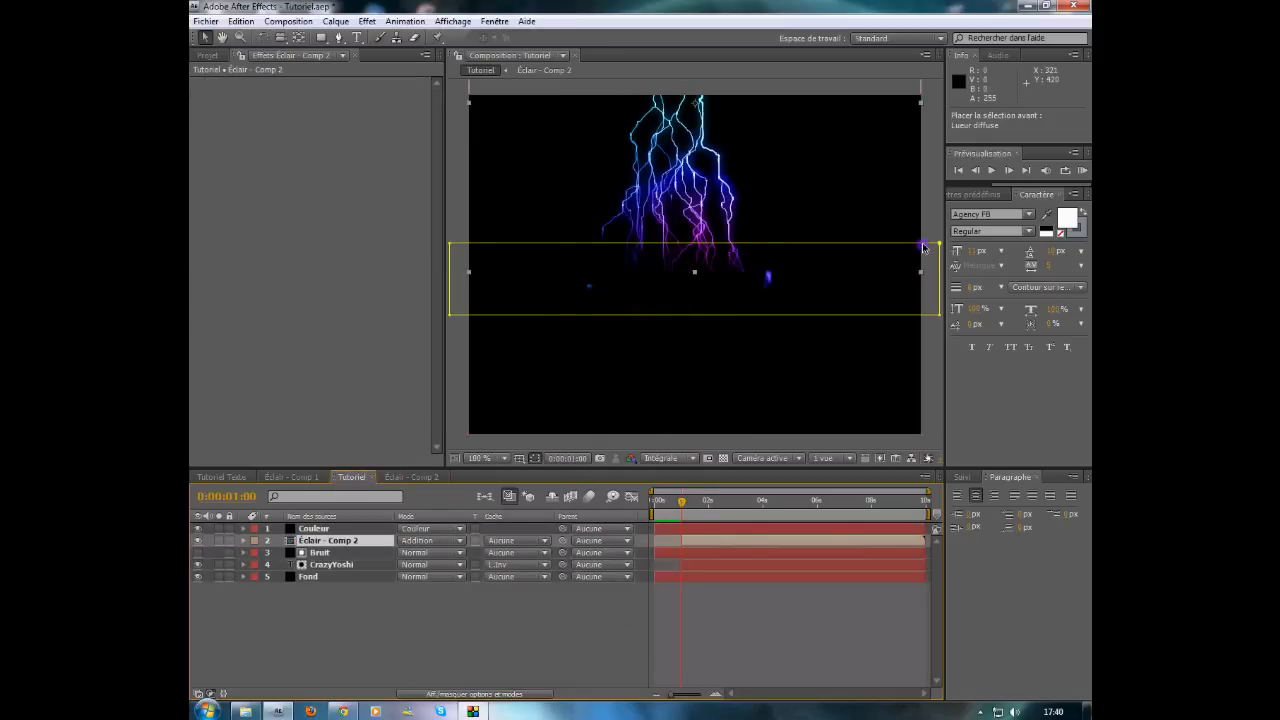
Step: Go to 0:00:00:29 in Tutoriel and create a white solid layer named Flash !!!!
{"action": "left_click", "coordinate": [975, 171]}
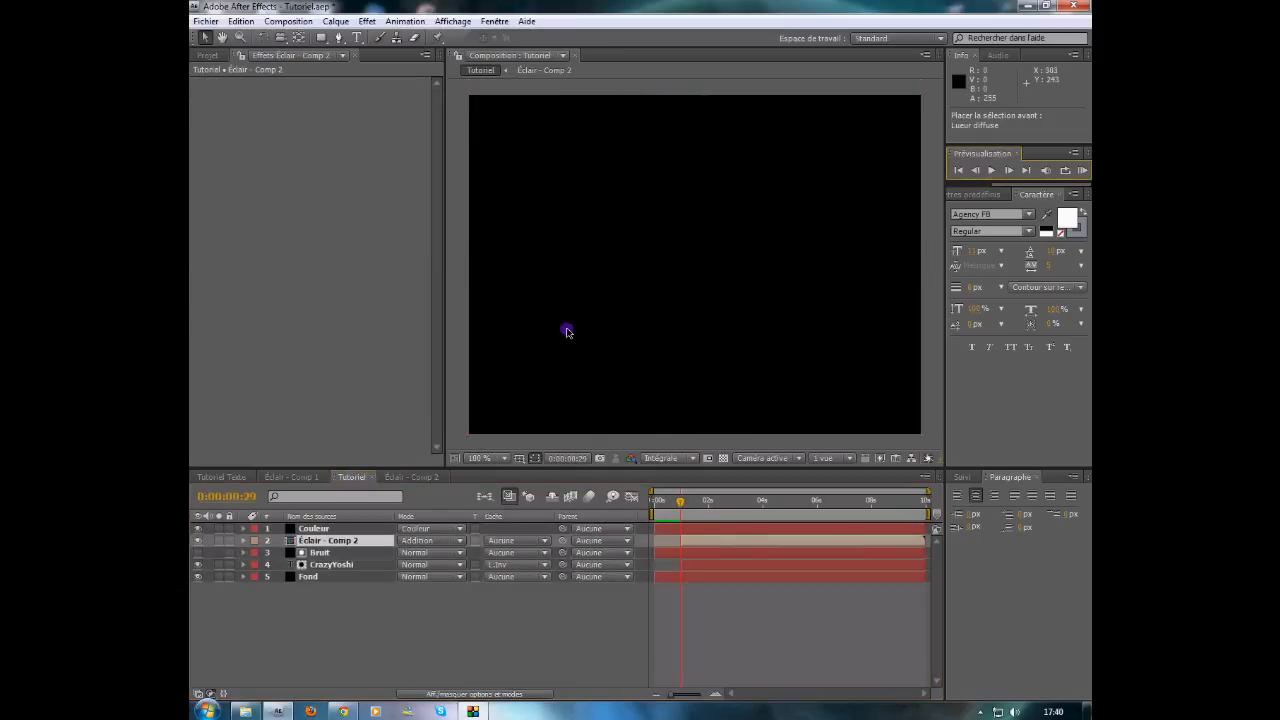
{"action": "left_click", "coordinate": [336, 21]}
{"action": "mouse_move", "coordinate": [356, 35]}
{"action": "left_click", "coordinate": [625, 53]}
{"action": "left_click", "coordinate": [574, 389]}
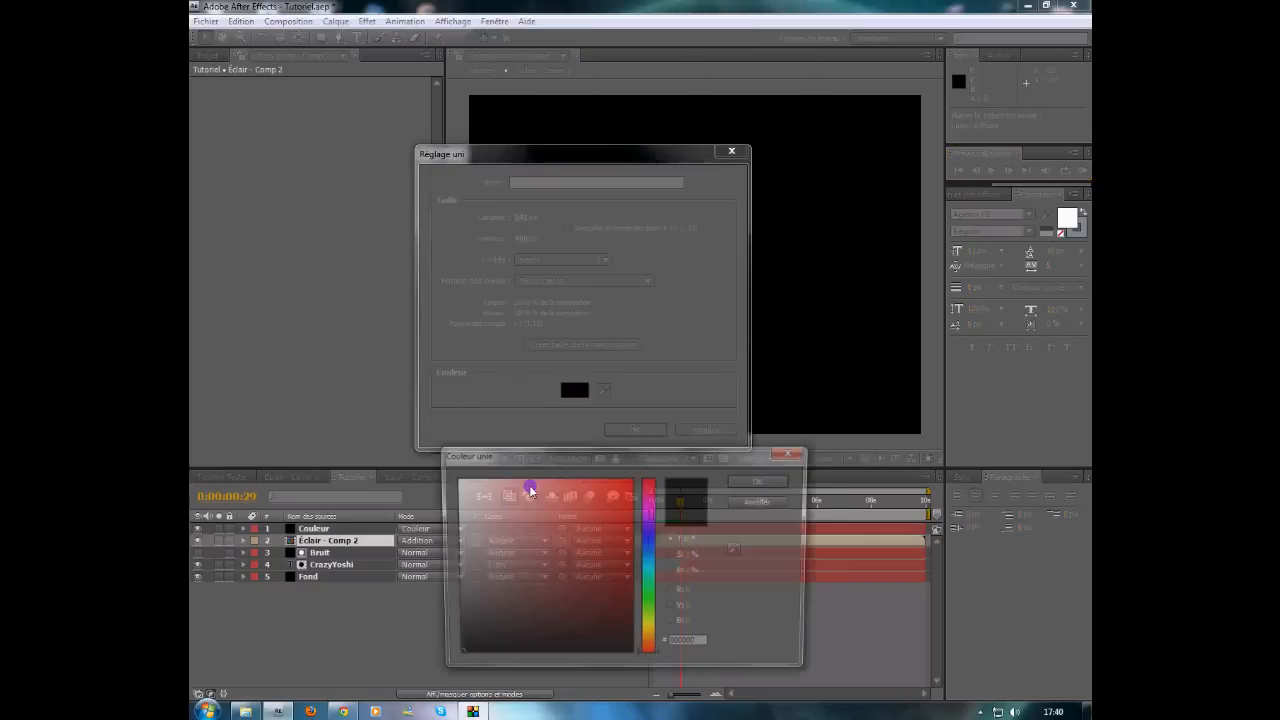
{"action": "left_click", "coordinate": [761, 481]}
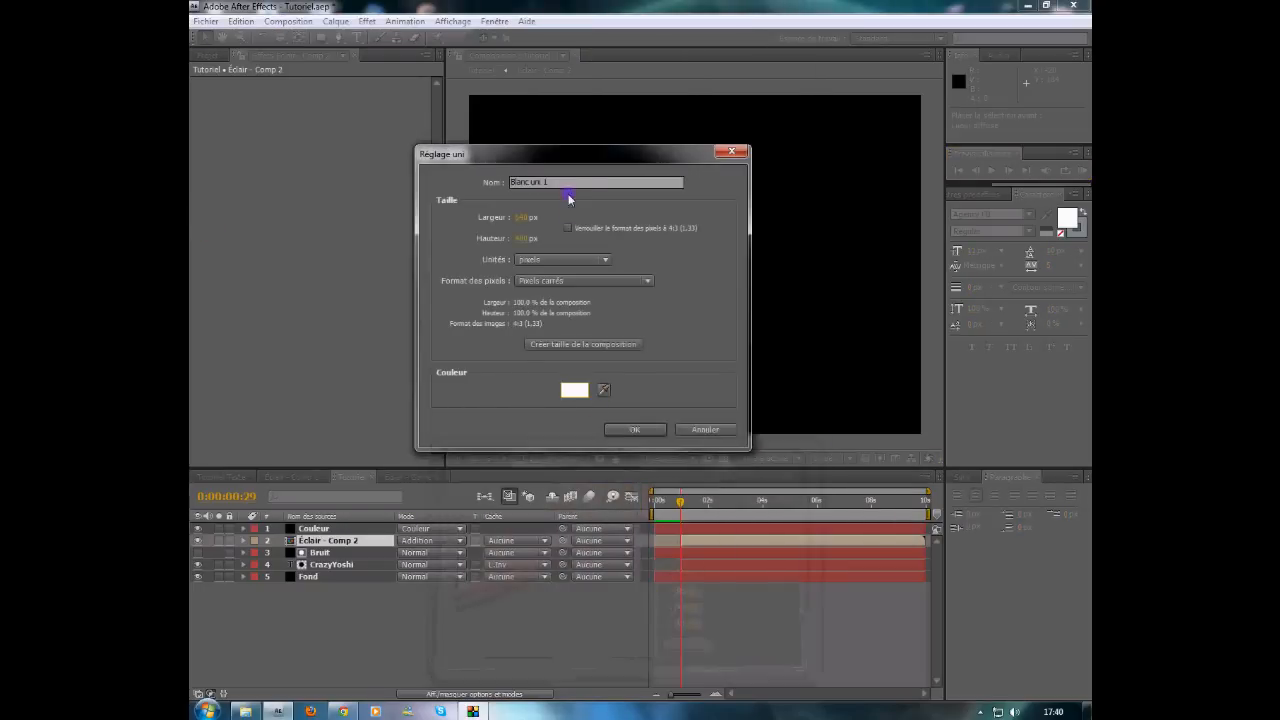
{"action": "type", "text": "Fe"}
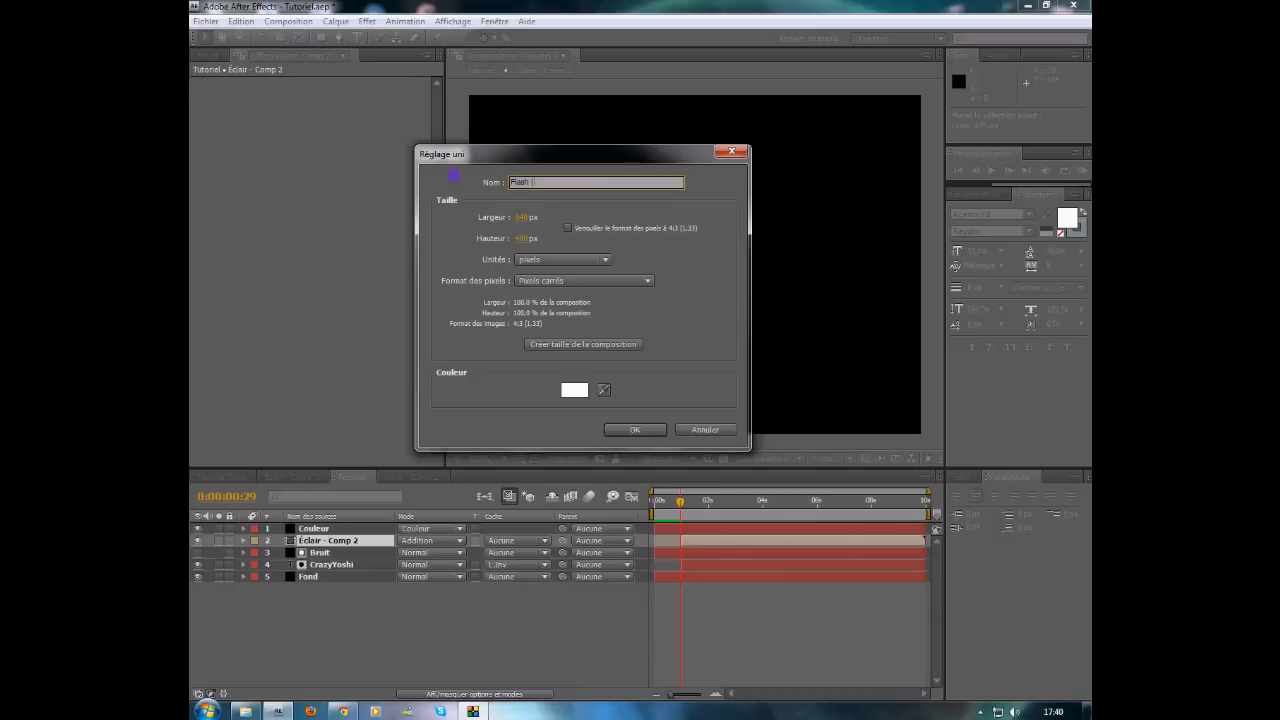
{"action": "type", "text": "ash !!!!"}
{"action": "key", "text": "Return"}
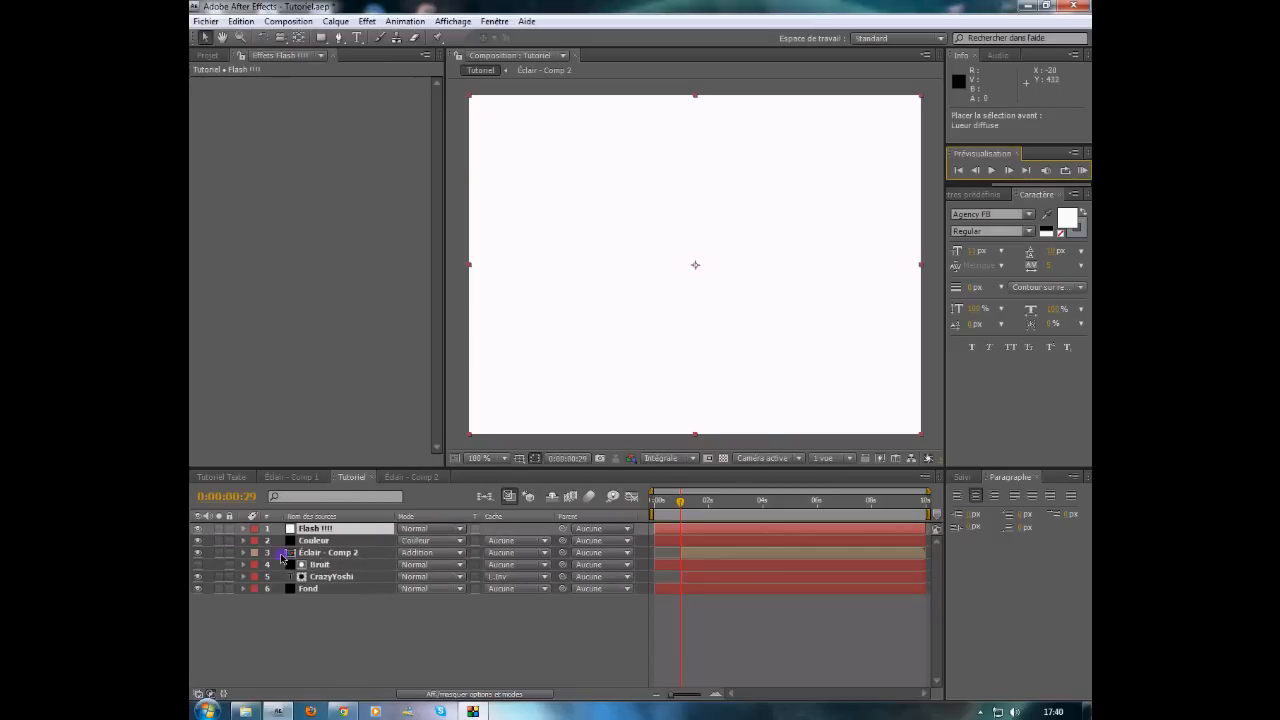
Step: Set the Flash !!!! layer's blending mode to Addition and keyframe its opacity at 0% at 0:00:00:29
{"action": "left_click", "coordinate": [428, 528]}
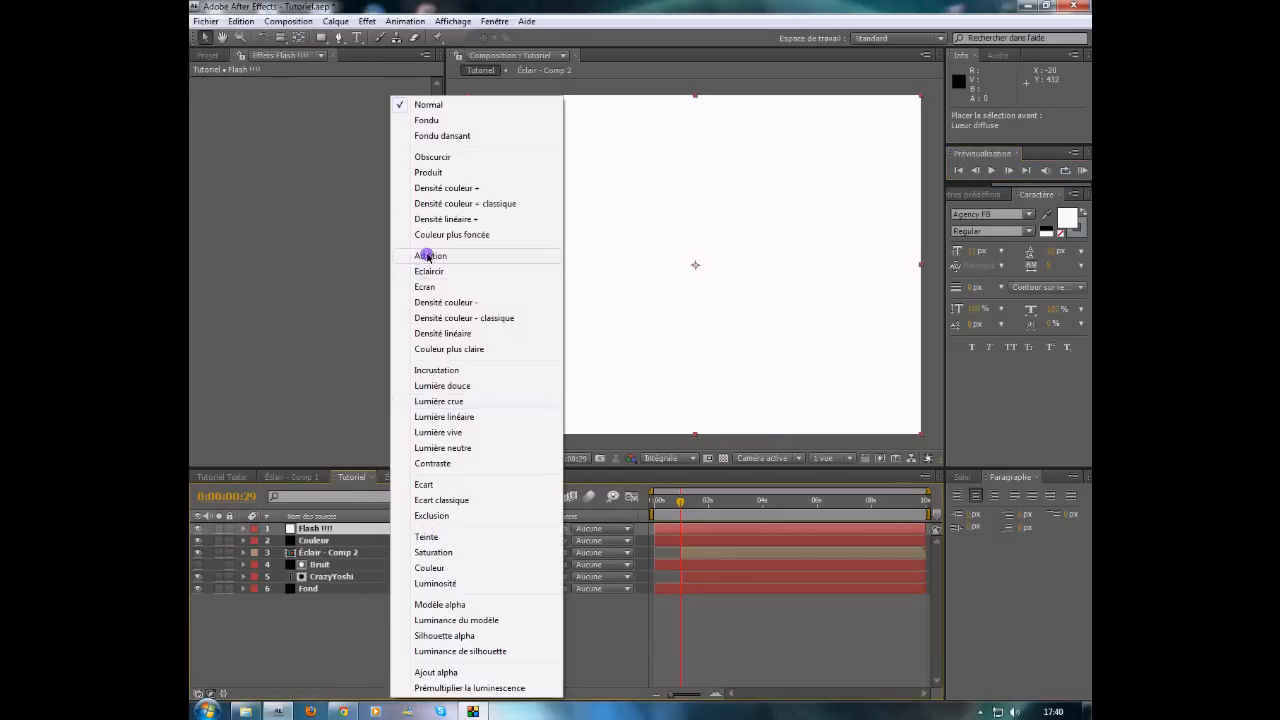
{"action": "left_click", "coordinate": [417, 251]}
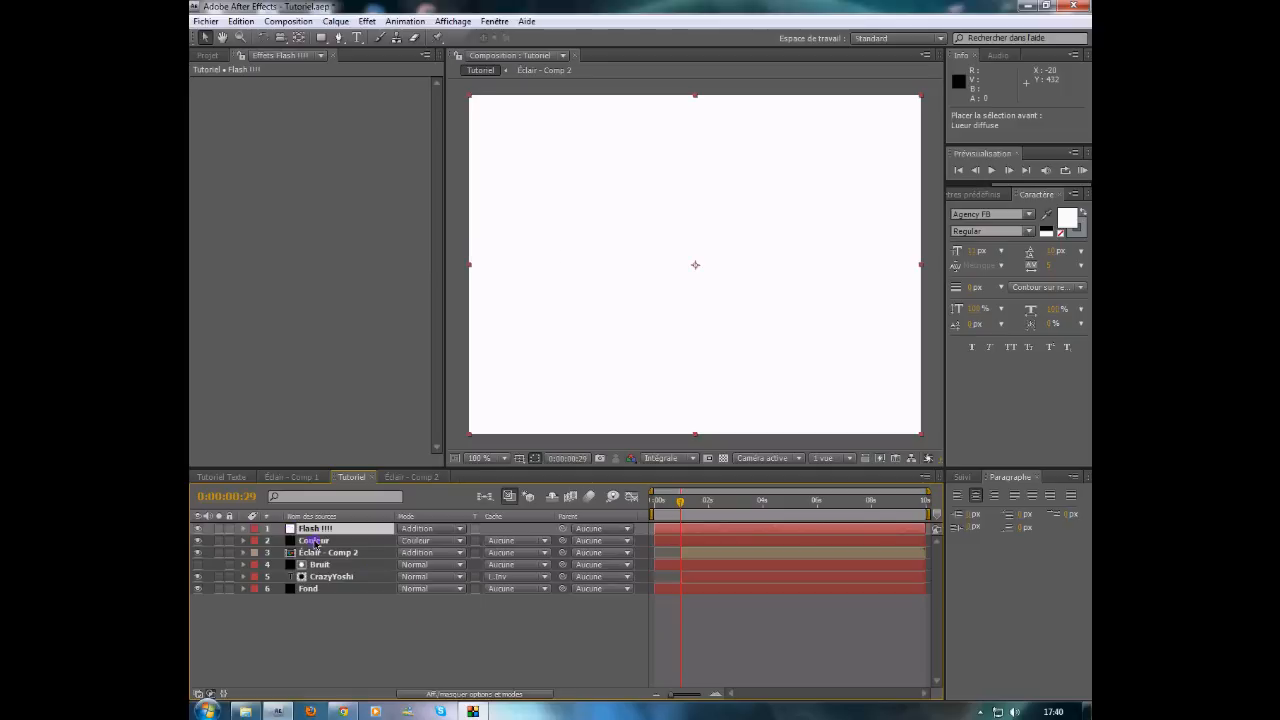
{"action": "key", "text": "t"}
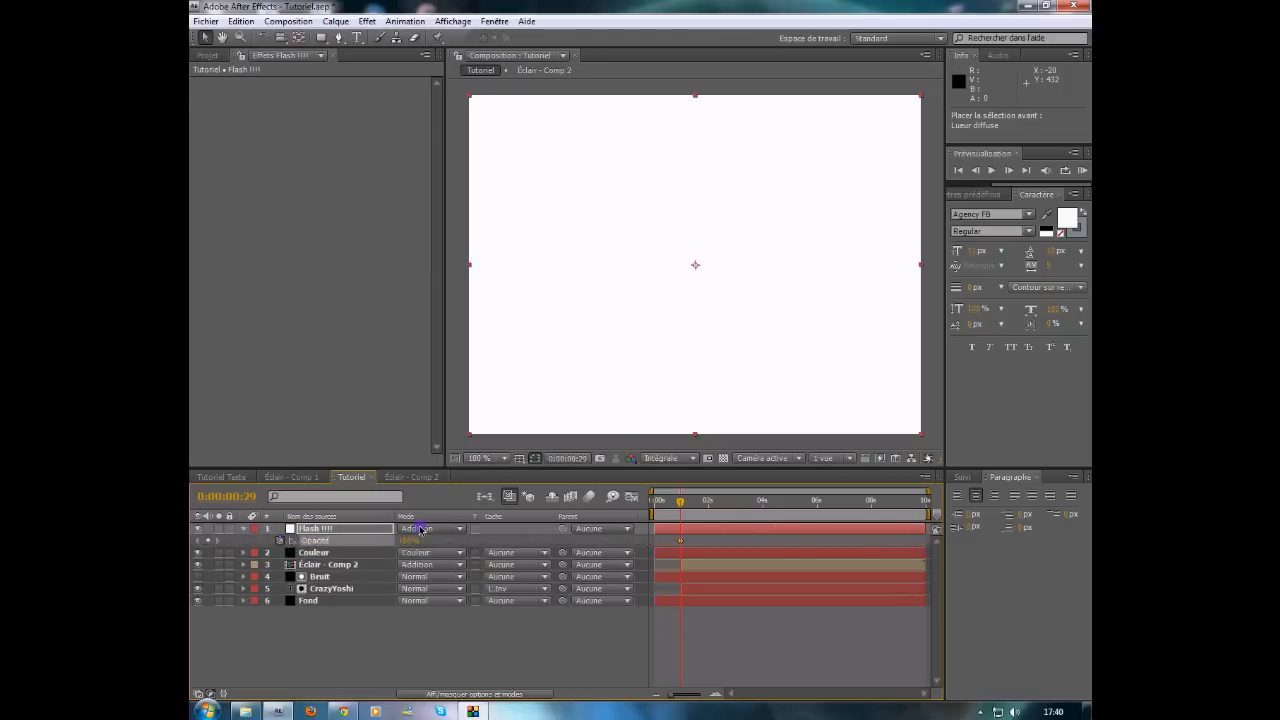
{"action": "left_click", "coordinate": [410, 540]}
{"action": "type", "text": "0,"}
{"action": "key", "text": "Return"}
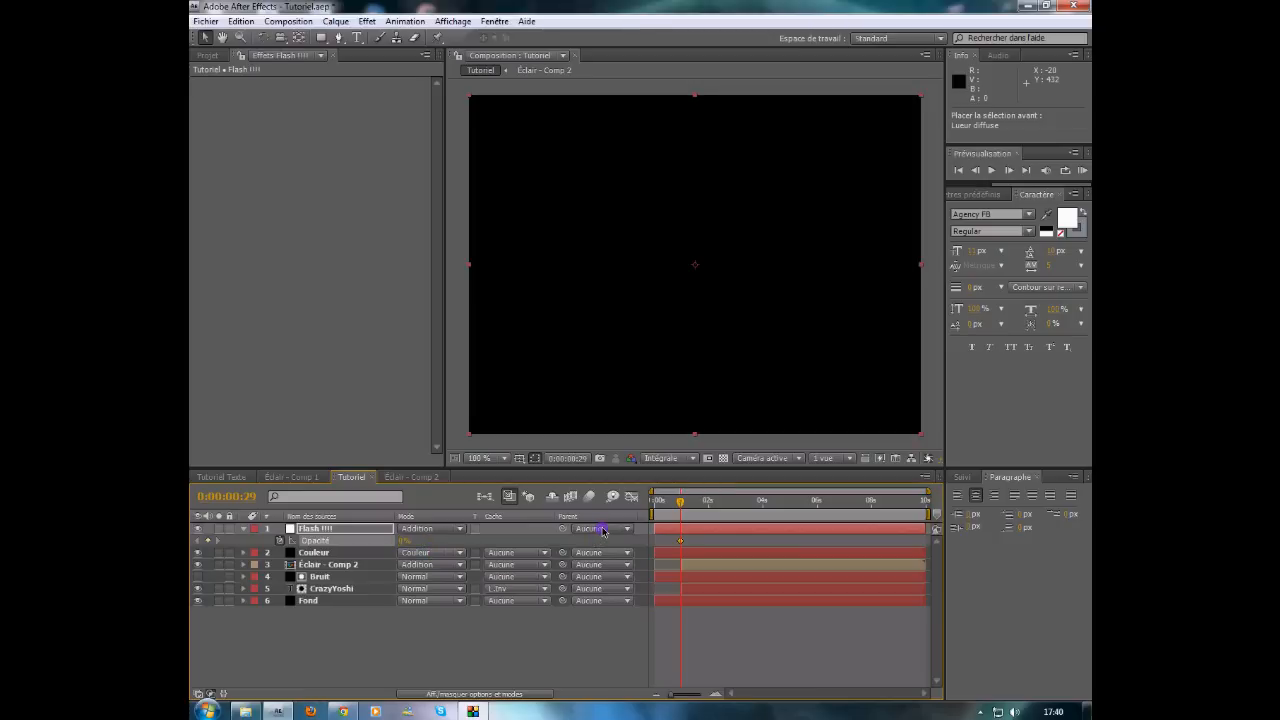
Step: Keyframe the Flash !!!! layer's opacity at 25% at 0:00:01:00 and 50% at 0:00:01:01
{"action": "left_click", "coordinate": [1008, 170]}
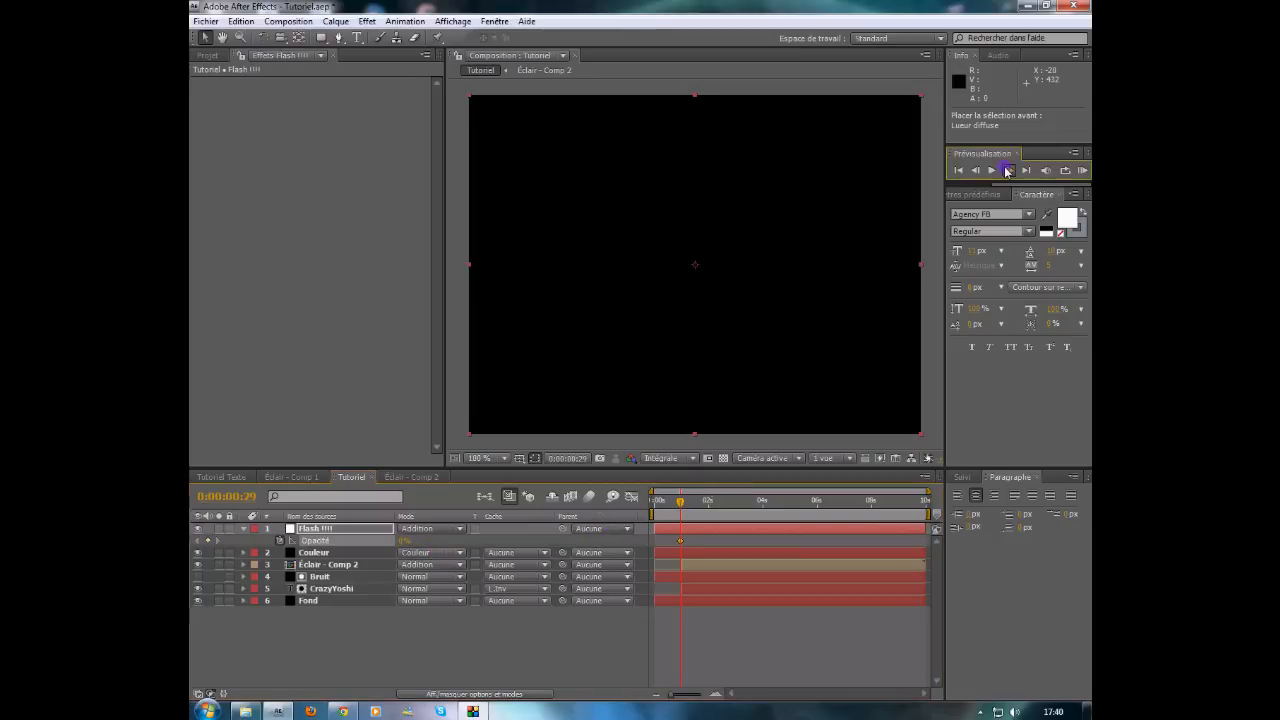
{"action": "left_click", "coordinate": [406, 541]}
{"action": "type", "text": "25"}
{"action": "key", "text": "Return"}
{"action": "left_click", "coordinate": [1010, 172]}
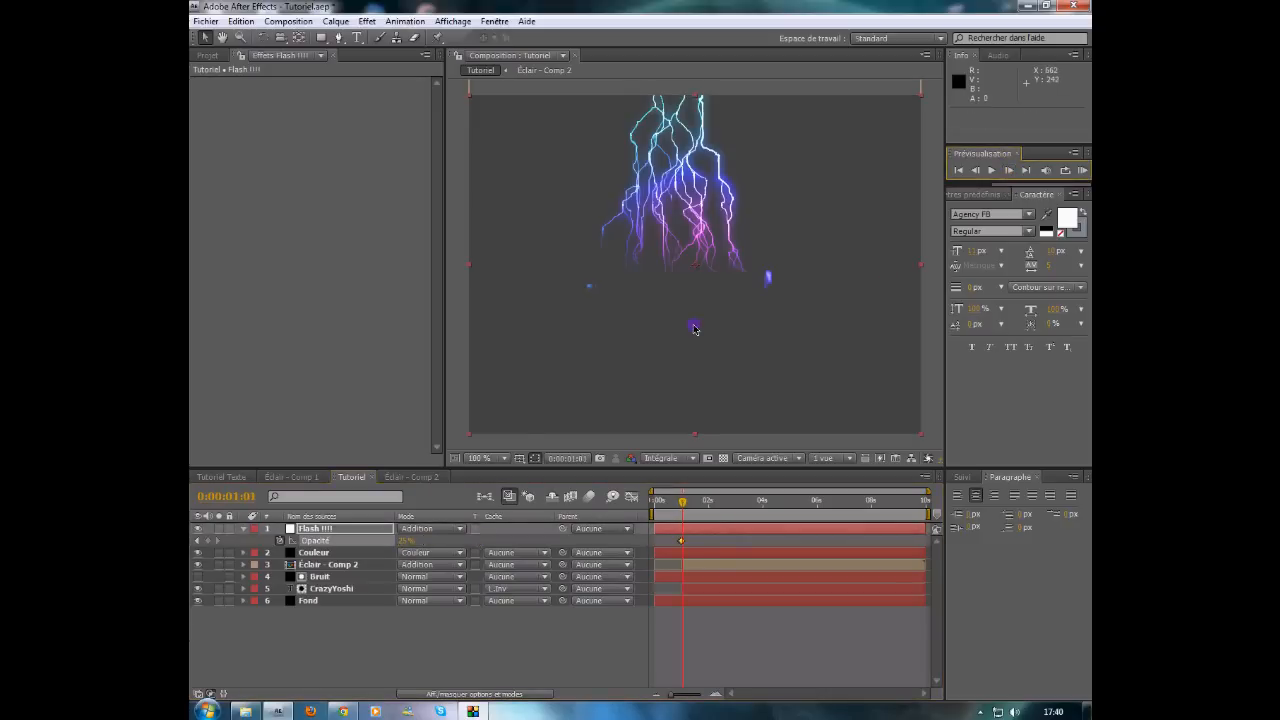
{"action": "left_click", "coordinate": [408, 540]}
{"action": "type", "text": "50"}
{"action": "key", "text": "Return"}
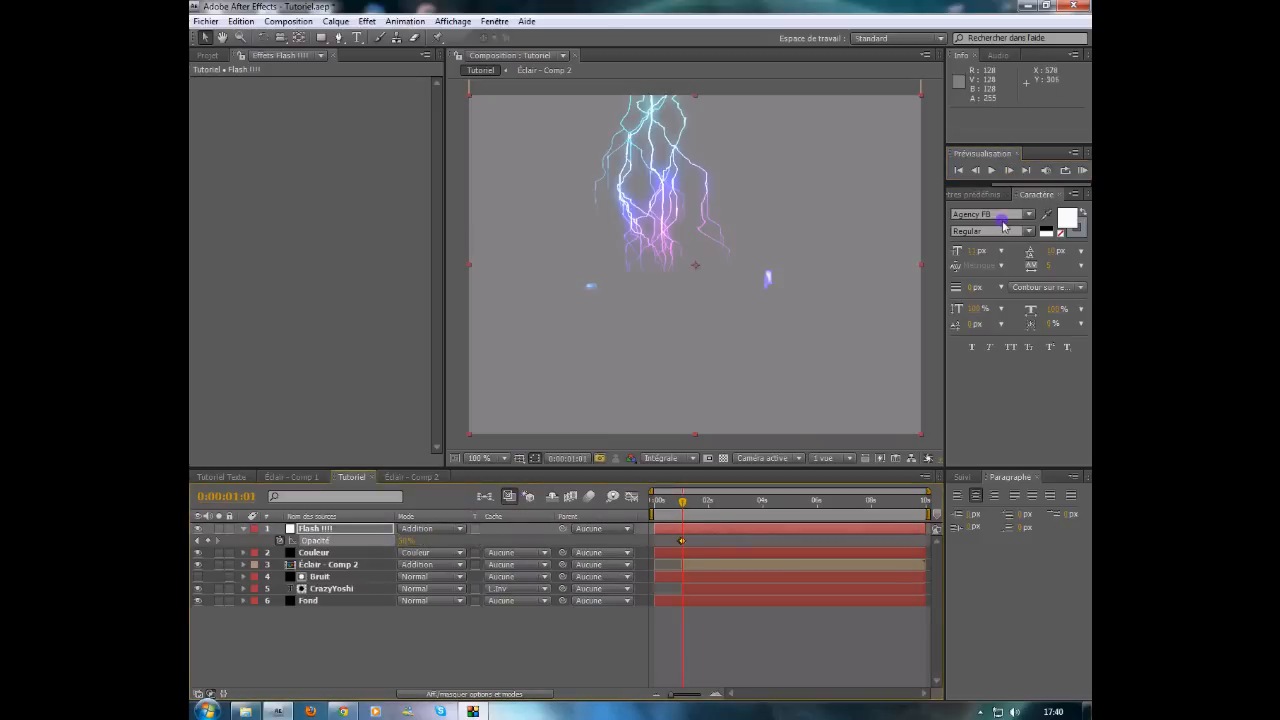
Step: Keyframe the Flash !!!! layer's opacity at 100% at 0:00:01:02 and 50% at 0:00:01:03
{"action": "left_click", "coordinate": [1008, 170]}
{"action": "left_click", "coordinate": [406, 541]}
{"action": "type", "text": "100"}
{"action": "key", "text": "Return"}
{"action": "left_click", "coordinate": [406, 540]}
{"action": "type", "text": "50"}
{"action": "key", "text": "Return"}
Step: Keyframe the Flash !!!! layer's opacity at 0% on the frame following 0:00:01:03
{"action": "left_click", "coordinate": [1012, 172]}
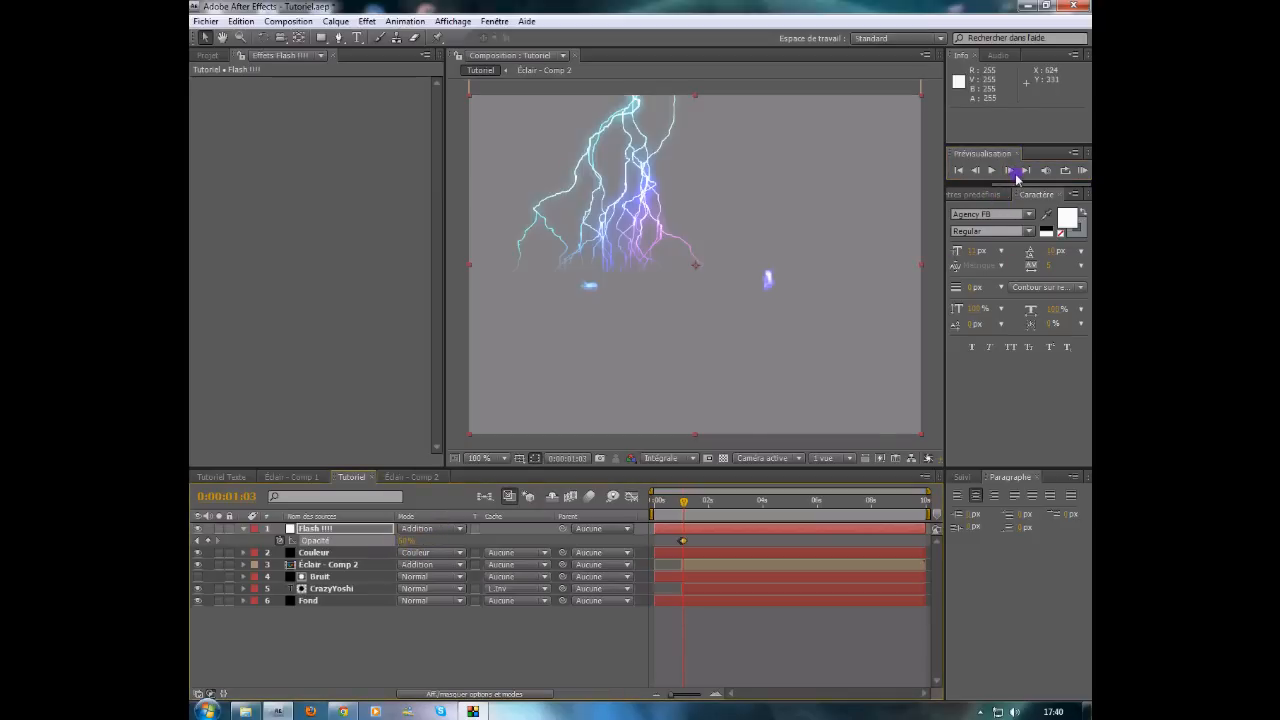
{"action": "left_click", "coordinate": [406, 540]}
{"action": "type", "text": "0"}
{"action": "key", "text": "Return"}
{"action": "left_click", "coordinate": [1008, 171]}
{"action": "left_click", "coordinate": [1004, 176]}
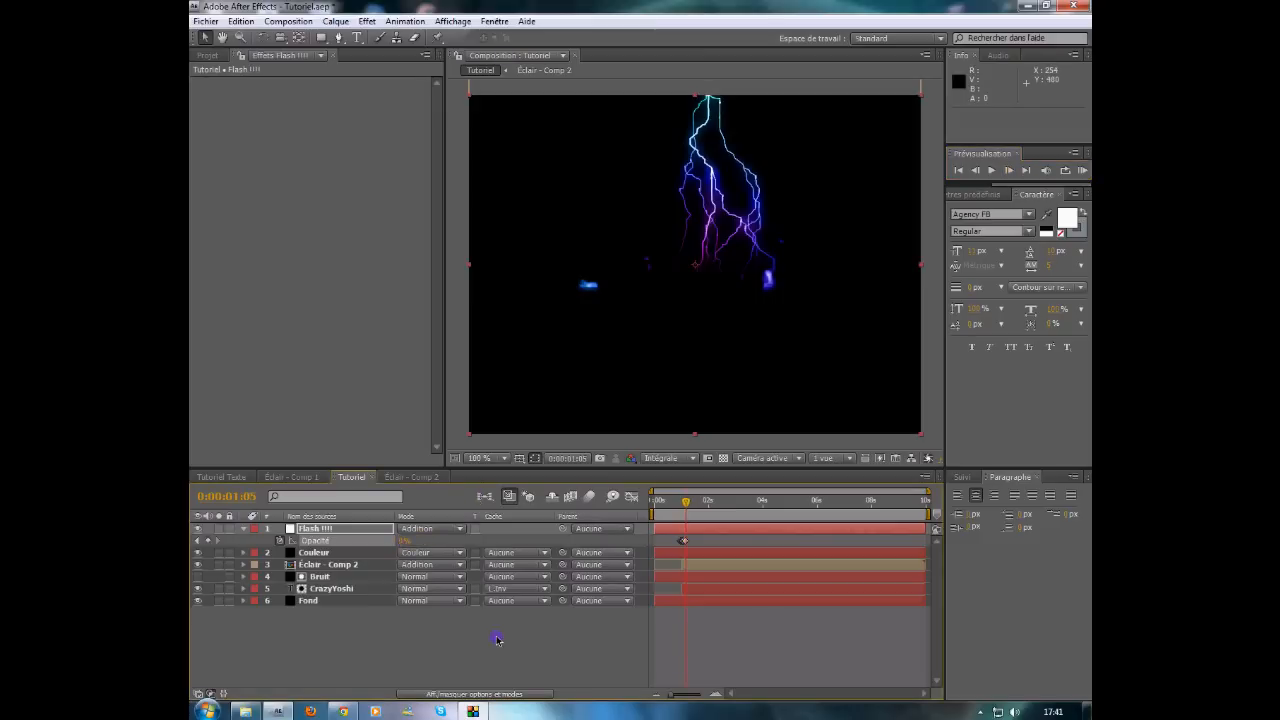
Step: Preview the flash from the start of Tutoriel and play the Tutoriel Texte composition for comparison
{"action": "left_click_drag", "start_coordinate": [686, 500], "coordinate": [654, 500]}
{"action": "key", "text": "KP_0"}
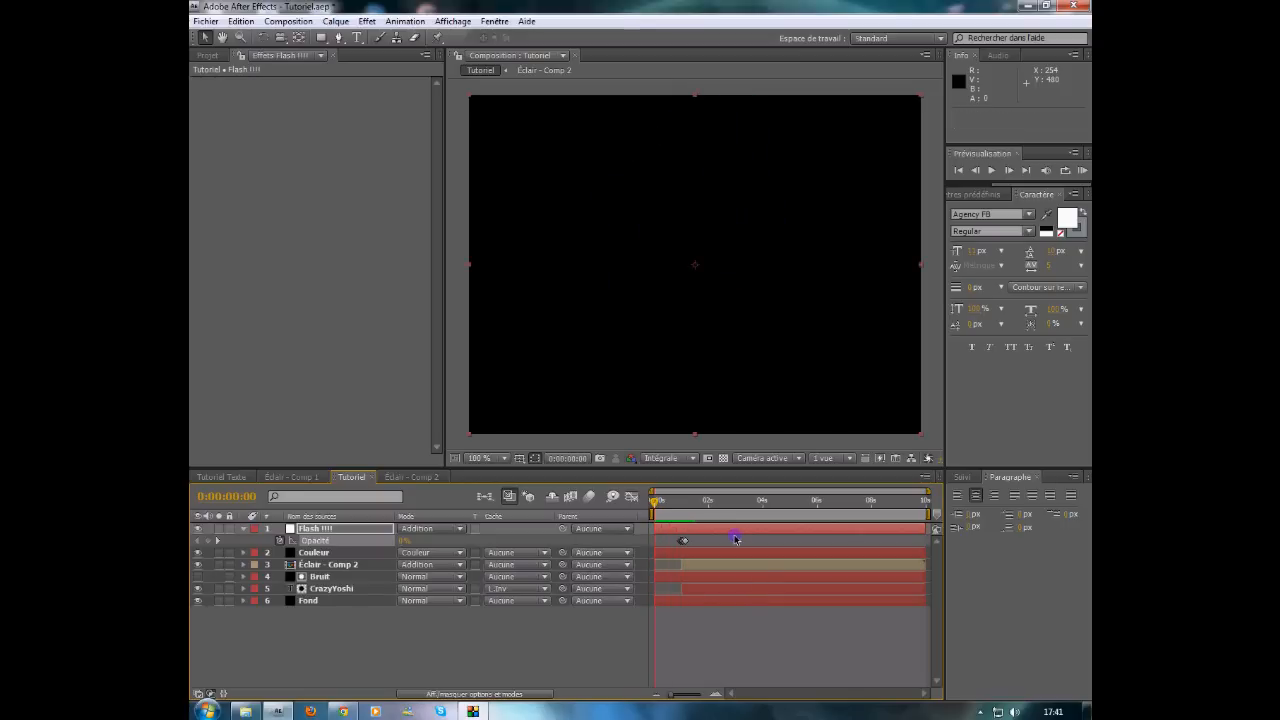
{"action": "left_click", "coordinate": [686, 521]}
{"action": "left_click", "coordinate": [221, 476]}
{"action": "key", "text": "KP_0"}
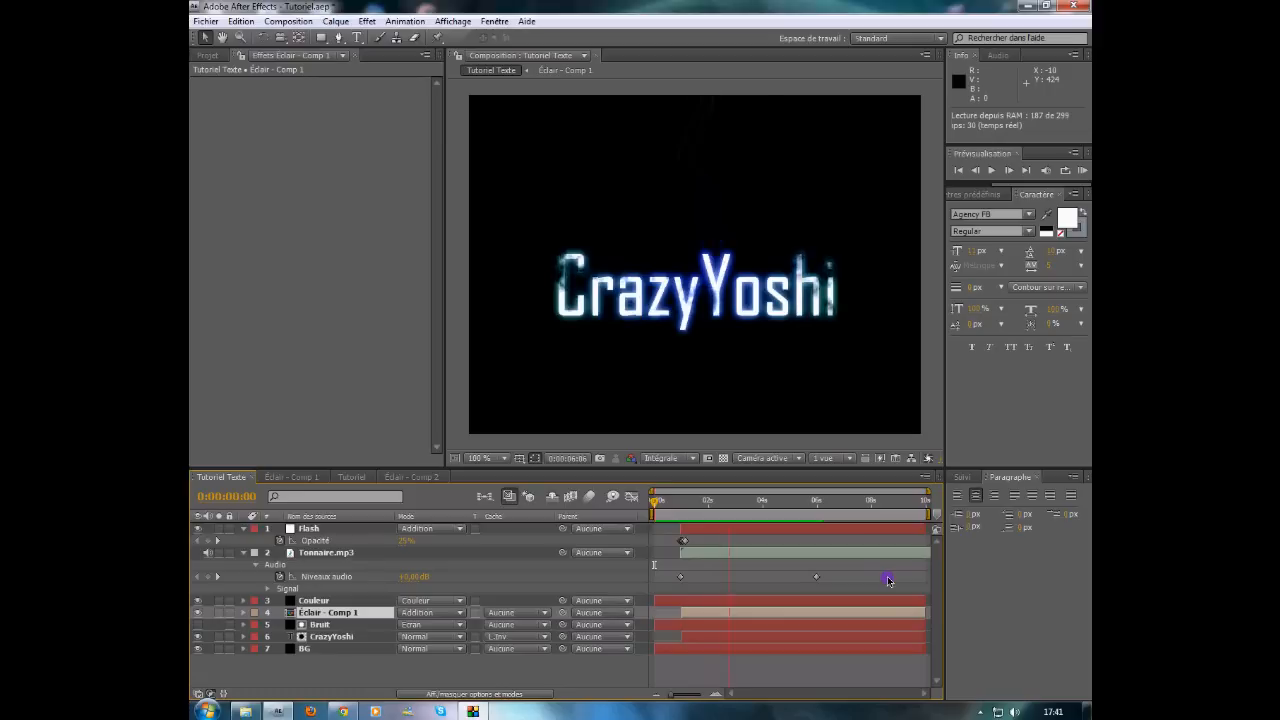
Step: Add the Tonnaire.mp3 sound from the project to the Tutoriel composition, above the Flash !!!! layer
{"action": "left_click", "coordinate": [419, 481]}
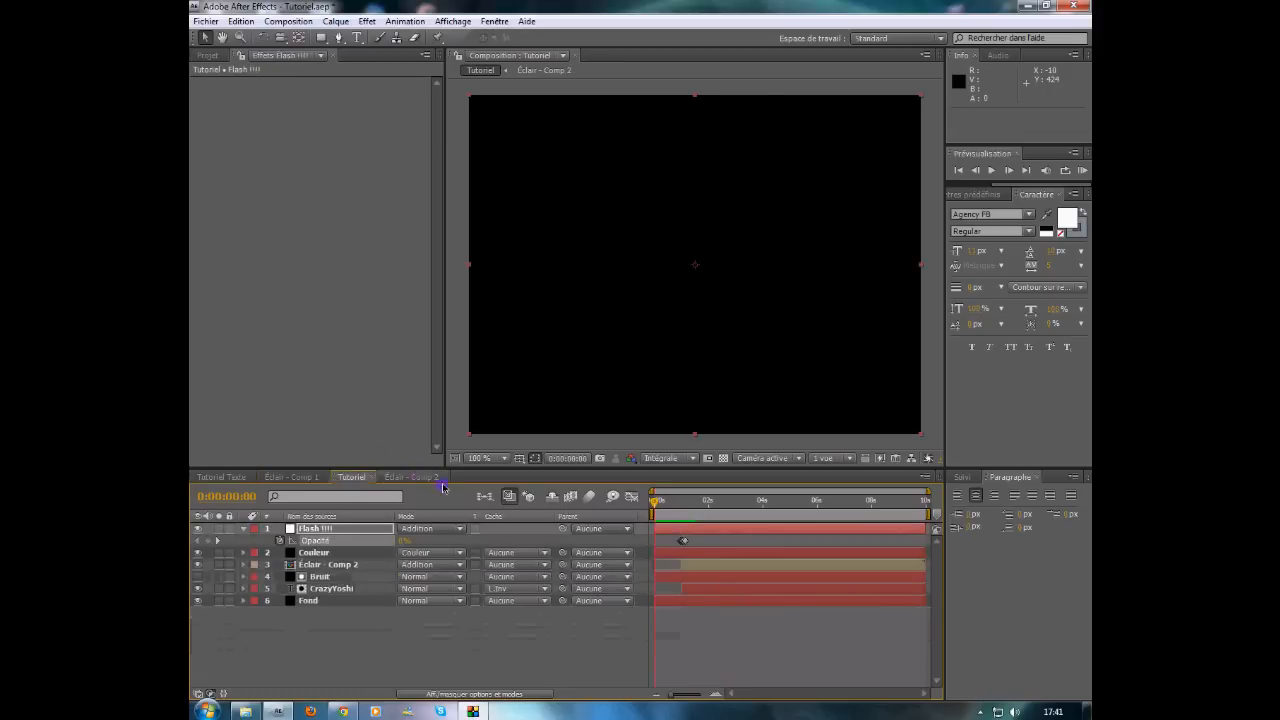
{"action": "left_click", "coordinate": [205, 56]}
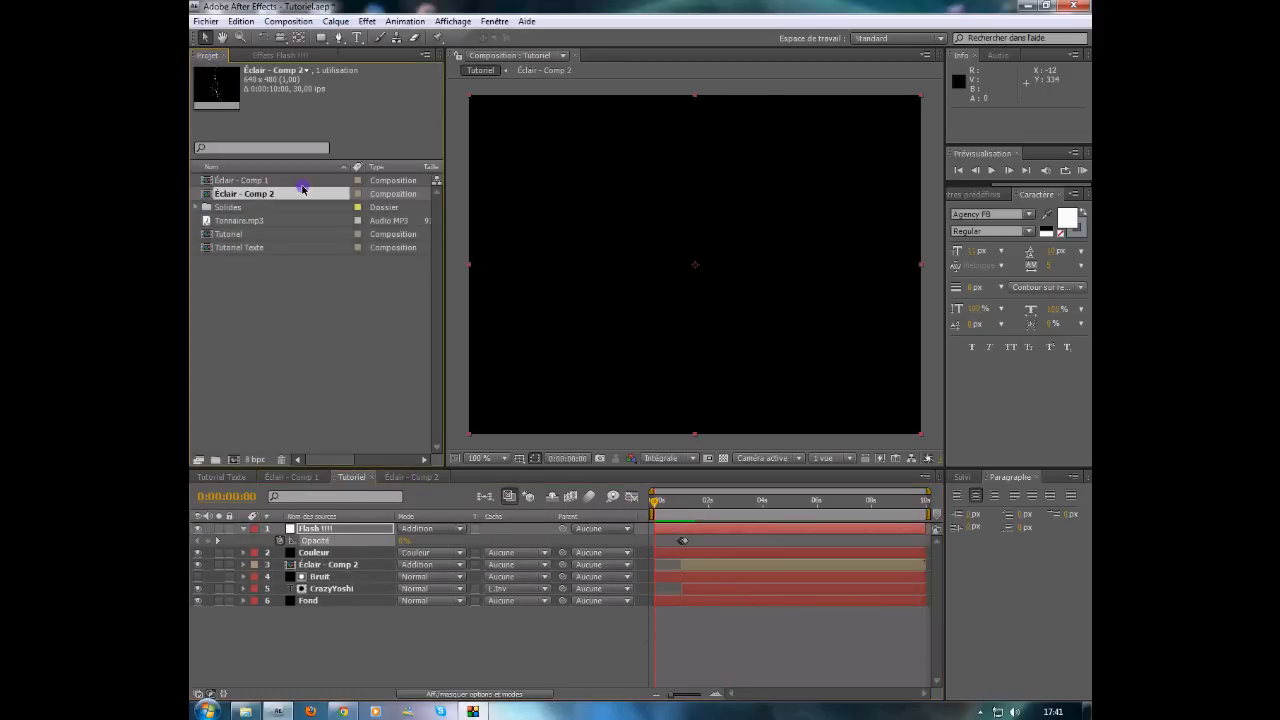
{"action": "left_click", "coordinate": [224, 221]}
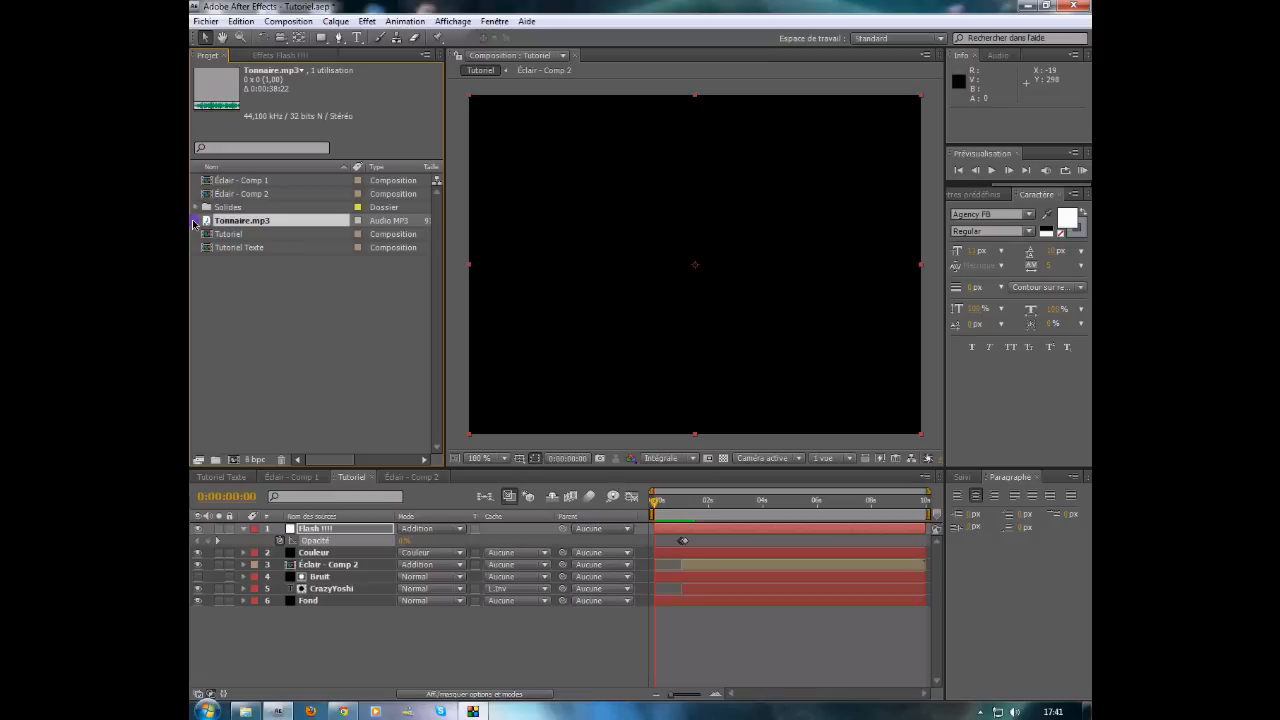
{"action": "left_click_drag", "start_coordinate": [216, 221], "coordinate": [330, 526]}
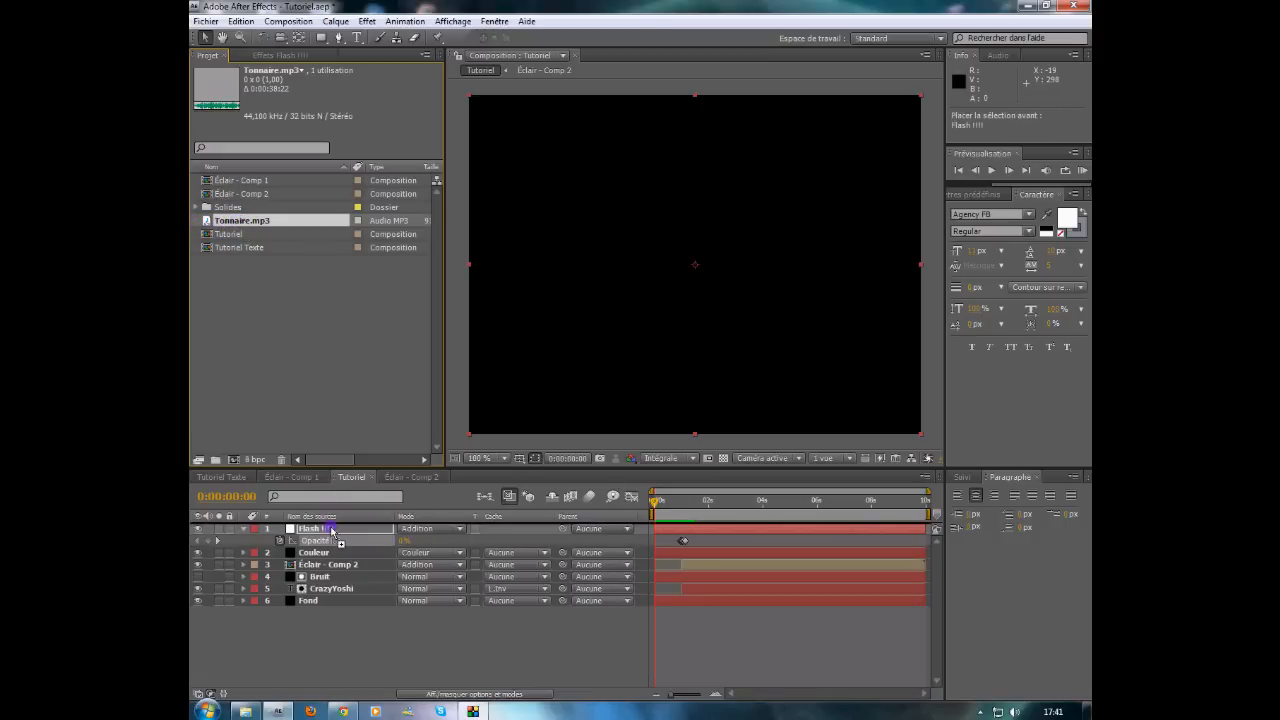
Step: Place Tonnaire.mp3 above the Flash !!!! layer and shift it to start at 0:00:01:02, in sync with the flash
{"action": "left_click_drag", "start_coordinate": [333, 531], "coordinate": [334, 528]}
{"action": "left_click_drag", "start_coordinate": [662, 508], "coordinate": [686, 508]}
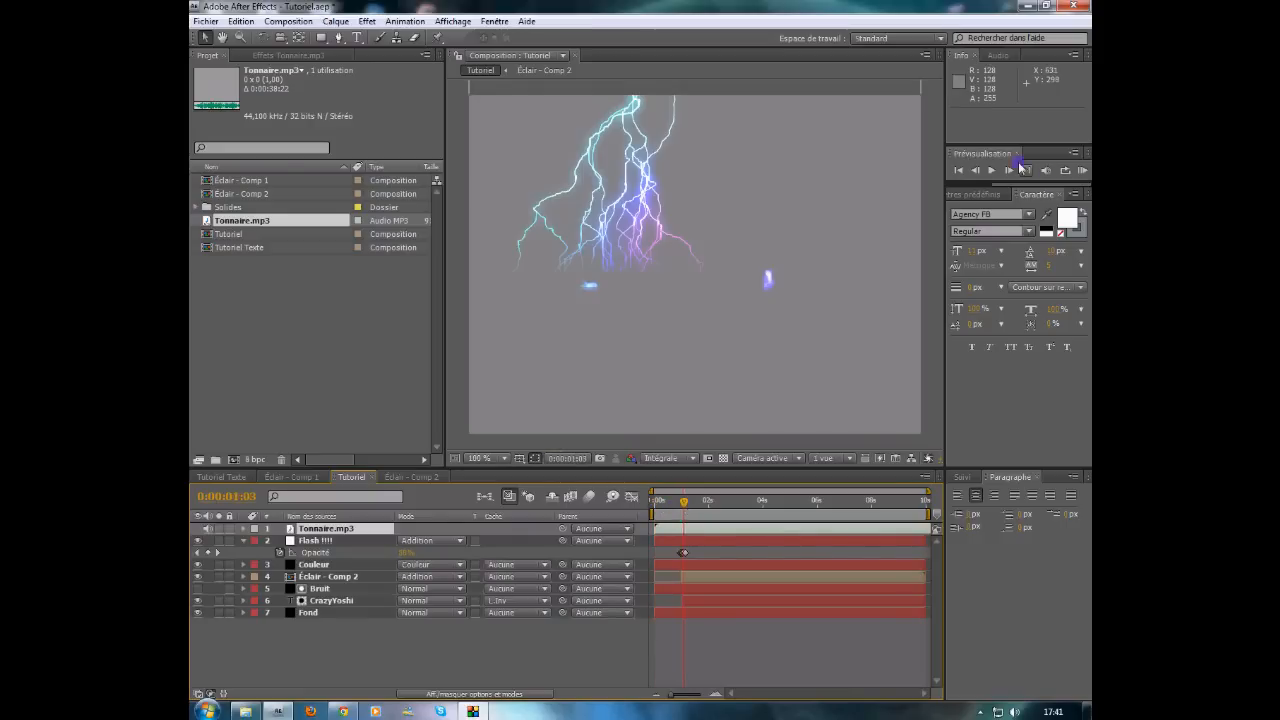
{"action": "left_click", "coordinate": [996, 172]}
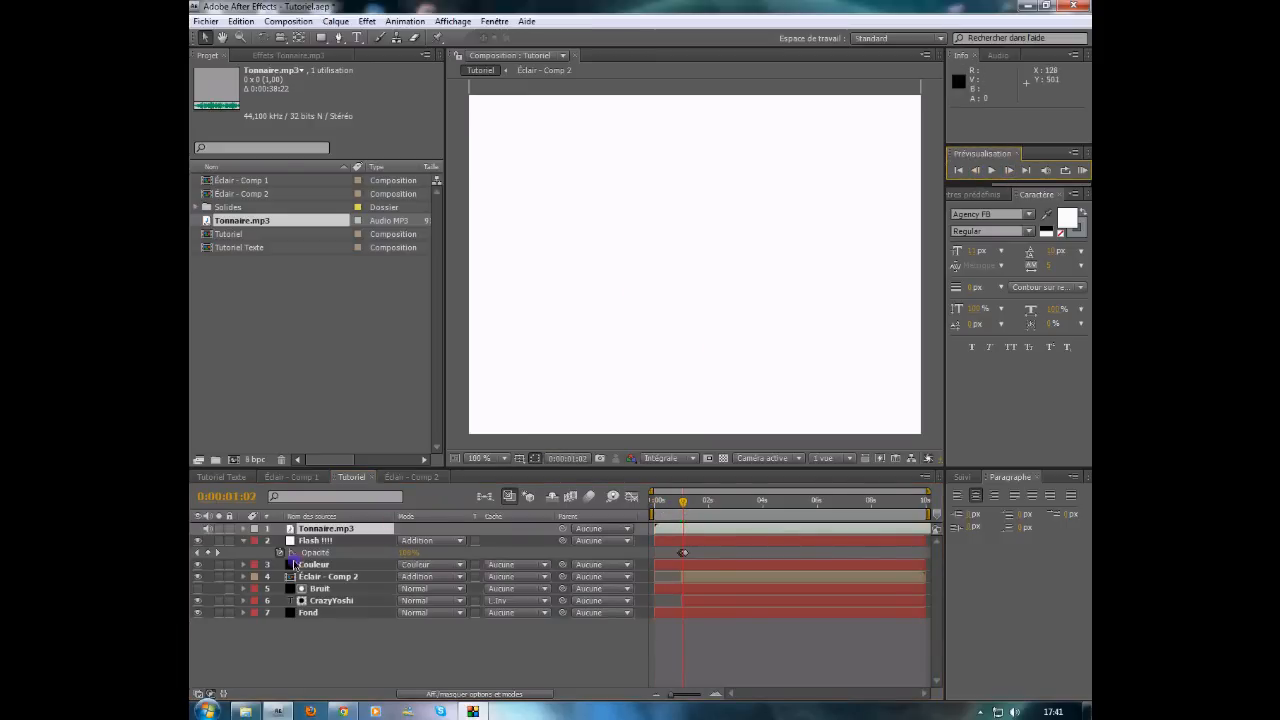
{"action": "left_click_drag", "start_coordinate": [664, 531], "coordinate": [692, 531]}
{"action": "left_click_drag", "start_coordinate": [676, 700], "coordinate": [700, 700]}
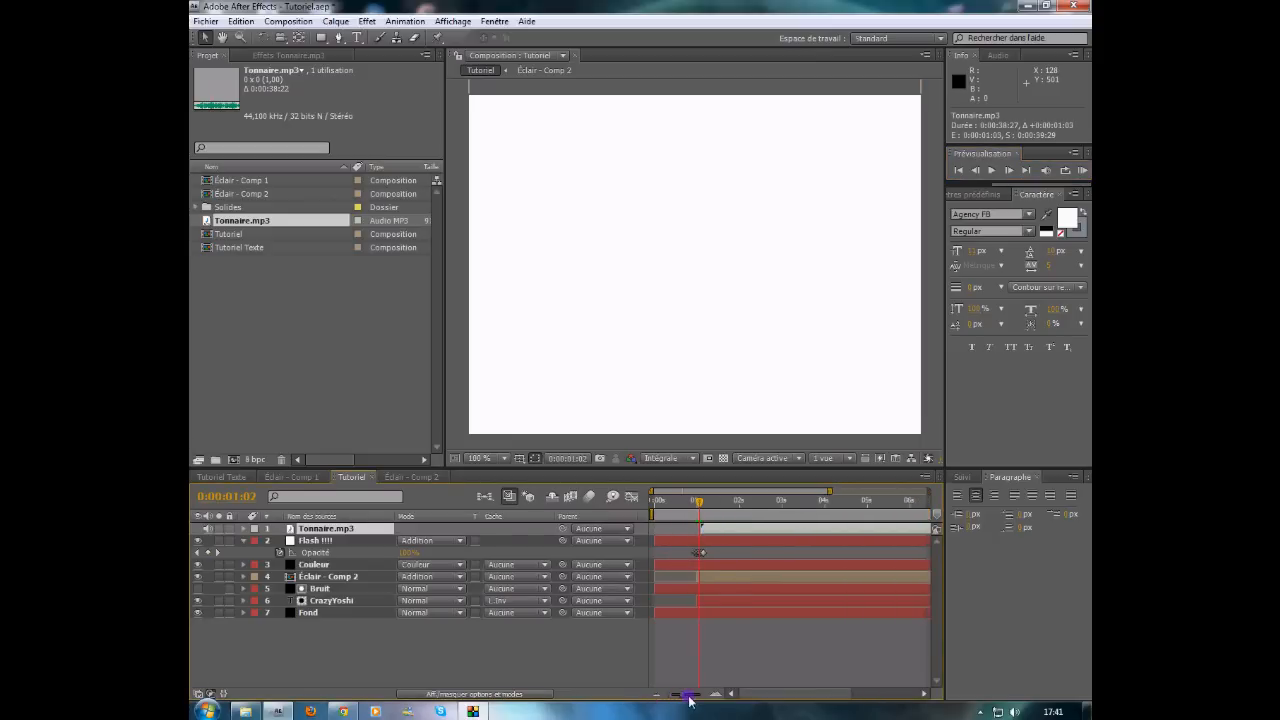
{"action": "left_click_drag", "start_coordinate": [829, 526], "coordinate": [805, 529]}
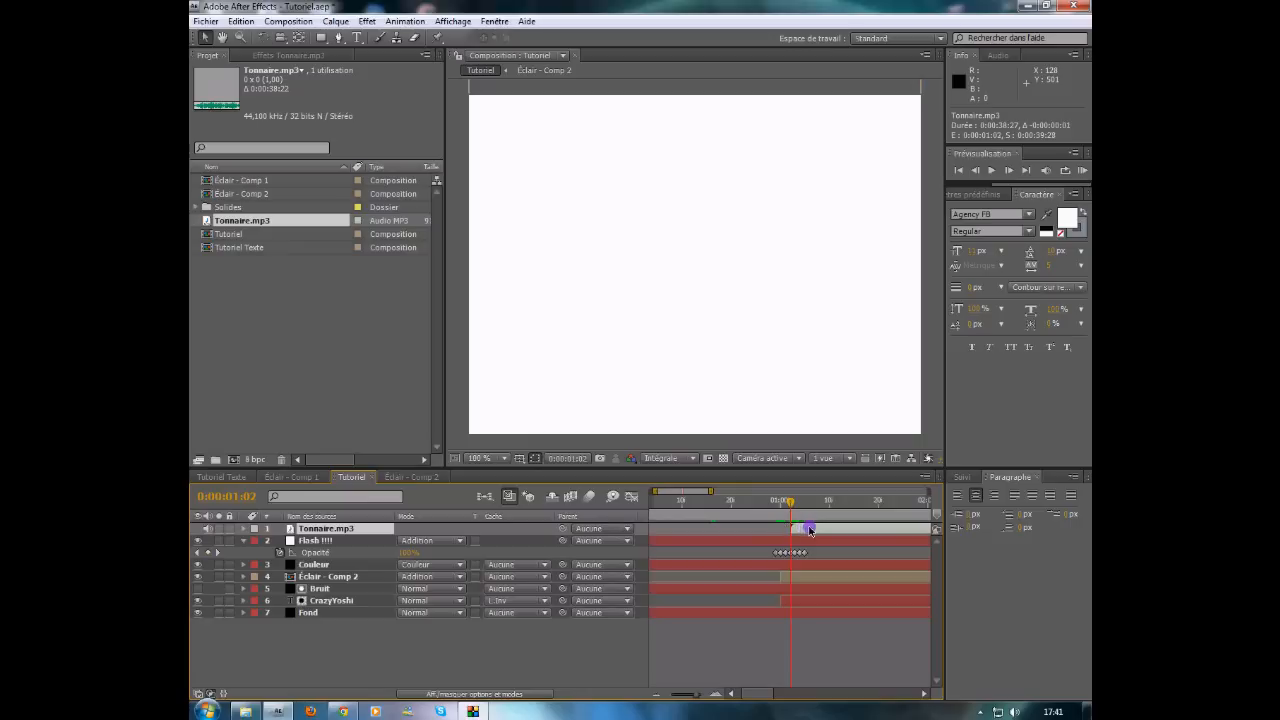
{"action": "left_click_drag", "start_coordinate": [697, 700], "coordinate": [572, 673]}
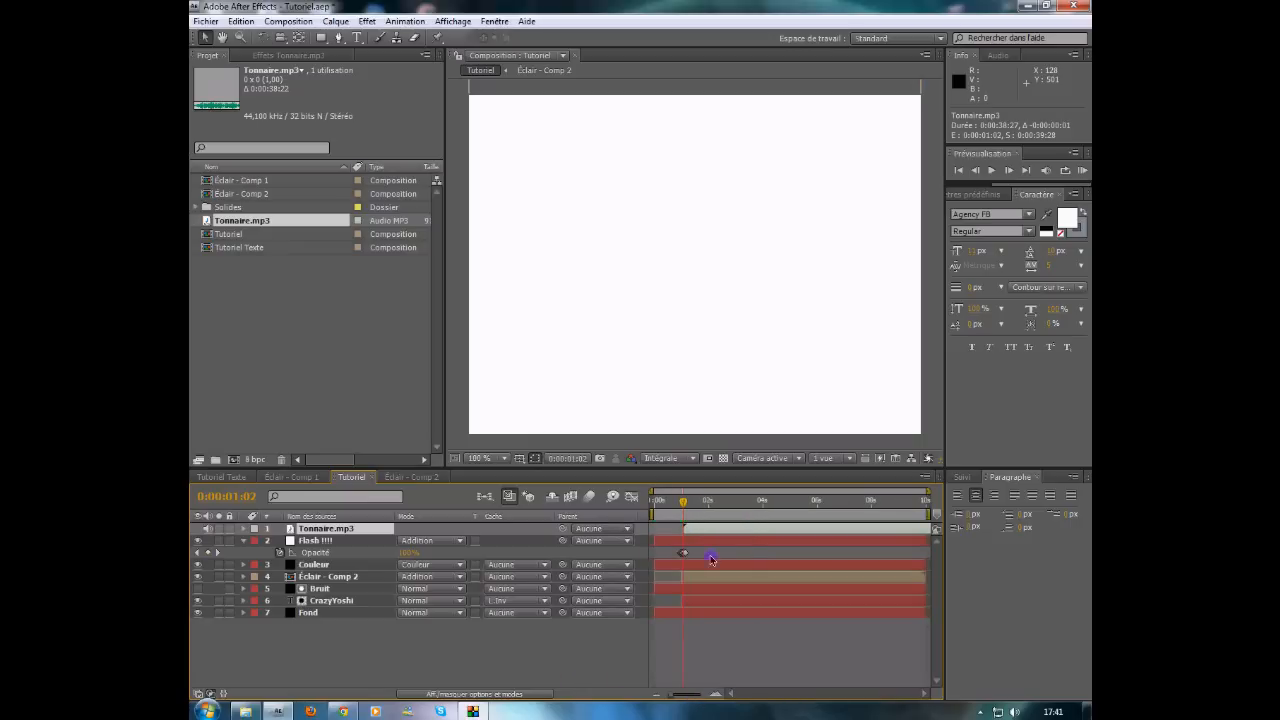
Step: Add an audio-level keyframe to Tonnaire.mp3 at 0:00:05:00 and move it back to the start of the sound
{"action": "left_click", "coordinate": [816, 501]}
{"action": "left_click", "coordinate": [576, 457]}
{"action": "left_click", "coordinate": [634, 247]}
{"action": "key", "text": "BackSpace"}
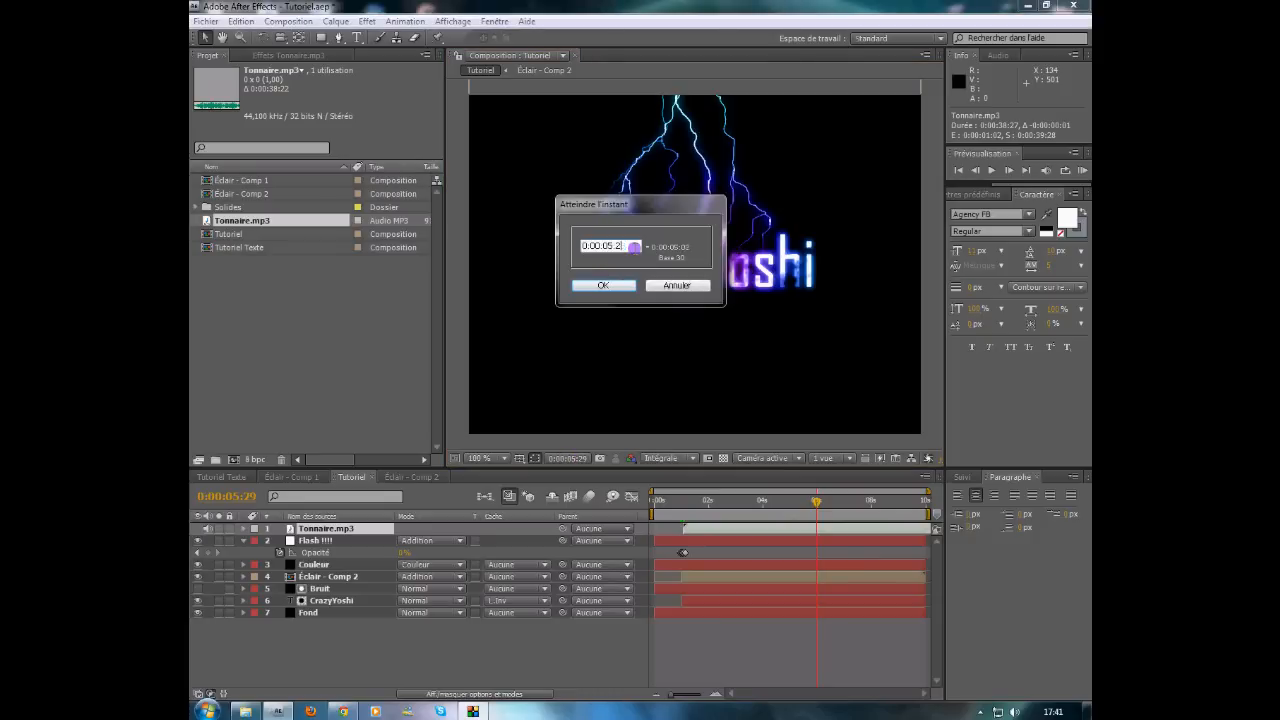
{"action": "key", "text": "Return"}
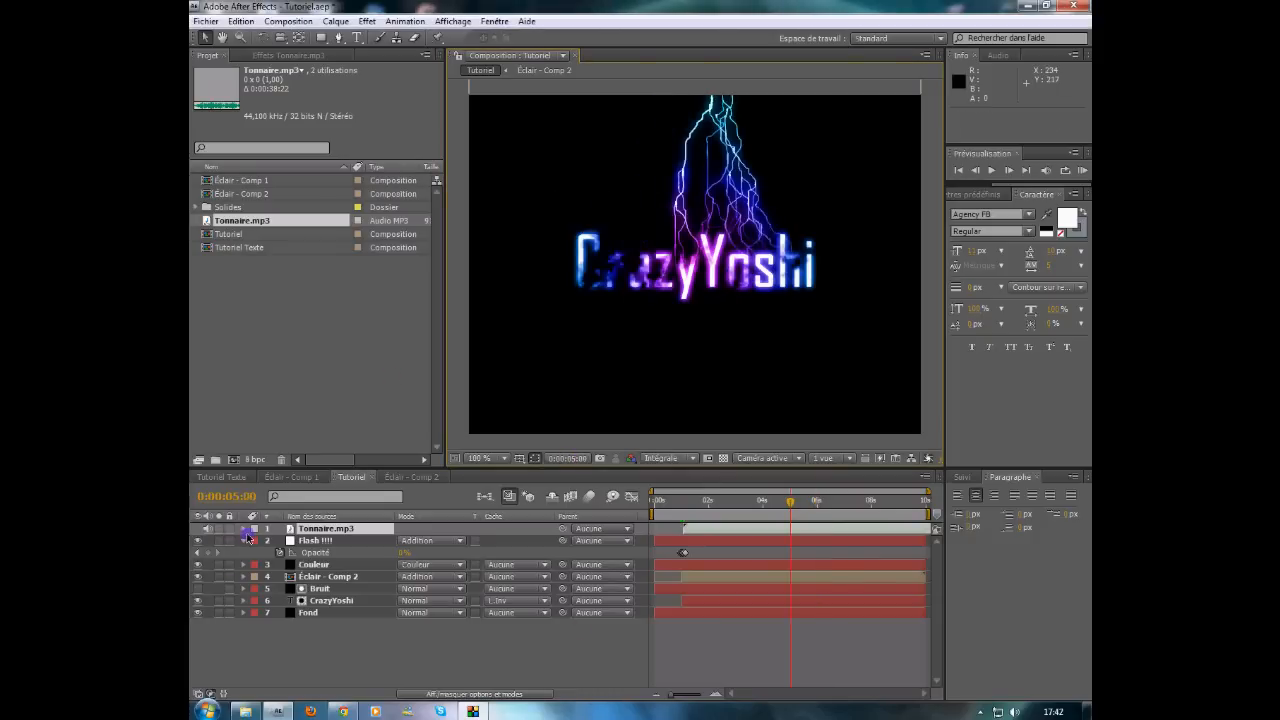
{"action": "left_click", "coordinate": [243, 530]}
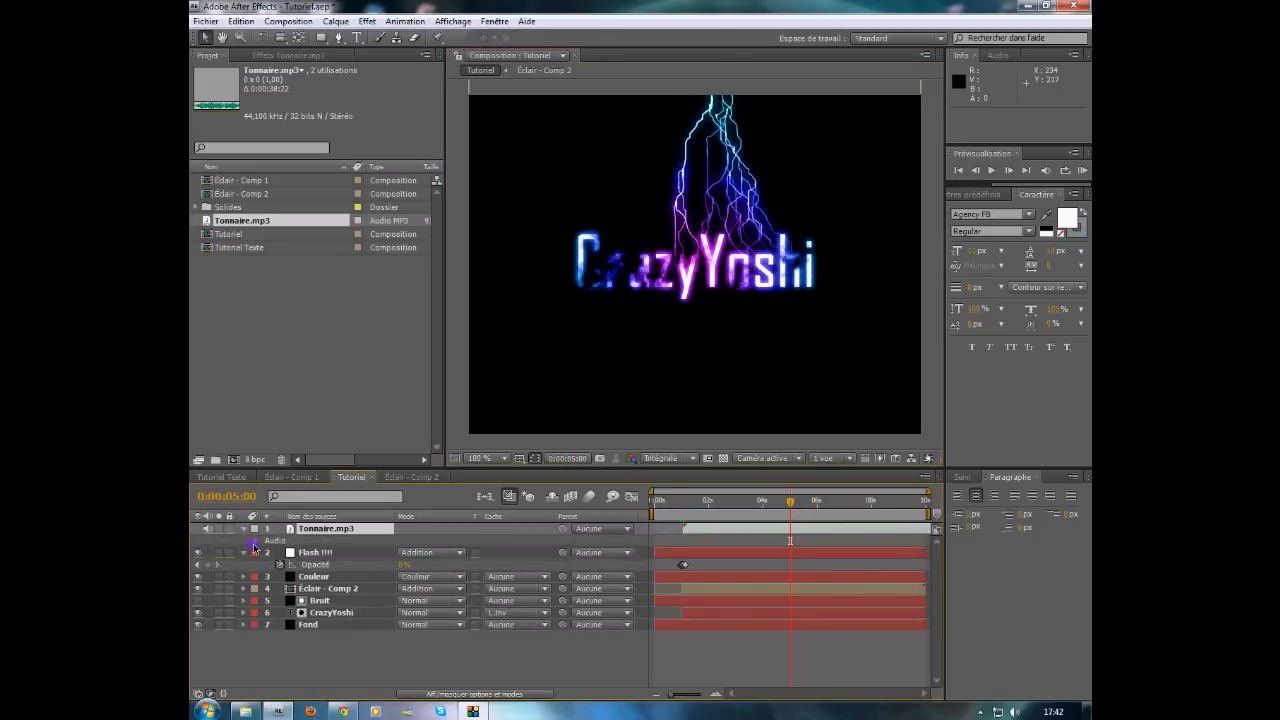
{"action": "left_click", "coordinate": [255, 541]}
{"action": "left_click", "coordinate": [281, 554]}
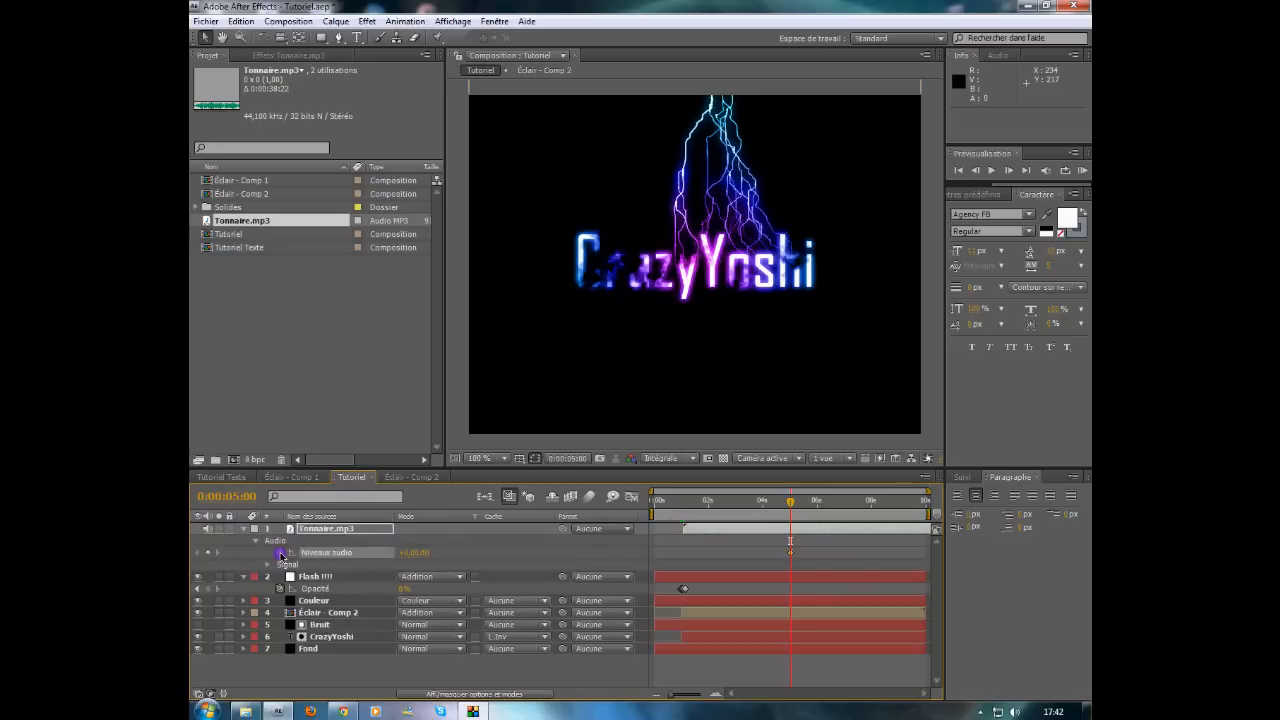
{"action": "left_click_drag", "start_coordinate": [790, 552], "coordinate": [743, 552]}
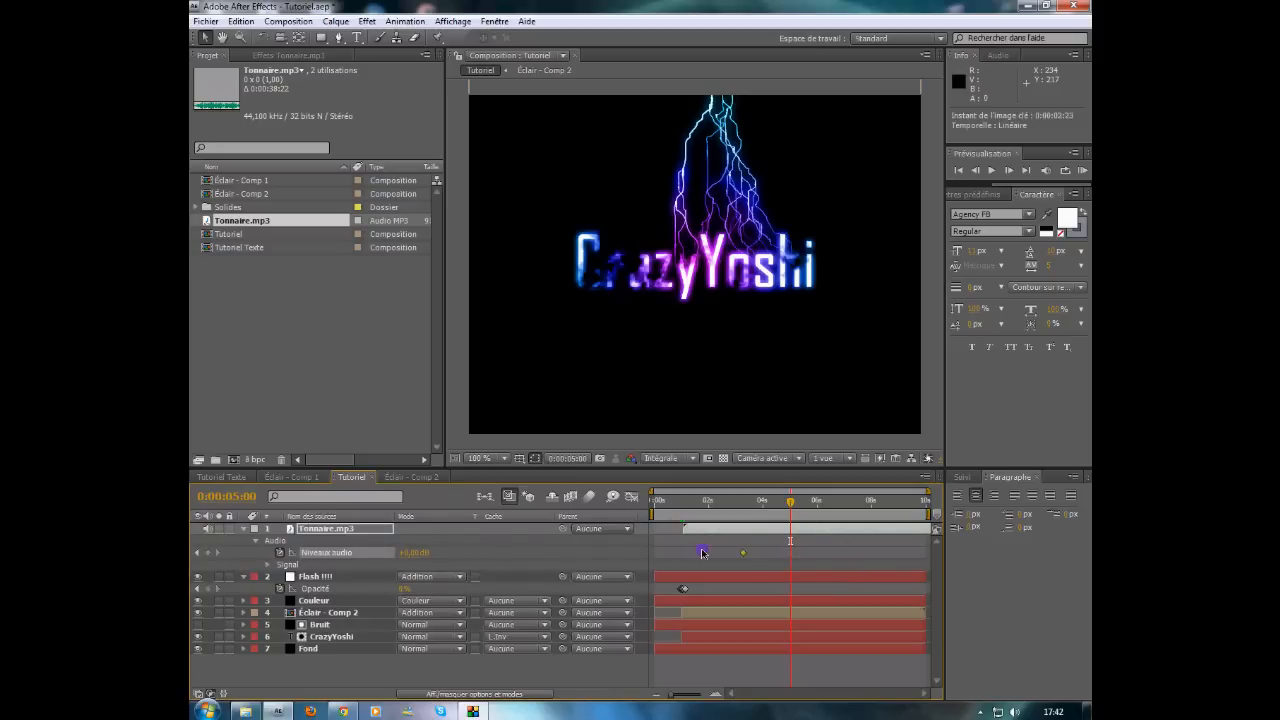
Step: Keyframe Tonnaire.mp3's audio level at -48 dB at 0:00:05:00 and collapse the layer's properties
{"action": "left_click", "coordinate": [421, 554]}
{"action": "left_click", "coordinate": [489, 555]}
{"action": "left_click_drag", "start_coordinate": [411, 553], "coordinate": [362, 552]}
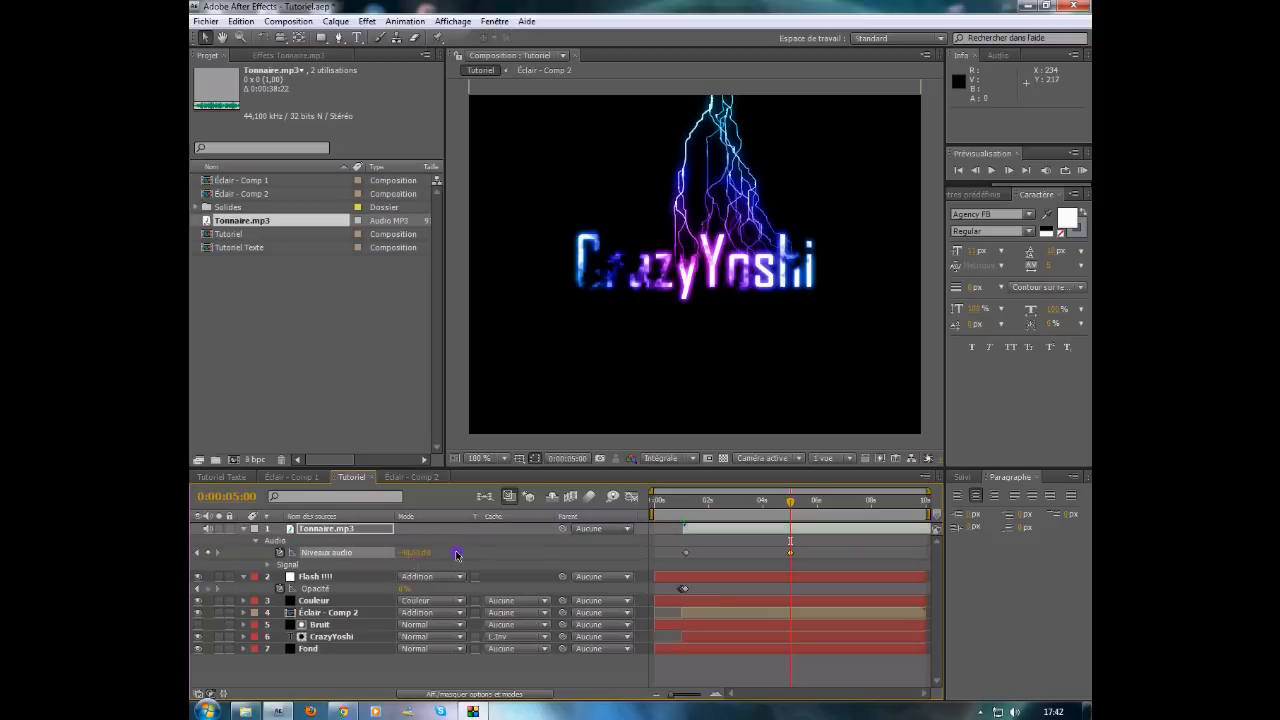
{"action": "left_click", "coordinate": [457, 555]}
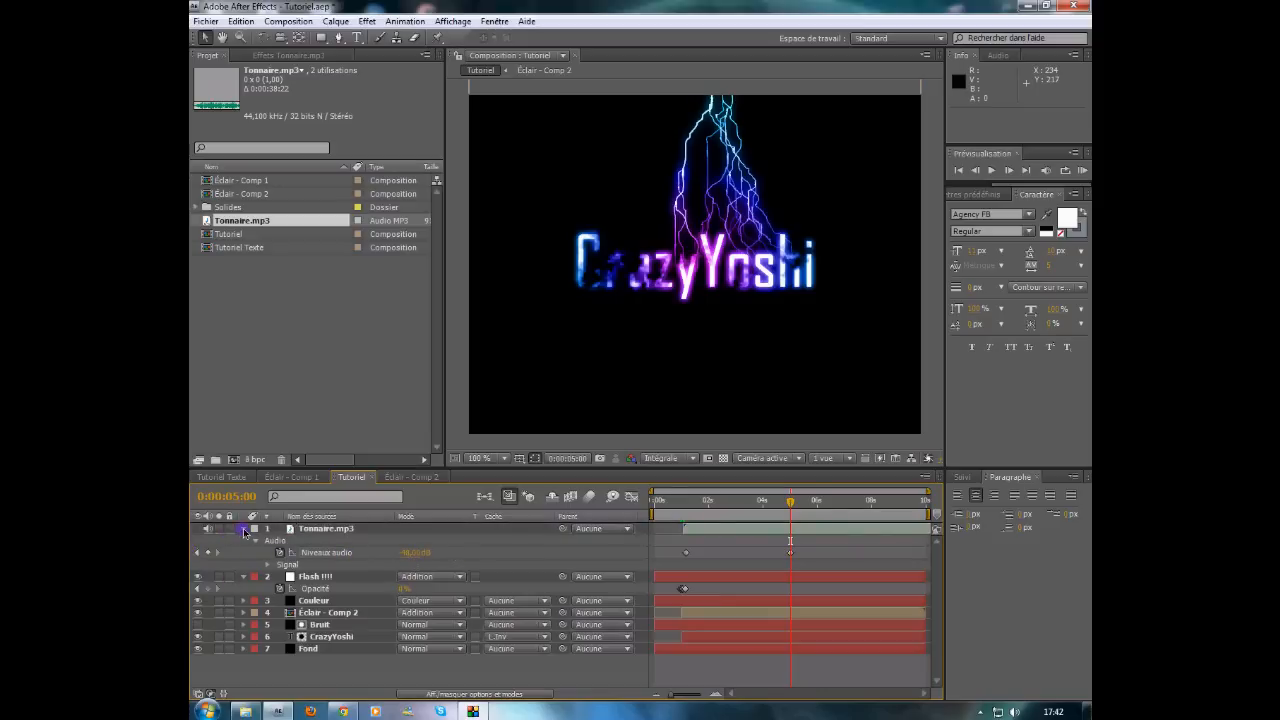
{"action": "left_click", "coordinate": [243, 529]}
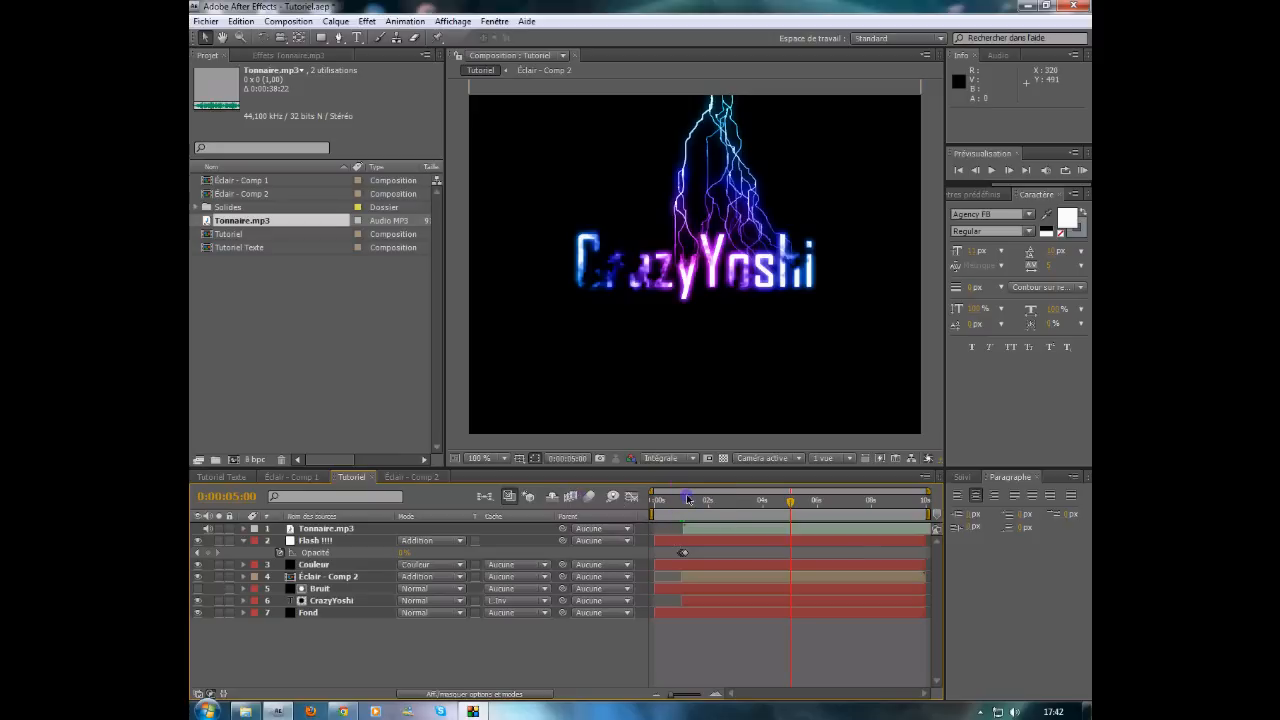
Step: Save the project and preview the Tutoriel composition with sound from its start
{"action": "left_click_drag", "start_coordinate": [790, 502], "coordinate": [639, 506]}
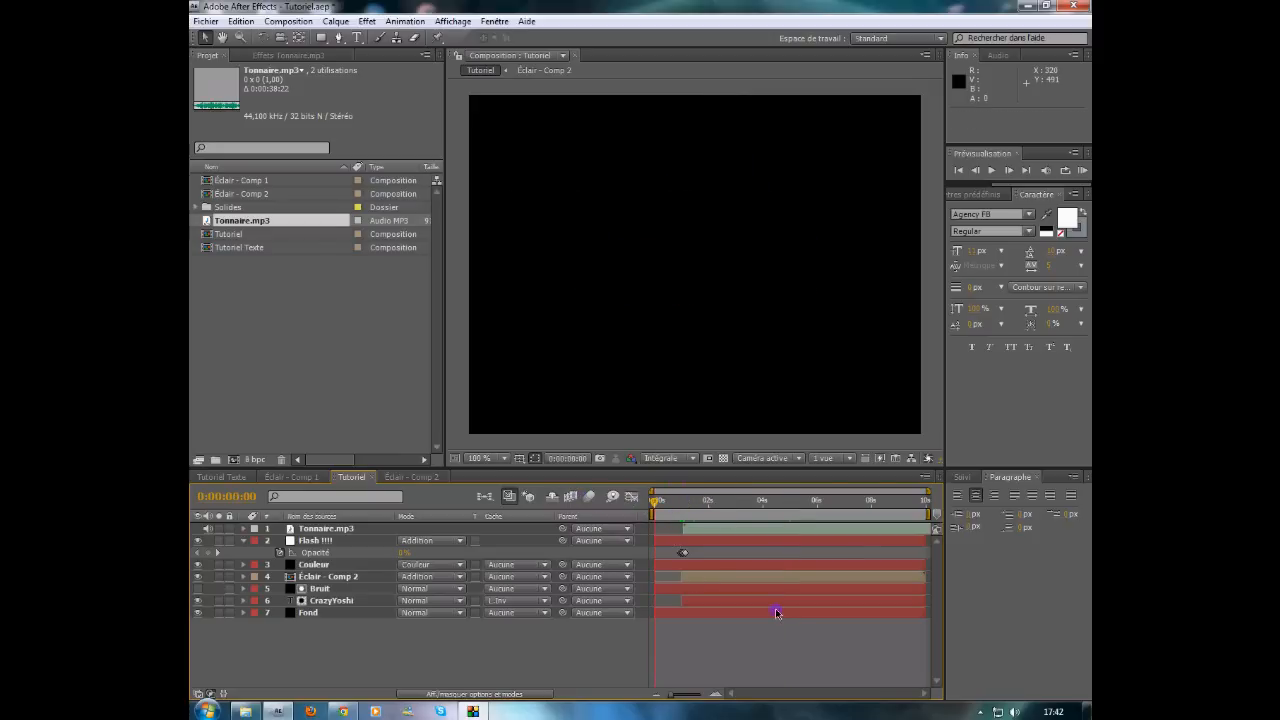
{"action": "key", "text": "ctrl+s"}
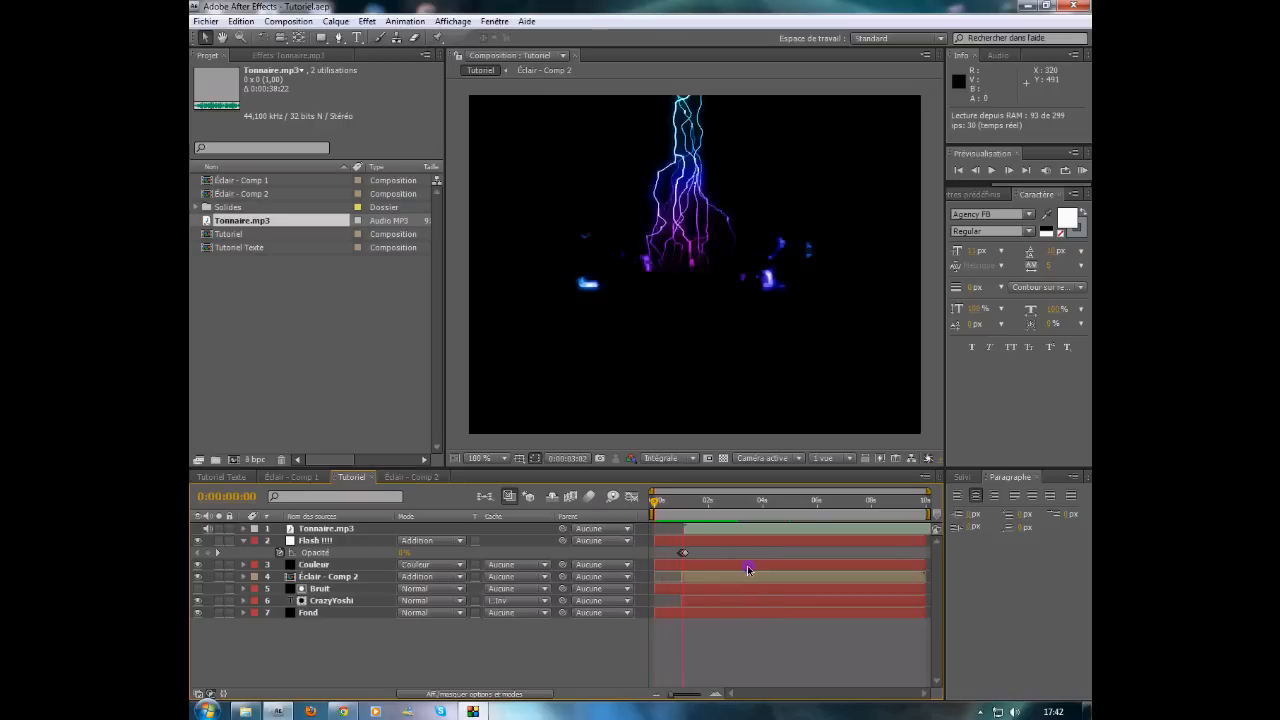
{"action": "left_click", "coordinate": [704, 503]}
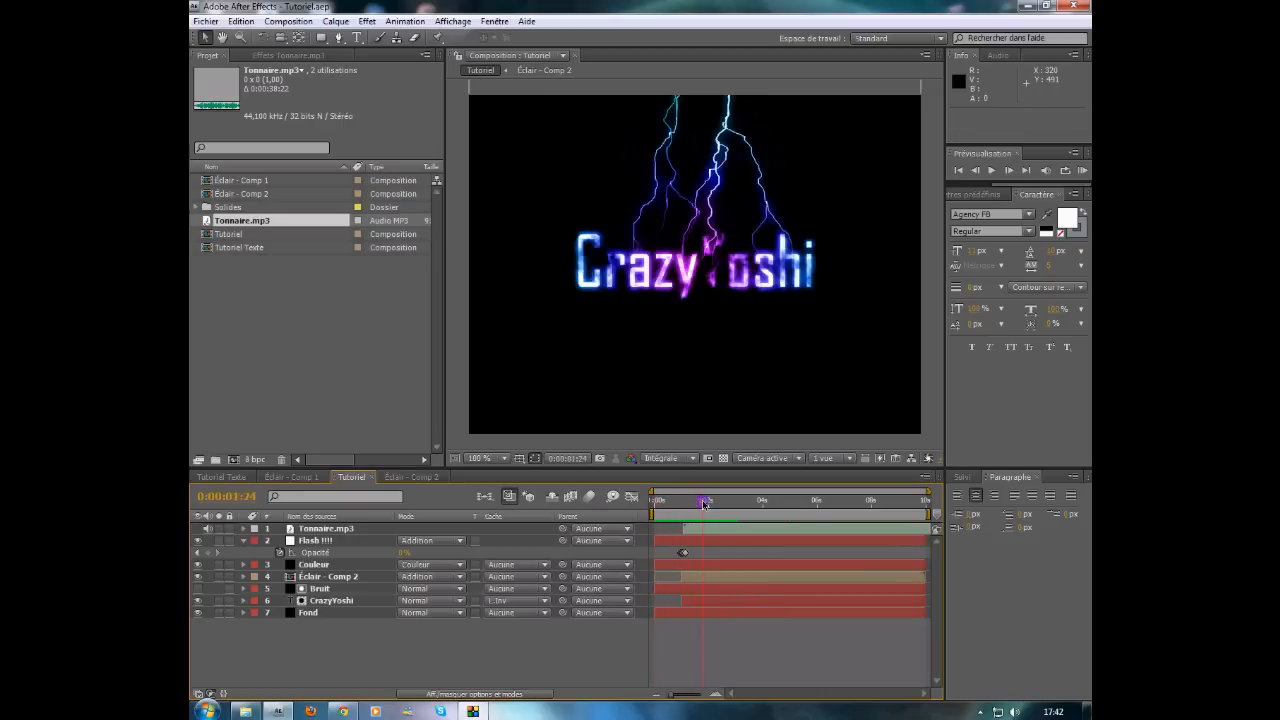
Step: Check the CrazyYoshi opacity and Bruit keyframes, and move the current time to Bruit's second brightness keyframe at 0:00:02:00
{"action": "left_click", "coordinate": [320, 602]}
{"action": "key", "text": "t"}
{"action": "mouse_move", "coordinate": [704, 503]}
{"action": "left_mouse_down"}
{"action": "mouse_move", "coordinate": [686, 504]}
{"action": "mouse_move", "coordinate": [706, 505]}
{"action": "left_mouse_up"}
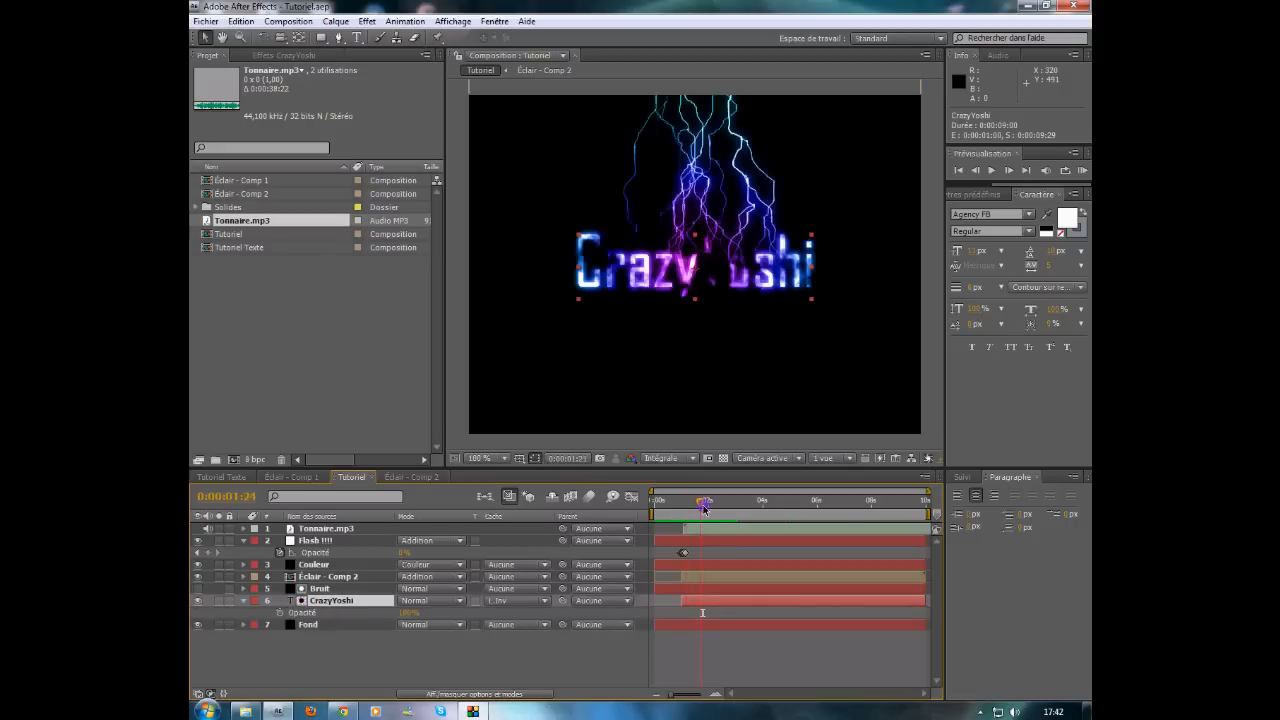
{"action": "left_click", "coordinate": [320, 589]}
{"action": "key", "text": "u"}
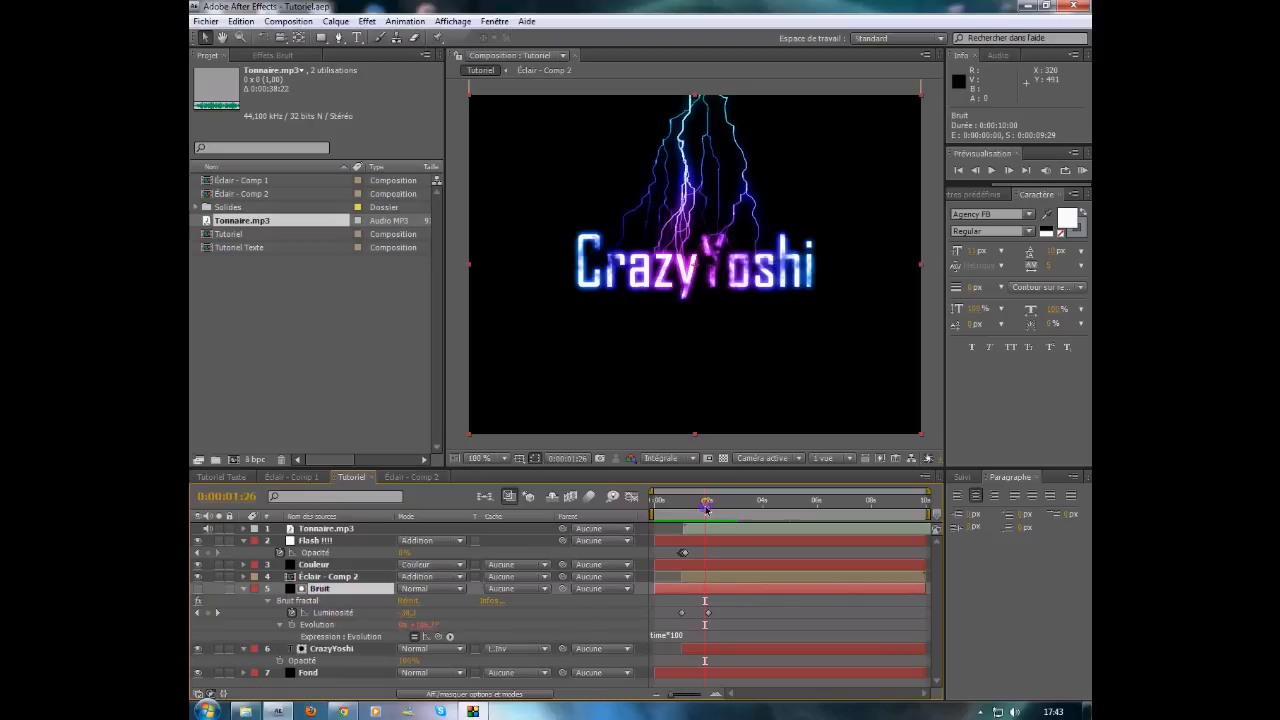
{"action": "left_click_drag", "start_coordinate": [707, 508], "coordinate": [709, 508]}
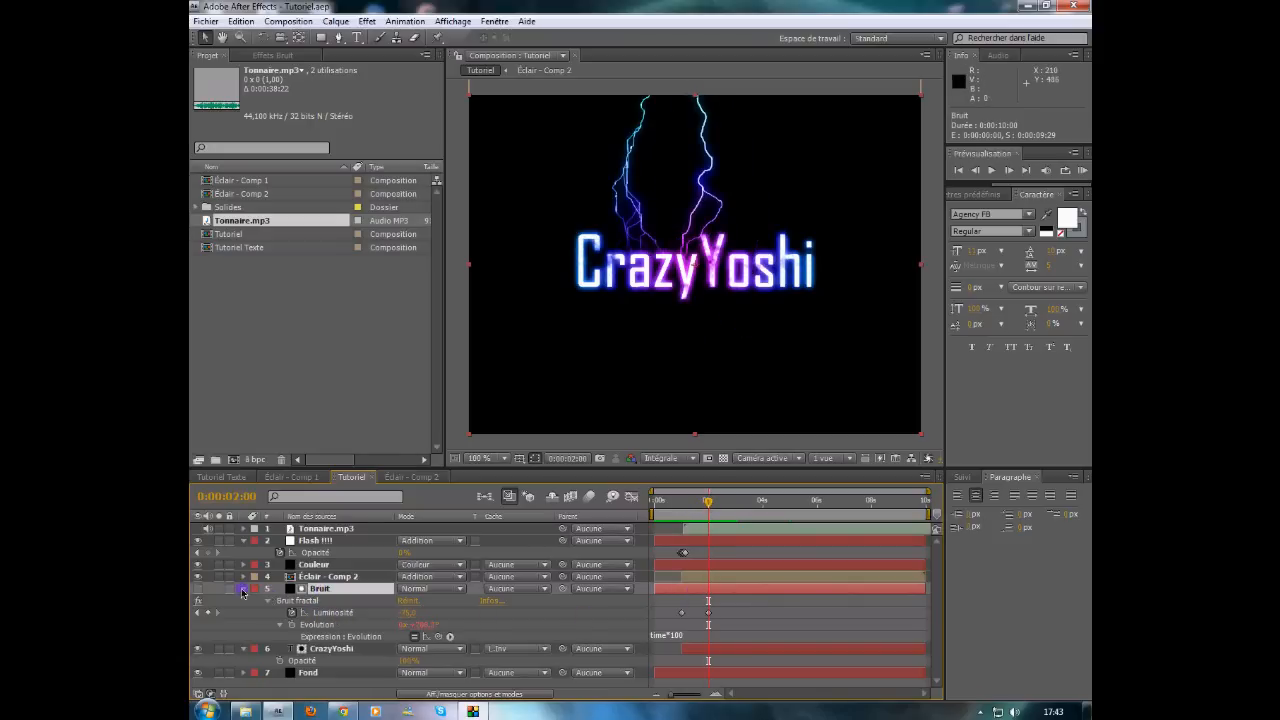
{"action": "left_click", "coordinate": [244, 590]}
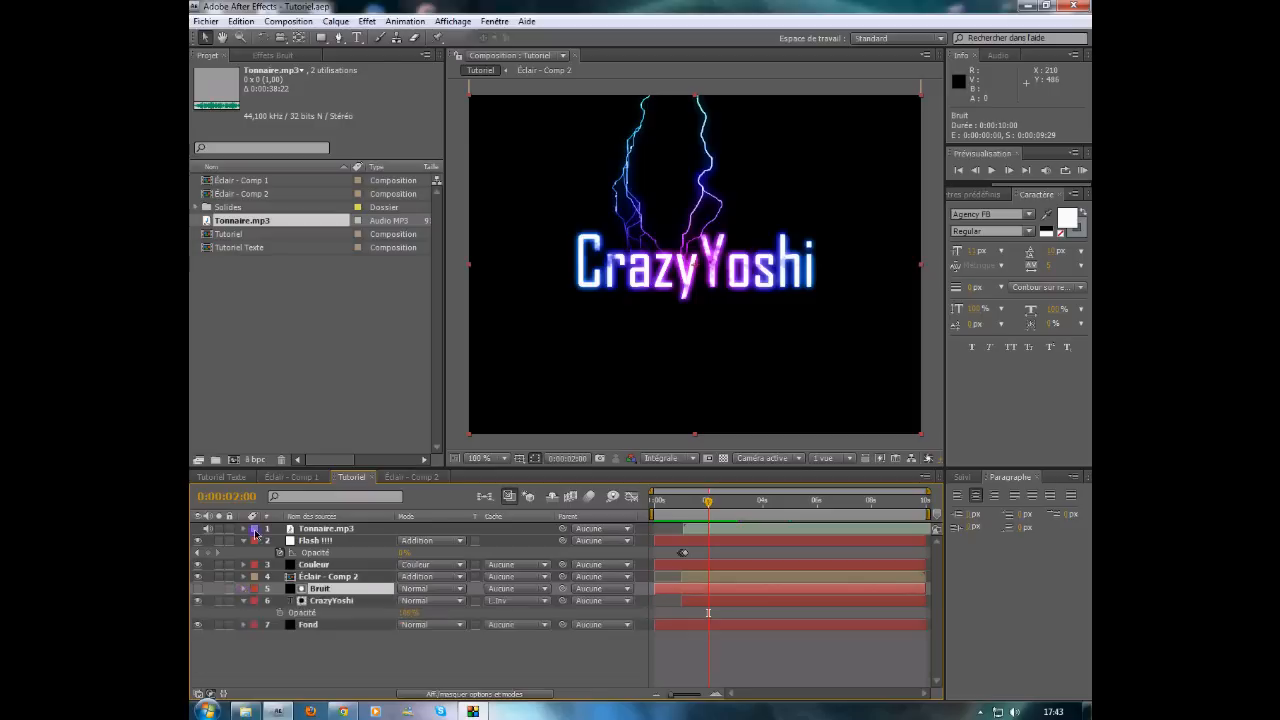
Step: Keyframe the Éclair - Comp 2 layer's opacity at 100% at 0:00:01:00 and 0% at 0:00:02:00
{"action": "left_click", "coordinate": [334, 578]}
{"action": "key", "text": "t"}
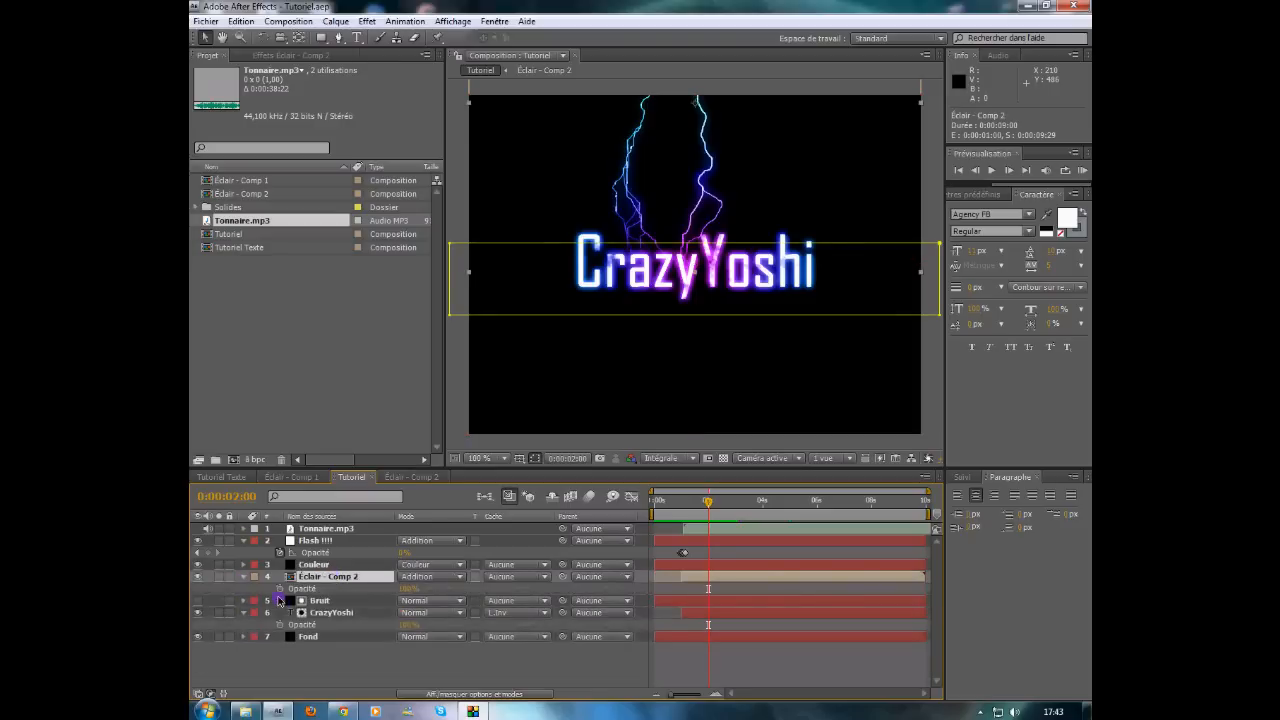
{"action": "left_click_drag", "start_coordinate": [709, 593], "coordinate": [686, 593]}
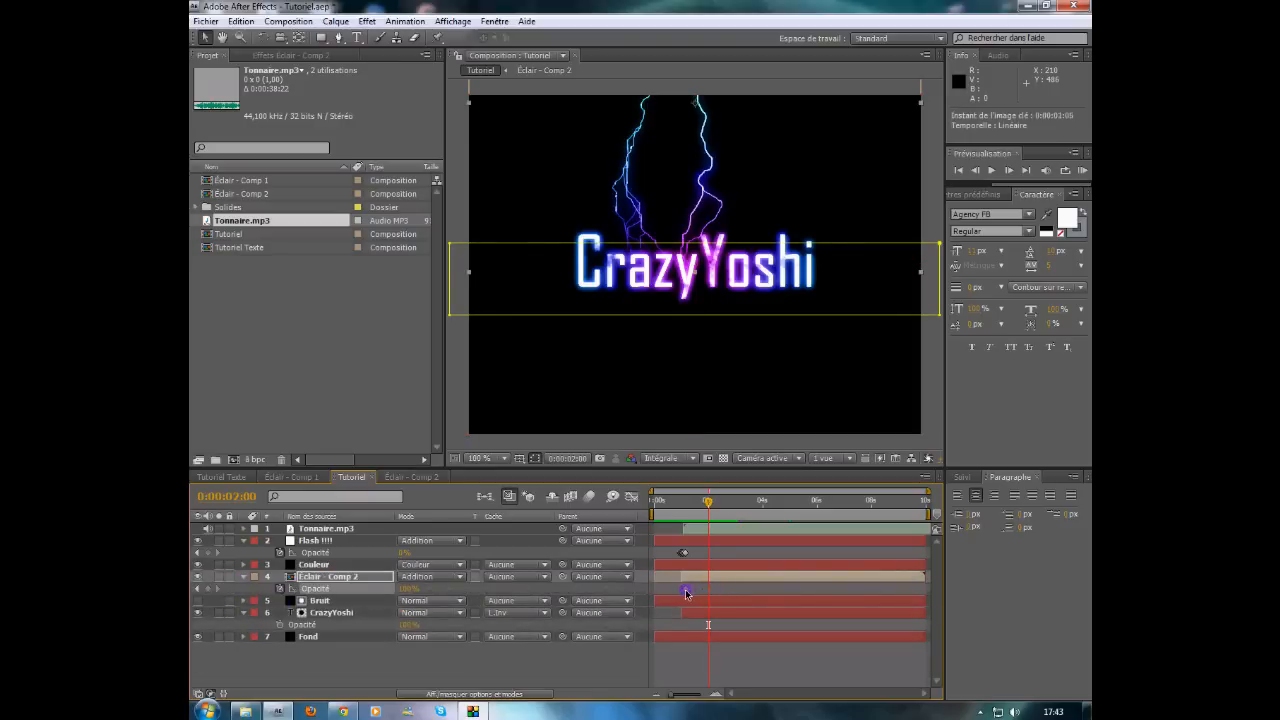
{"action": "left_click", "coordinate": [408, 588]}
{"action": "type", "text": "0"}
{"action": "key", "text": "Return"}
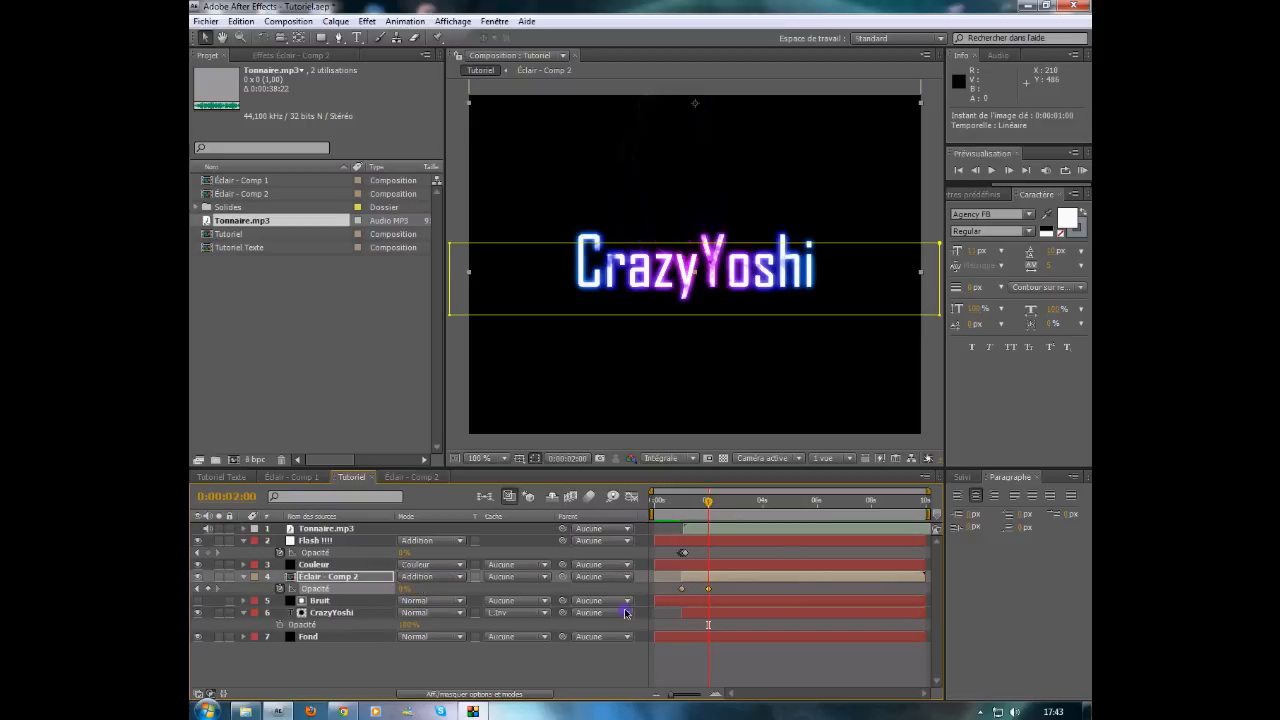
{"action": "left_click", "coordinate": [243, 576]}
Step: Preview the lightning fade-out from the start of the Tutoriel composition
{"action": "key", "text": "Home"}
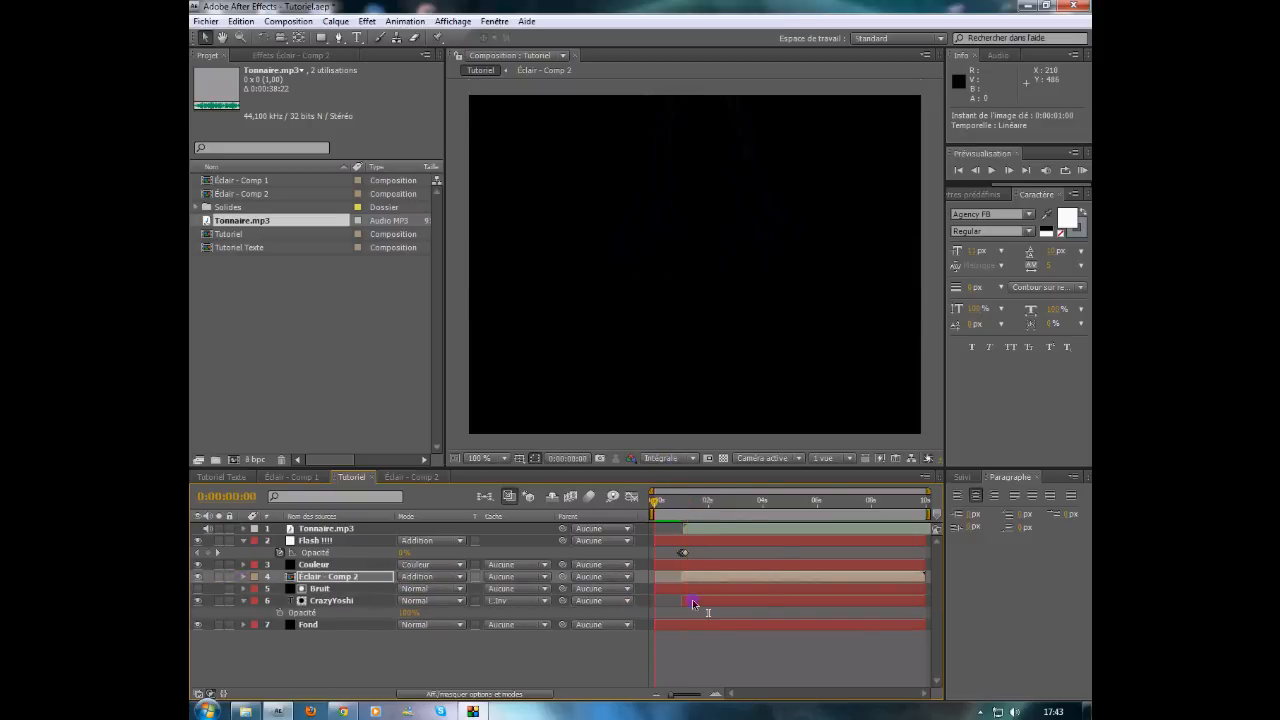
{"action": "key", "text": "KP_0"}
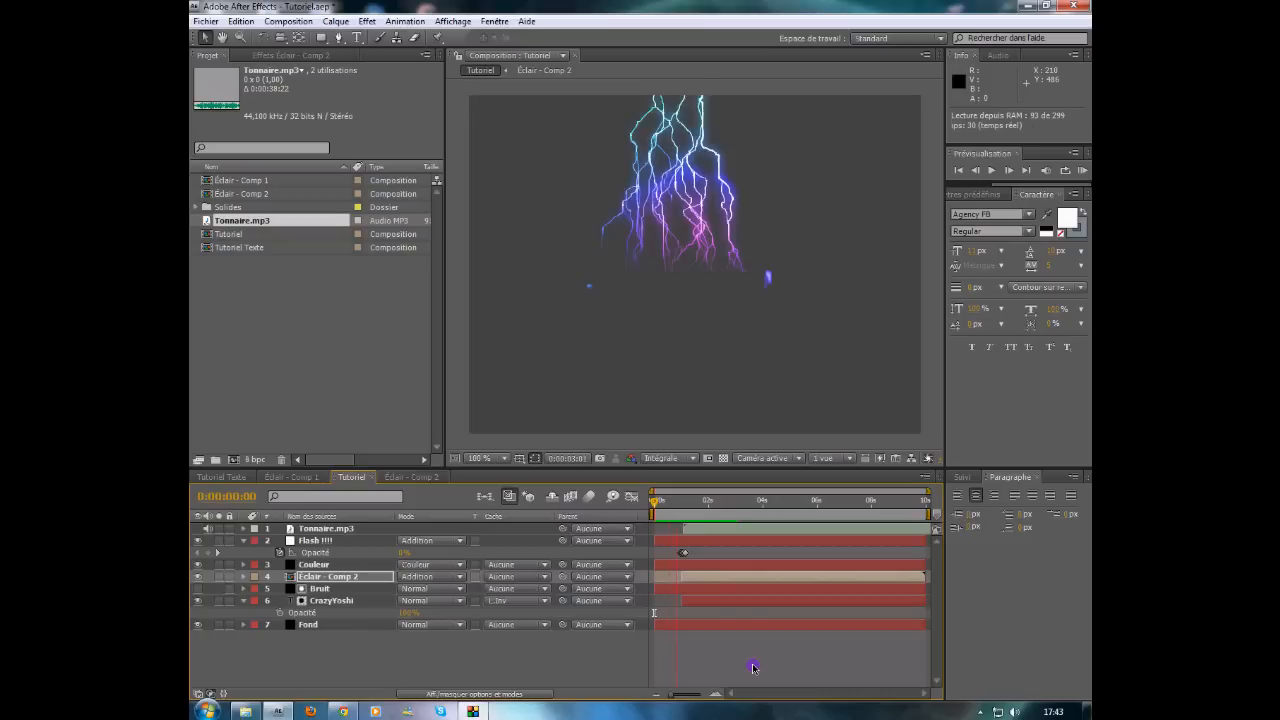
{"action": "left_click_drag", "start_coordinate": [708, 502], "coordinate": [653, 500]}
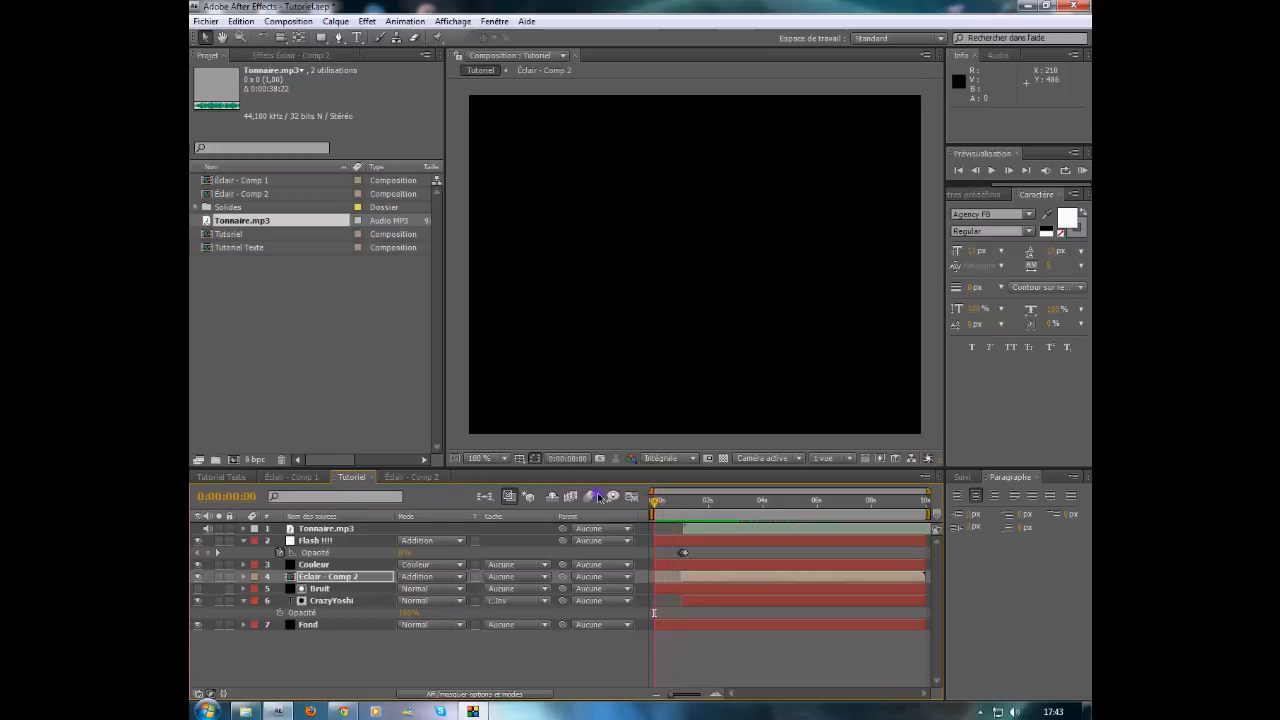
Step: Collapse the properties of the CrazyYoshi and Flash !!!! layers and preview the whole animation again
{"action": "left_click", "coordinate": [268, 615]}
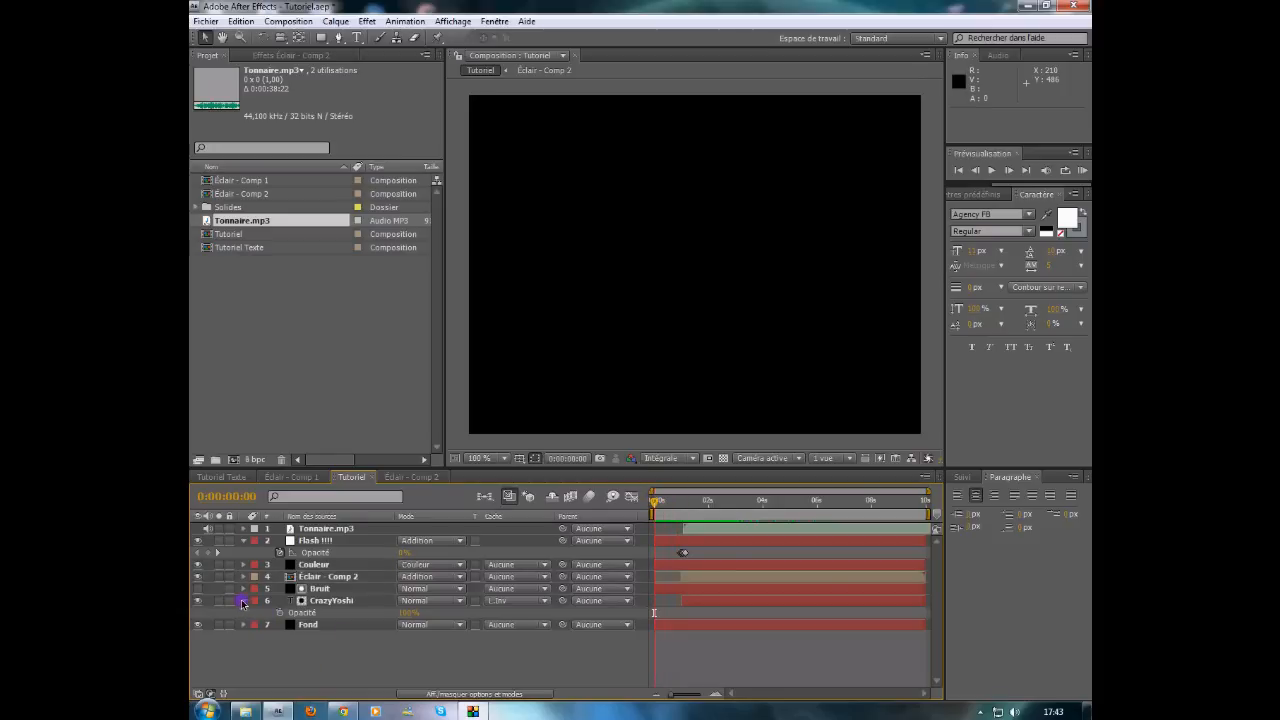
{"action": "left_click", "coordinate": [242, 601]}
{"action": "left_click", "coordinate": [243, 540]}
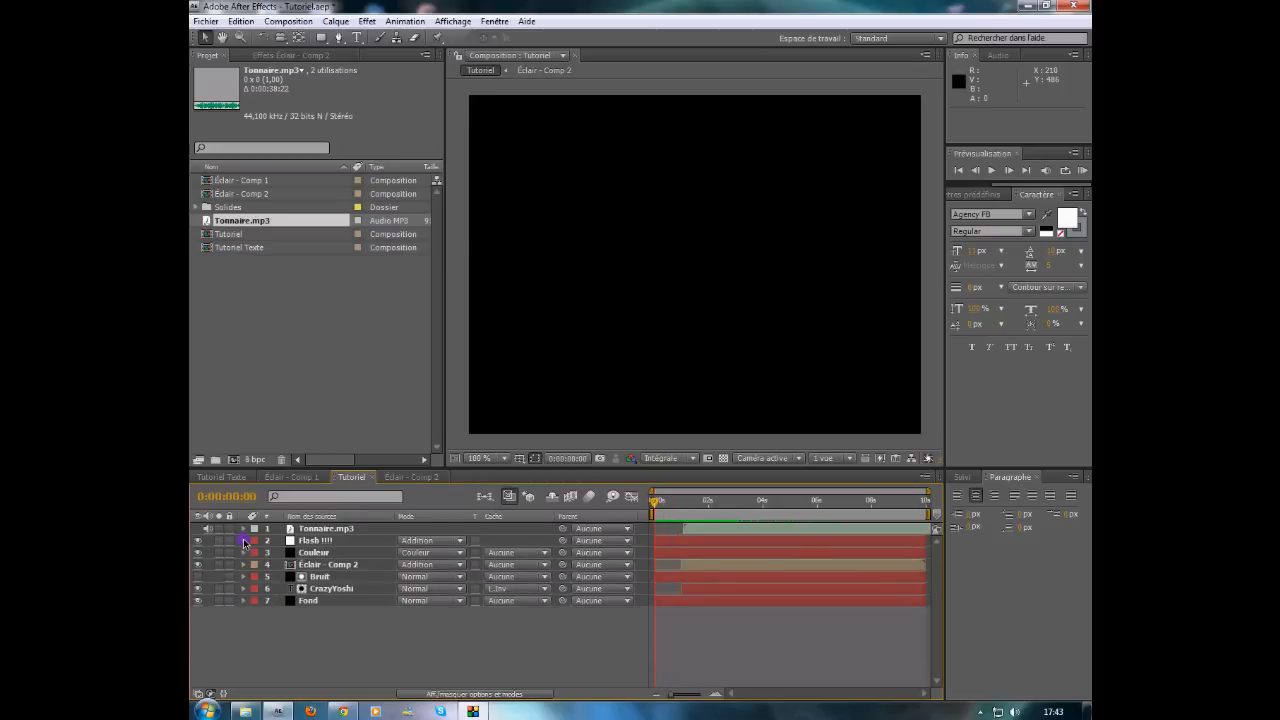
{"action": "key", "text": "KP_0"}
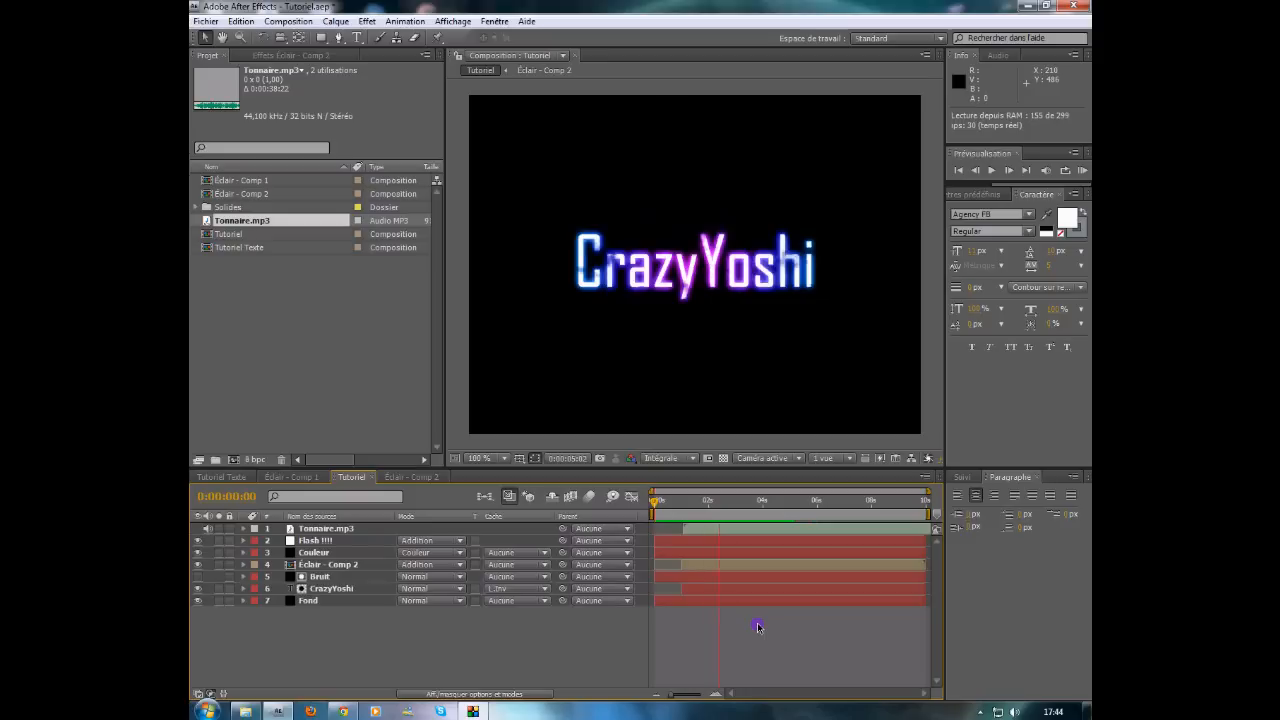
Step: Move the Éclair - Comp 2 layer's 0% opacity keyframe to 0:00:02:15
{"action": "left_click", "coordinate": [685, 508]}
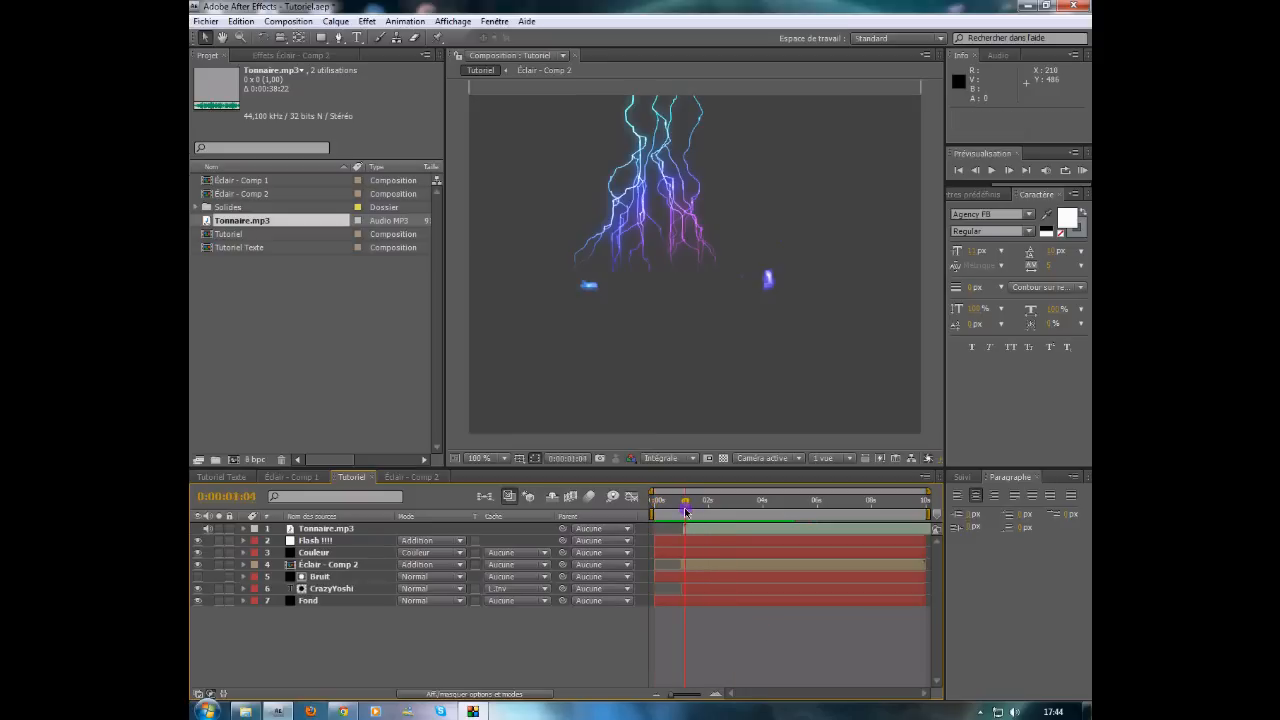
{"action": "left_click", "coordinate": [323, 566]}
{"action": "key", "text": "t"}
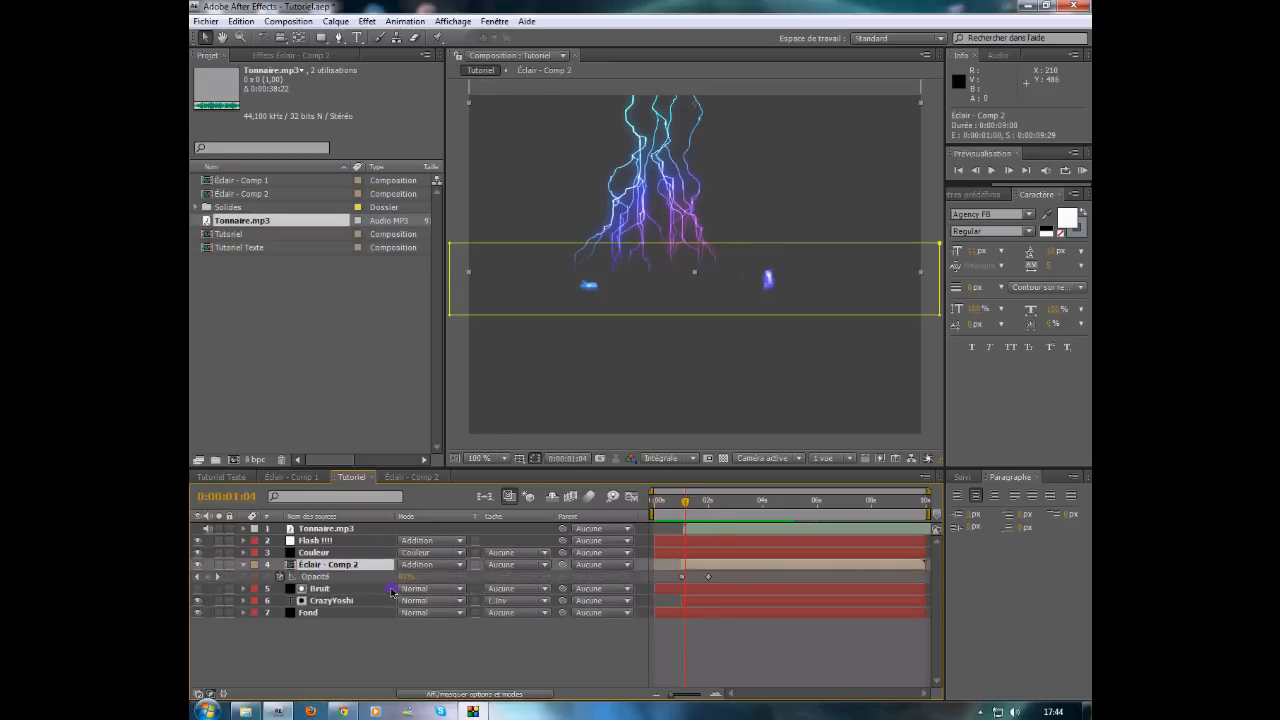
{"action": "left_click", "coordinate": [708, 500]}
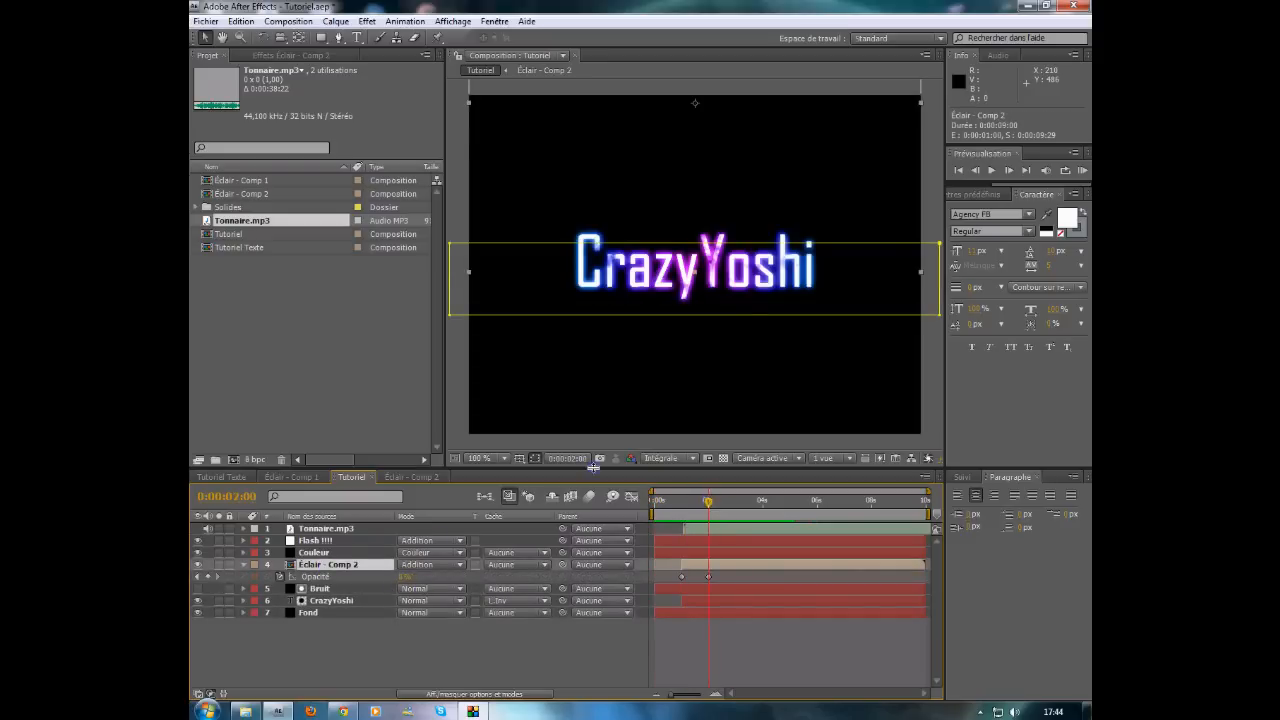
{"action": "left_click", "coordinate": [567, 458]}
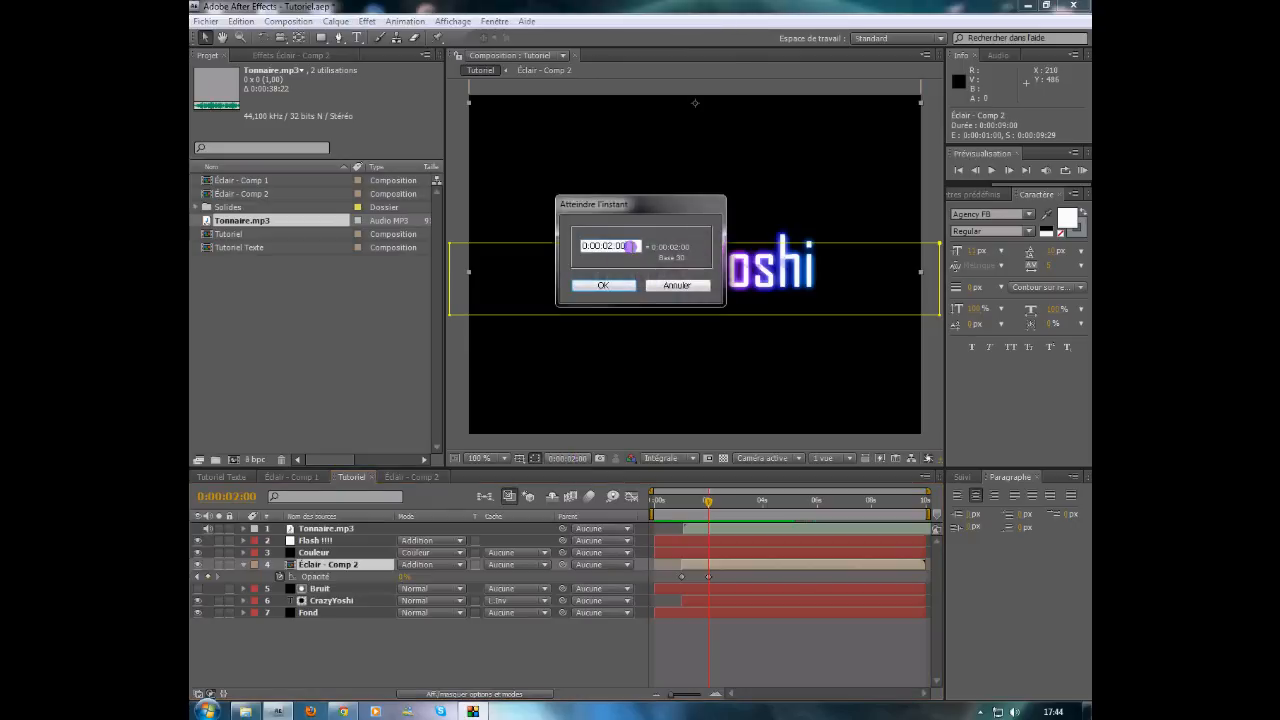
{"action": "key", "text": "Return"}
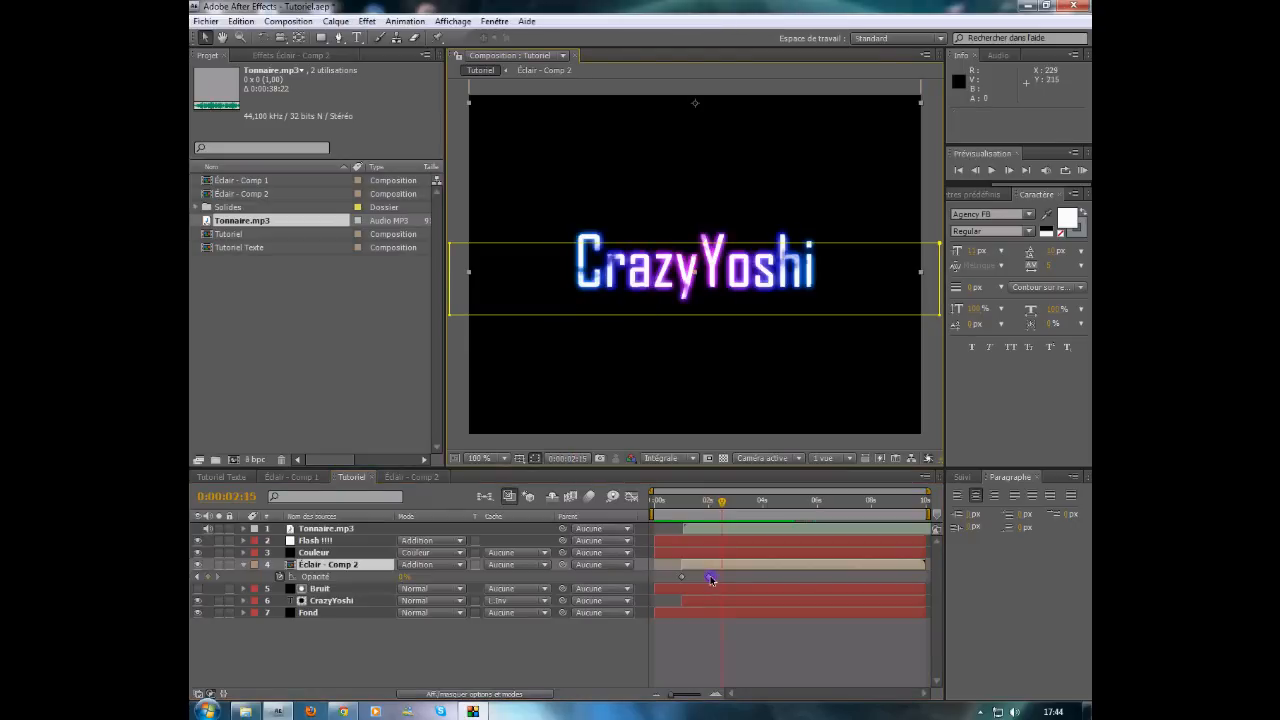
{"action": "left_click_drag", "start_coordinate": [721, 580], "coordinate": [722, 578]}
{"action": "left_click", "coordinate": [569, 459]}
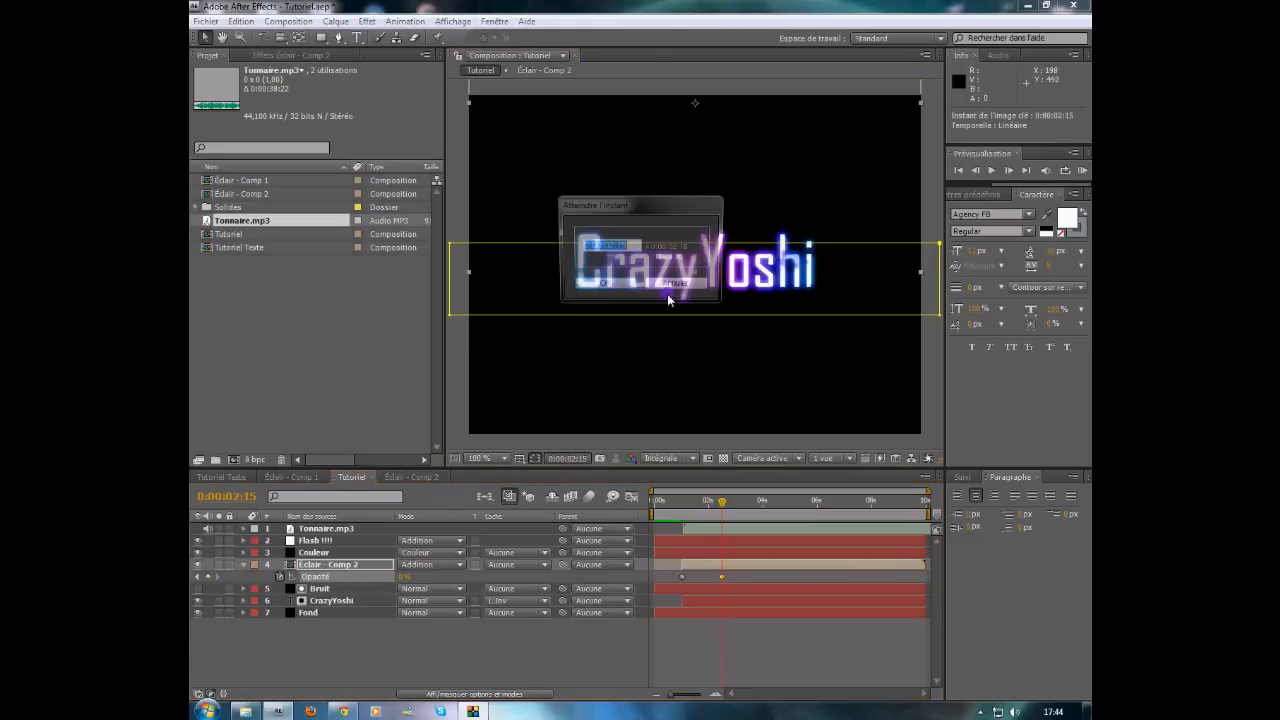
Step: Move the Éclair - Comp 2 layer's 0% opacity keyframe to 0:00:03:00
{"action": "left_click", "coordinate": [633, 246]}
{"action": "key", "text": "BackSpace"}
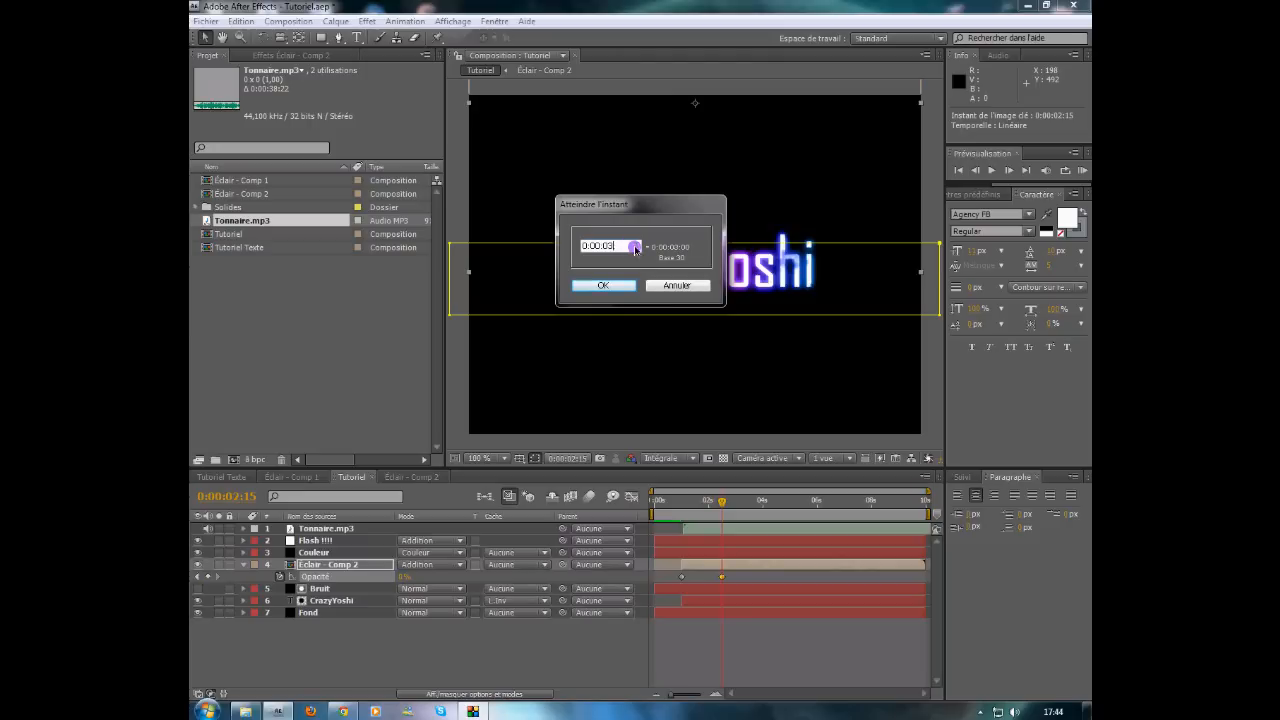
{"action": "type", "text": "3"}
{"action": "key", "text": "Return"}
{"action": "left_click_drag", "start_coordinate": [722, 577], "coordinate": [736, 577]}
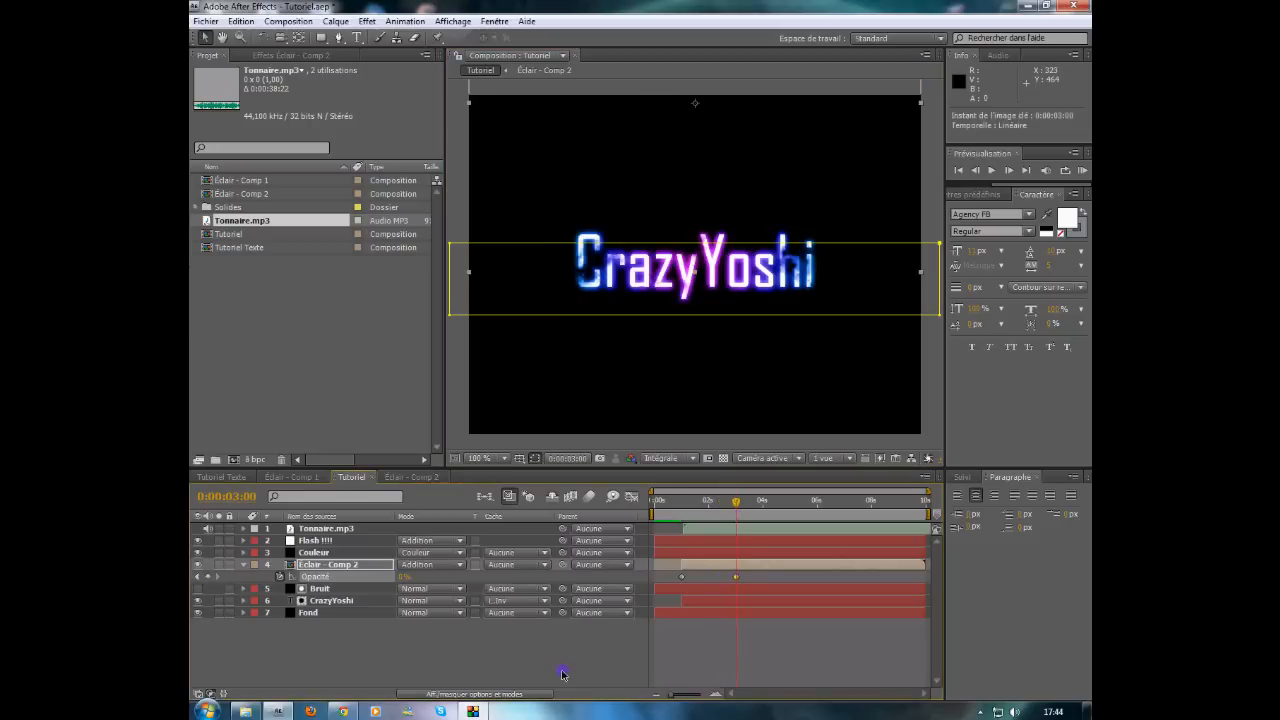
Step: Preview the Tutoriel animation to check the longer lightning fade-out
{"action": "left_click", "coordinate": [563, 675]}
{"action": "key", "text": "KP_0"}
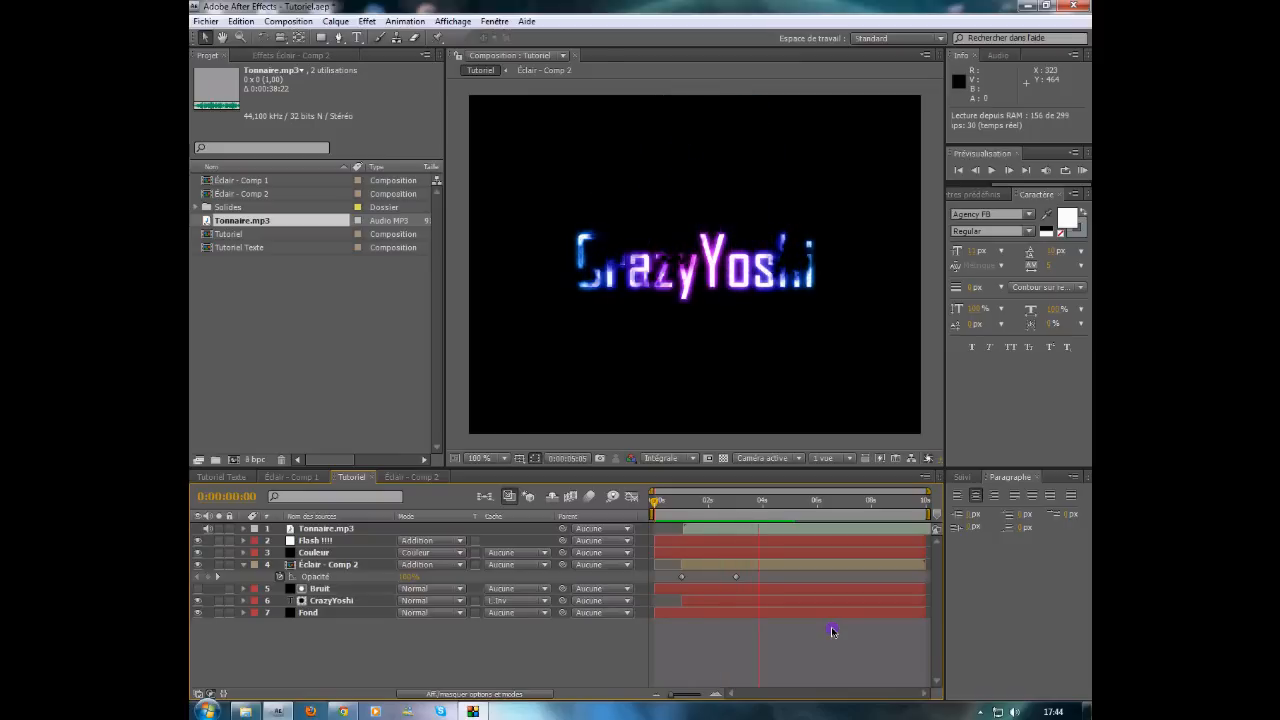
Step: Duplicate the Éclair - Comp 2 layer three times at 0:00:01:21 and check the intensified lightning around 0:00:02:21
{"action": "left_click", "coordinate": [703, 502]}
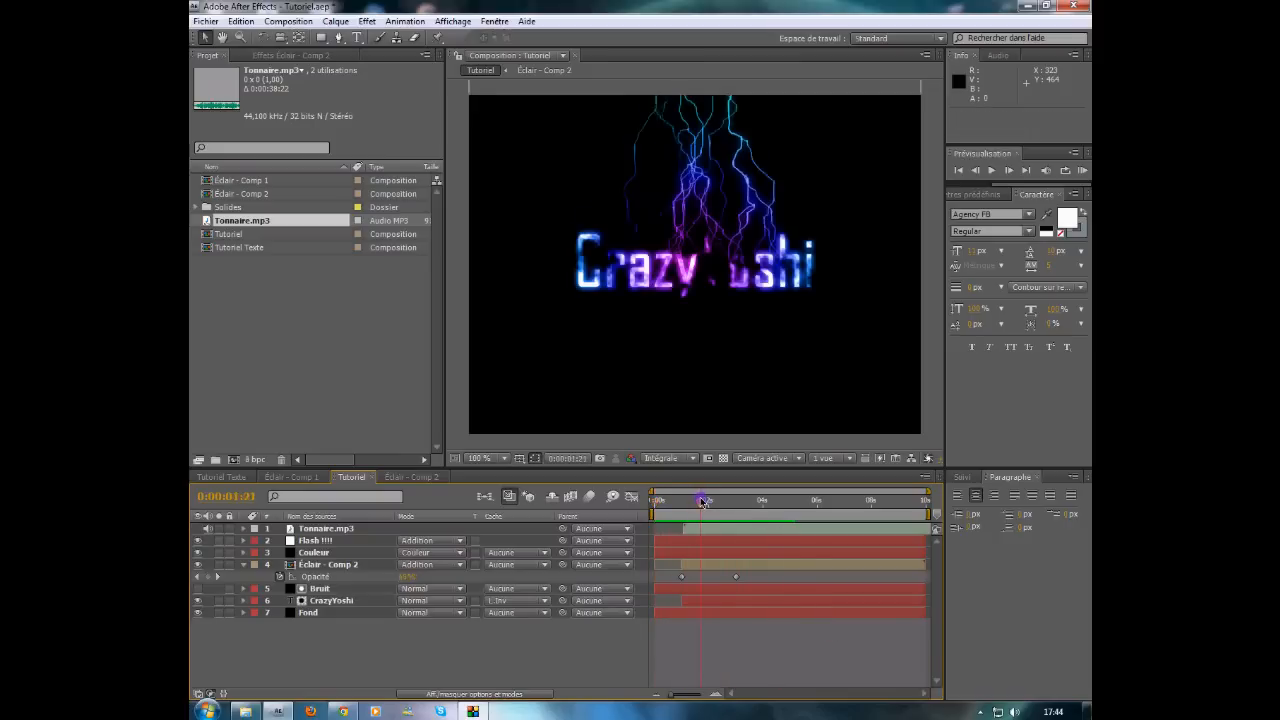
{"action": "left_click", "coordinate": [309, 566]}
{"action": "key", "text": "ctrl+d"}
{"action": "key", "text": "ctrl+d"}
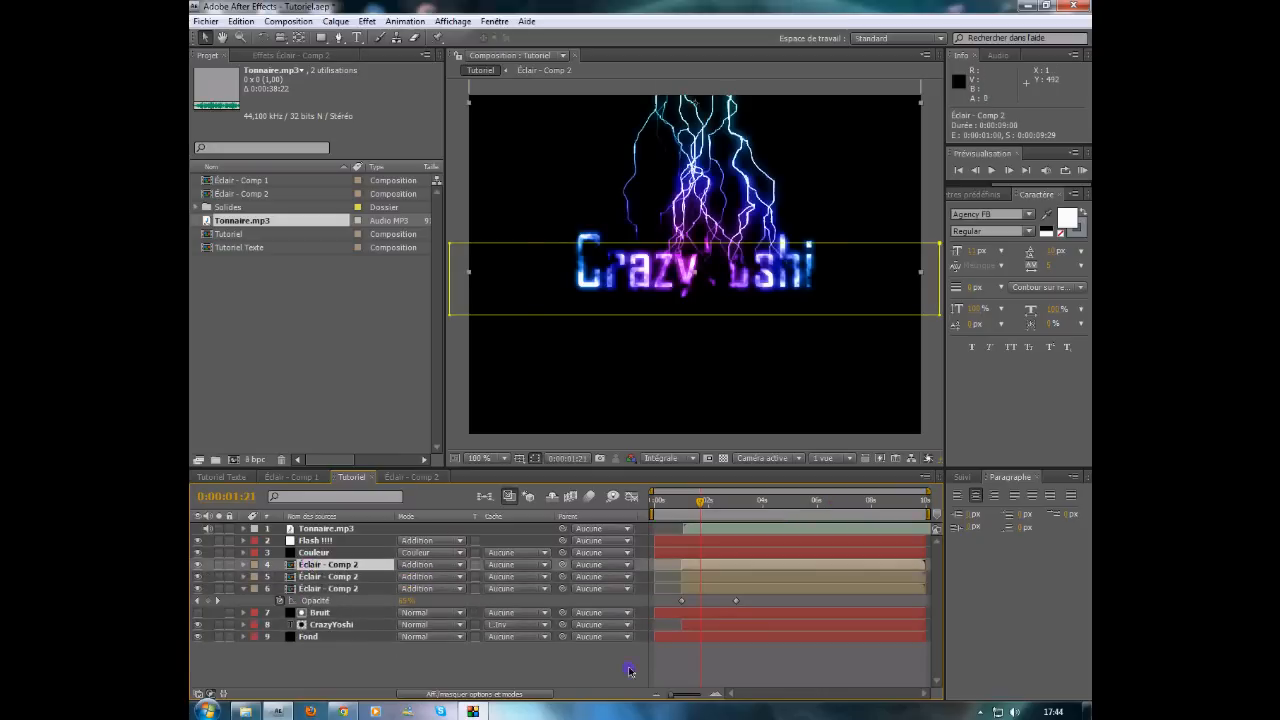
{"action": "key", "text": "ctrl+d"}
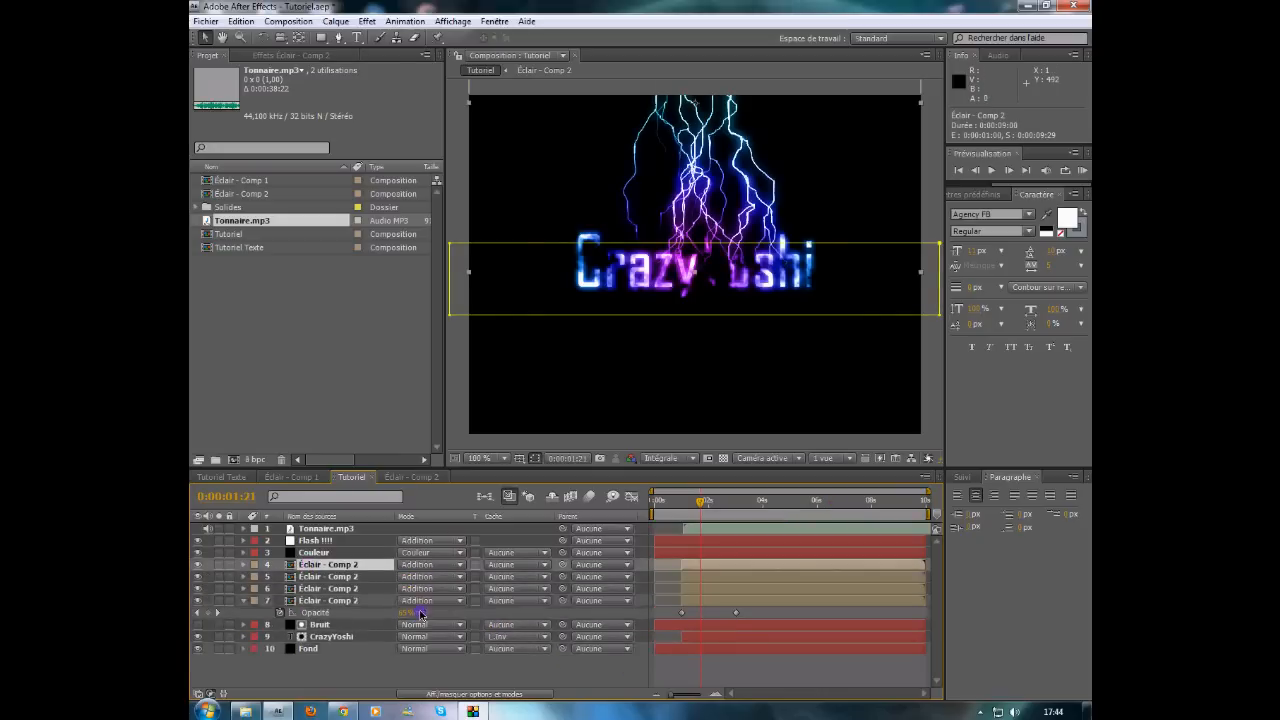
{"action": "left_click_drag", "start_coordinate": [701, 502], "coordinate": [727, 511]}
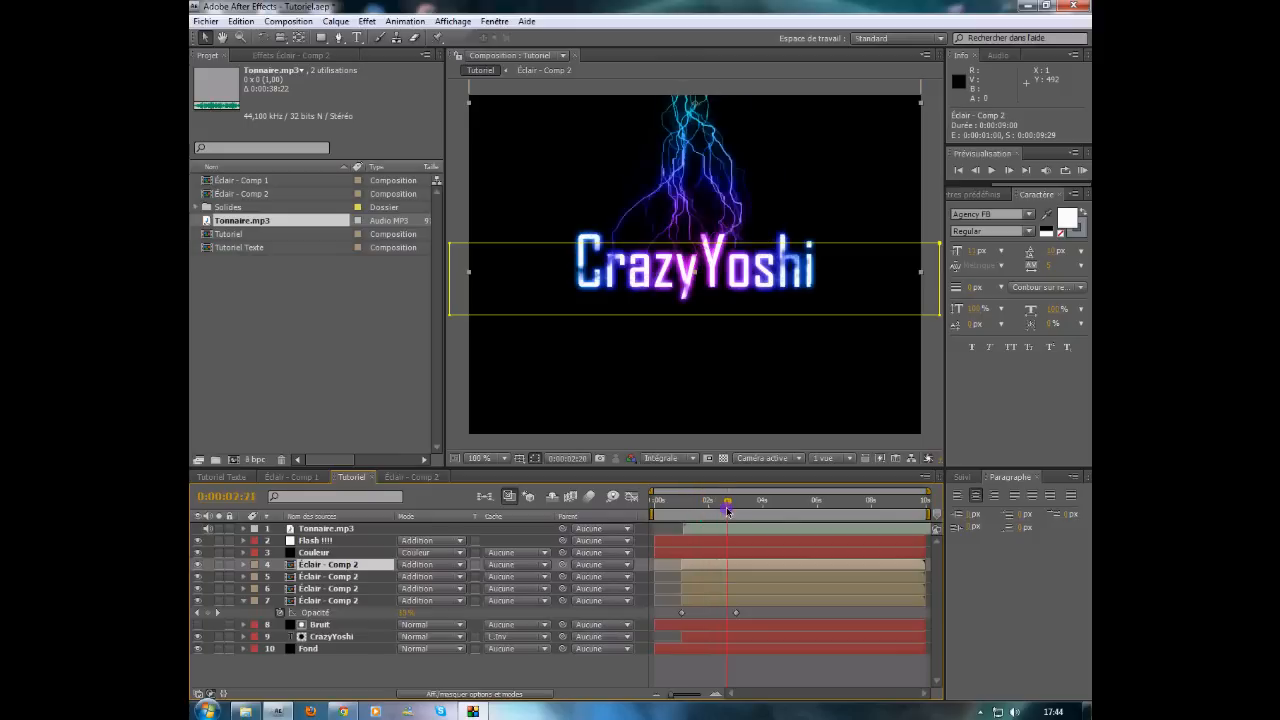
Step: Delete the three duplicated Éclair - Comp 2 layers
{"action": "key", "text": "Delete"}
{"action": "left_click", "coordinate": [355, 565]}
{"action": "key", "text": "Delete"}
{"action": "key", "text": "Delete"}
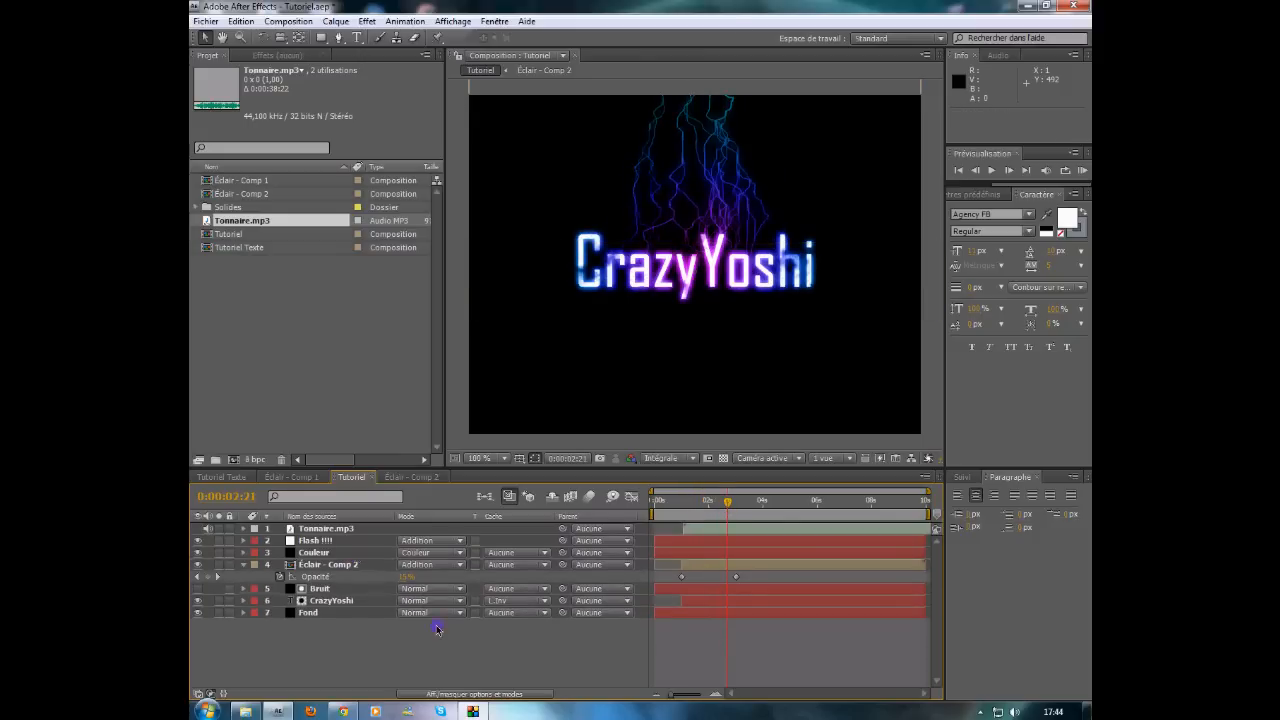
Step: Open the Éclair - Comp 2 composition and adjust the Fourche amount of the Éclair layer's Éclairs élaborés effect
{"action": "left_click", "coordinate": [706, 503]}
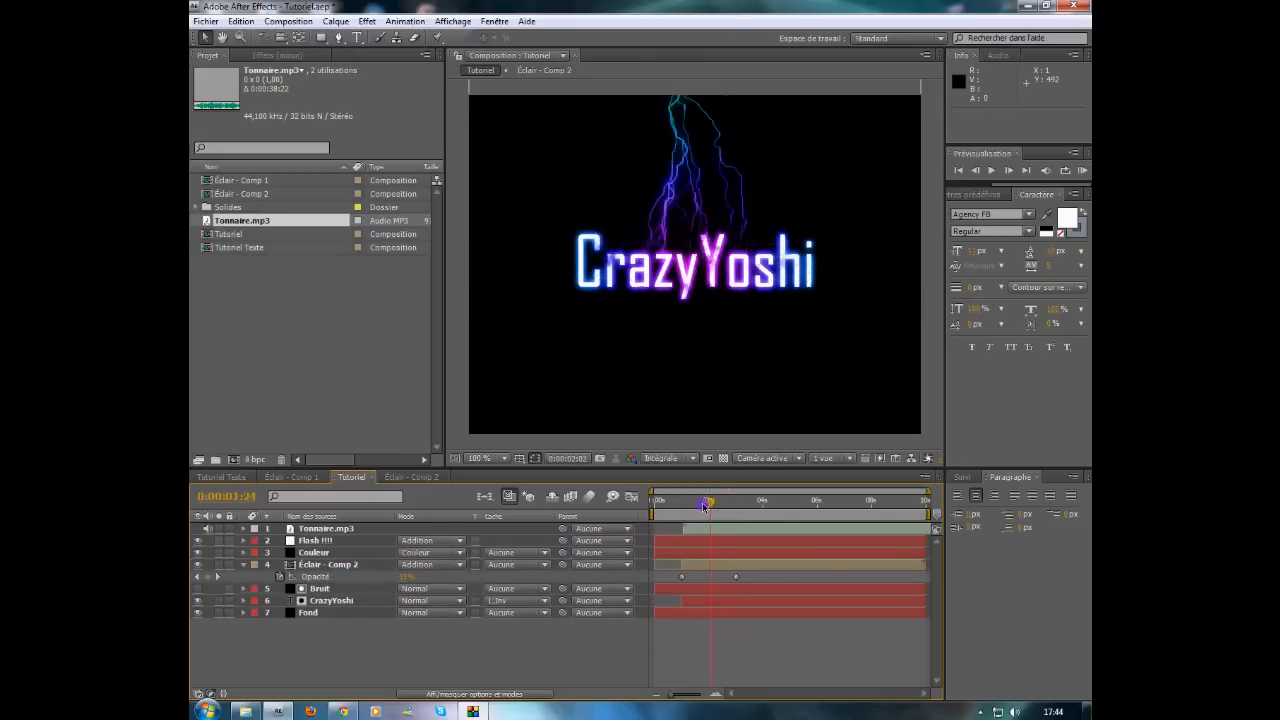
{"action": "double_click", "coordinate": [350, 566]}
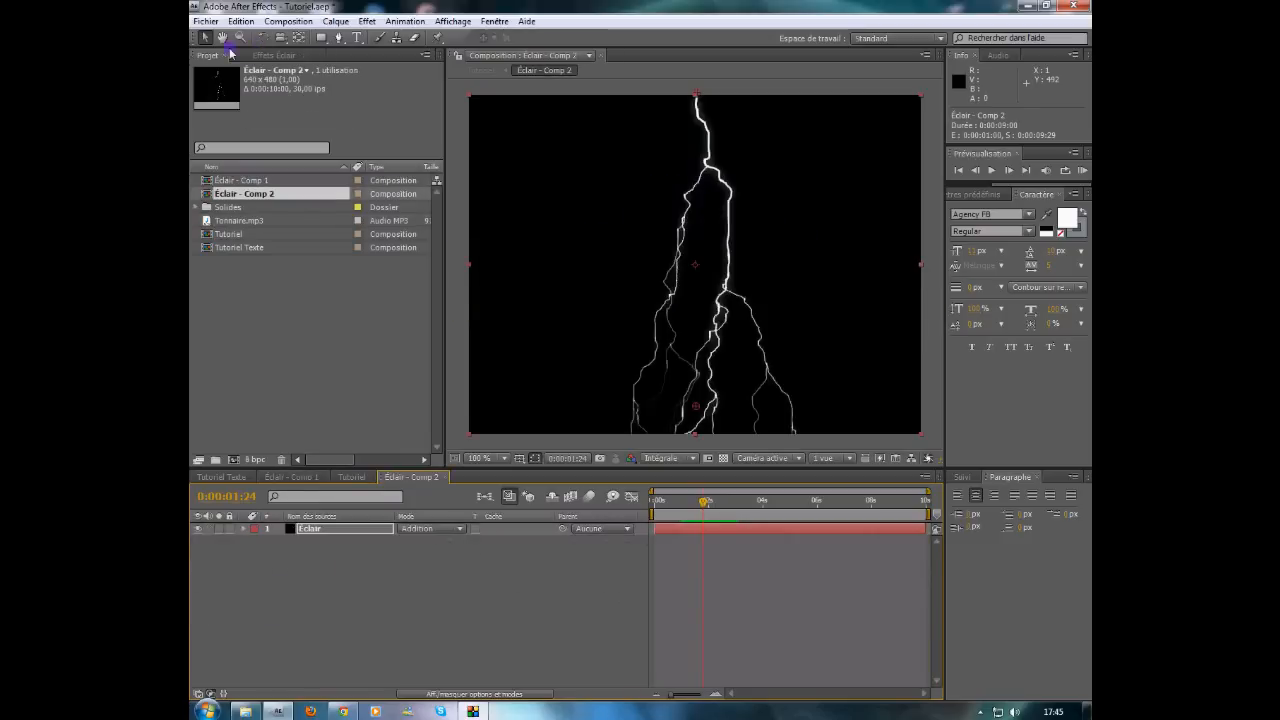
{"action": "left_click", "coordinate": [252, 56]}
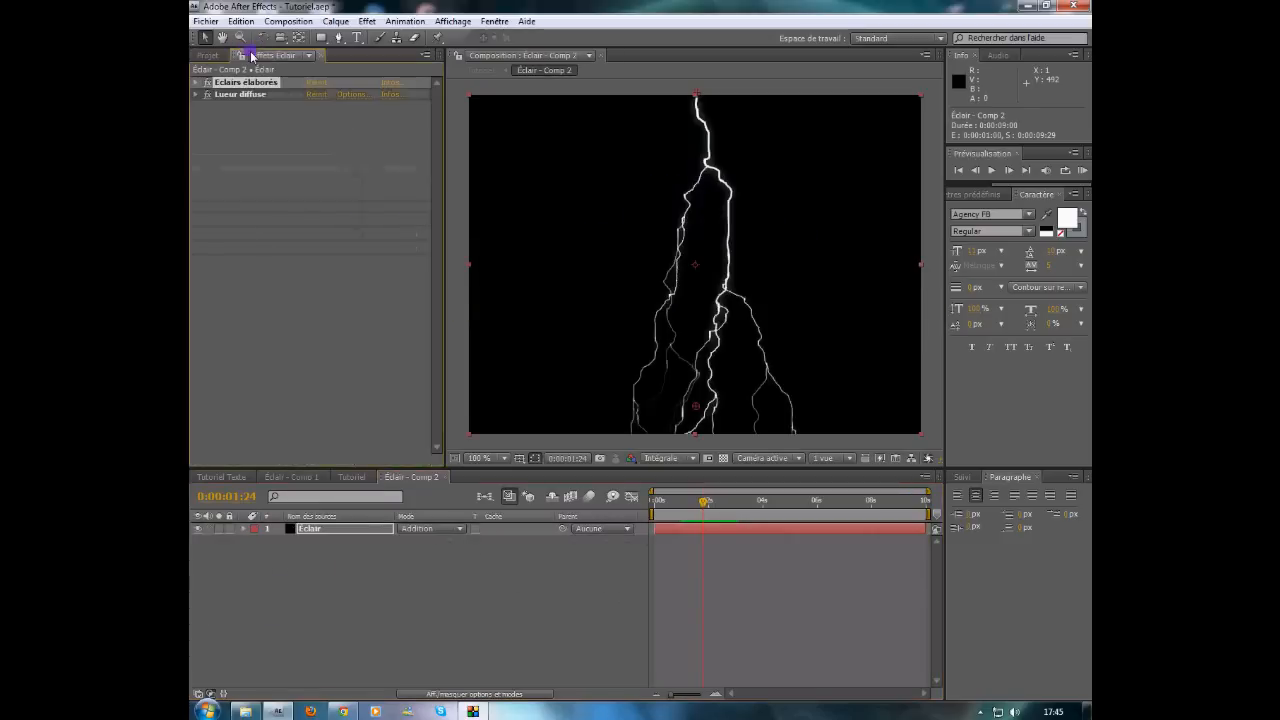
{"action": "left_click", "coordinate": [196, 84]}
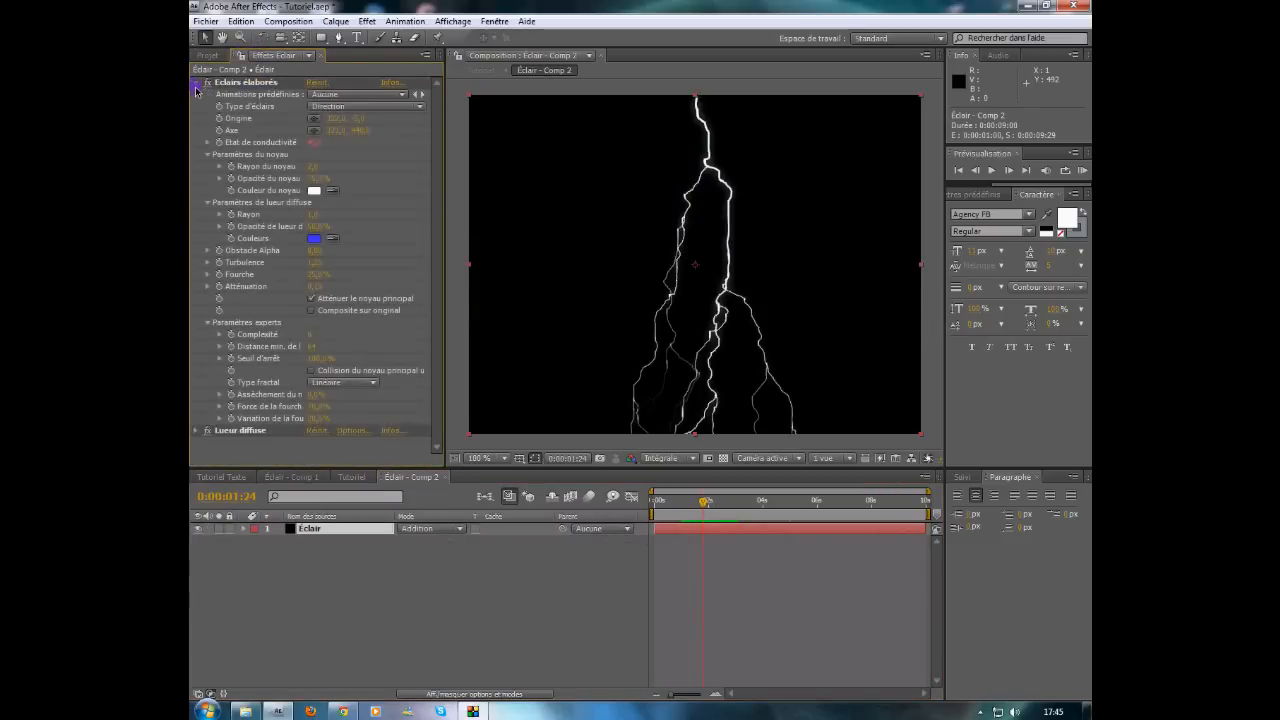
{"action": "left_click", "coordinate": [306, 274]}
{"action": "left_click_drag", "start_coordinate": [306, 274], "coordinate": [328, 276]}
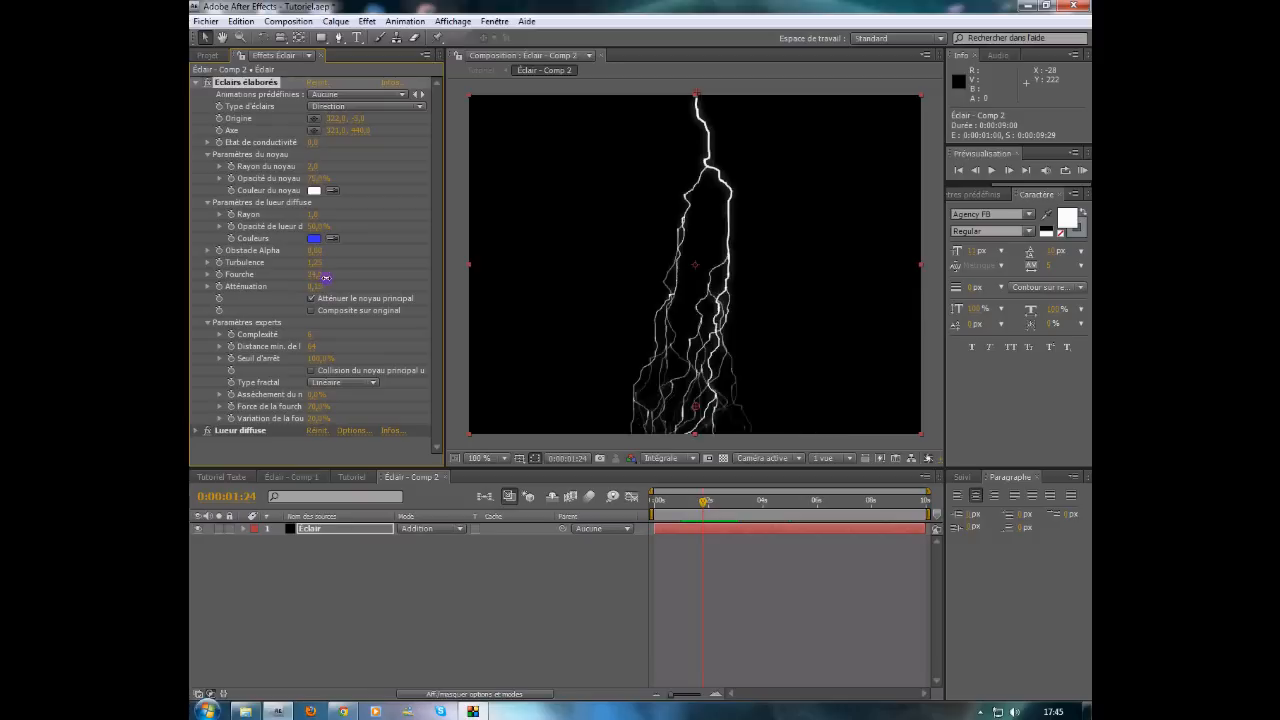
{"action": "left_click", "coordinate": [318, 275]}
{"action": "type", "text": "25"}
{"action": "key", "text": "Return"}
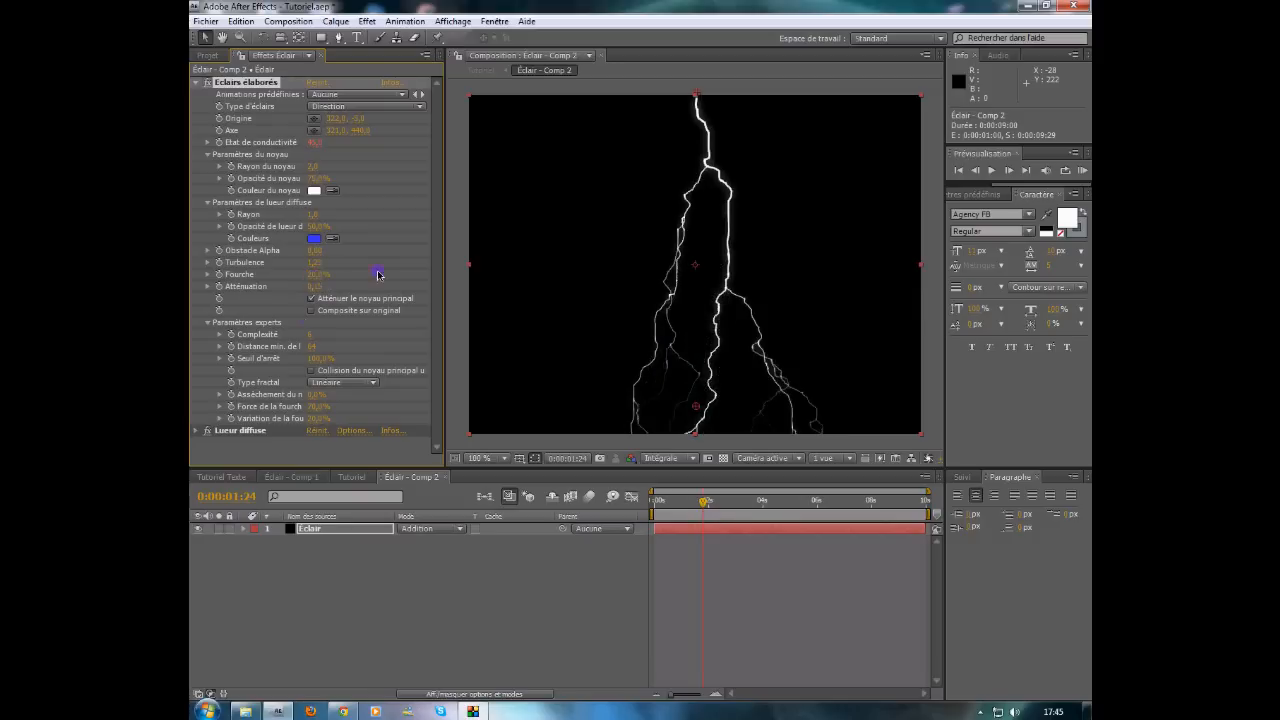
{"action": "left_click_drag", "start_coordinate": [318, 274], "coordinate": [318, 279]}
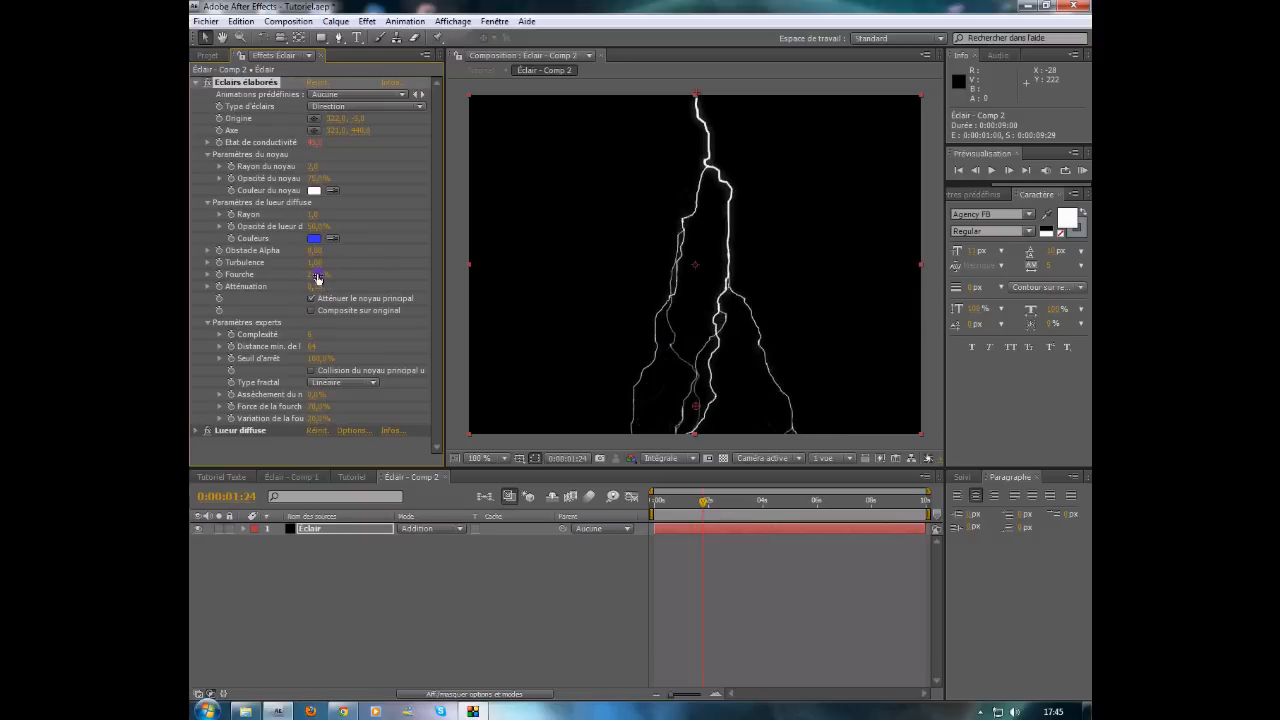
Step: Return to the Tutoriel composition, preview it from the start, and scrub through the lightning strike around 0:00:02:08
{"action": "left_click", "coordinate": [350, 477]}
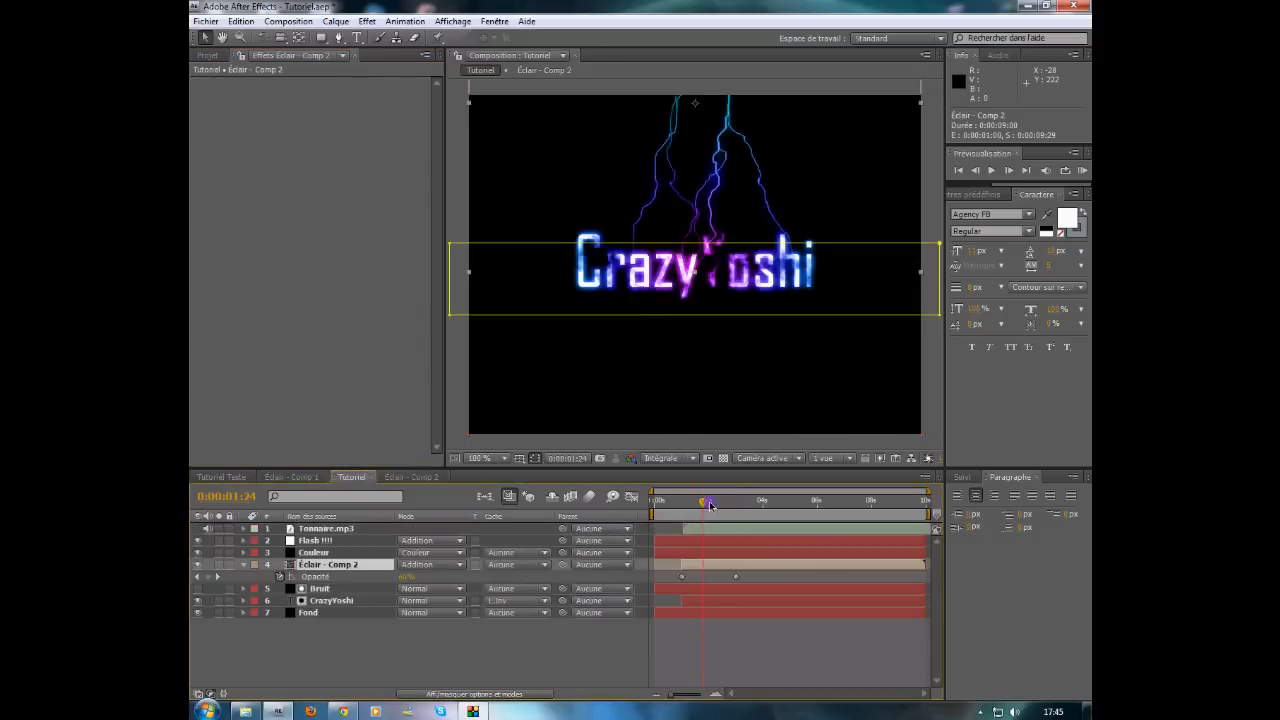
{"action": "left_click_drag", "start_coordinate": [660, 500], "coordinate": [649, 500]}
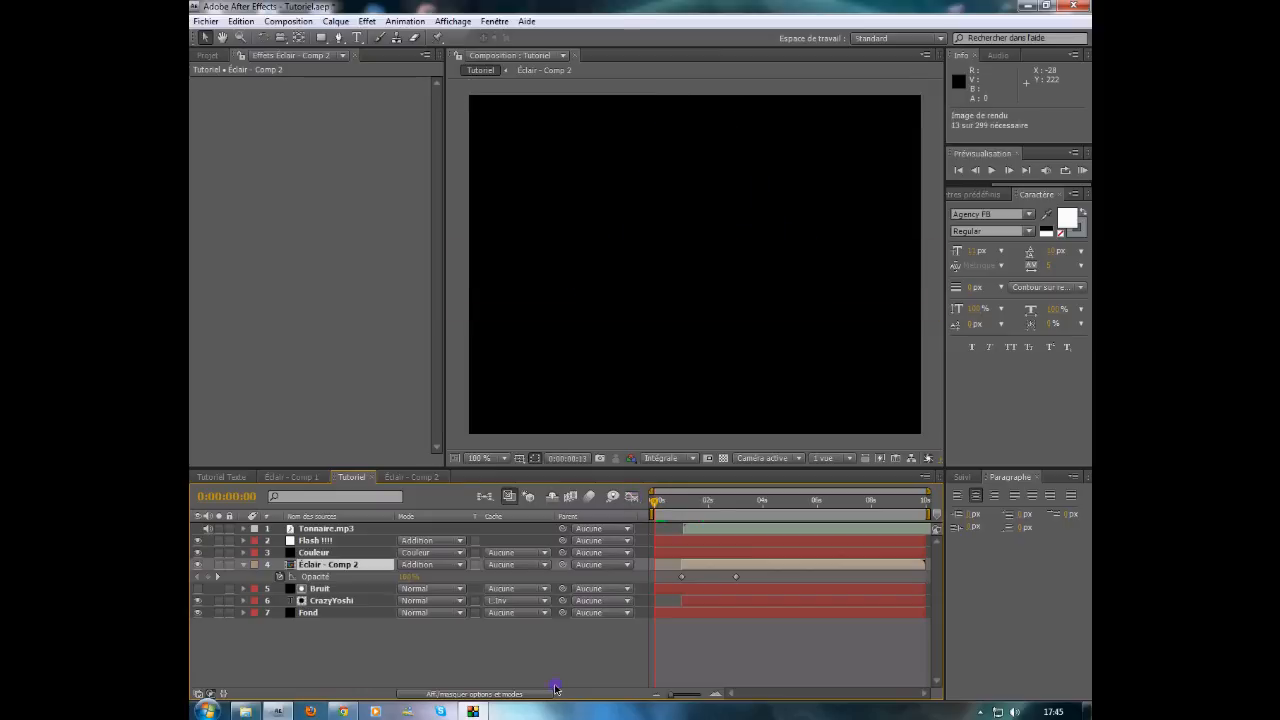
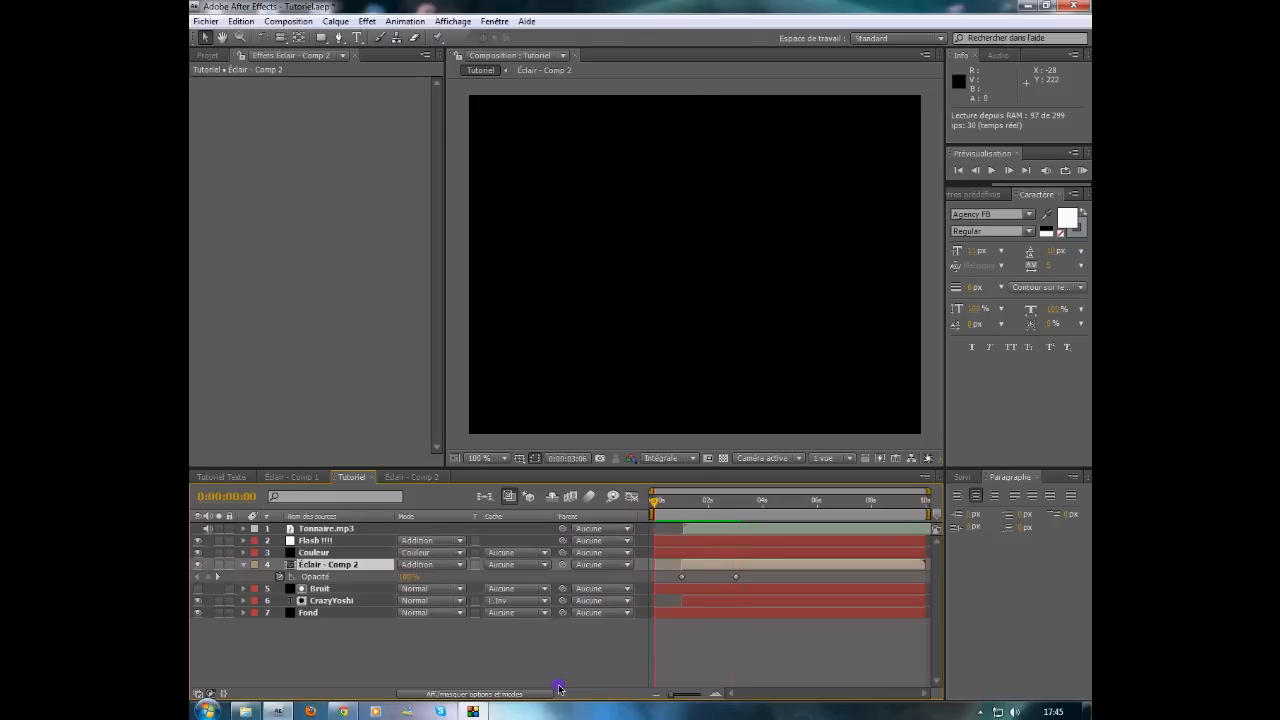
{"action": "left_click_drag", "start_coordinate": [677, 505], "coordinate": [716, 511]}
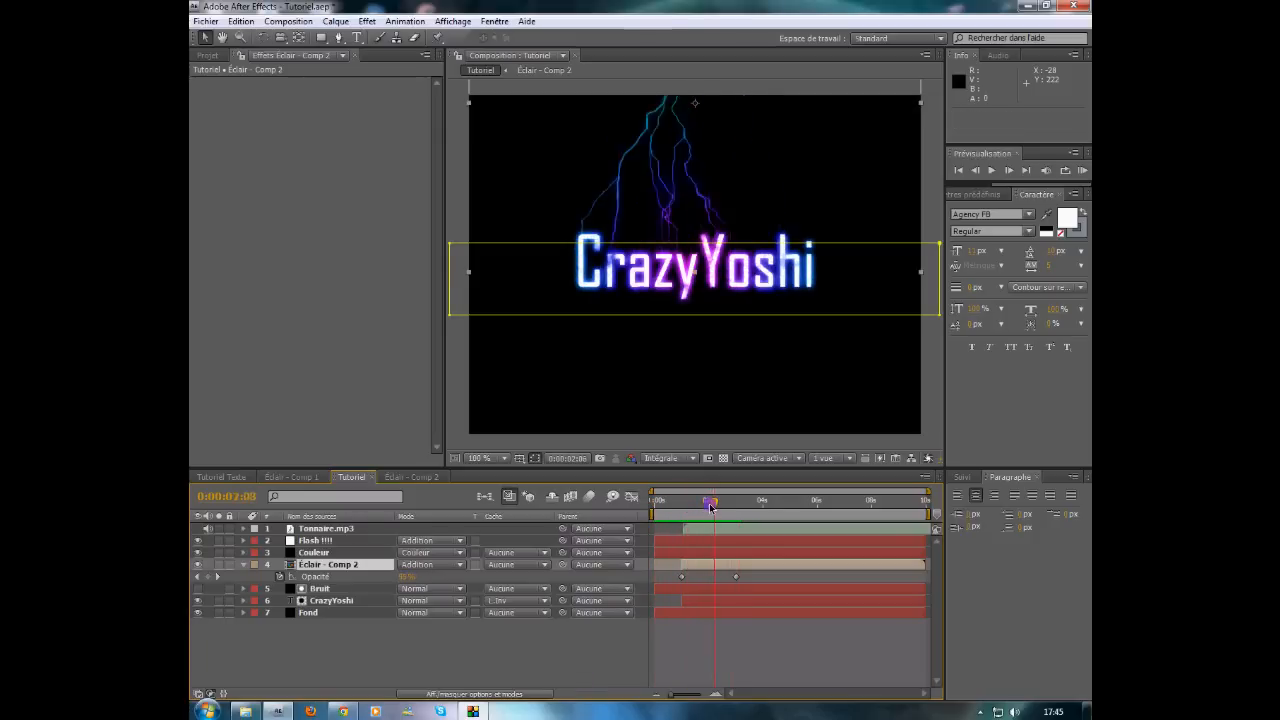
{"action": "left_click", "coordinate": [497, 655]}
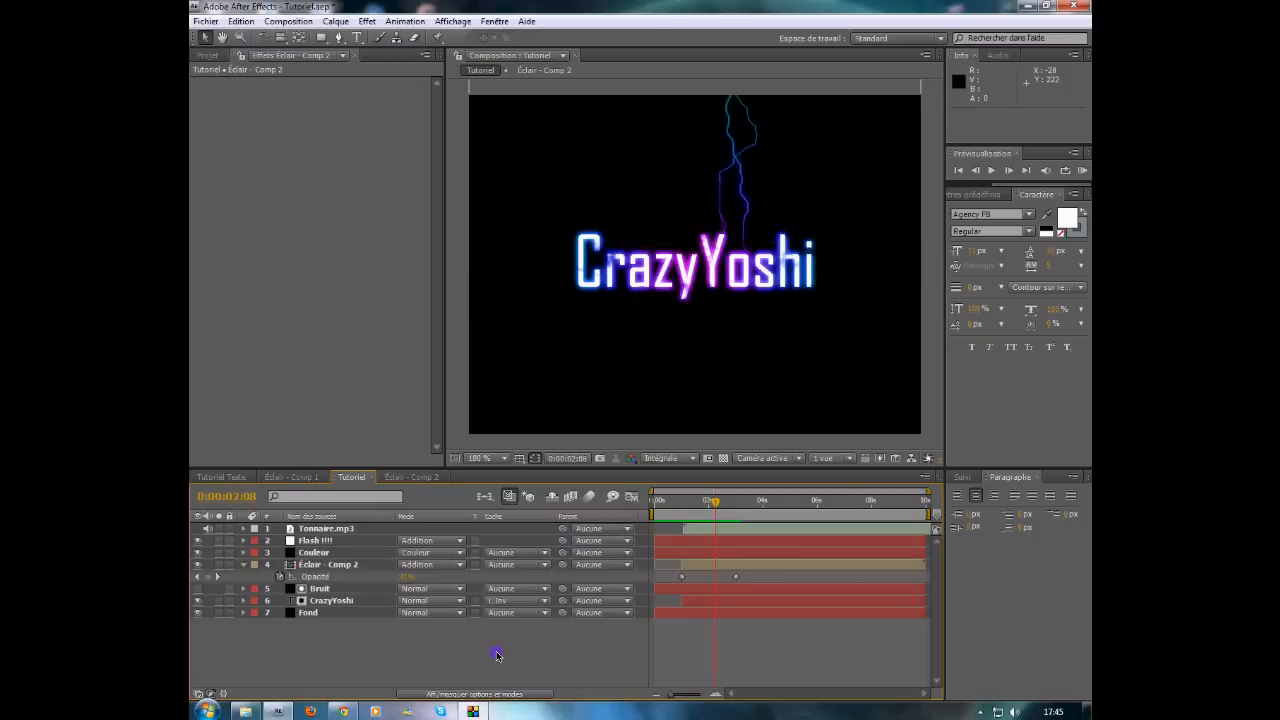
Step: Set the end colour of the Couleur layer's Dégradé effect to bright red
{"action": "left_click", "coordinate": [314, 552]}
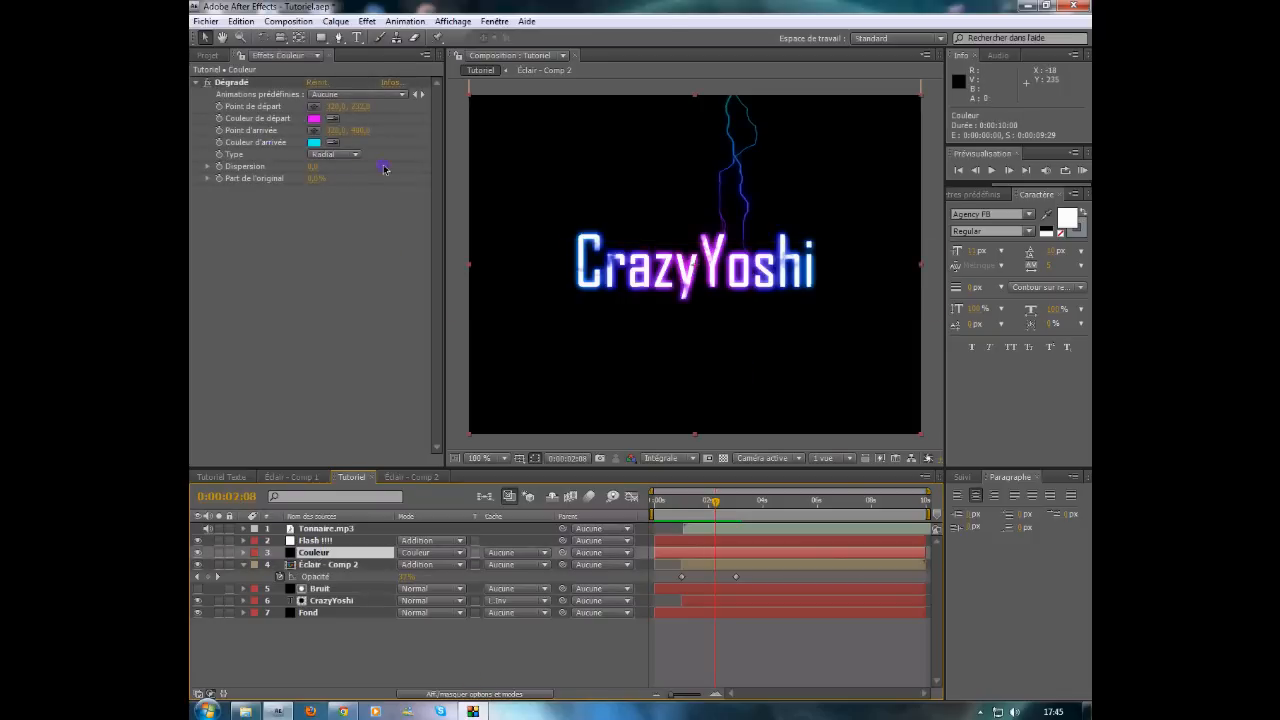
{"action": "left_click", "coordinate": [316, 145]}
{"action": "left_click", "coordinate": [649, 481]}
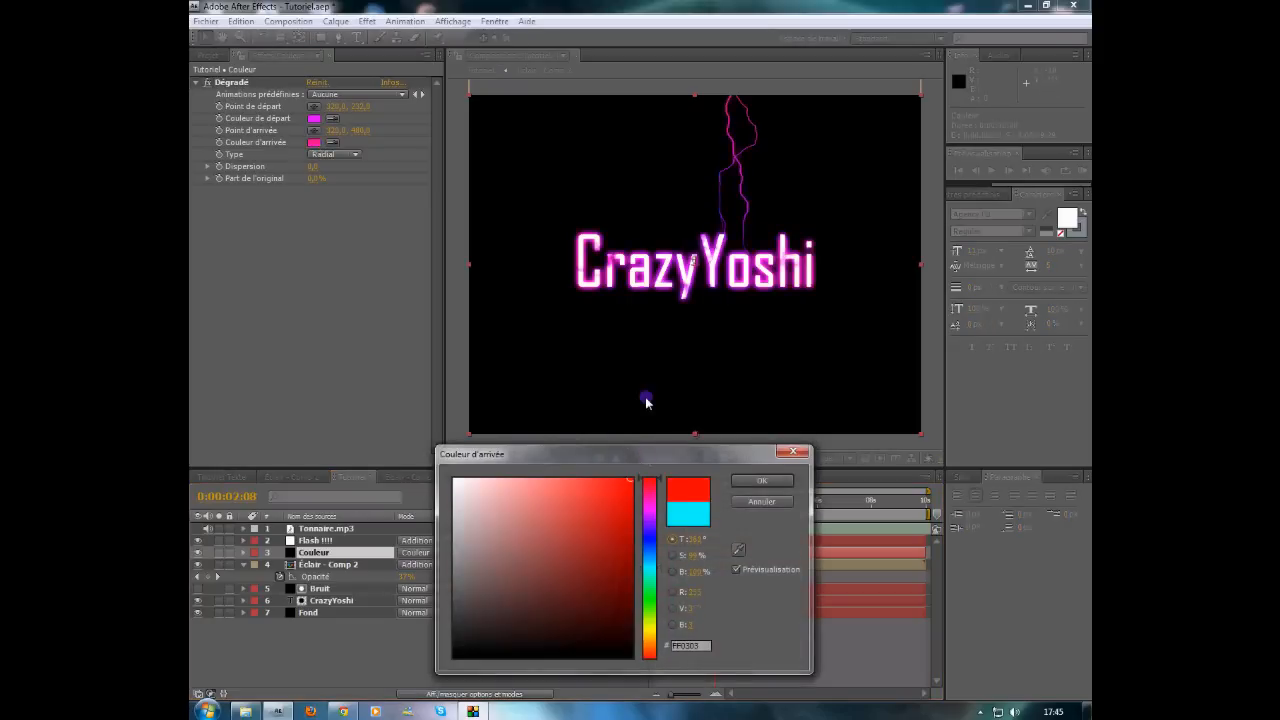
{"action": "left_click", "coordinate": [762, 481]}
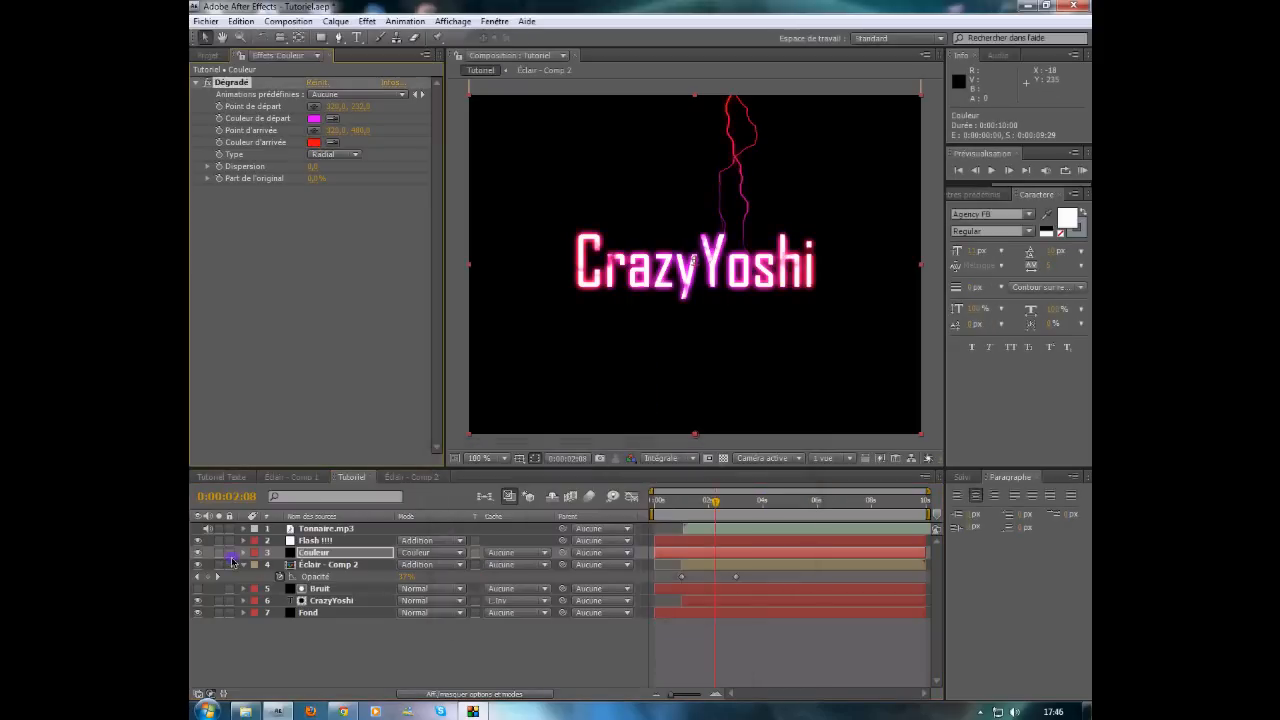
{"action": "left_click", "coordinate": [221, 553]}
{"action": "left_click", "coordinate": [221, 553]}
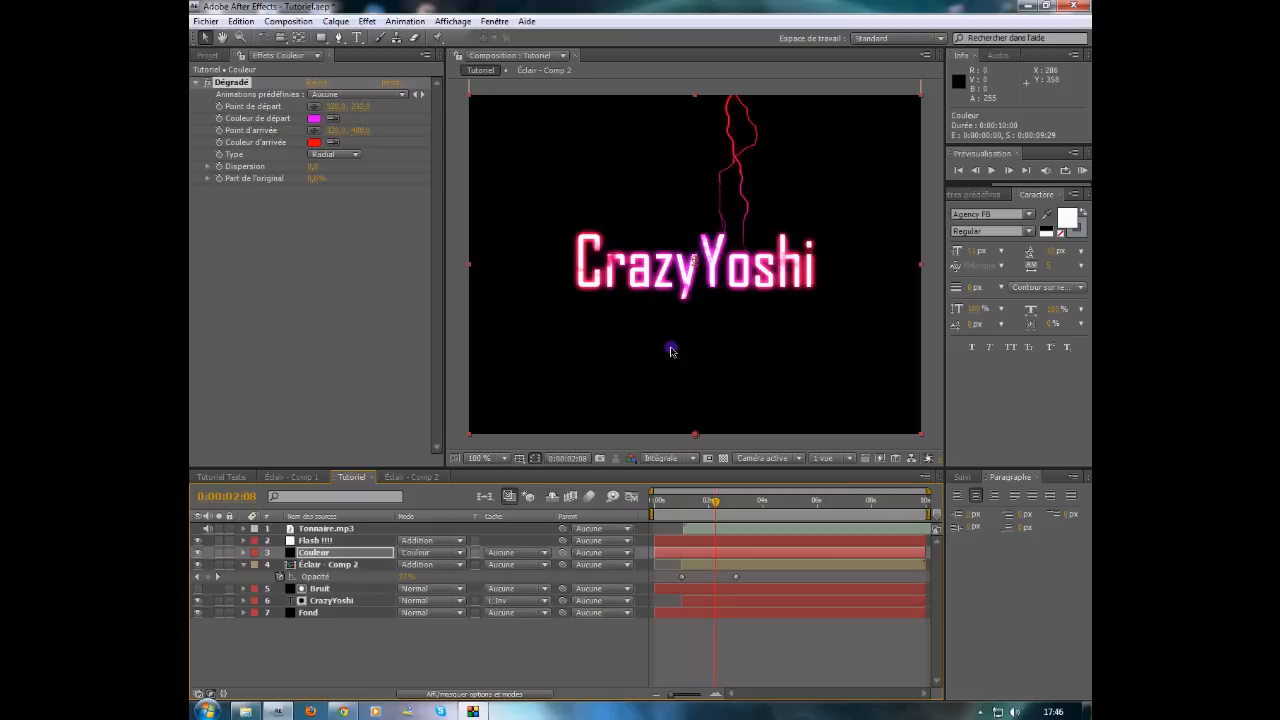
{"action": "key", "text": "ctrl+z"}
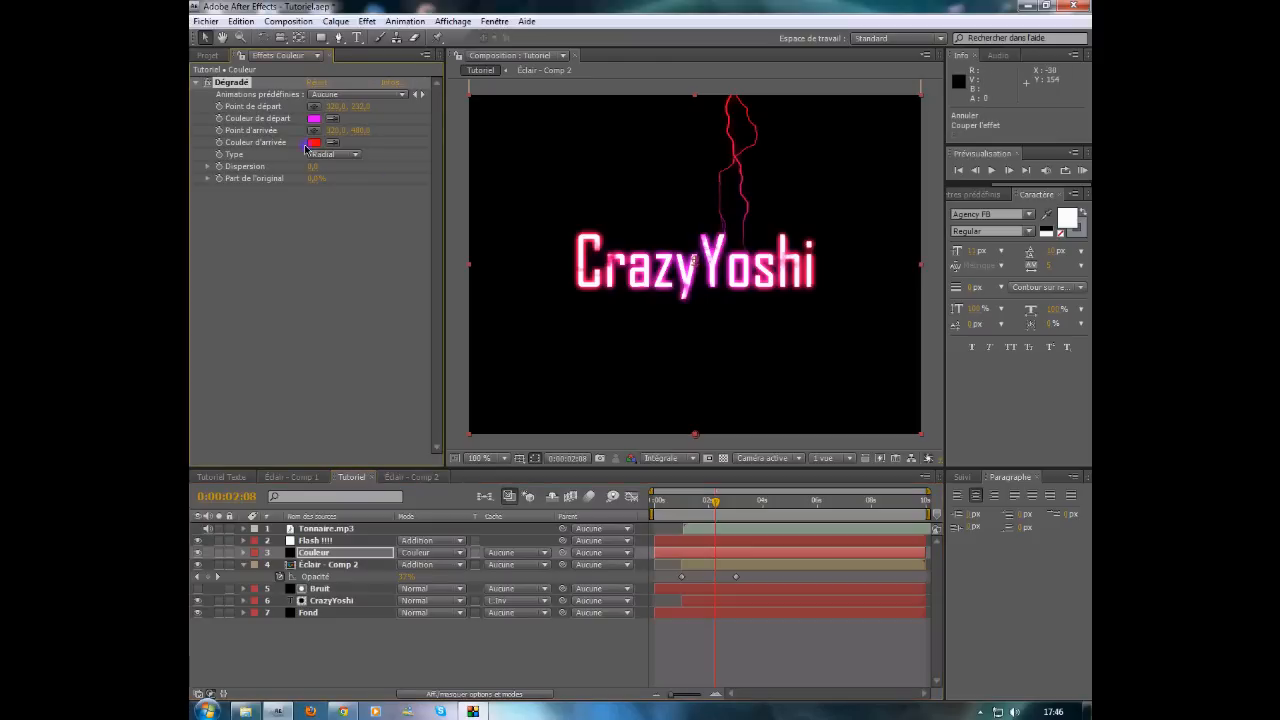
Step: Try a blue and a dark red end colour for the Couleur layer's gradient and restore the bright red
{"action": "left_click", "coordinate": [314, 143]}
{"action": "left_click", "coordinate": [647, 548]}
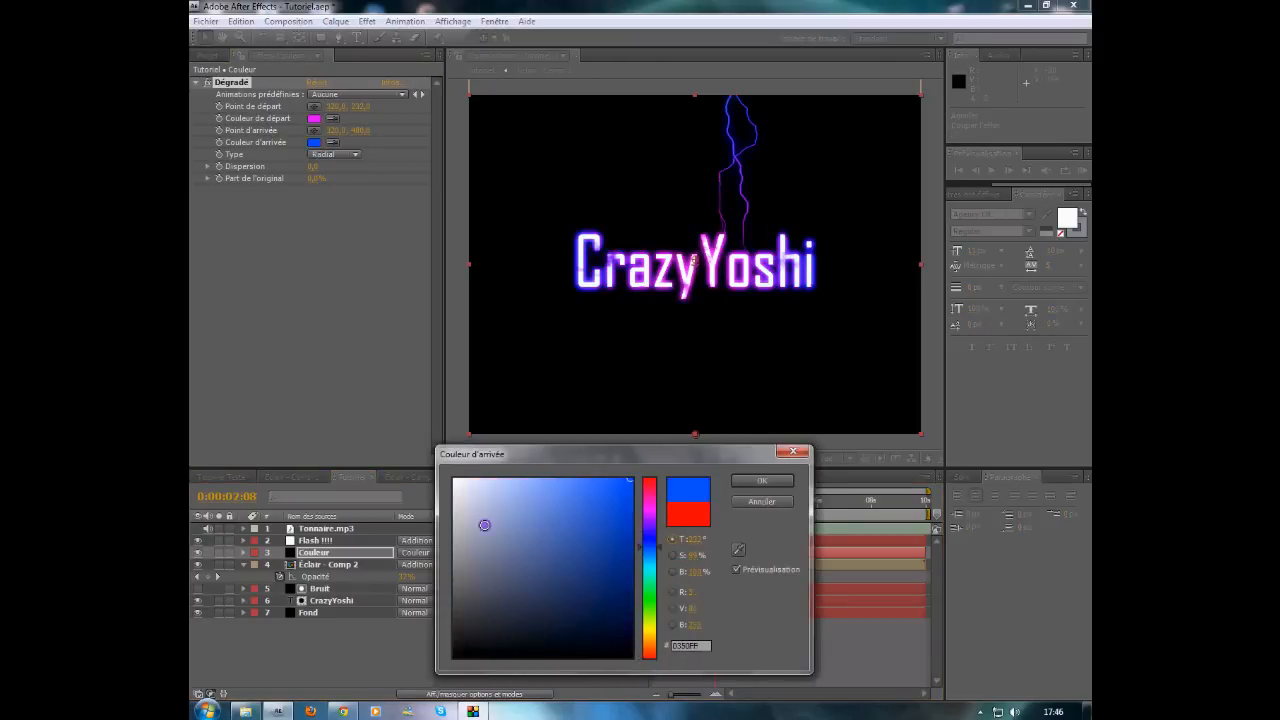
{"action": "left_click_drag", "start_coordinate": [650, 553], "coordinate": [643, 466]}
{"action": "left_click", "coordinate": [614, 553]}
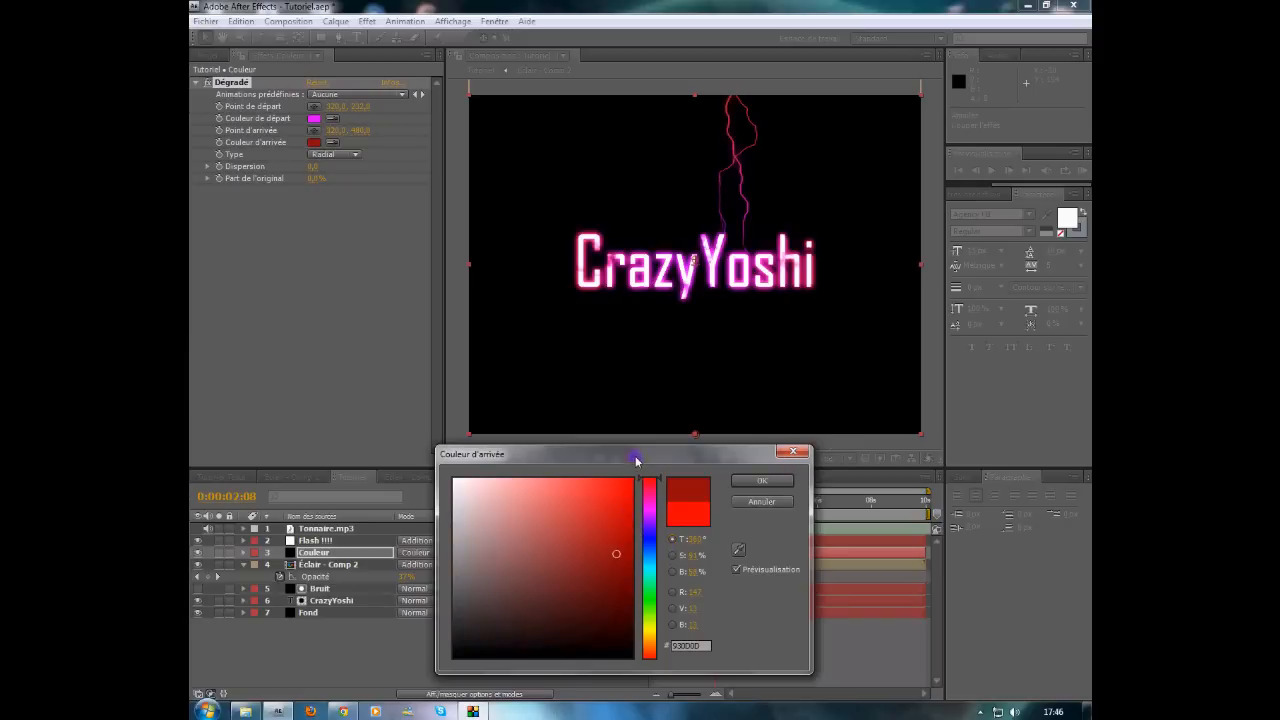
{"action": "left_click", "coordinate": [688, 512]}
{"action": "left_click", "coordinate": [762, 480]}
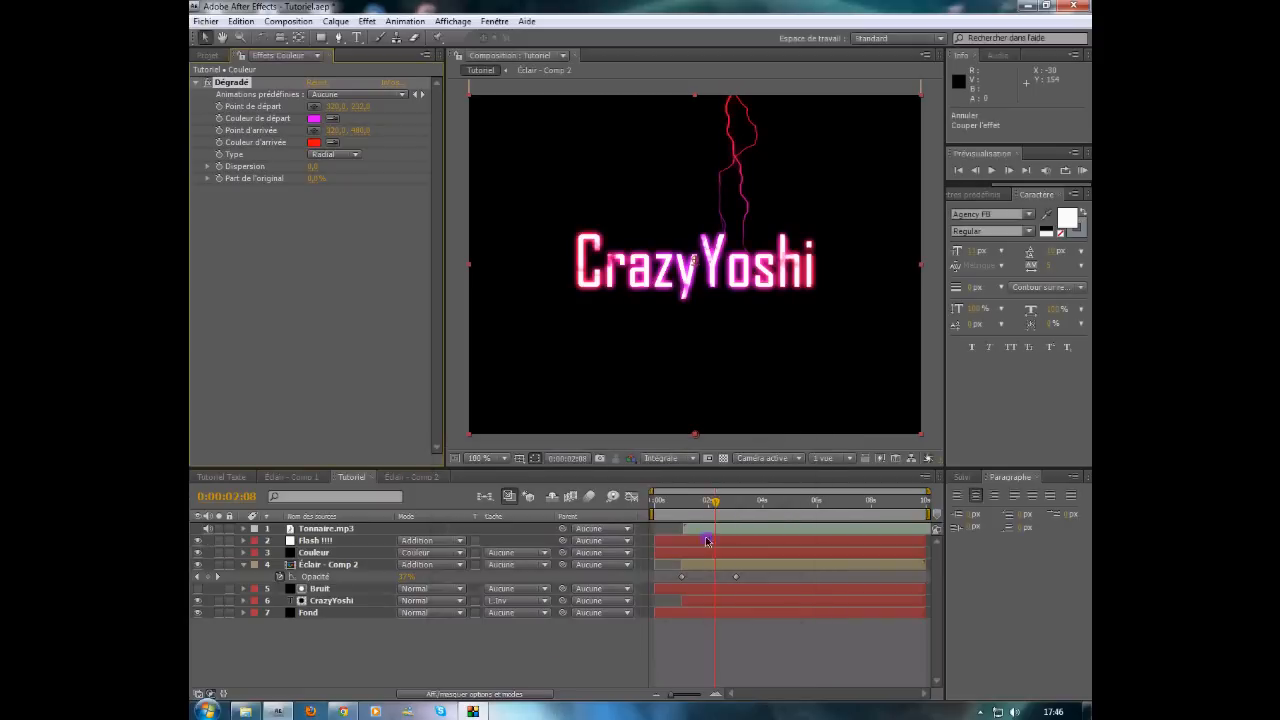
Step: Check the recoloured lightning at 0:00:01:27 and duplicate the Éclair layer twice in the Éclair - Comp 2 composition
{"action": "mouse_move", "coordinate": [722, 505]}
{"action": "left_mouse_down"}
{"action": "mouse_move", "coordinate": [744, 510]}
{"action": "mouse_move", "coordinate": [665, 505]}
{"action": "mouse_move", "coordinate": [706, 503]}
{"action": "left_mouse_up"}
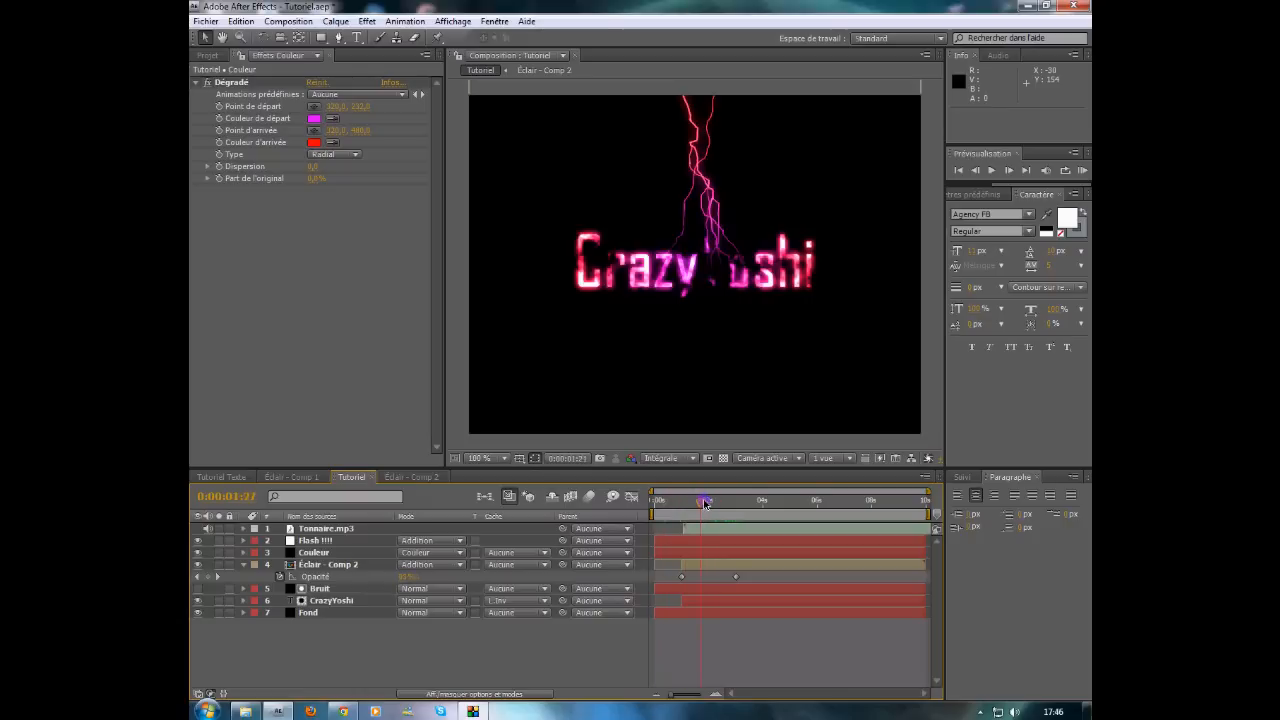
{"action": "left_click", "coordinate": [392, 478]}
{"action": "left_click", "coordinate": [310, 529]}
{"action": "key", "text": "Return"}
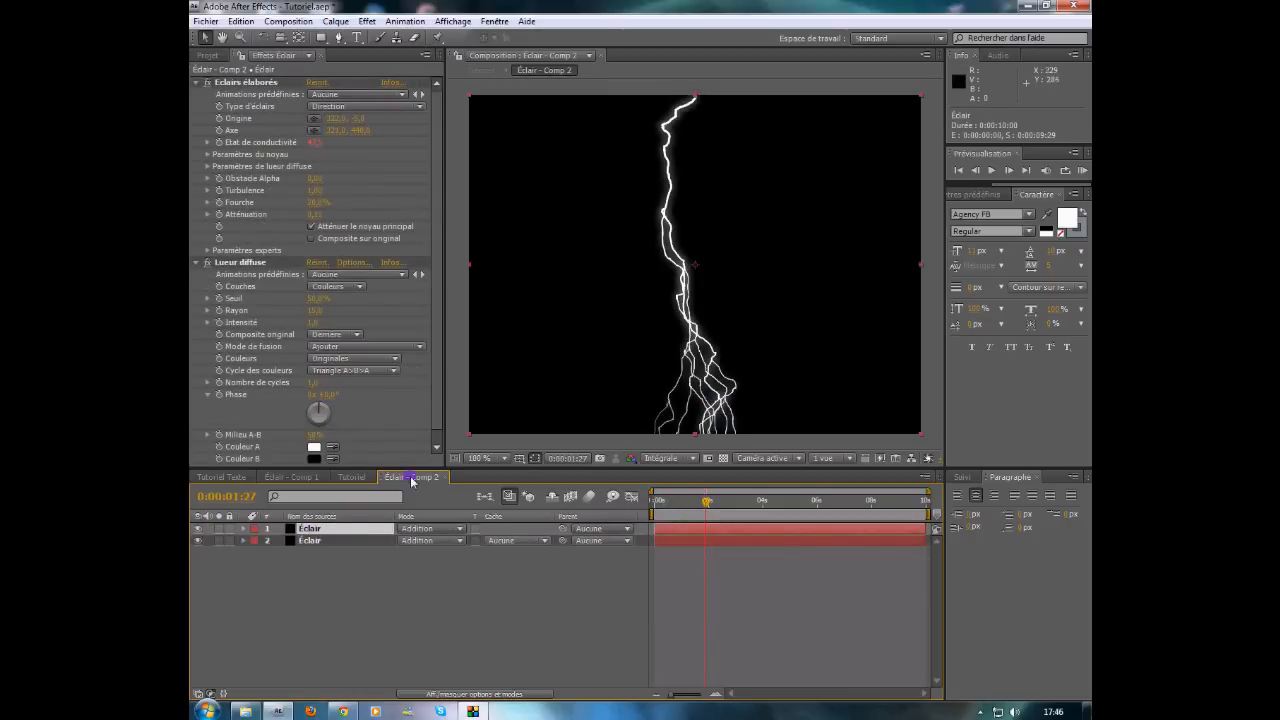
{"action": "key", "text": "ctrl+d"}
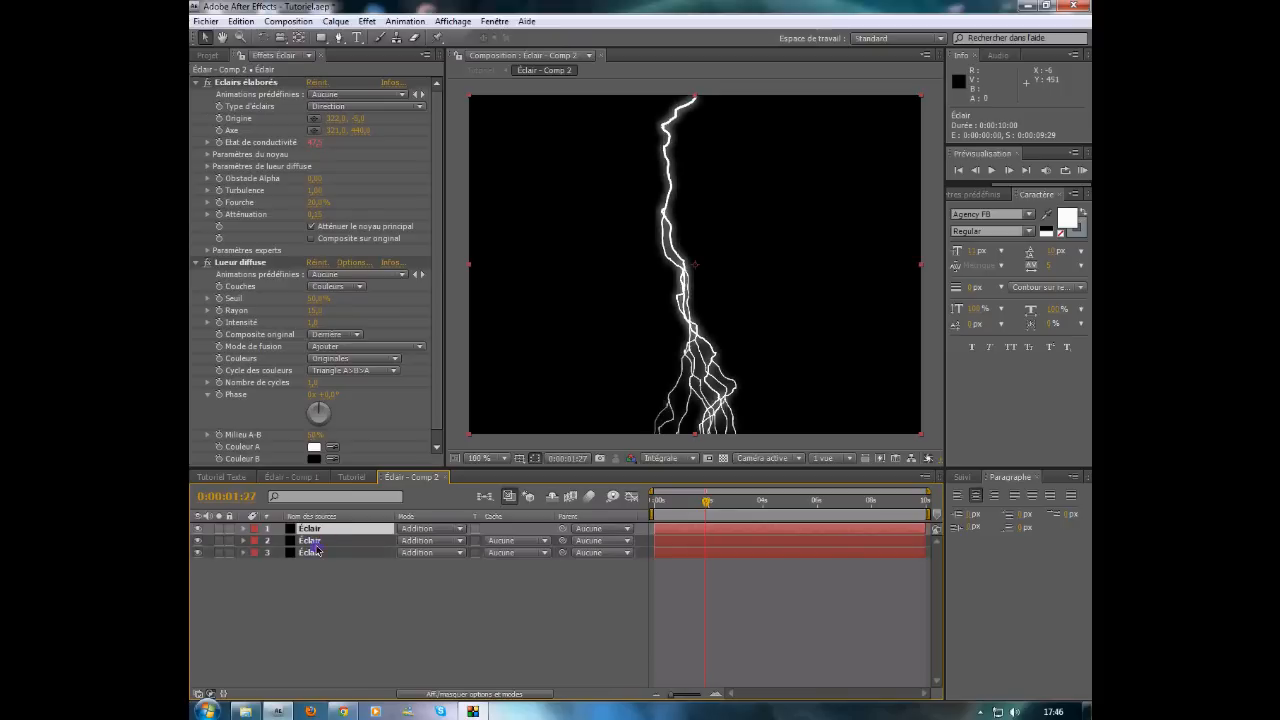
Step: Examine the Rayon and Intensité settings of the top Éclair layer's Lueur diffuse effect
{"action": "left_click", "coordinate": [240, 263]}
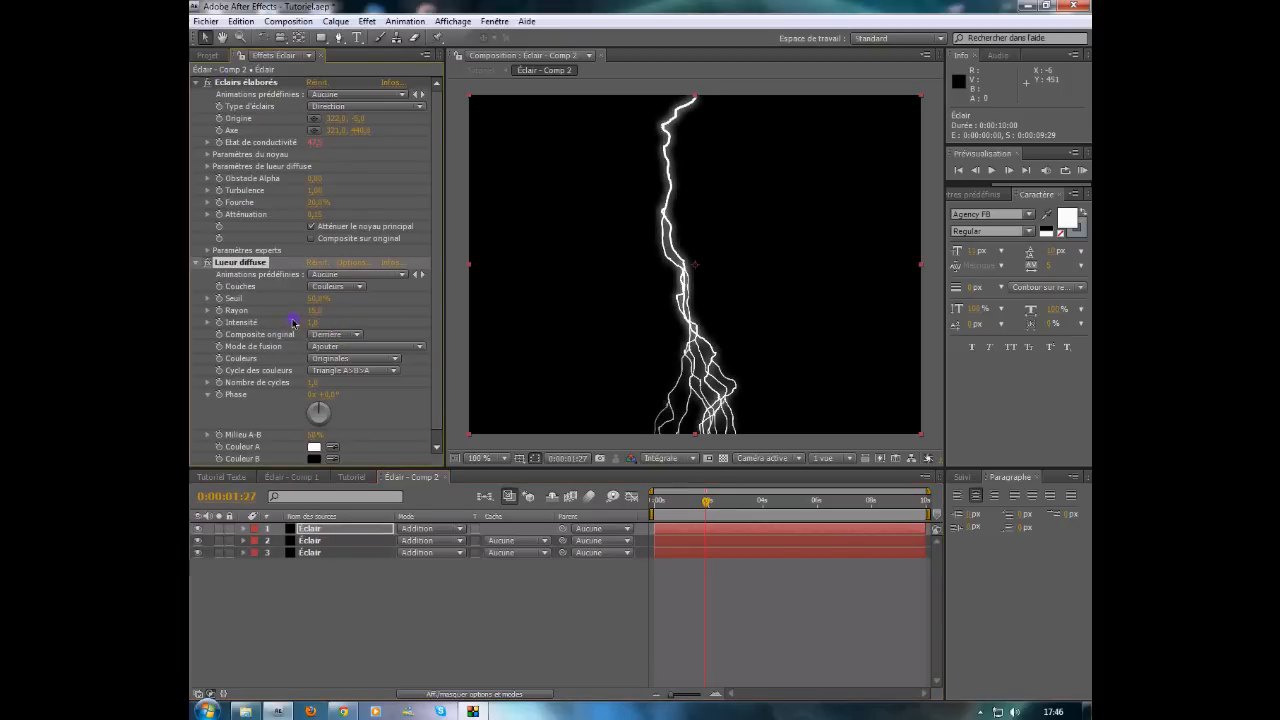
{"action": "key", "text": "Return"}
{"action": "left_click_drag", "start_coordinate": [352, 317], "coordinate": [368, 319]}
{"action": "left_click_drag", "start_coordinate": [289, 318], "coordinate": [467, 325]}
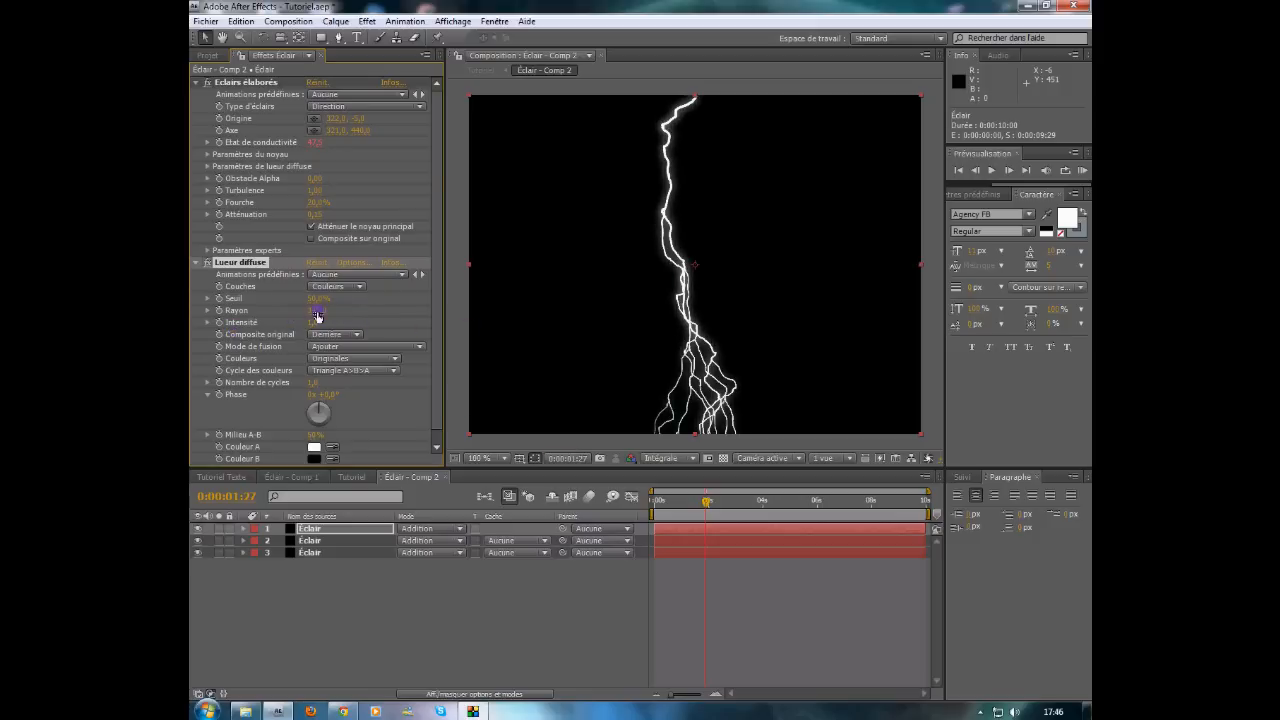
Step: Delete the two duplicated Éclair layers and select the remaining one
{"action": "key", "text": "Delete"}
{"action": "left_click", "coordinate": [316, 529]}
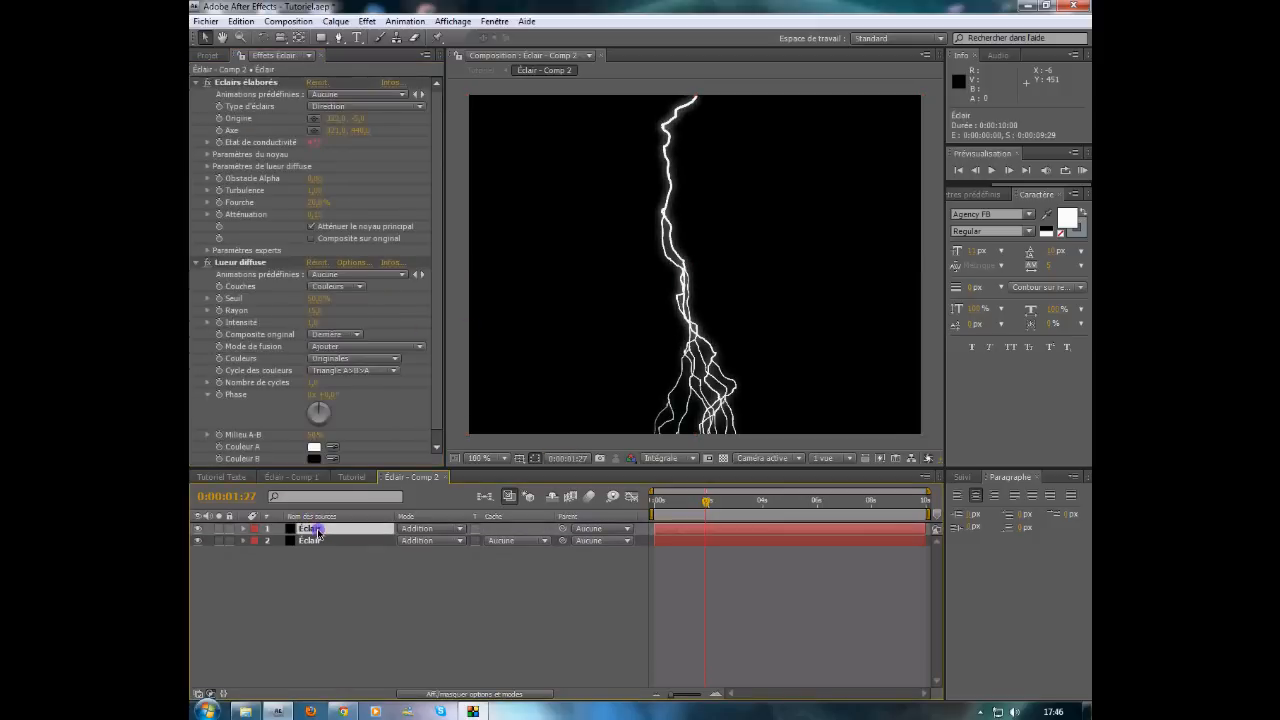
{"action": "key", "text": "Delete"}
{"action": "left_click", "coordinate": [316, 529]}
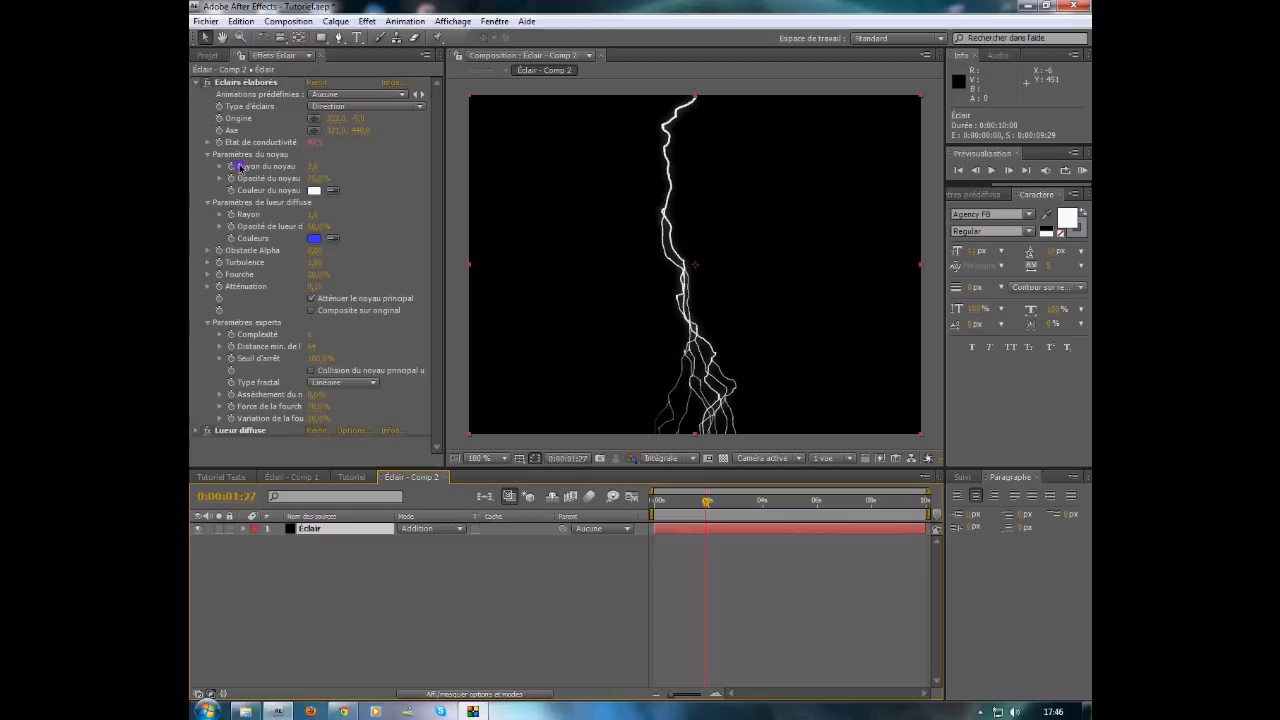
Step: Switch off the Éclair layer's Lueur diffuse effect and create an adjustment layer (Calque d'effets) above it
{"action": "left_click", "coordinate": [209, 432]}
{"action": "left_click", "coordinate": [335, 21]}
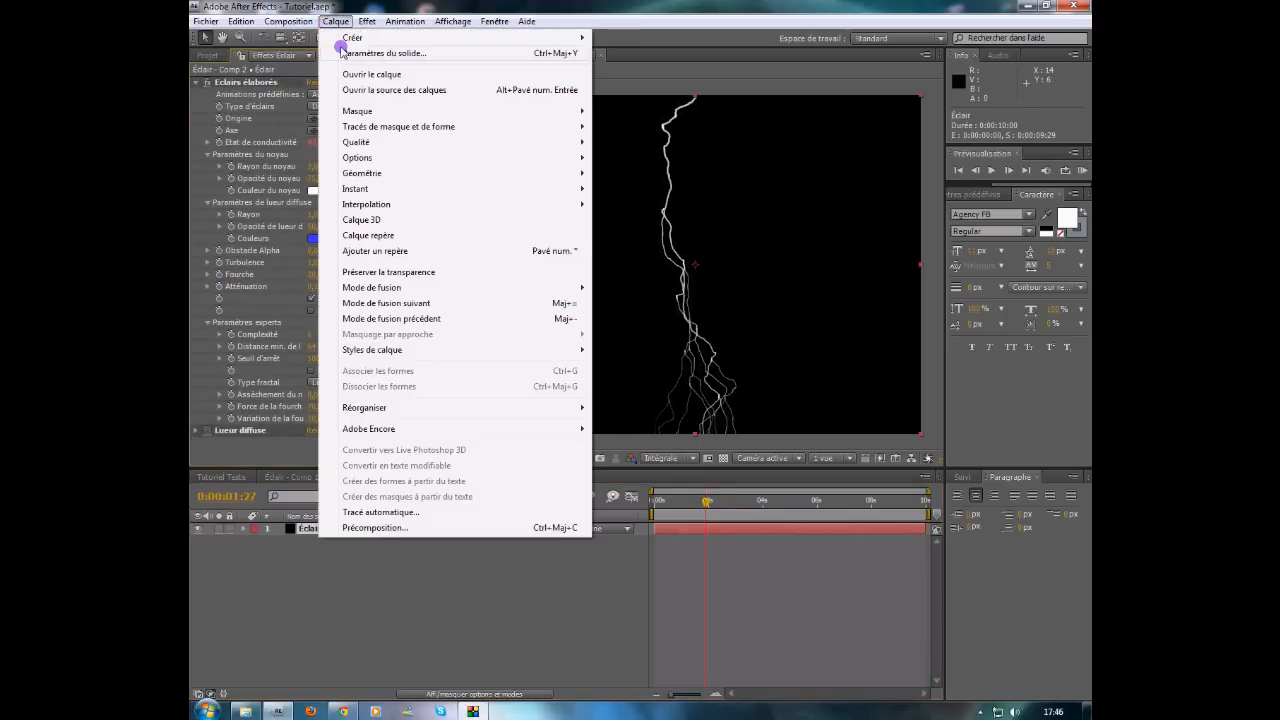
{"action": "mouse_move", "coordinate": [355, 38]}
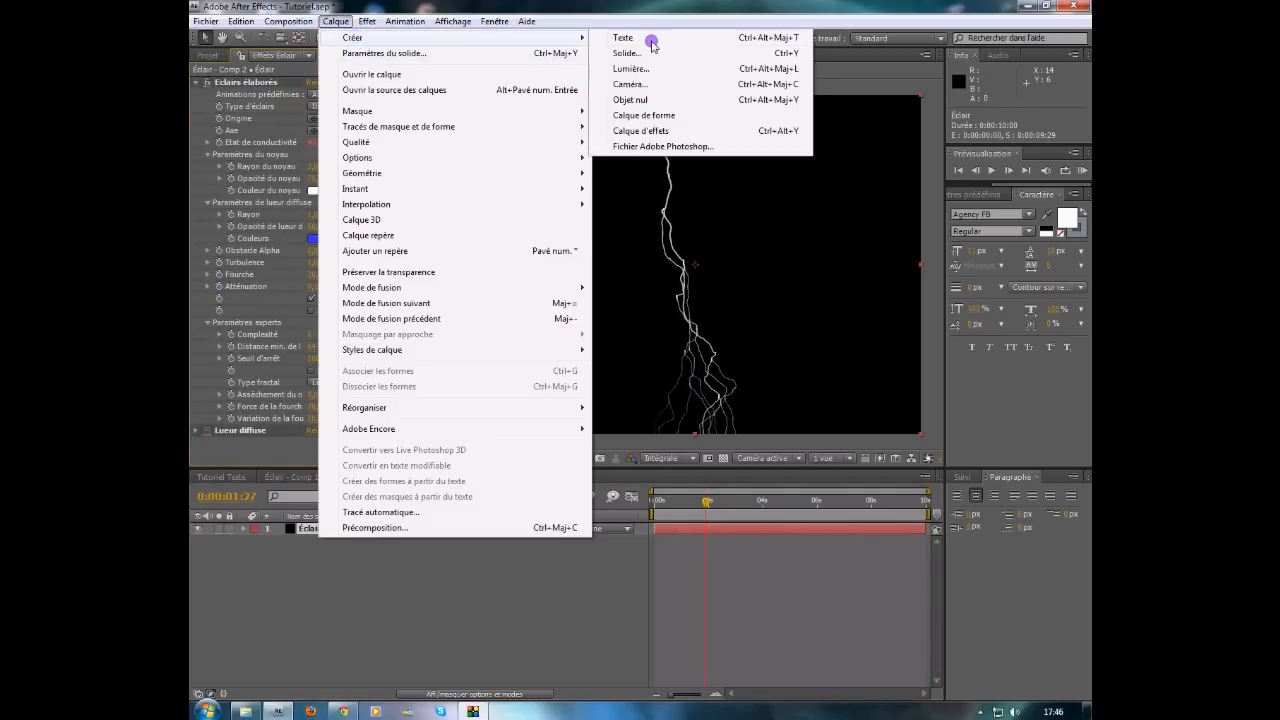
{"action": "left_click", "coordinate": [658, 131]}
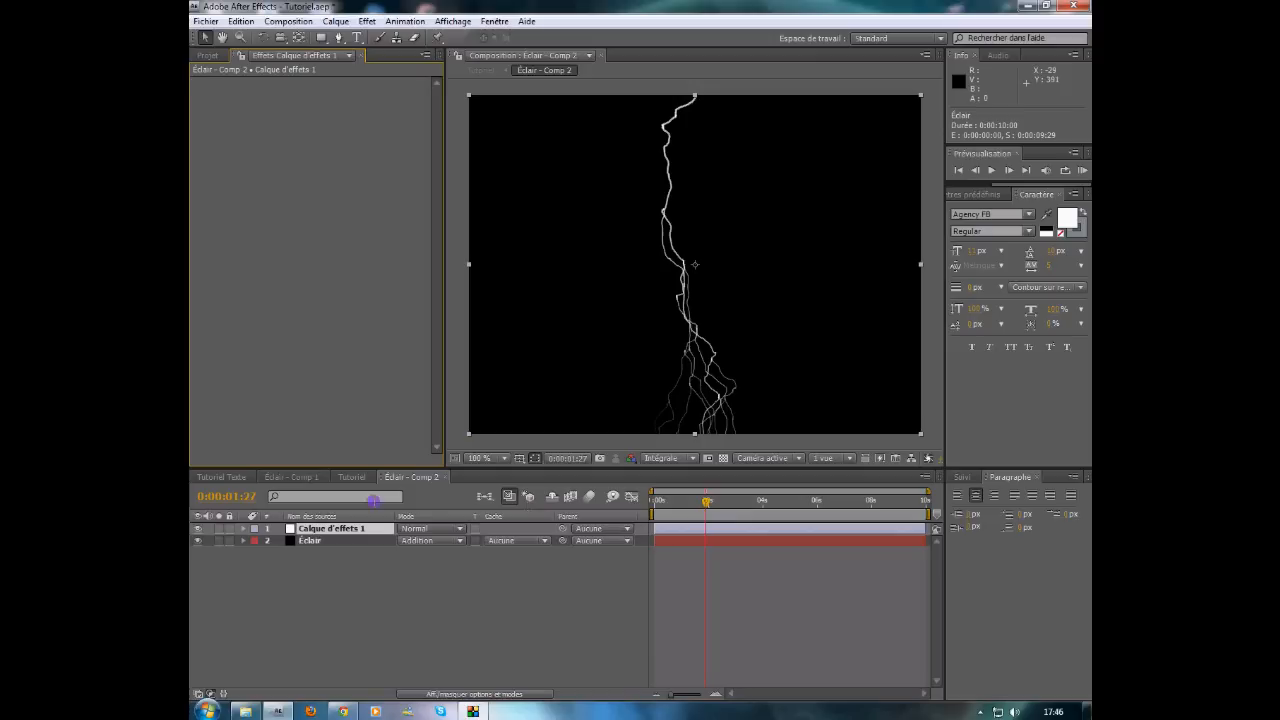
Step: Apply Flou accéléré to the adjustment layer with Intensité 10 and edge pixels repeated, and set its blending mode to Addition
{"action": "left_click", "coordinate": [367, 21]}
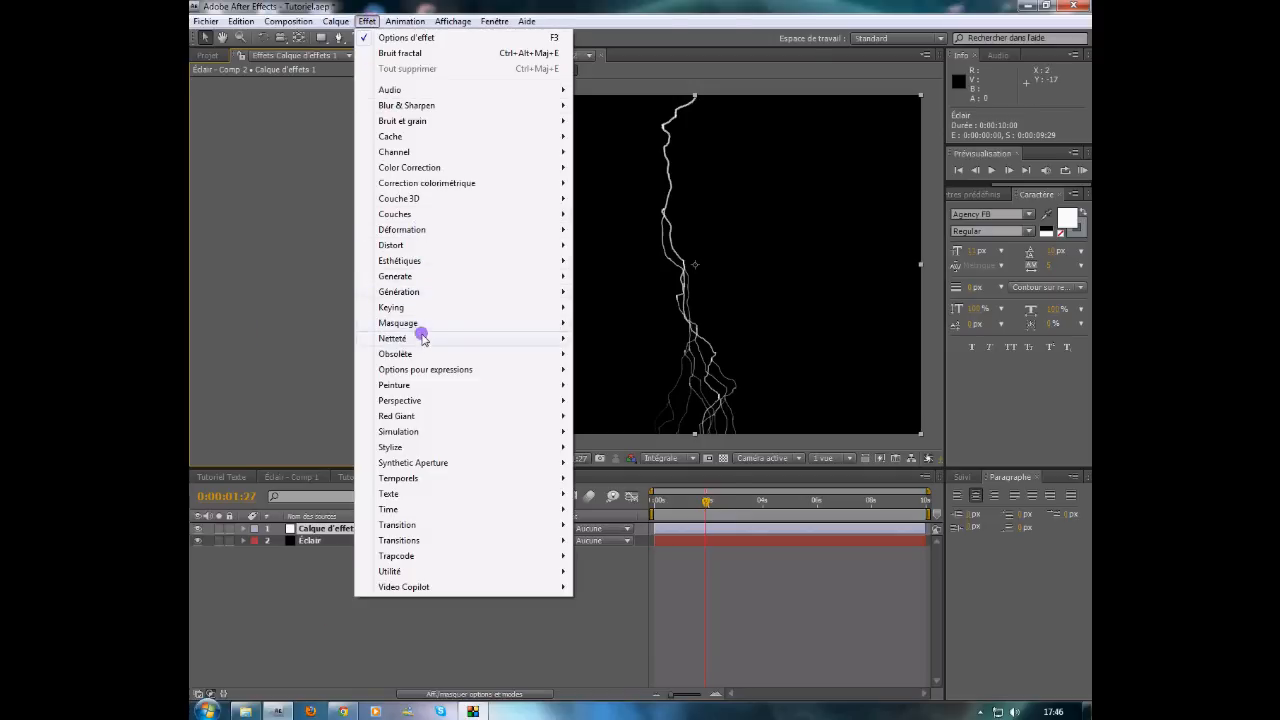
{"action": "mouse_move", "coordinate": [422, 338]}
{"action": "left_click", "coordinate": [634, 369]}
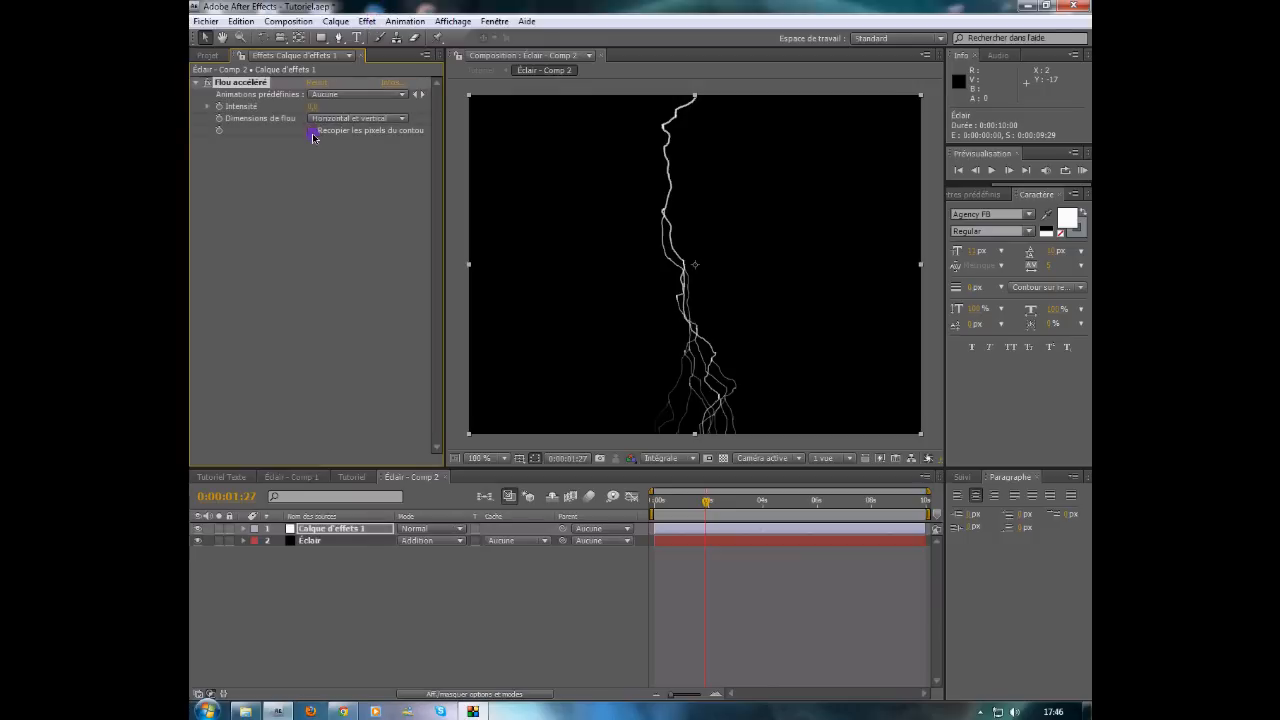
{"action": "left_click", "coordinate": [313, 108]}
{"action": "type", "text": "10"}
{"action": "key", "text": "Return"}
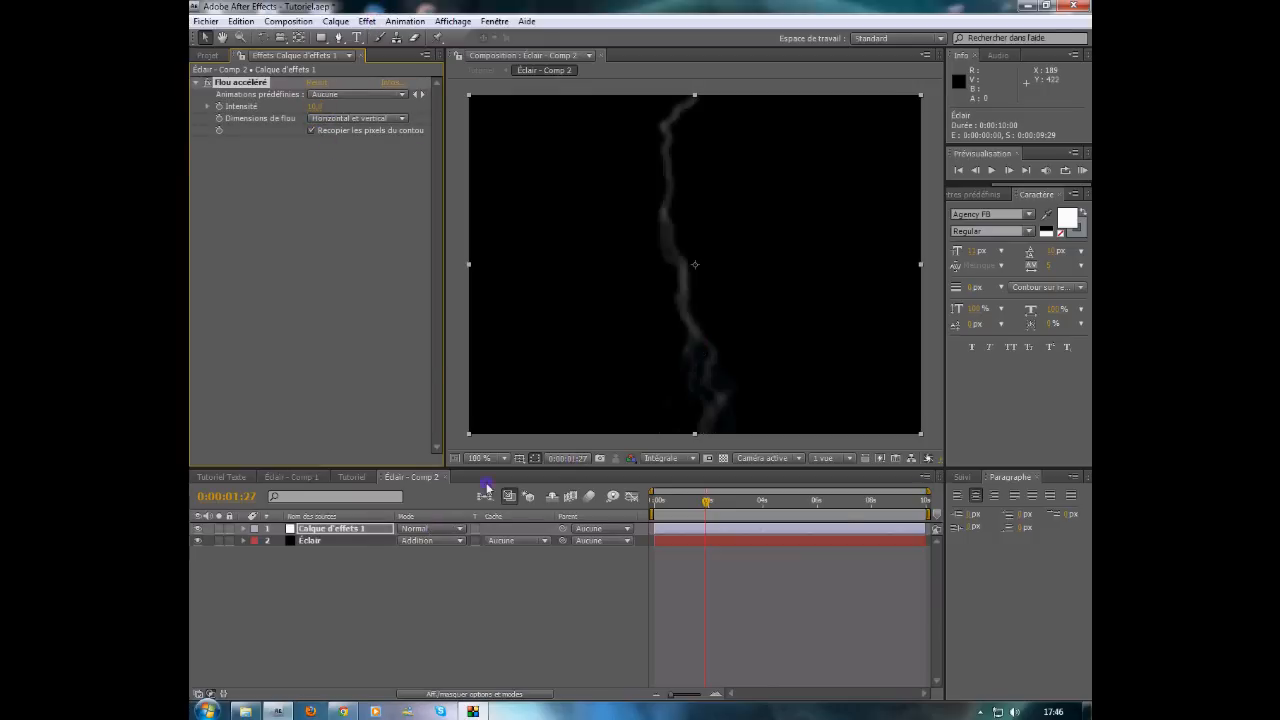
{"action": "left_click", "coordinate": [440, 529]}
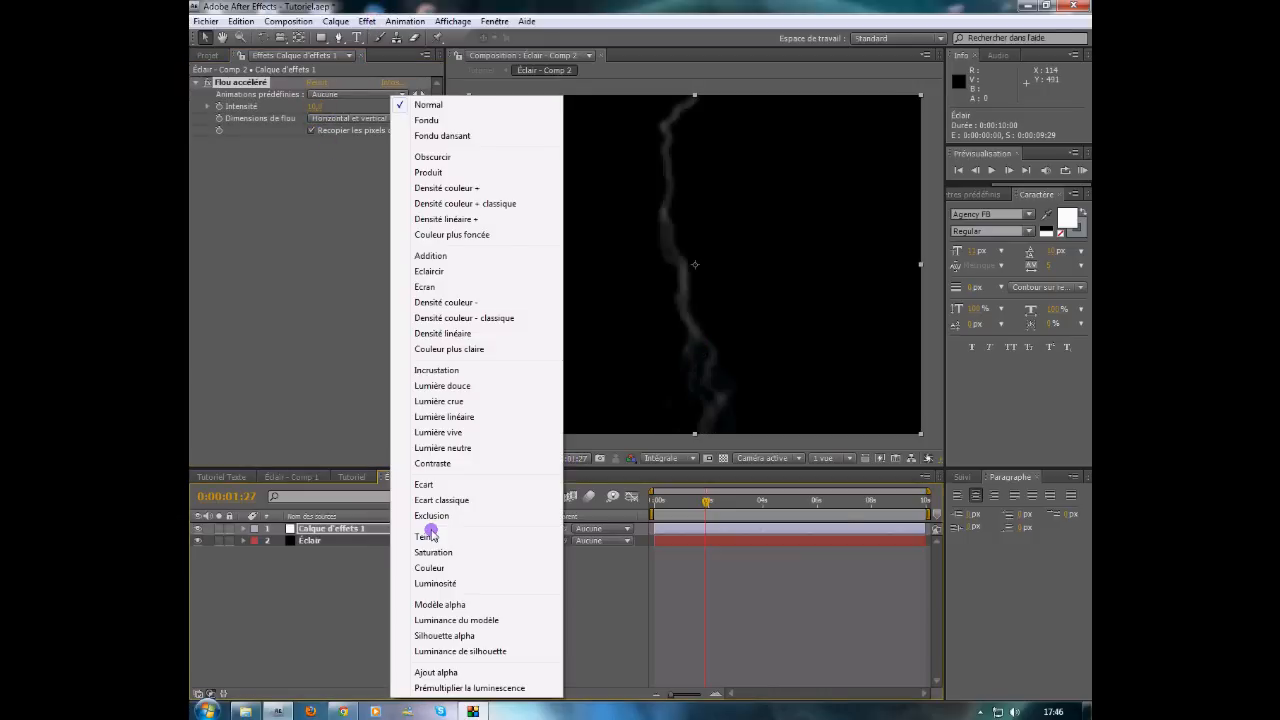
{"action": "left_click", "coordinate": [425, 255]}
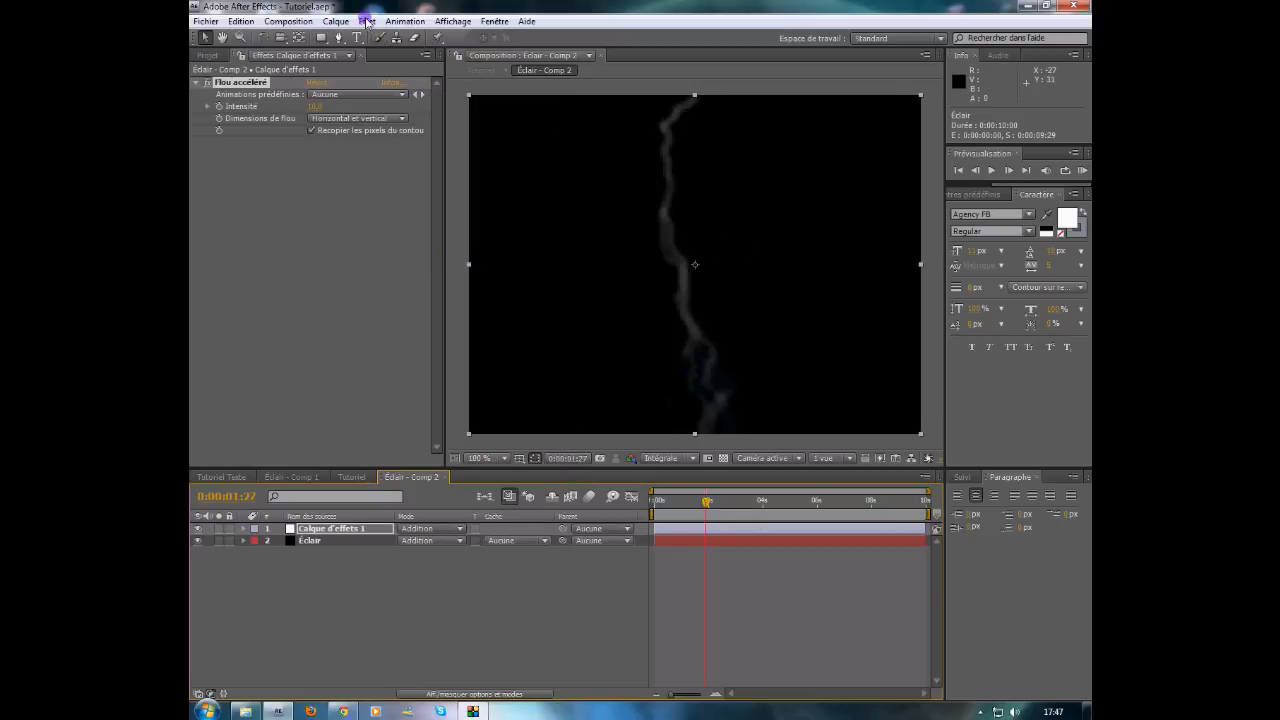
Step: Create a black (000000) solid named Fond and place it beneath the Éclair layer
{"action": "left_click", "coordinate": [335, 21]}
{"action": "mouse_move", "coordinate": [493, 47]}
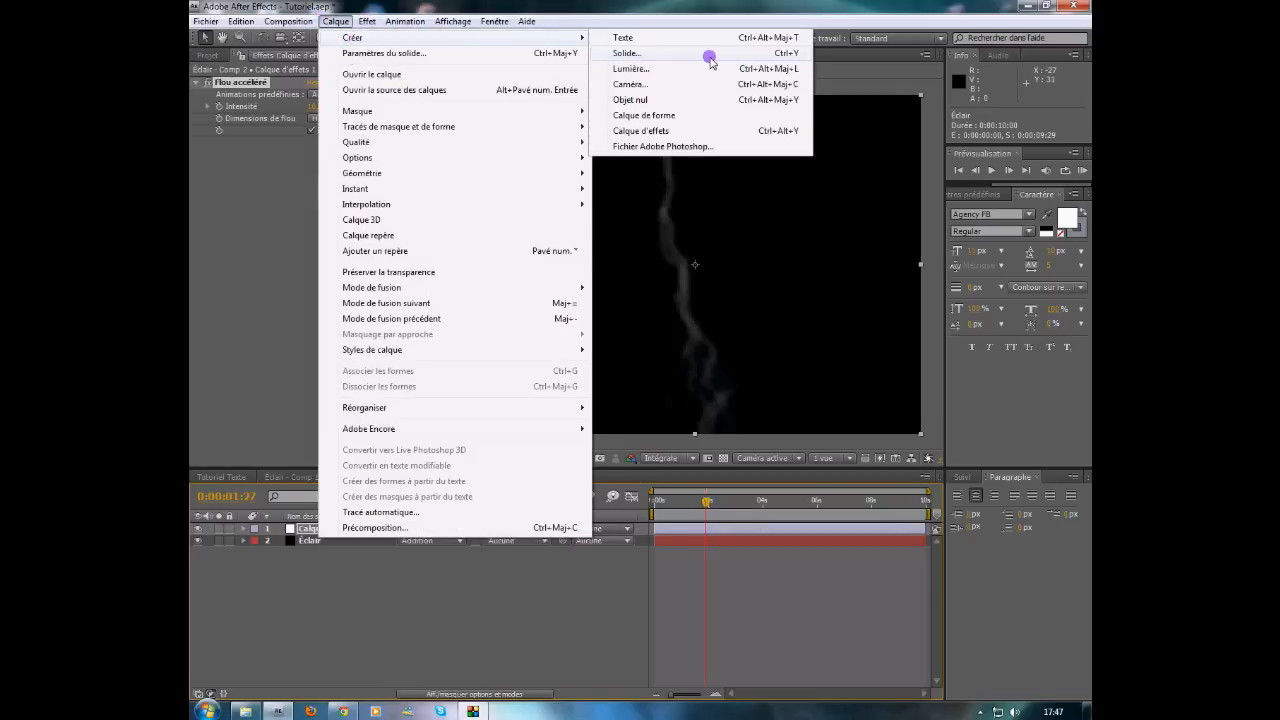
{"action": "left_click", "coordinate": [627, 53]}
{"action": "type", "text": "Fond"}
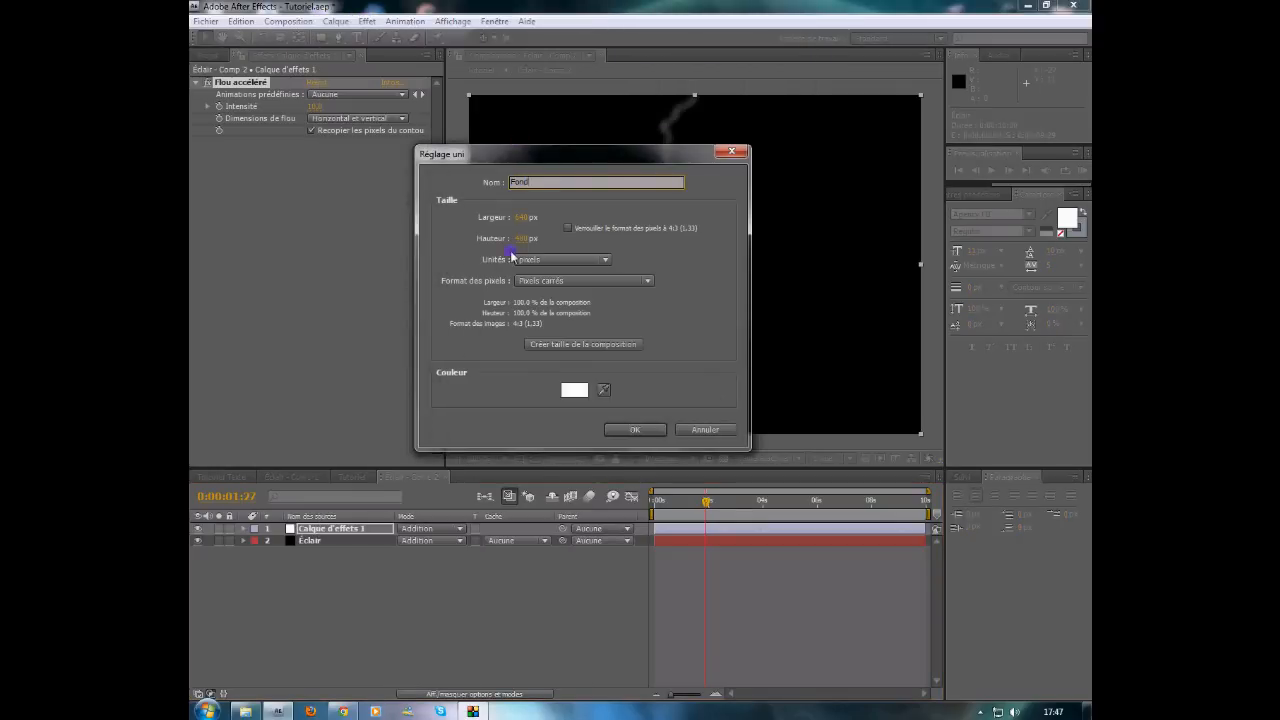
{"action": "left_click", "coordinate": [574, 390]}
{"action": "left_click", "coordinate": [489, 625]}
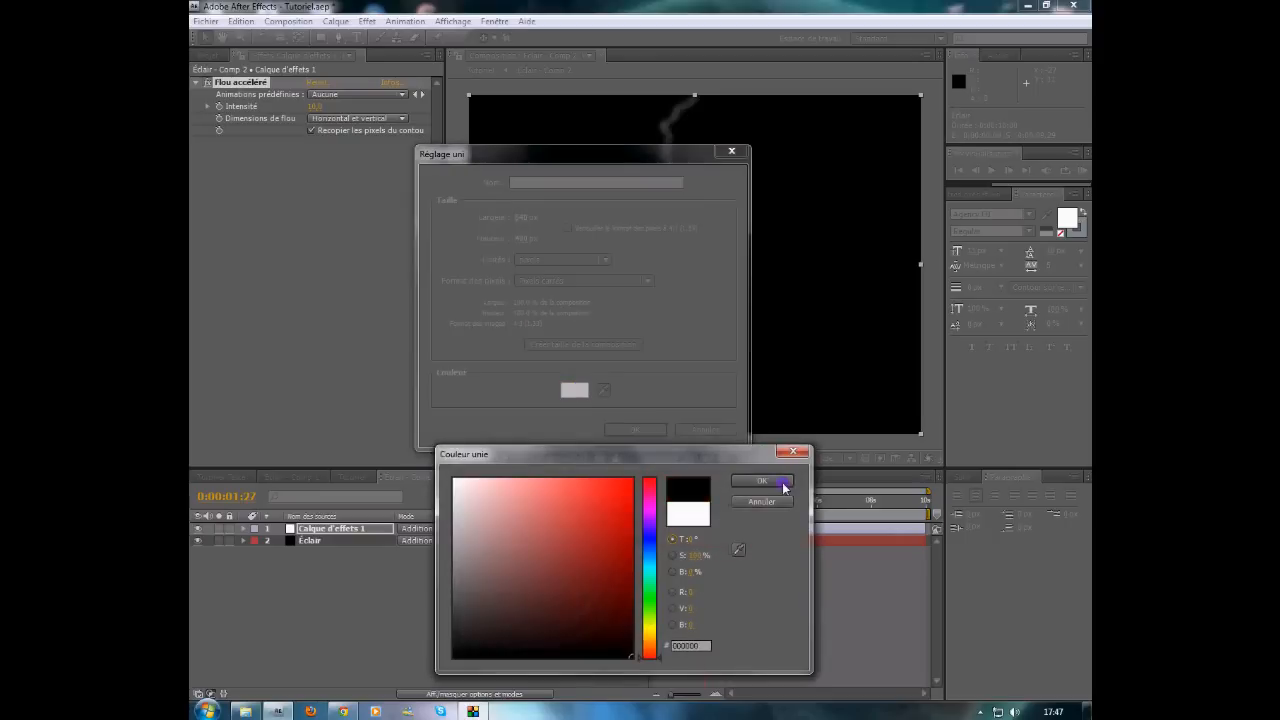
{"action": "left_click", "coordinate": [780, 482]}
{"action": "left_click", "coordinate": [648, 430]}
{"action": "left_click_drag", "start_coordinate": [312, 533], "coordinate": [317, 569]}
Step: Duplicate the blurred adjustment layer Calque d'effets 1 twice
{"action": "left_click", "coordinate": [318, 528]}
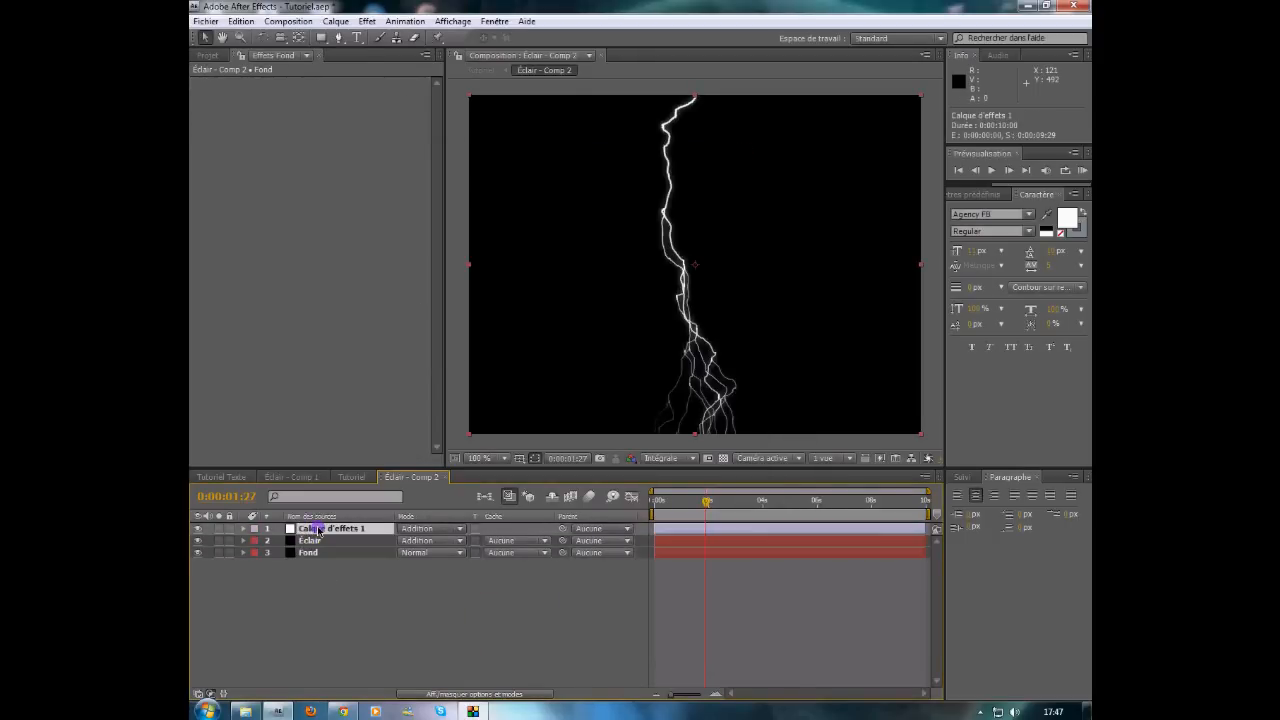
{"action": "key", "text": "ctrl+d"}
{"action": "key", "text": "ctrl+d"}
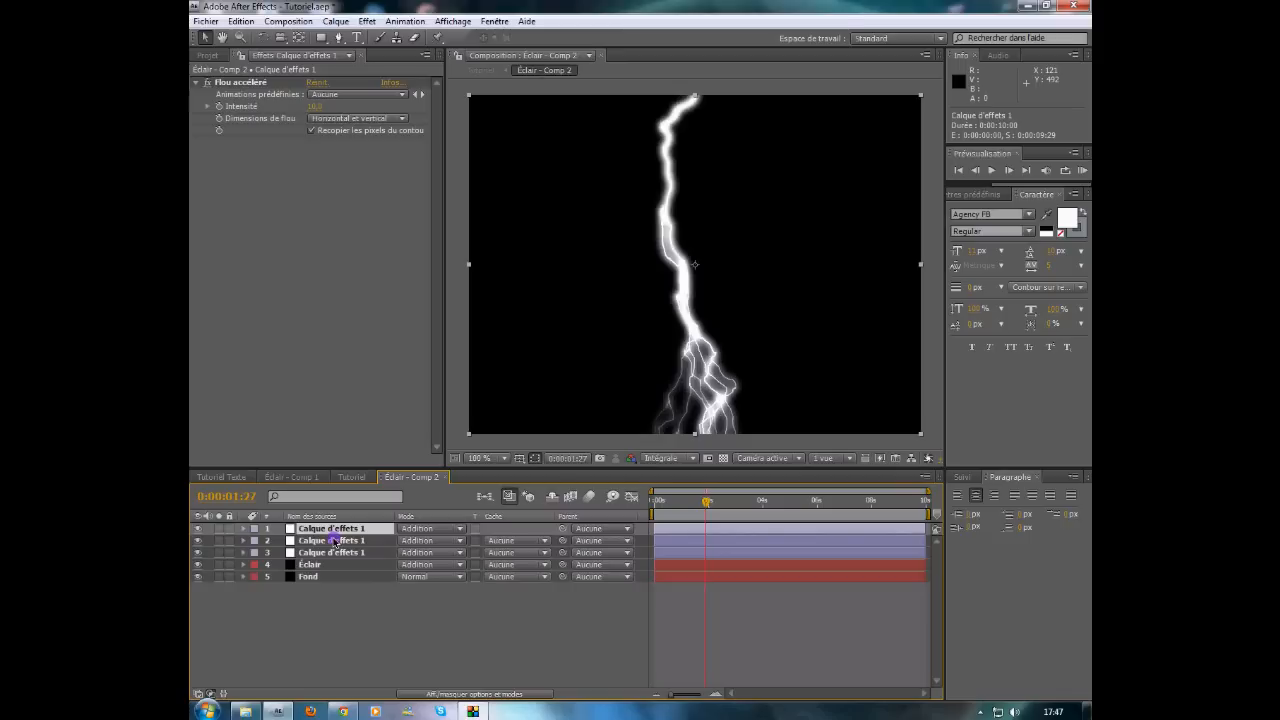
Step: Set the Flou accéléré Intensité to 20 on the second adjustment layer and 40 on the topmost one
{"action": "left_click", "coordinate": [336, 541]}
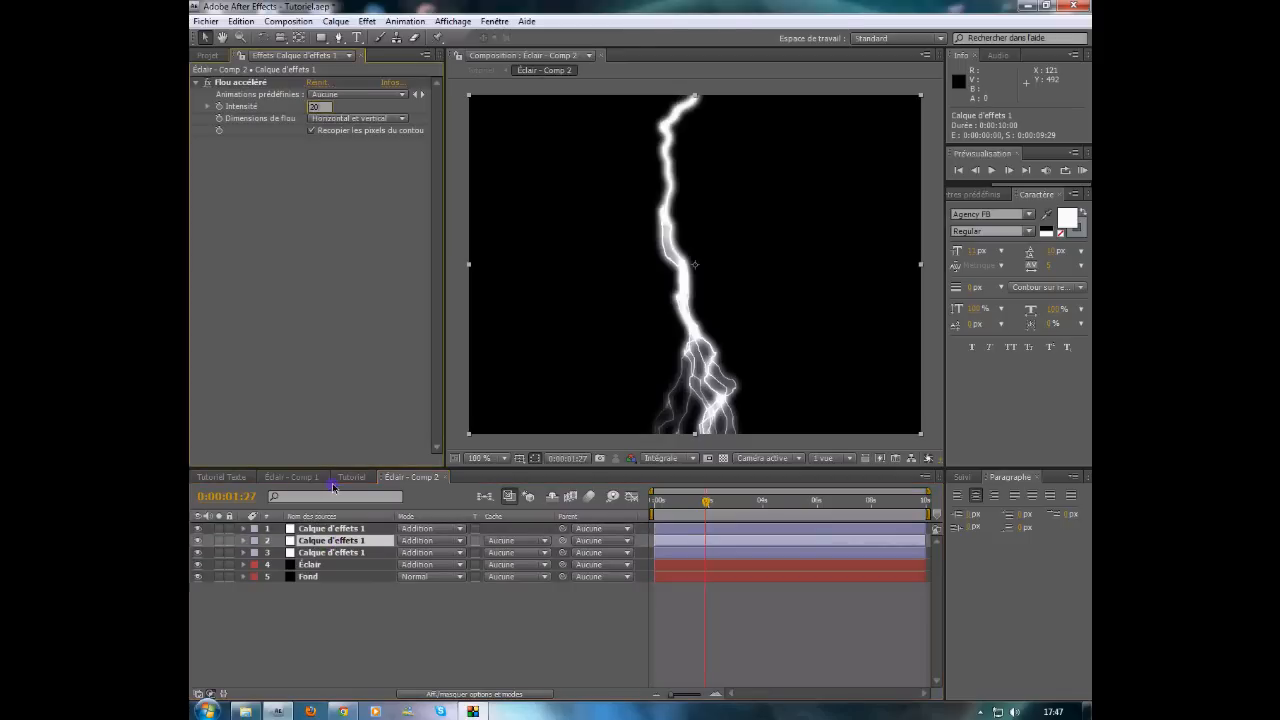
{"action": "key", "text": "ctrl+Up"}
{"action": "left_click", "coordinate": [316, 107]}
{"action": "type", "text": "40"}
{"action": "key", "text": "Return"}
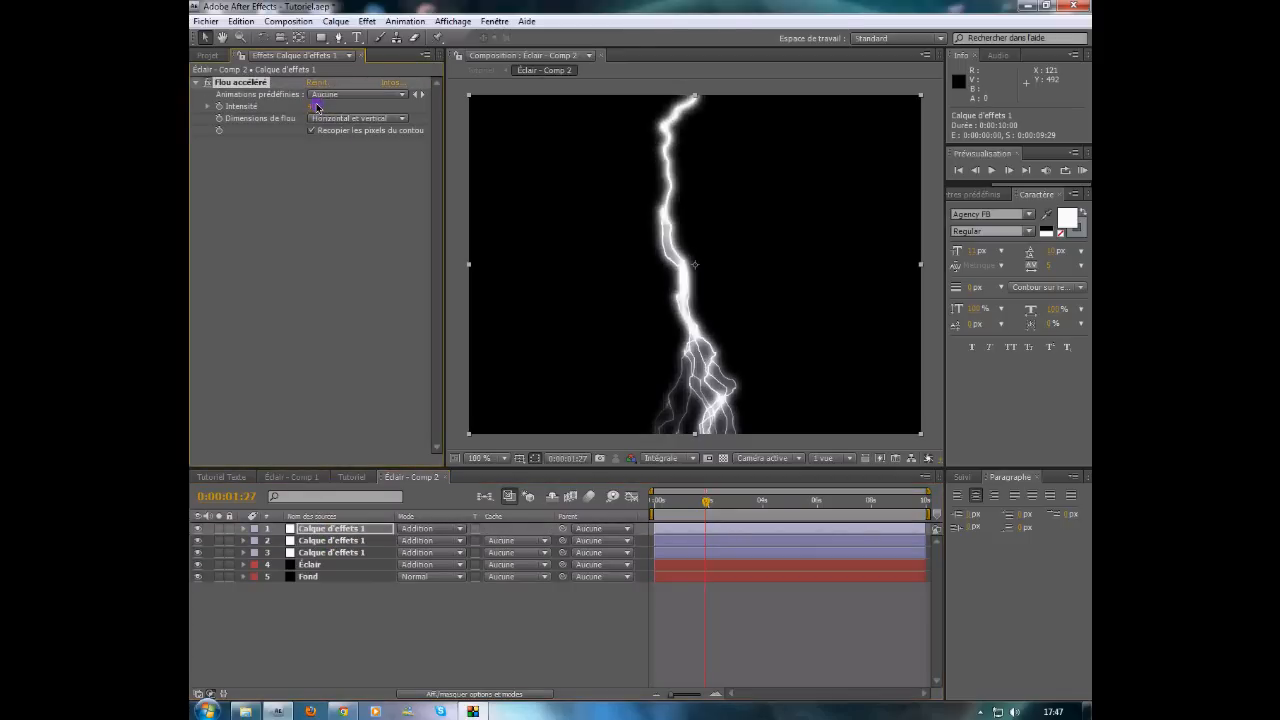
Step: Preview the glowing lightning in the Tutoriel composition from the start and check its fade up to 0:00:02:16
{"action": "left_click", "coordinate": [353, 477]}
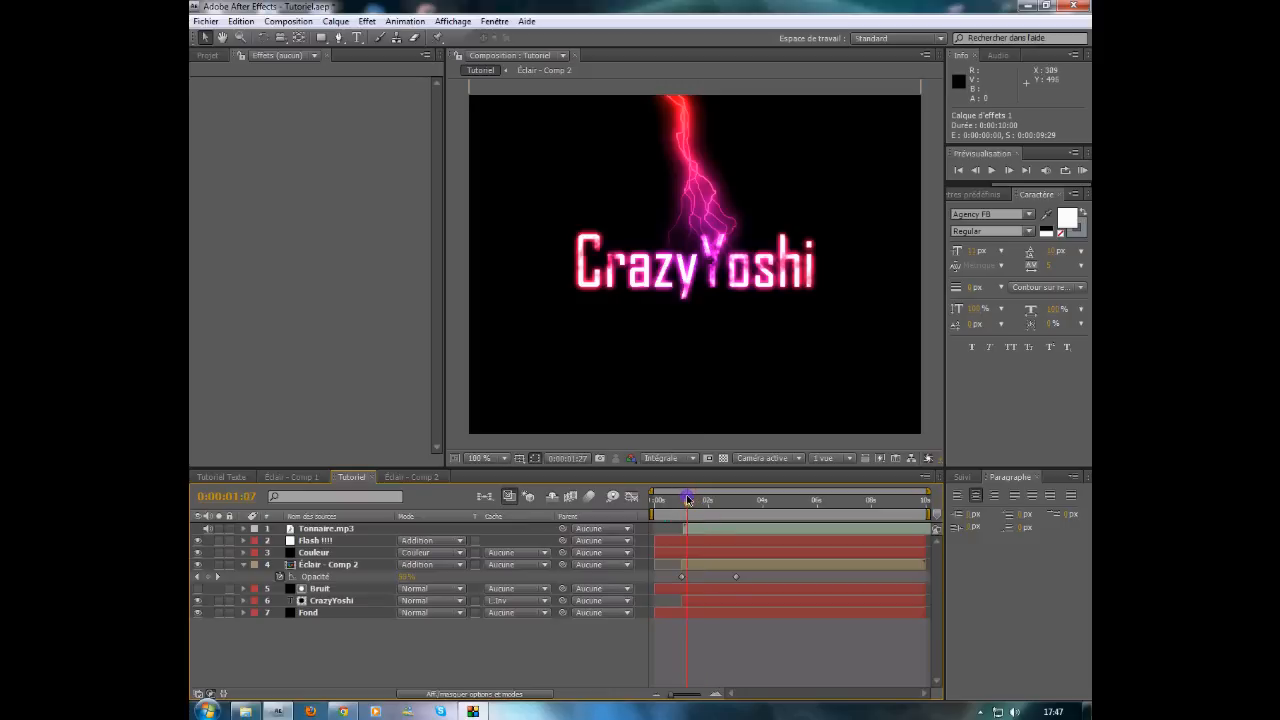
{"action": "left_click", "coordinate": [688, 499]}
{"action": "left_click", "coordinate": [655, 499]}
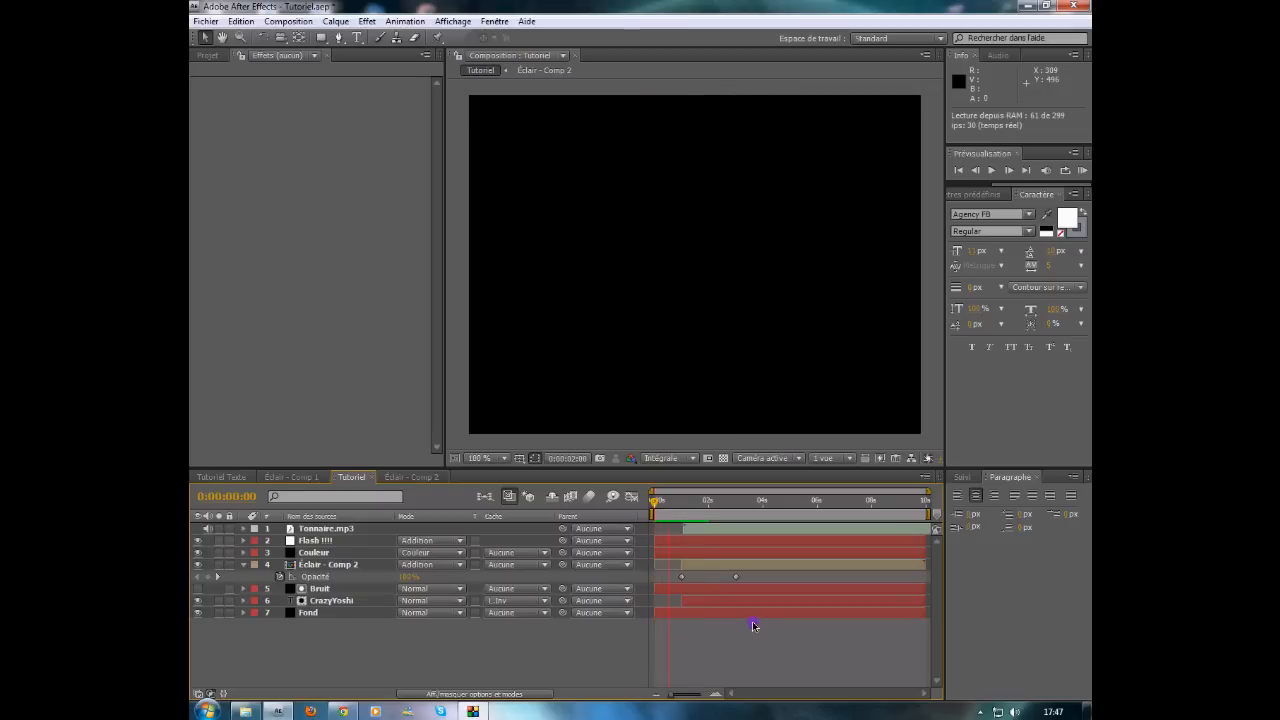
{"action": "left_click", "coordinate": [682, 503]}
{"action": "left_click_drag", "start_coordinate": [686, 505], "coordinate": [724, 515]}
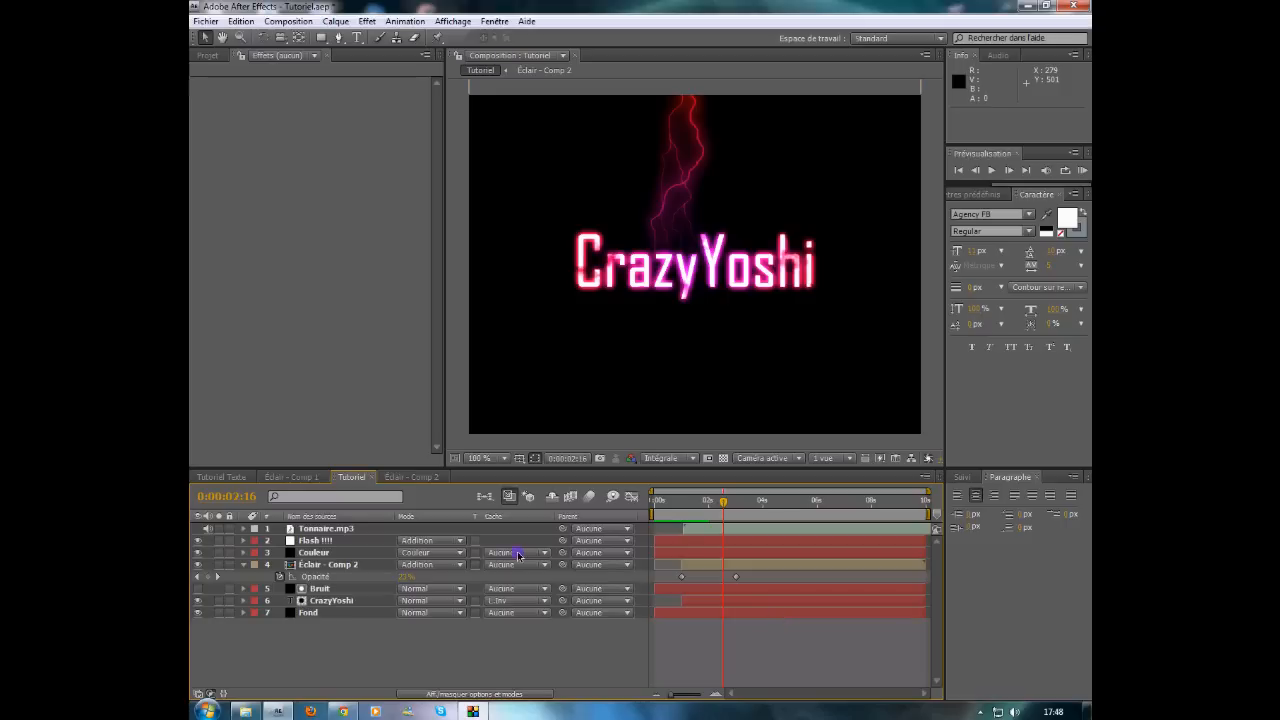
{"action": "left_click", "coordinate": [530, 712]}
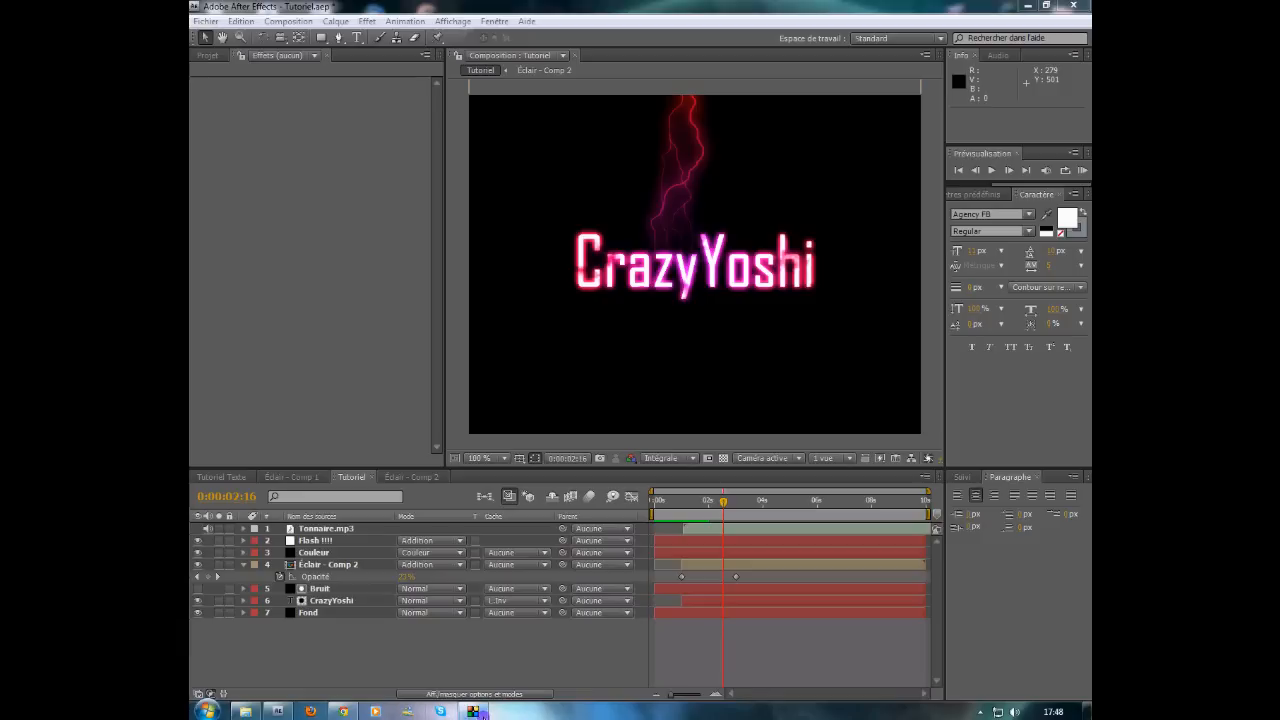
{"action": "mouse_move", "coordinate": [482, 714]}
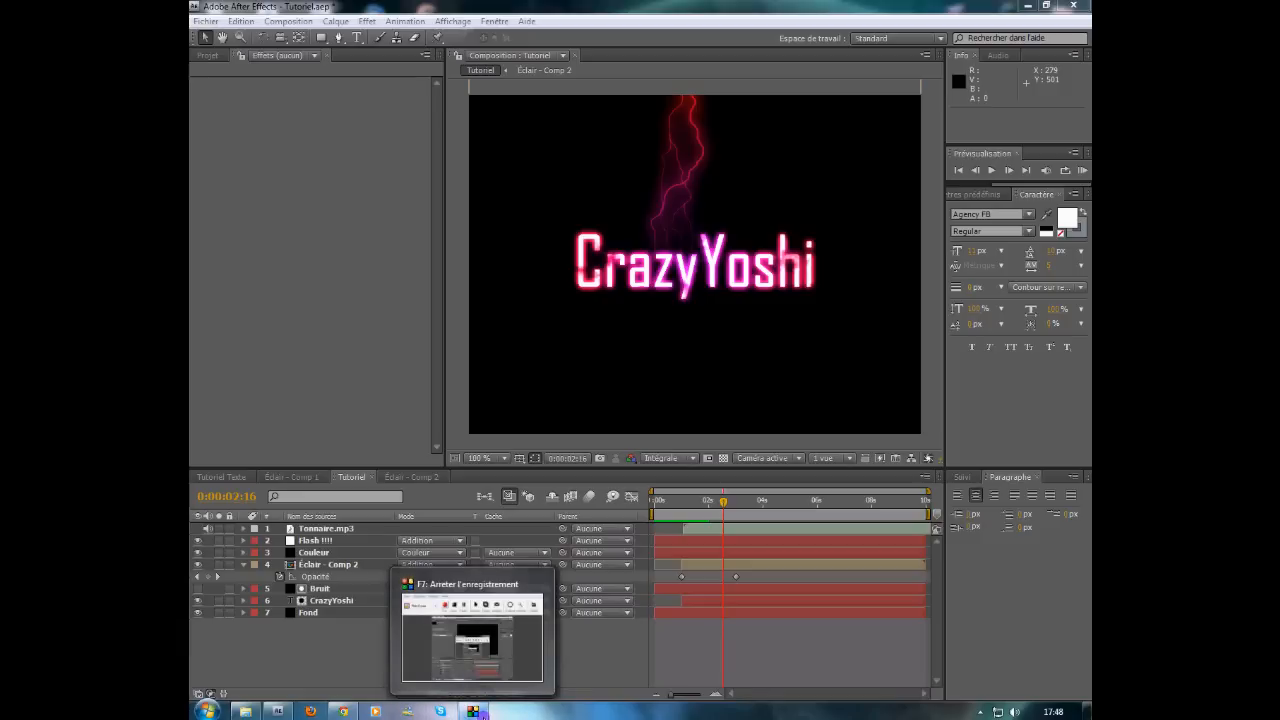